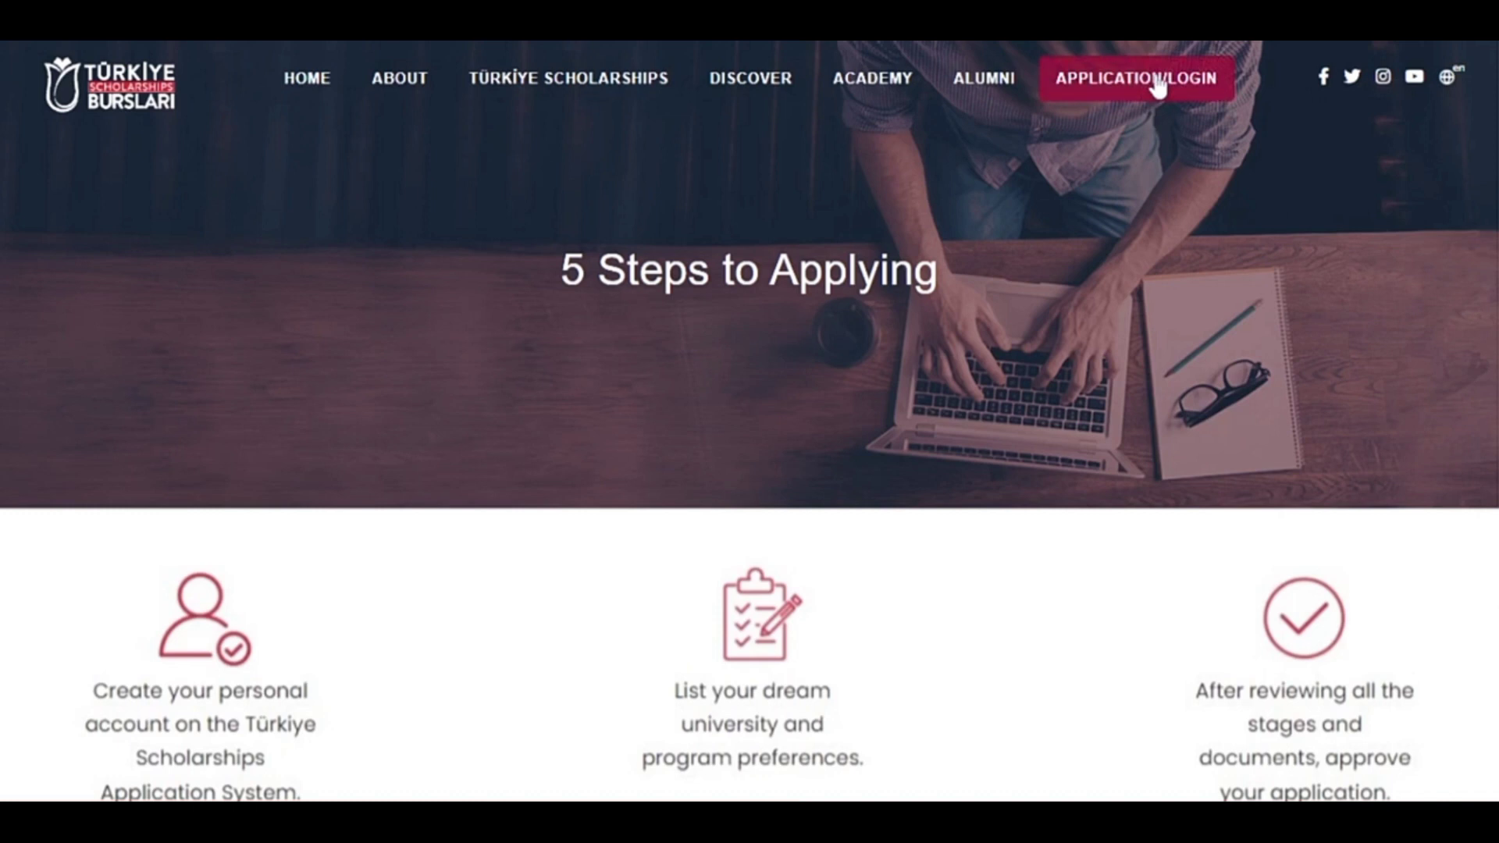
Go to the APPLICATION/LOGIN page from the '5 Steps to Applying' page.
click(1157, 86)
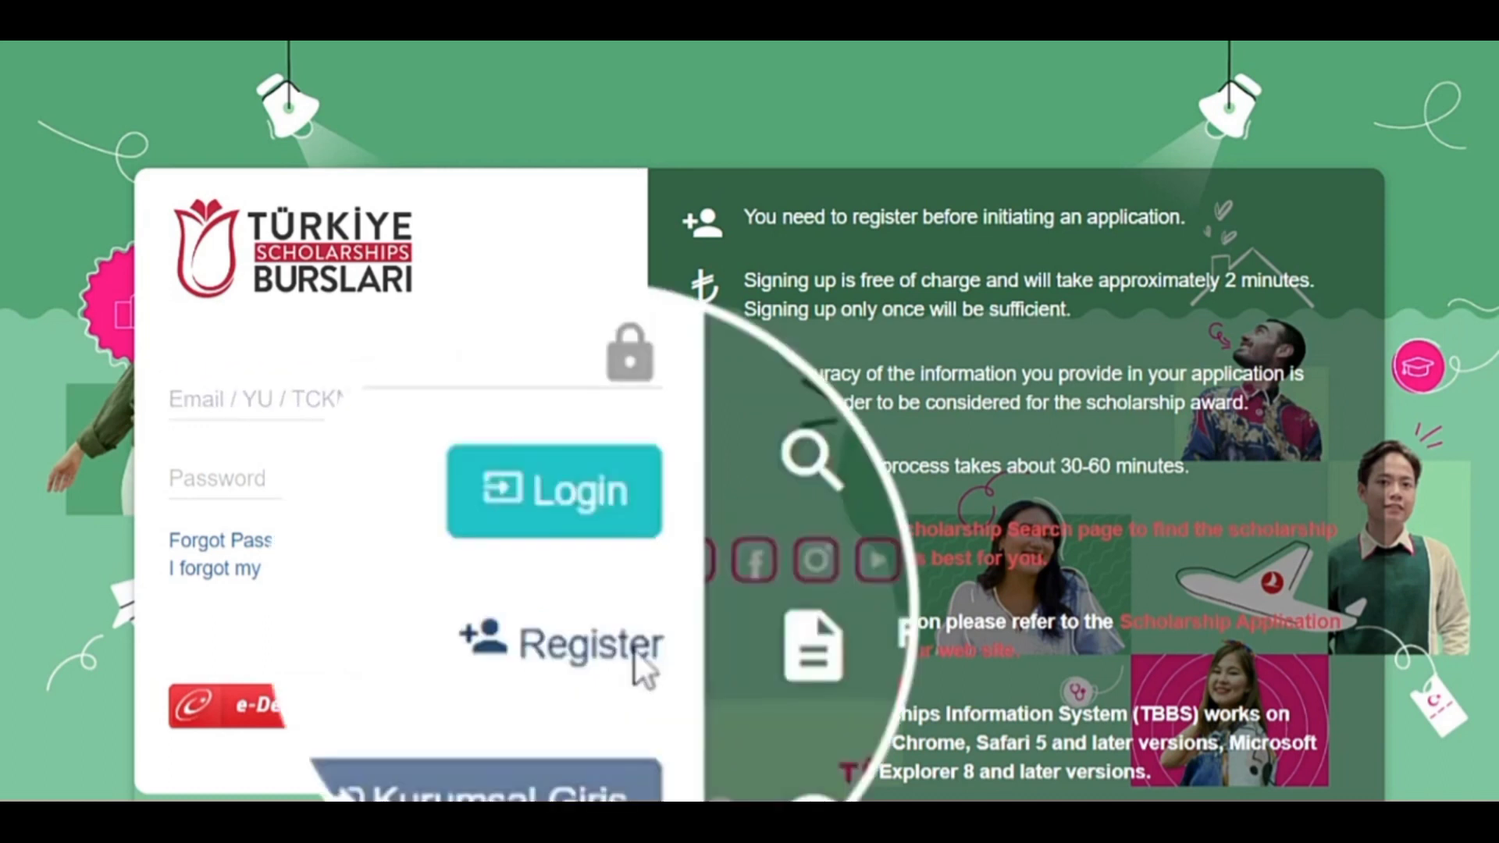
Start a new registration with the applicant's first name, surname and Male gender.
click(615, 634)
click(351, 361)
click(765, 363)
text(A)
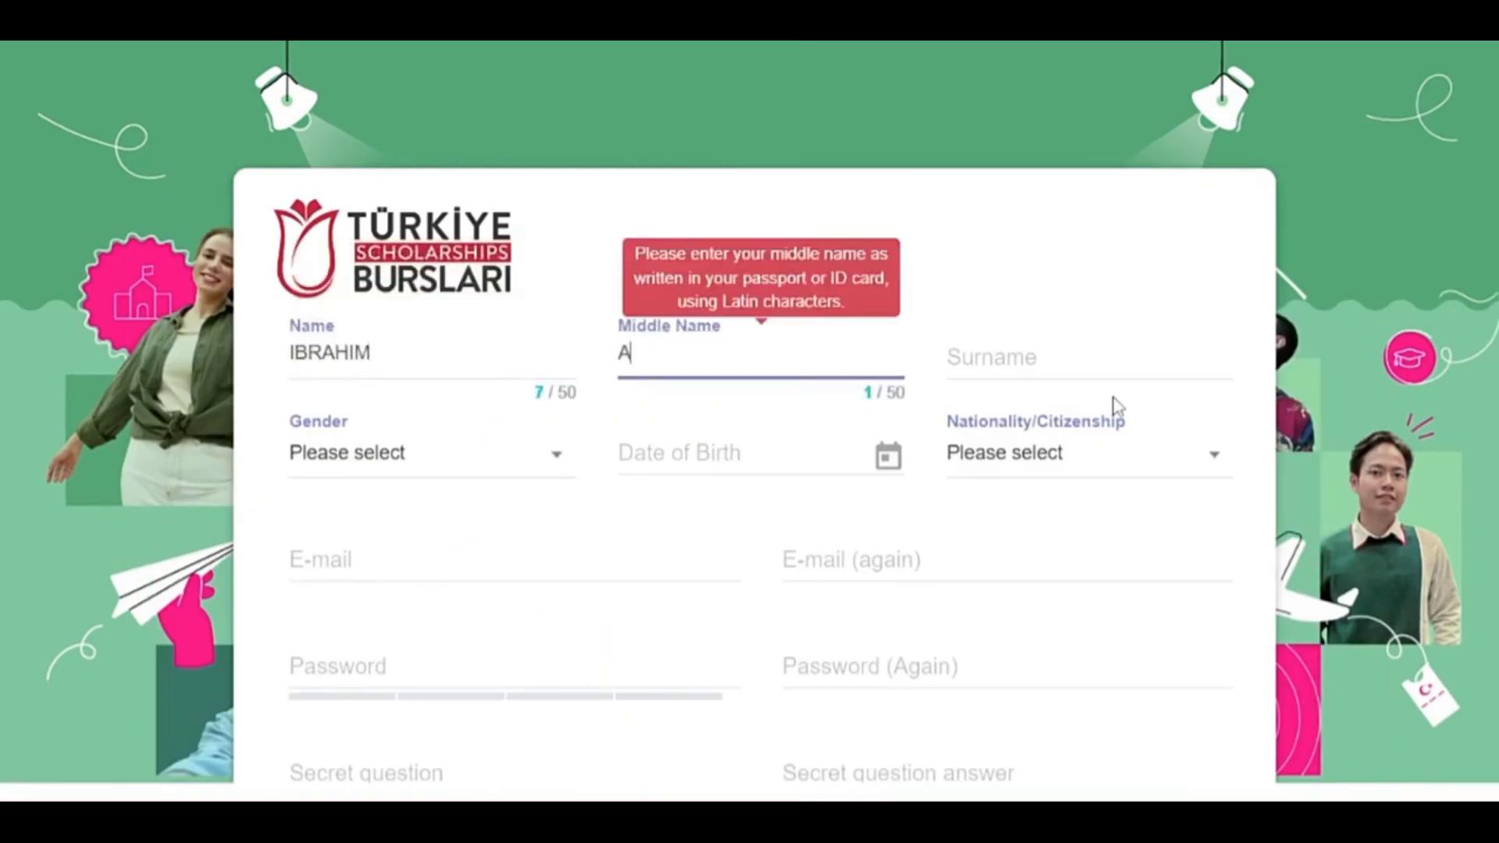
key(BackSpace)
click(949, 353)
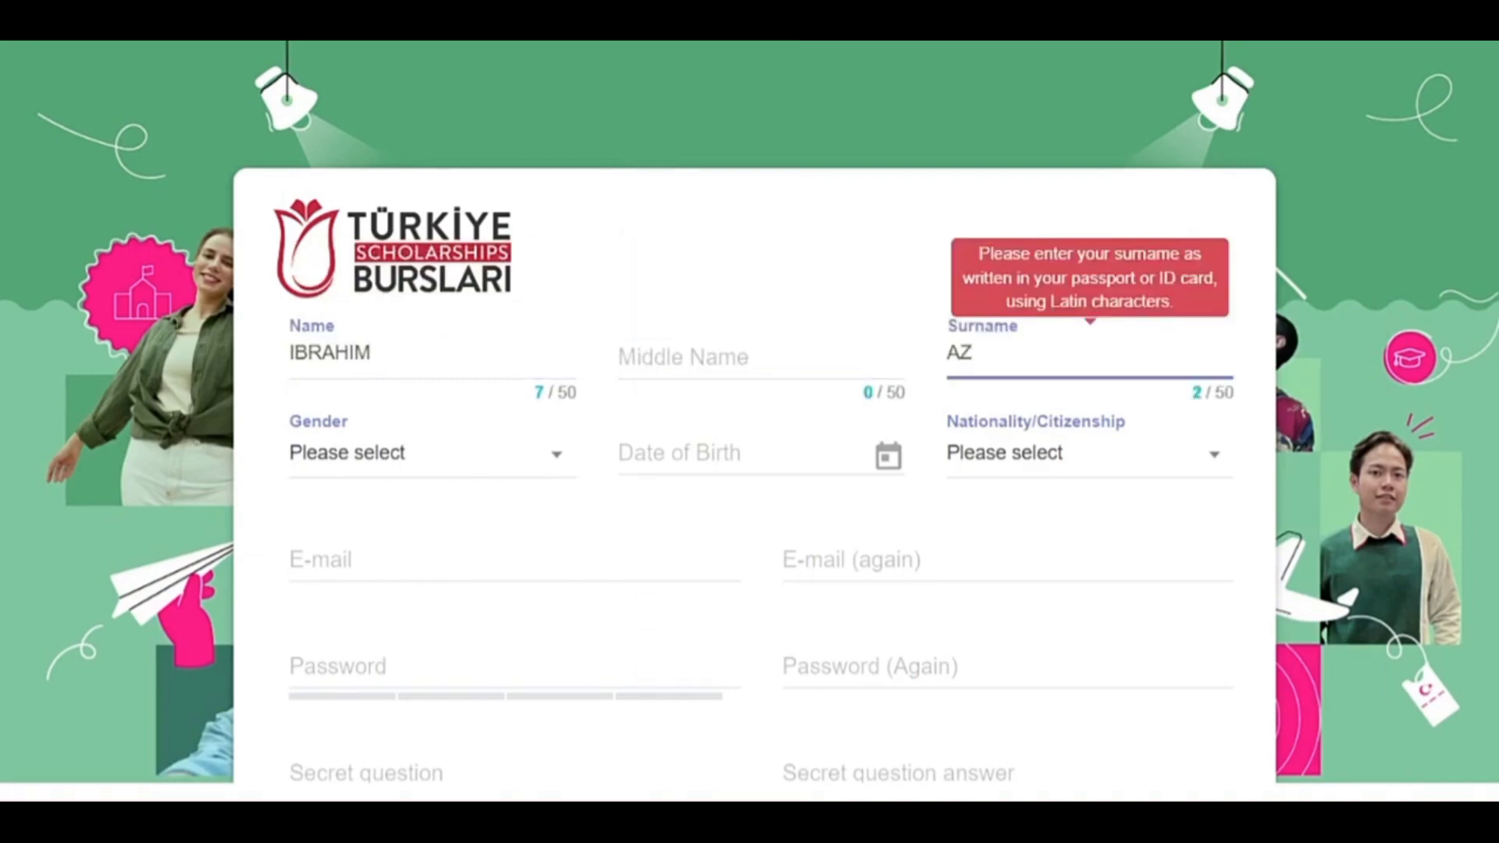
click(395, 464)
click(396, 639)
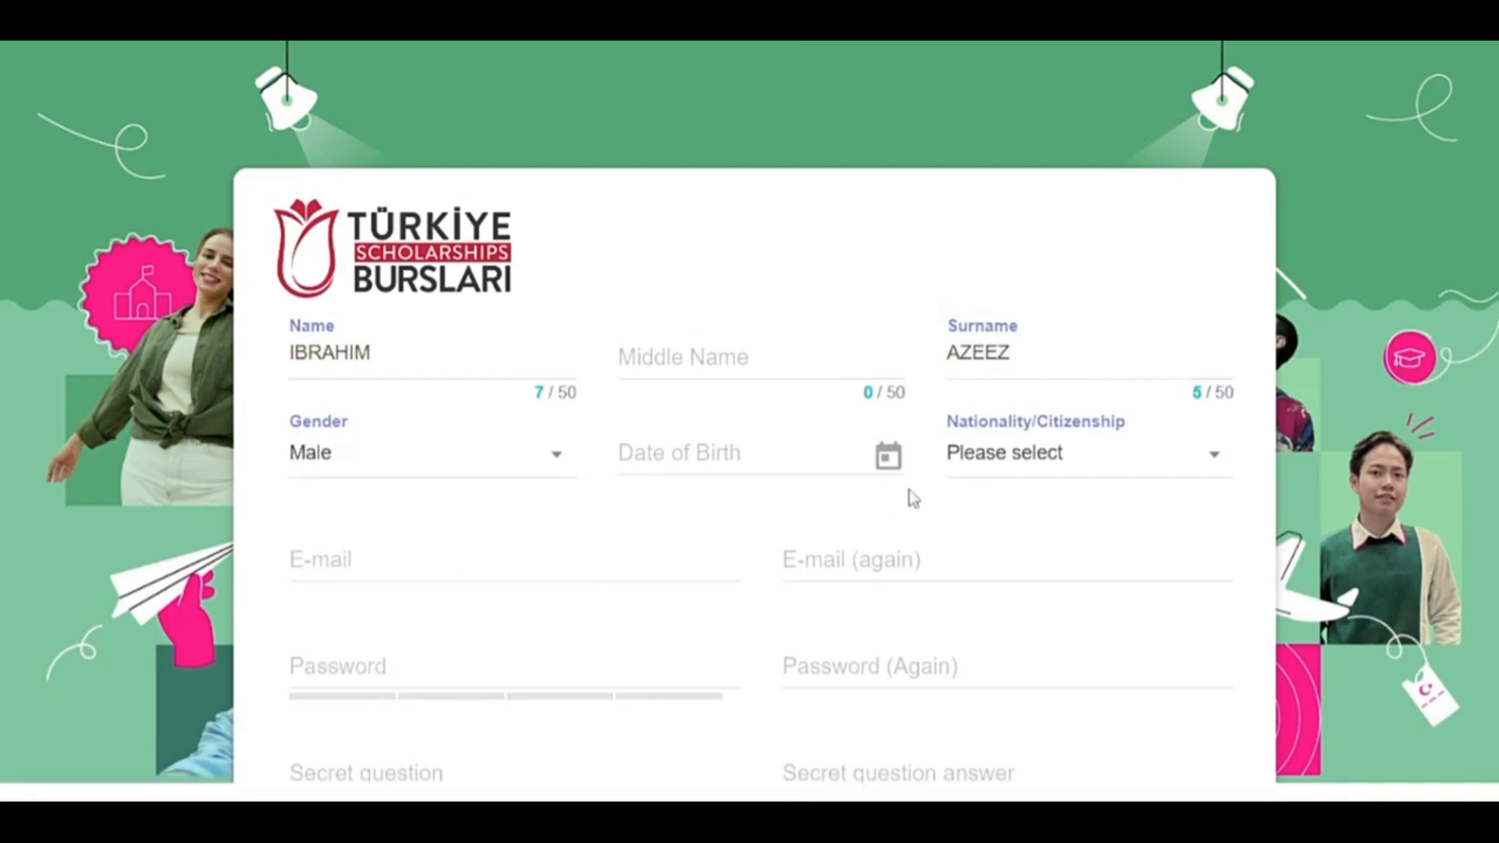
click(874, 459)
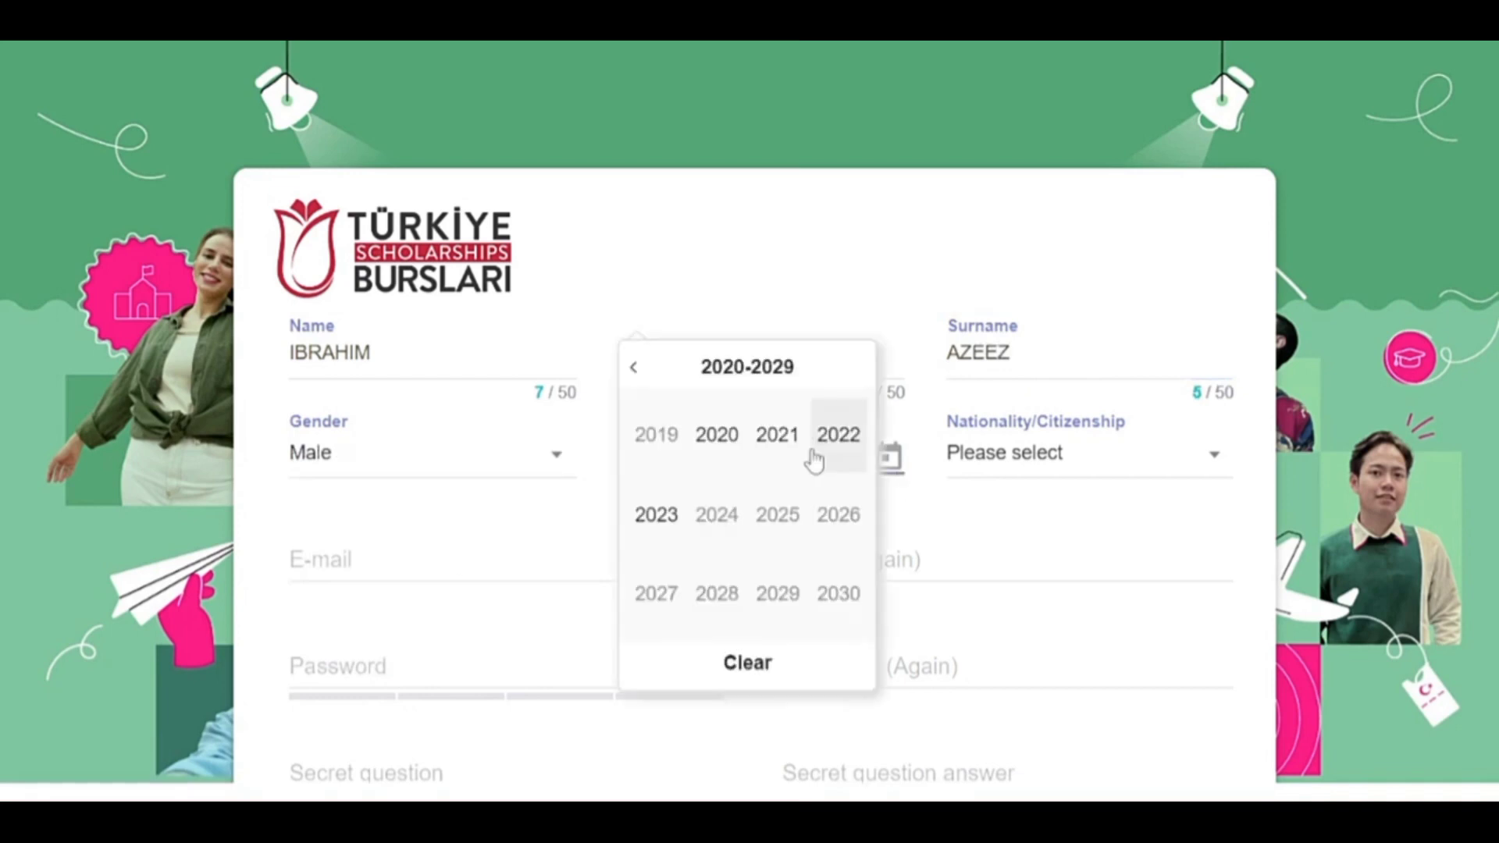
click(647, 368)
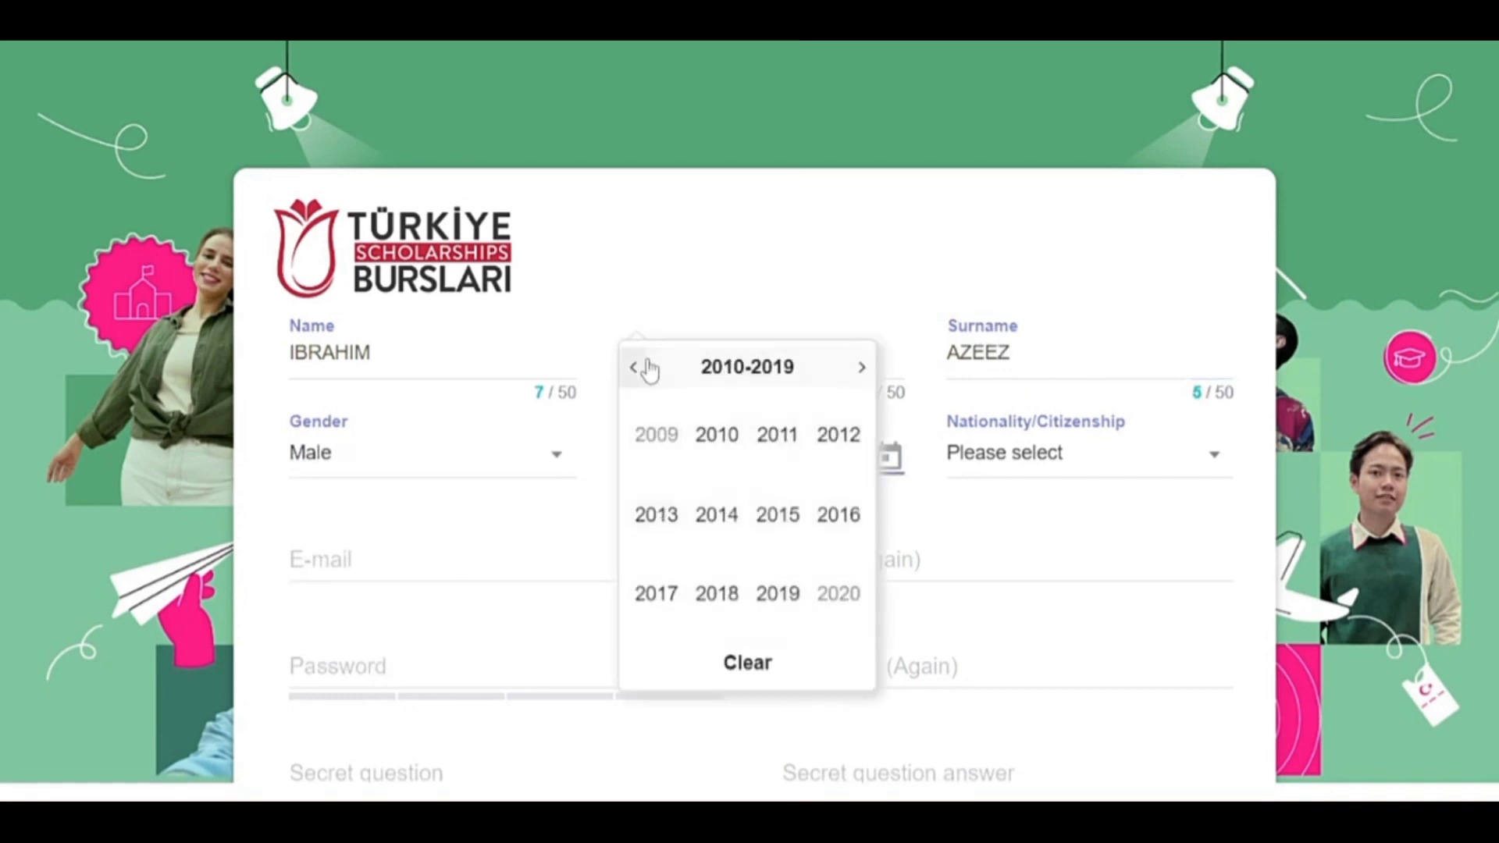
click(647, 368)
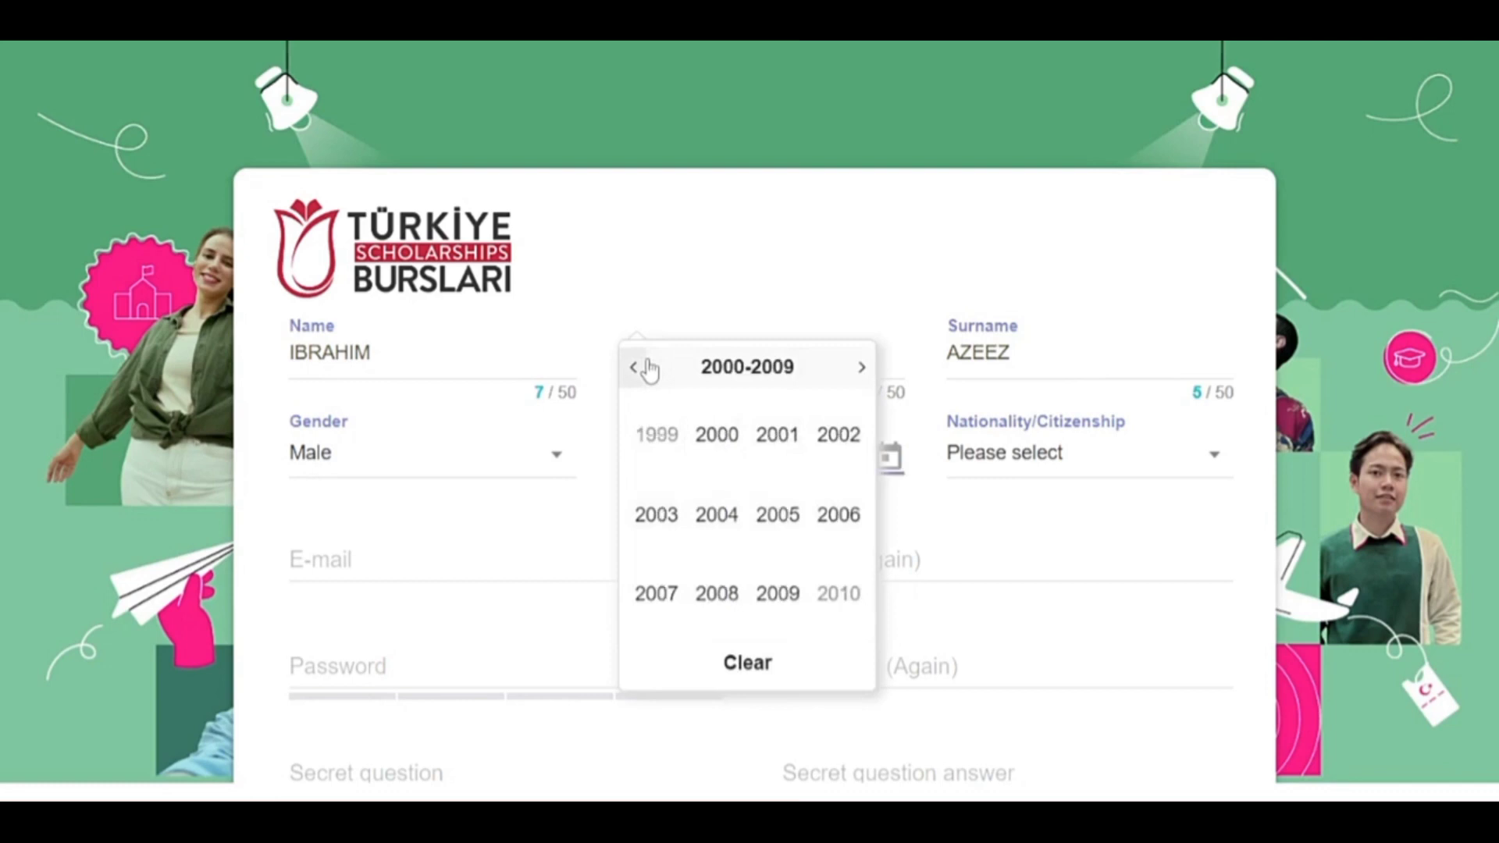
click(835, 437)
click(714, 434)
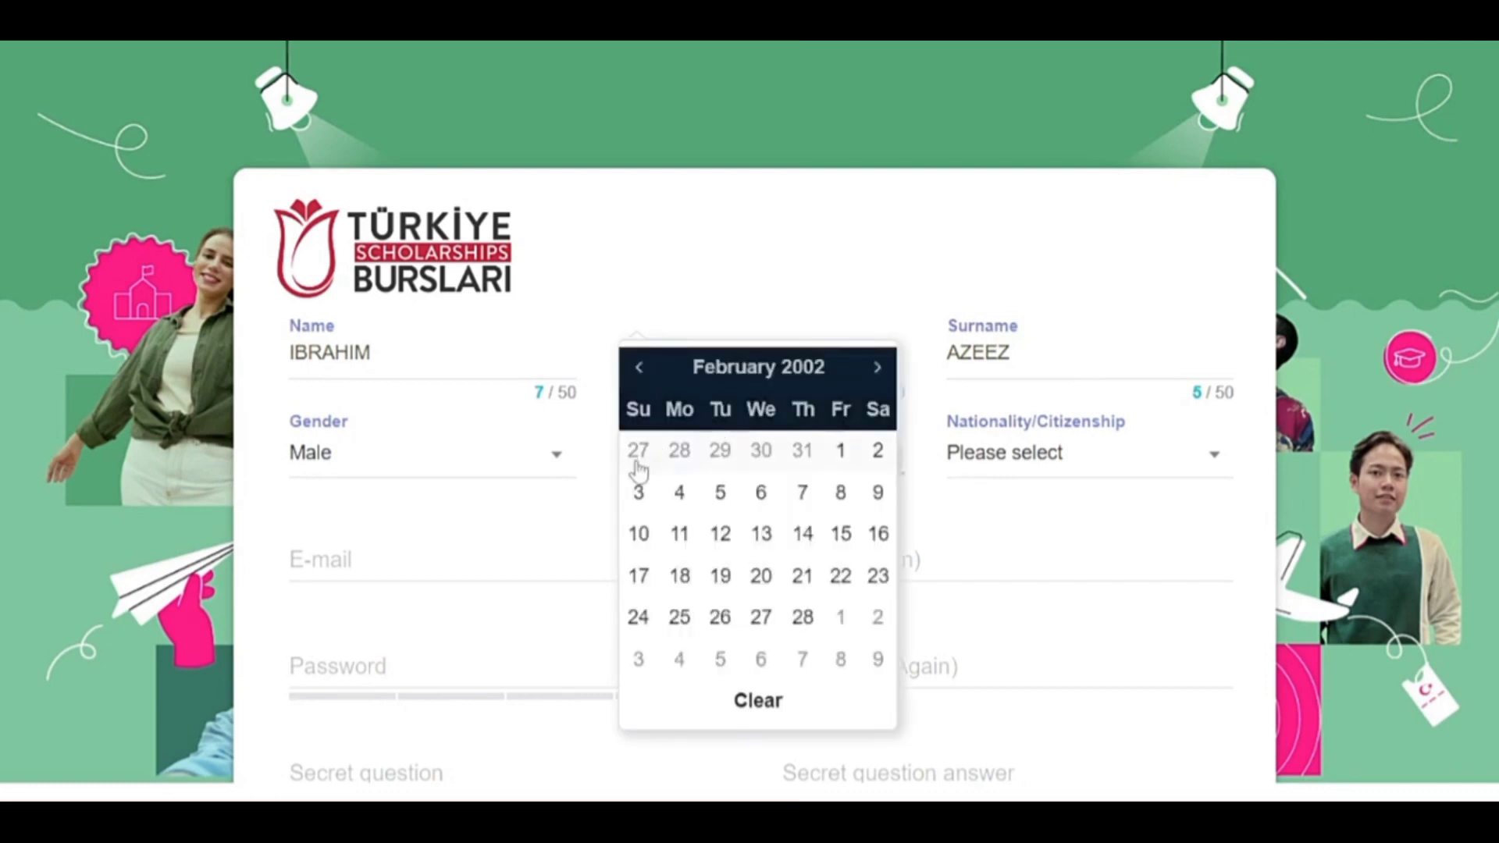
click(640, 370)
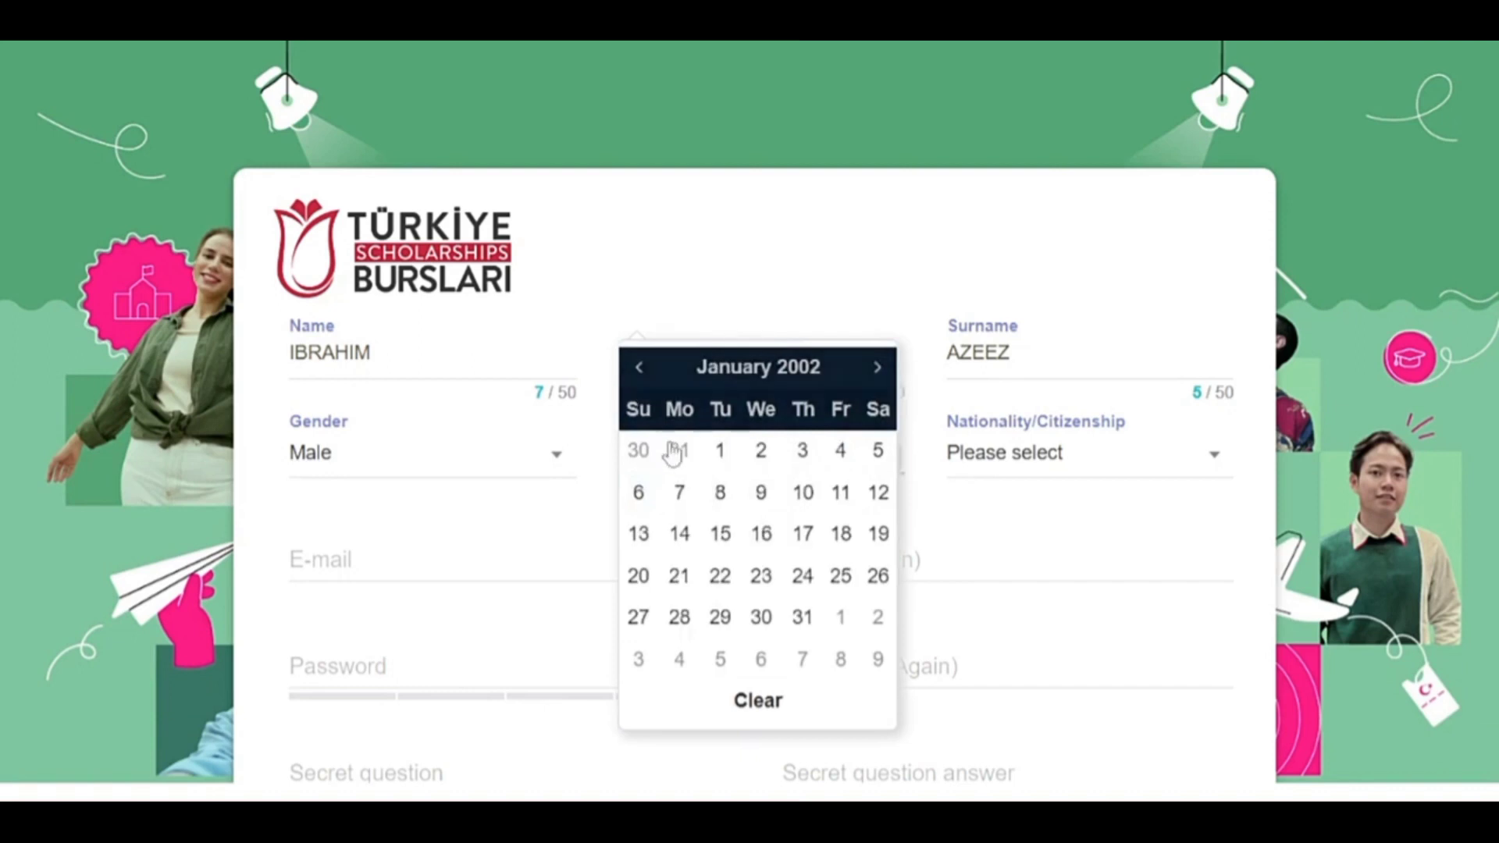
click(676, 488)
Set nationality to Nigeria and enter the applicant's e-mail address.
click(1047, 456)
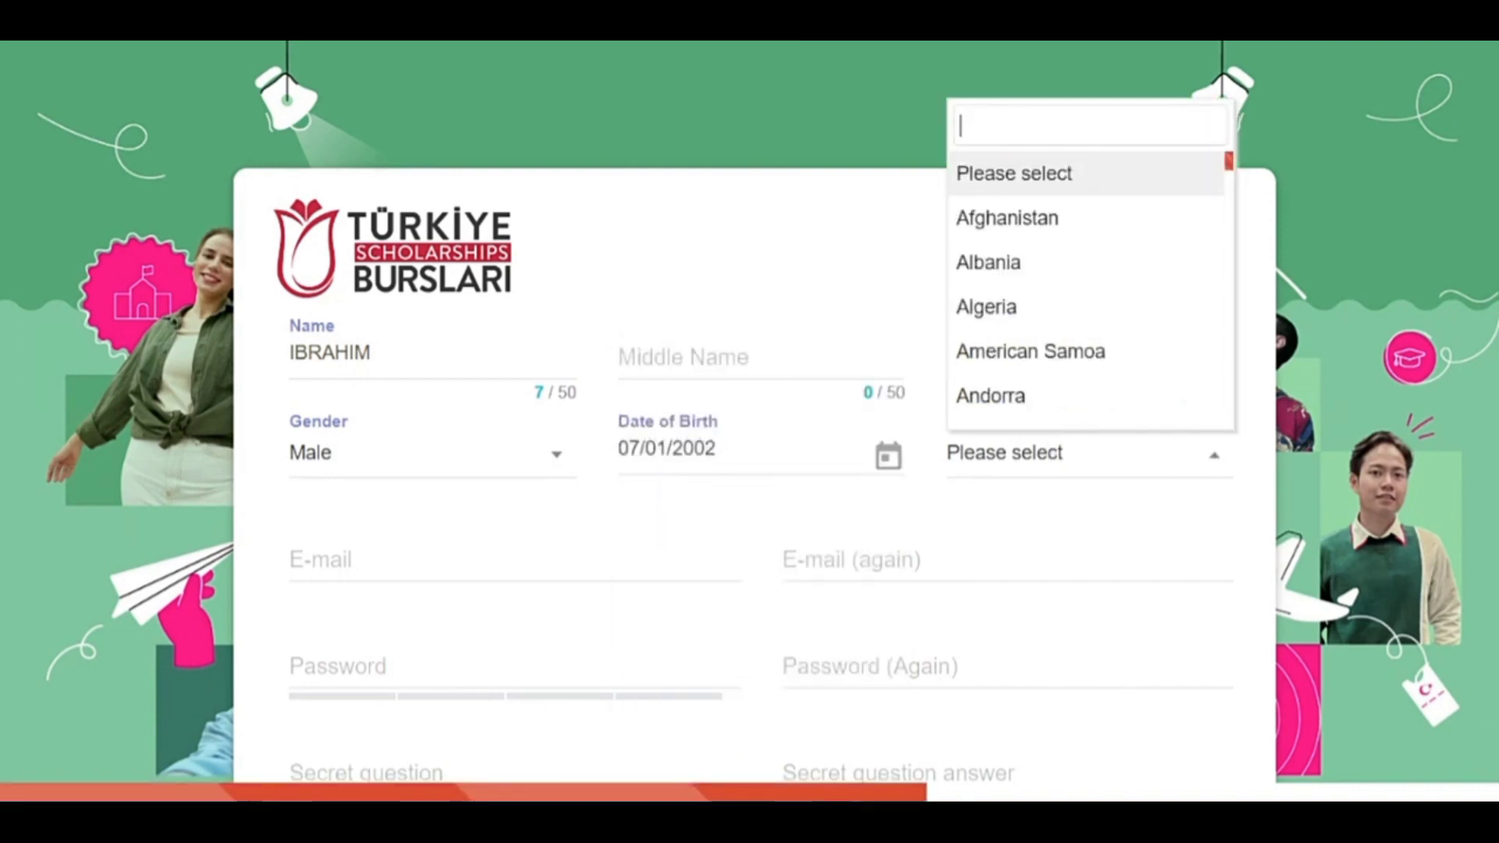
text(Nige)
key(Down)
key(Return)
key(Tab)
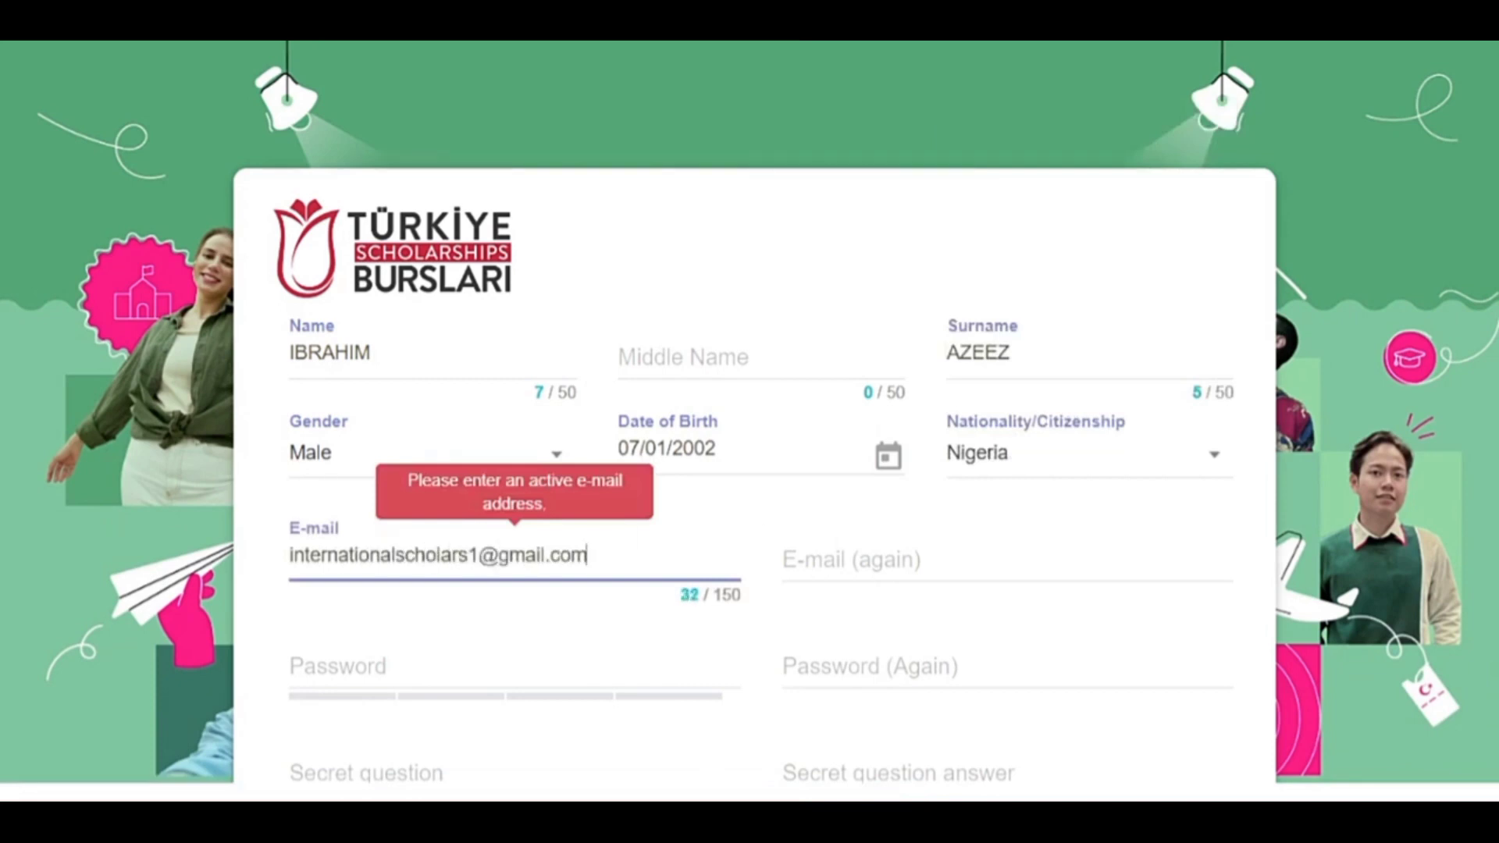
key(Tab)
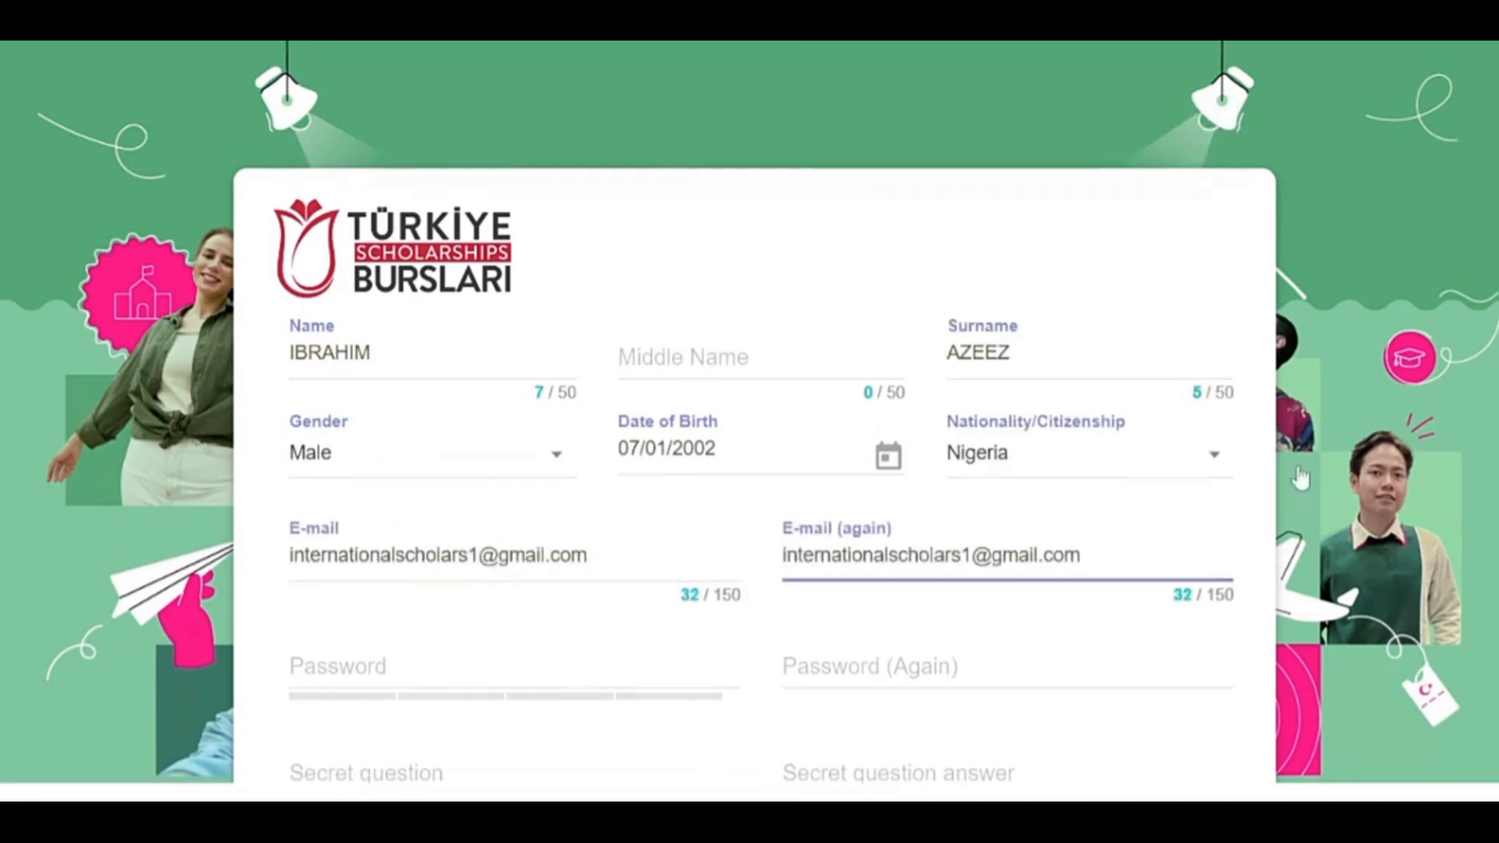
scroll(1299, 478, down, 2)
Enter the password twice and secret question 'My Favorite Color' with its answer, then start the robot check.
key(Tab)
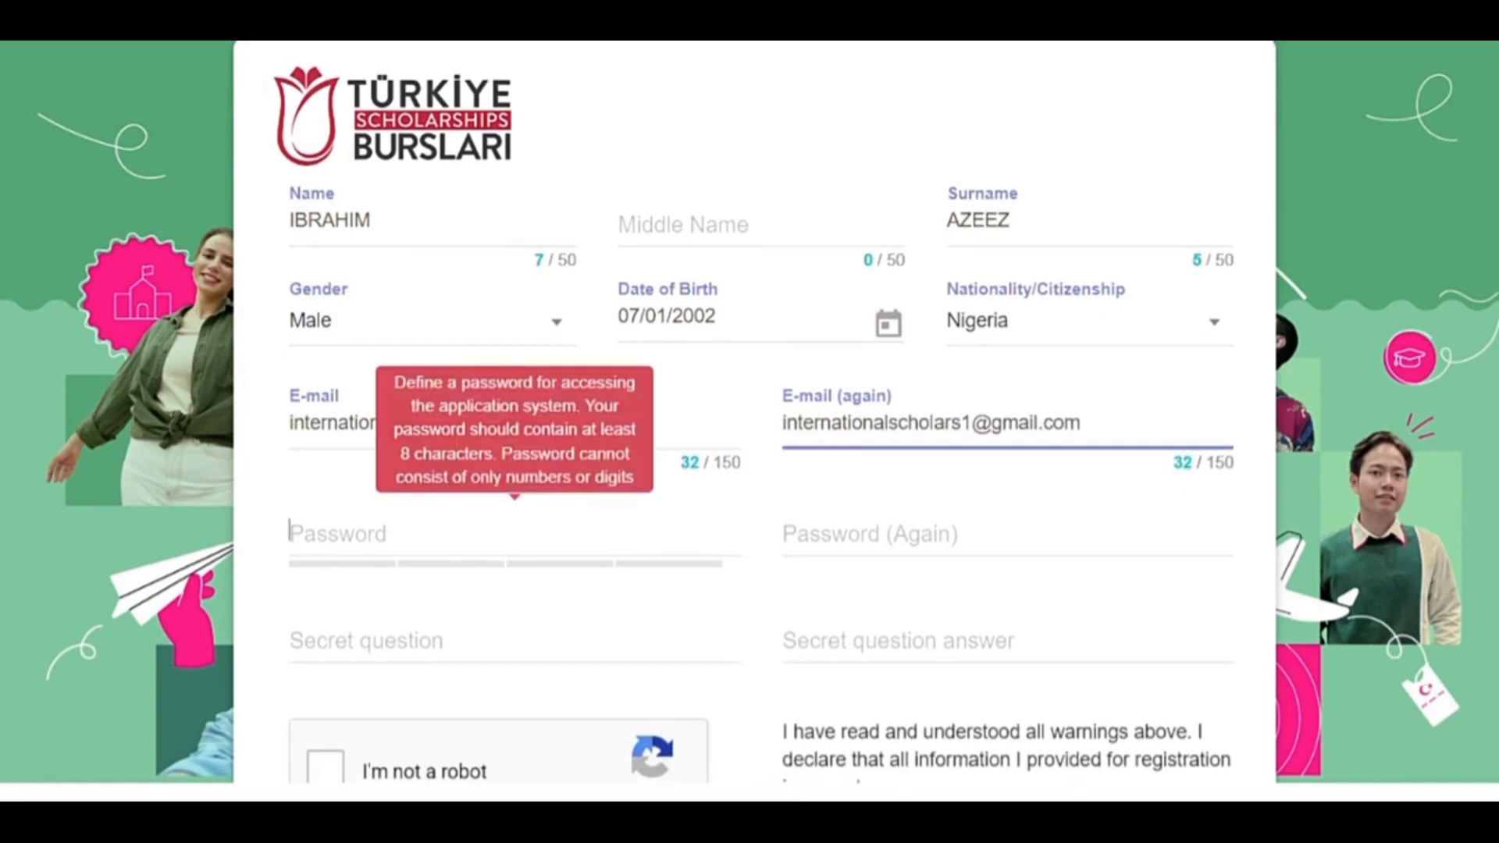
text(**************)
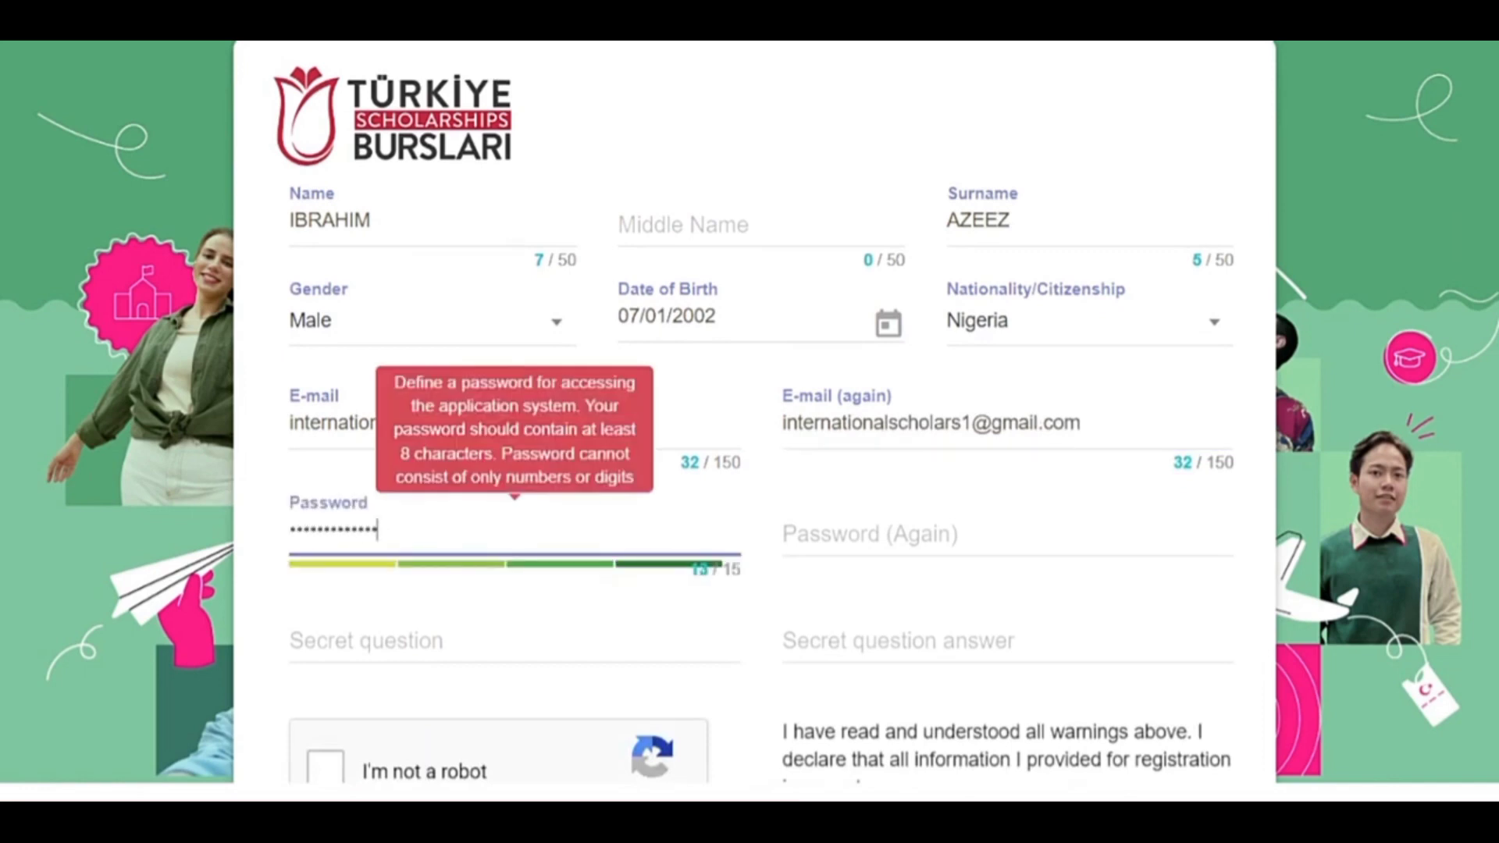
key(Tab)
text(*************)
key(Tab)
text(My Favorite)
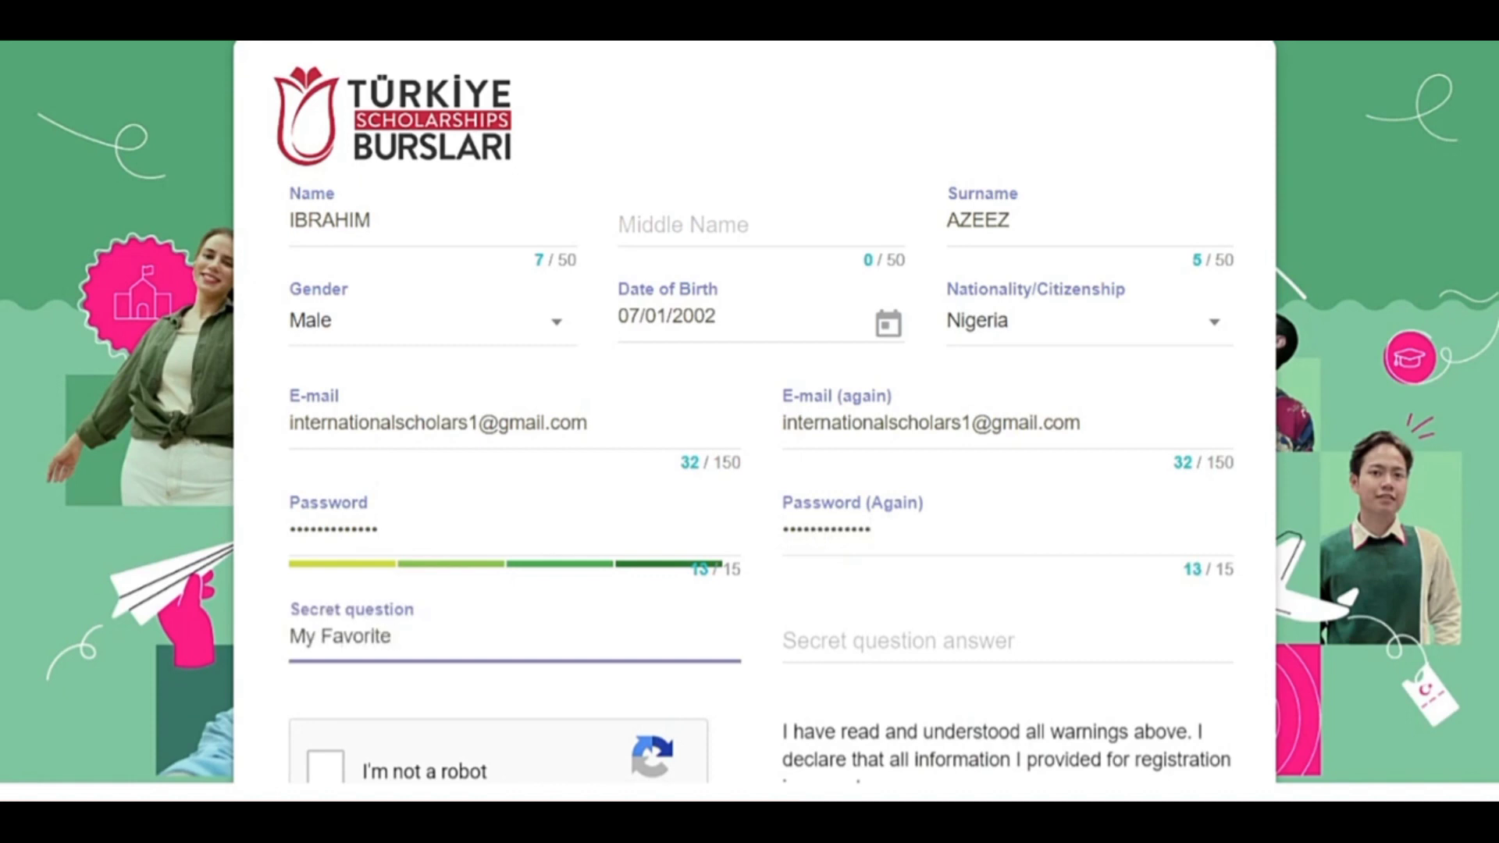
text( Color)
key(Tab)
text(Brown)
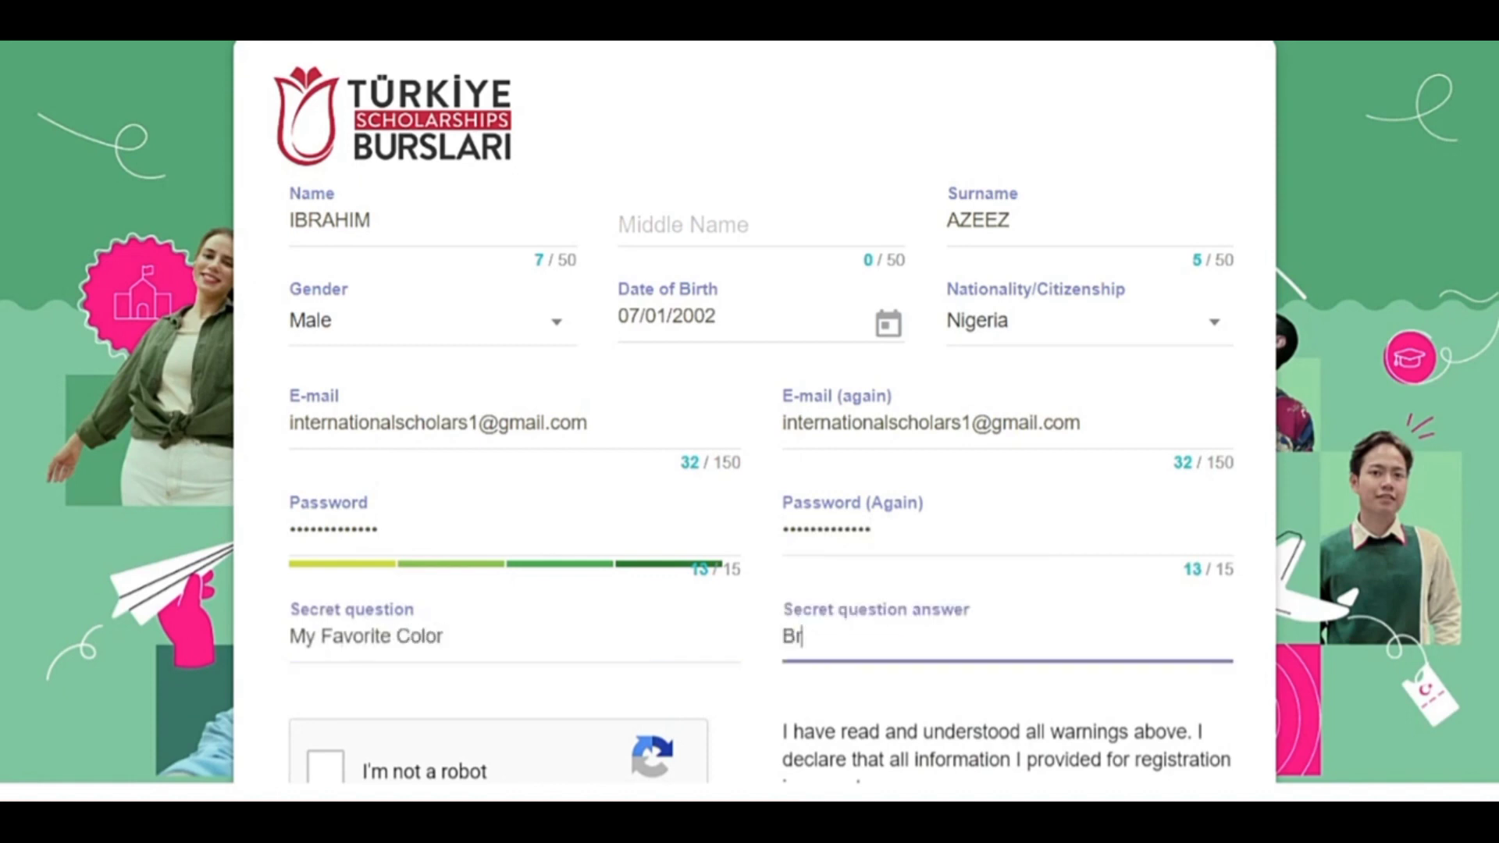
click(429, 392)
click(551, 393)
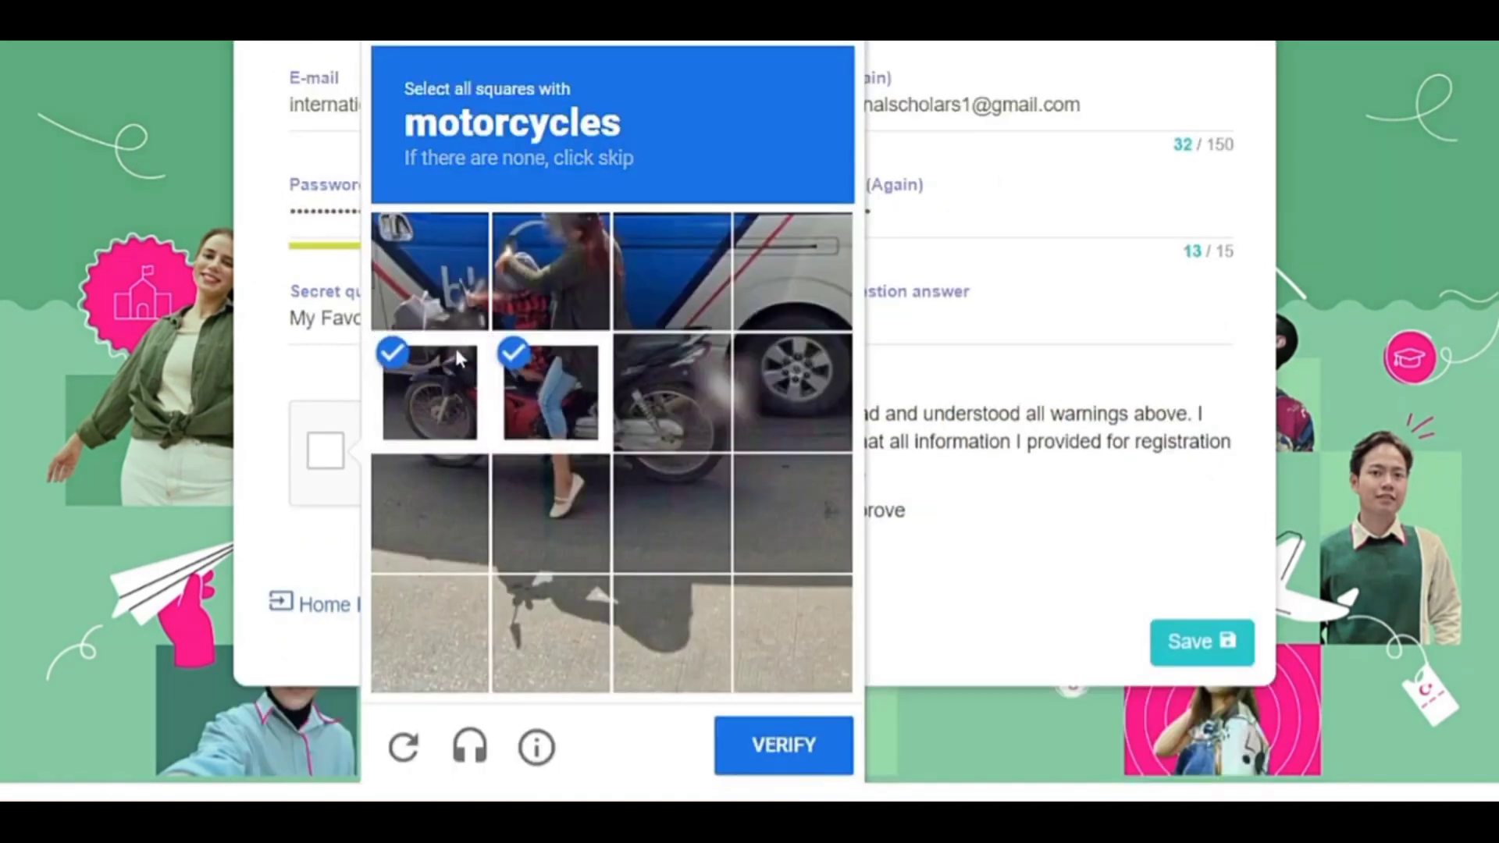
Select all the motorcycle tiles in the reCAPTCHA challenge and verify.
click(429, 271)
click(550, 271)
click(672, 393)
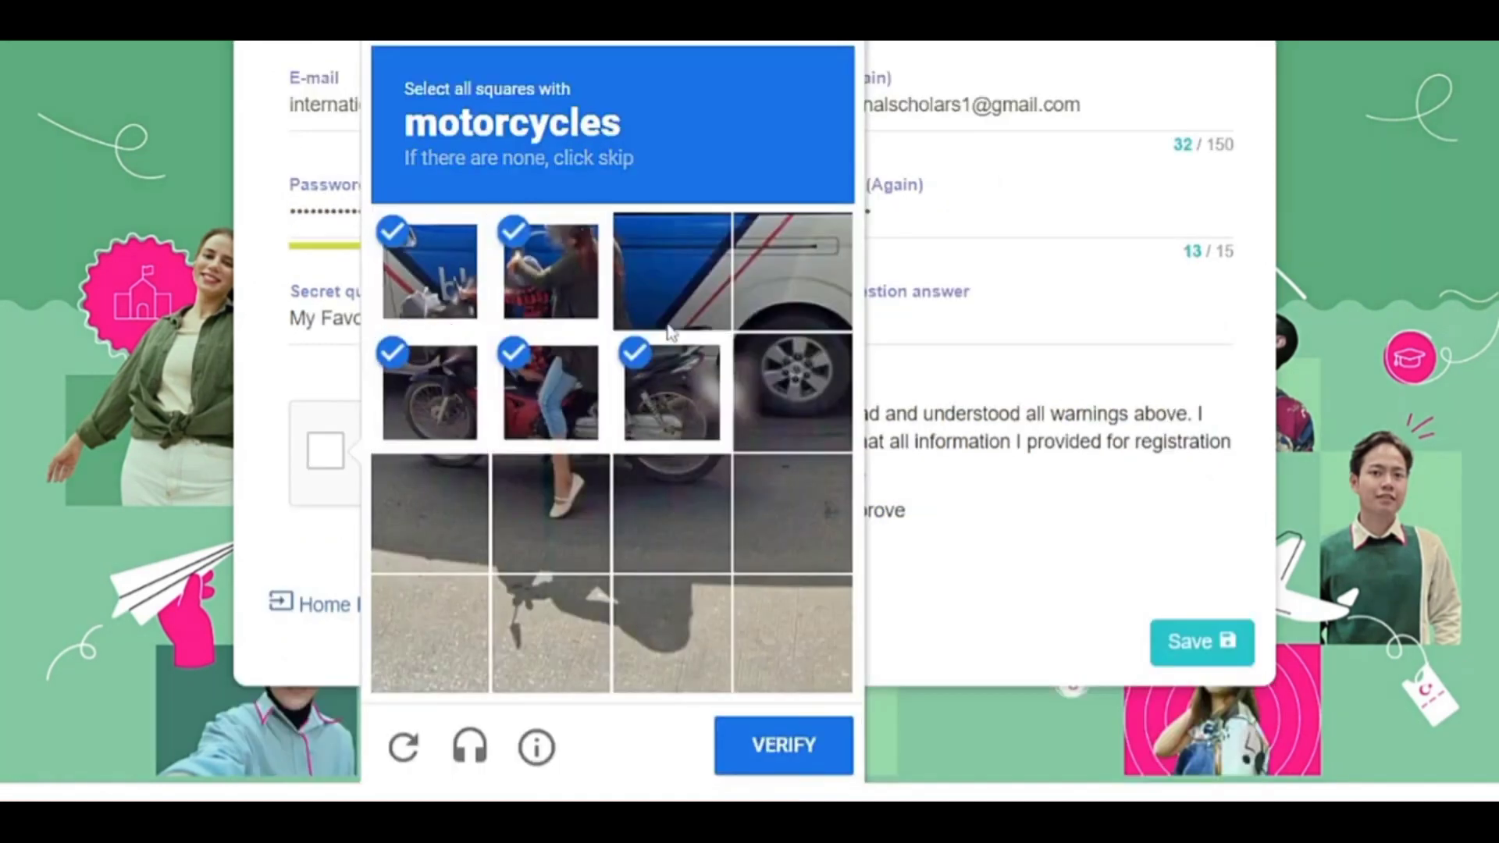
click(671, 271)
click(671, 512)
click(550, 513)
click(430, 513)
click(776, 742)
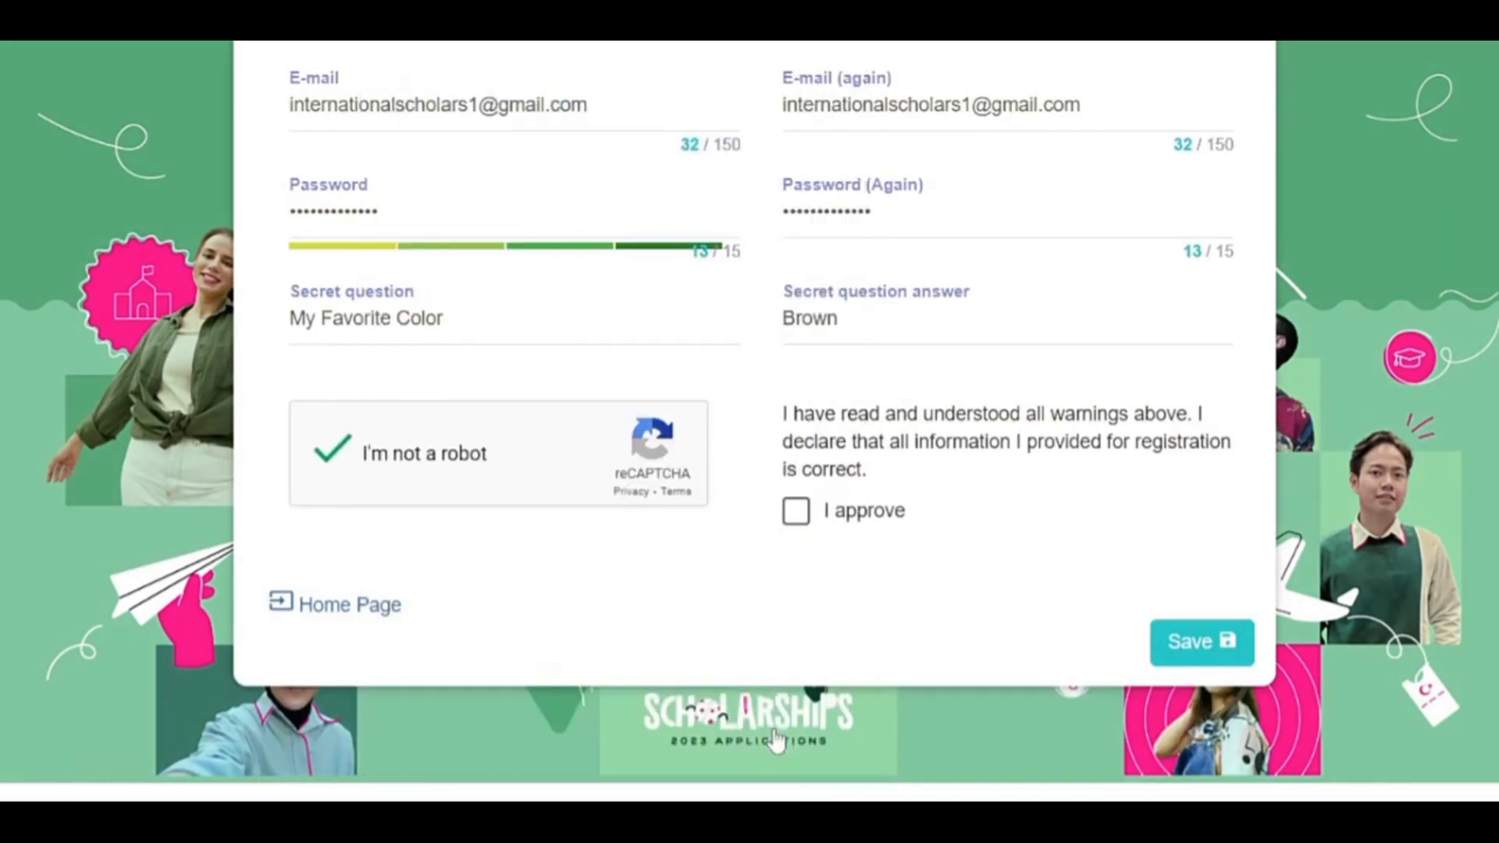
Accept the declaration, approve the name and nationality details, and save the registration.
click(810, 514)
click(1199, 645)
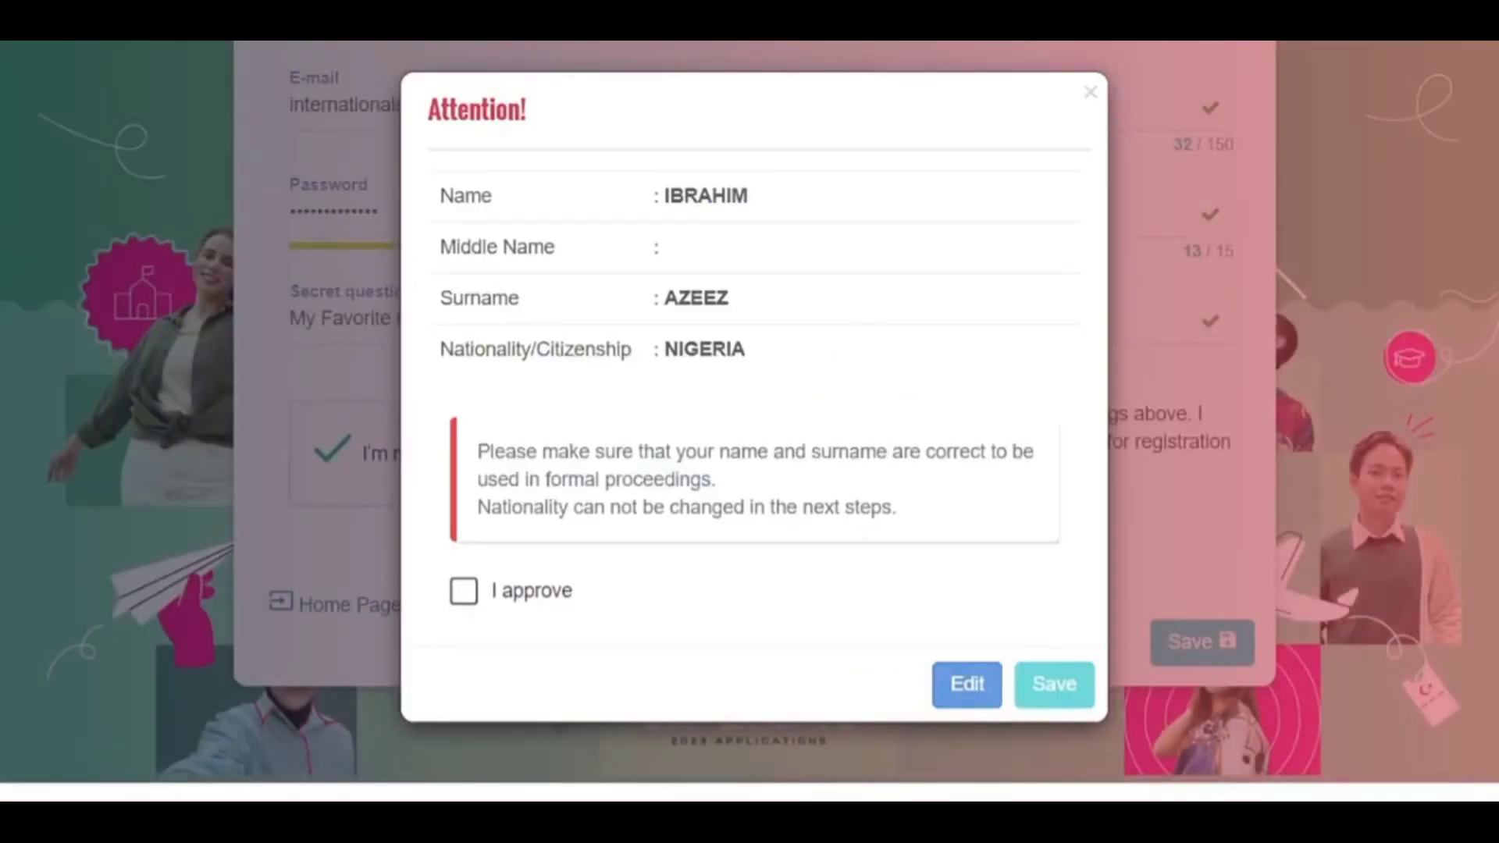
click(466, 591)
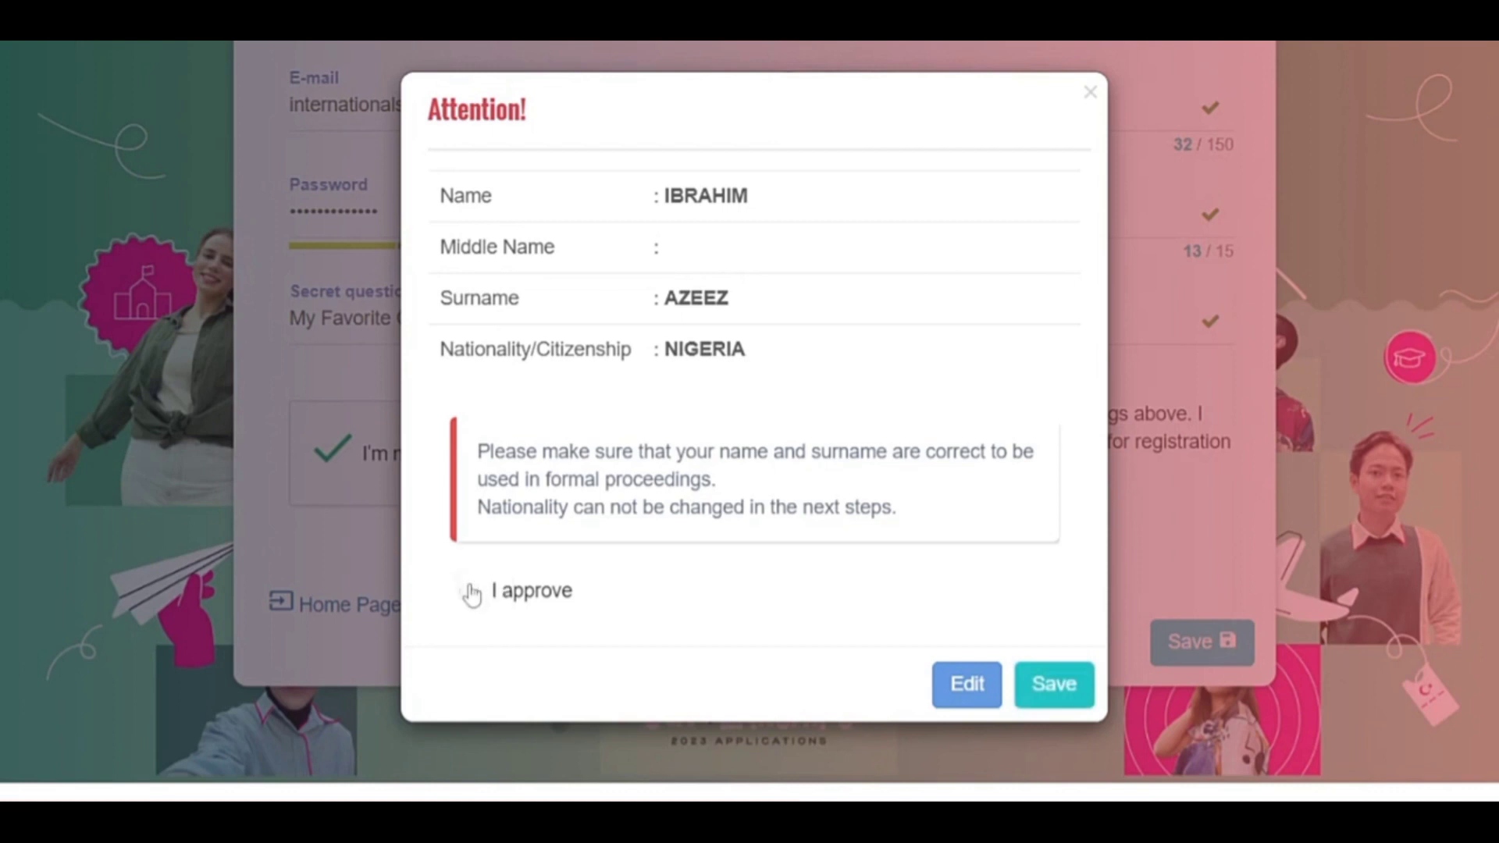
click(1037, 680)
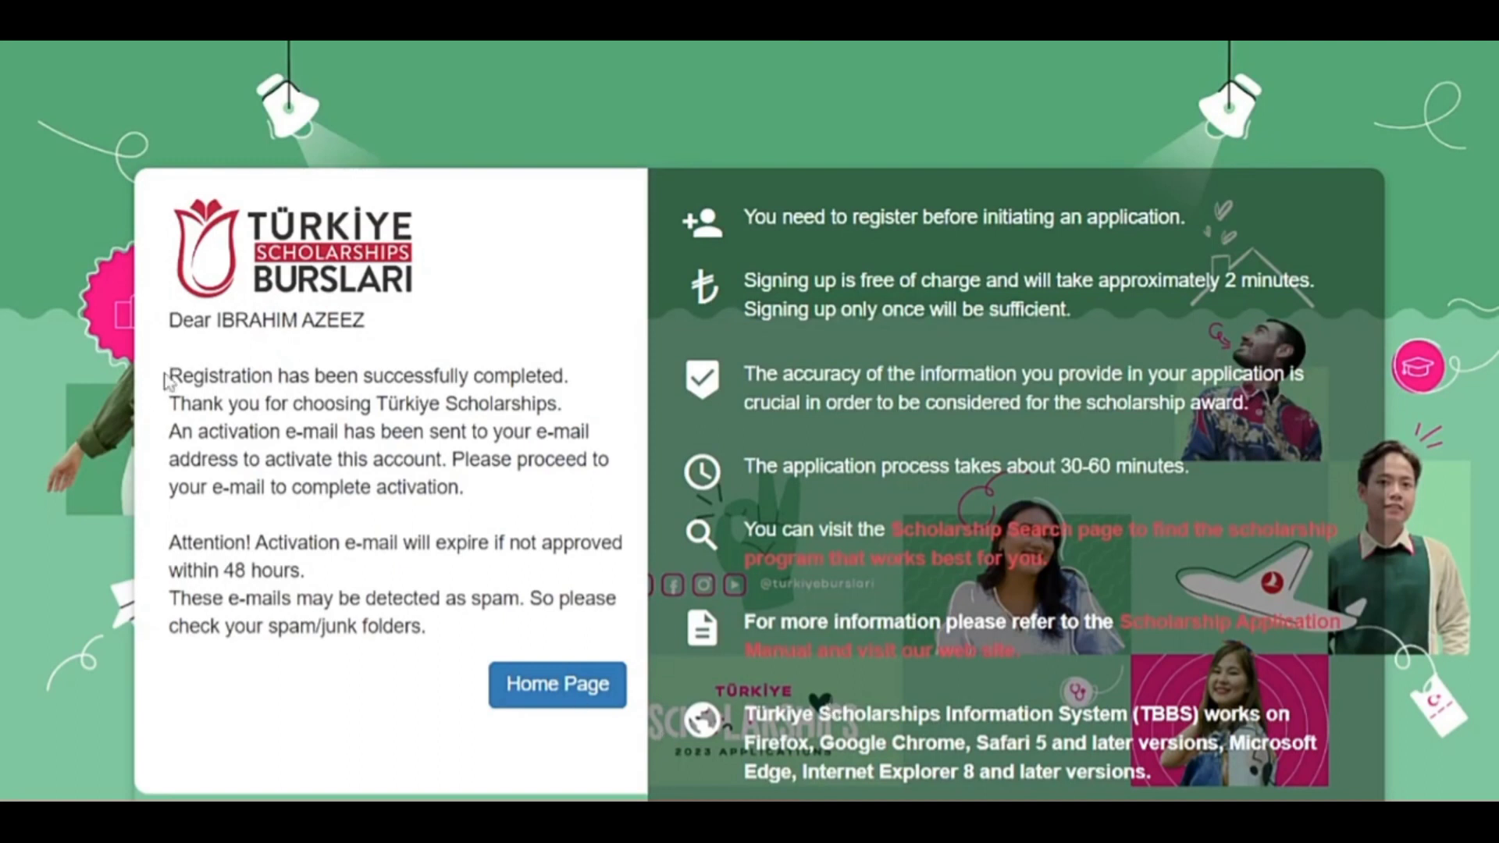
Highlight the activation e-mail, 48-hour expiry and spam-folder notes on the confirmation page.
drag(168, 431, 503, 495)
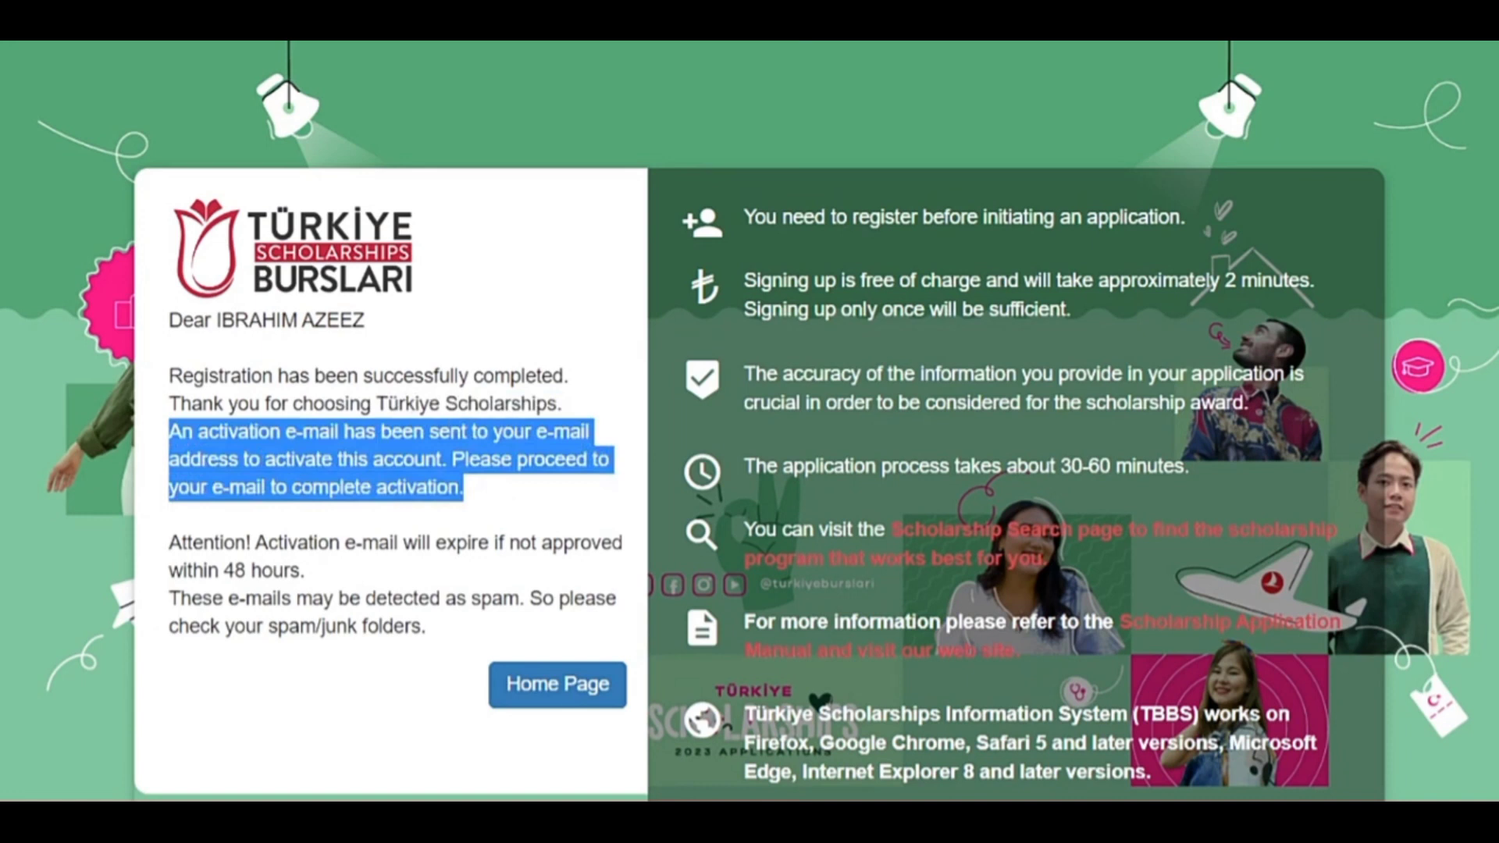
click(503, 495)
drag(169, 543, 320, 576)
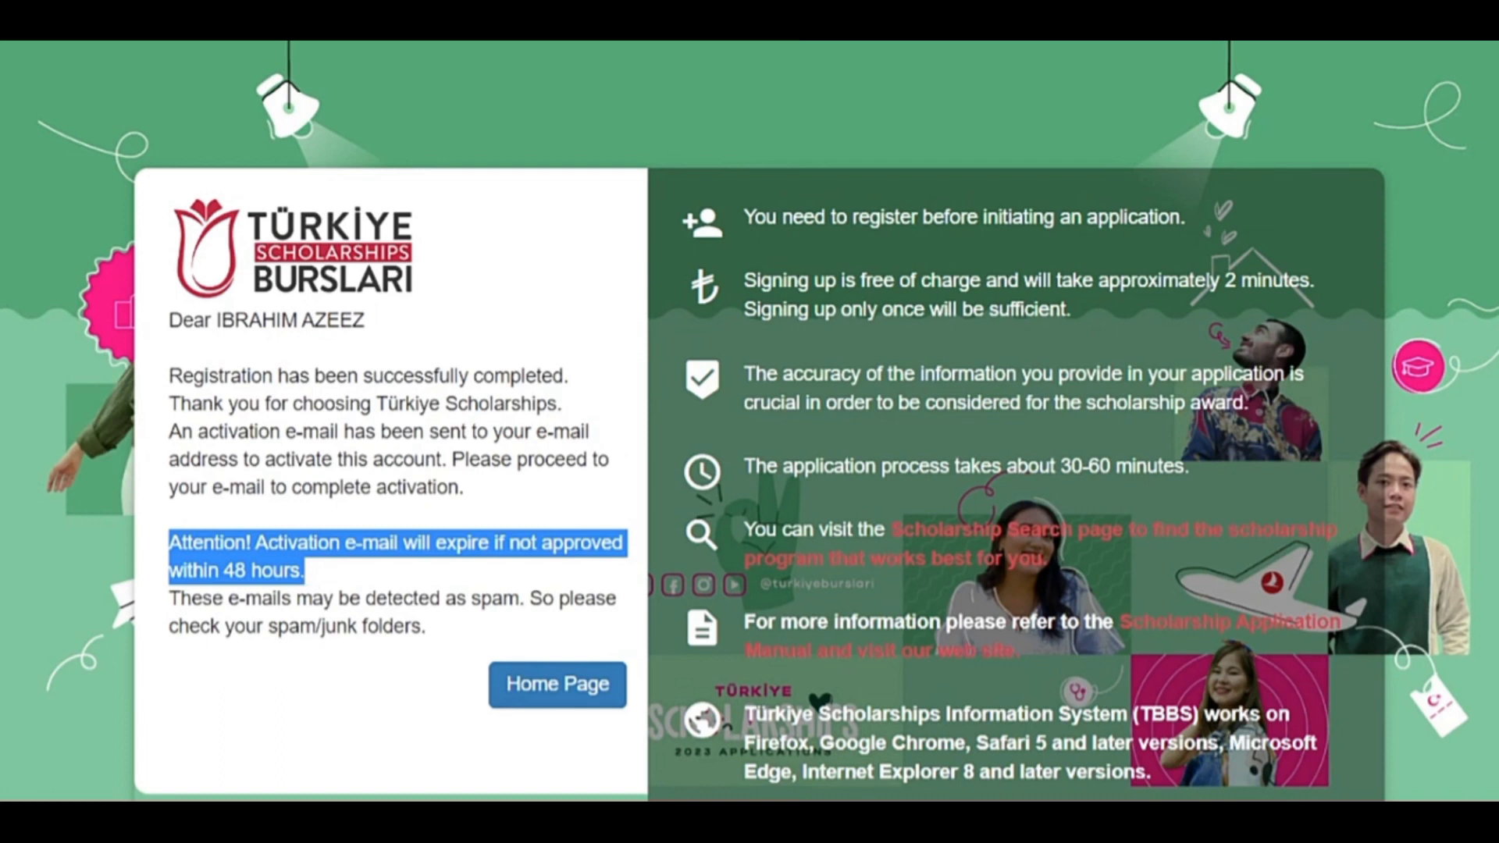
drag(168, 598, 495, 652)
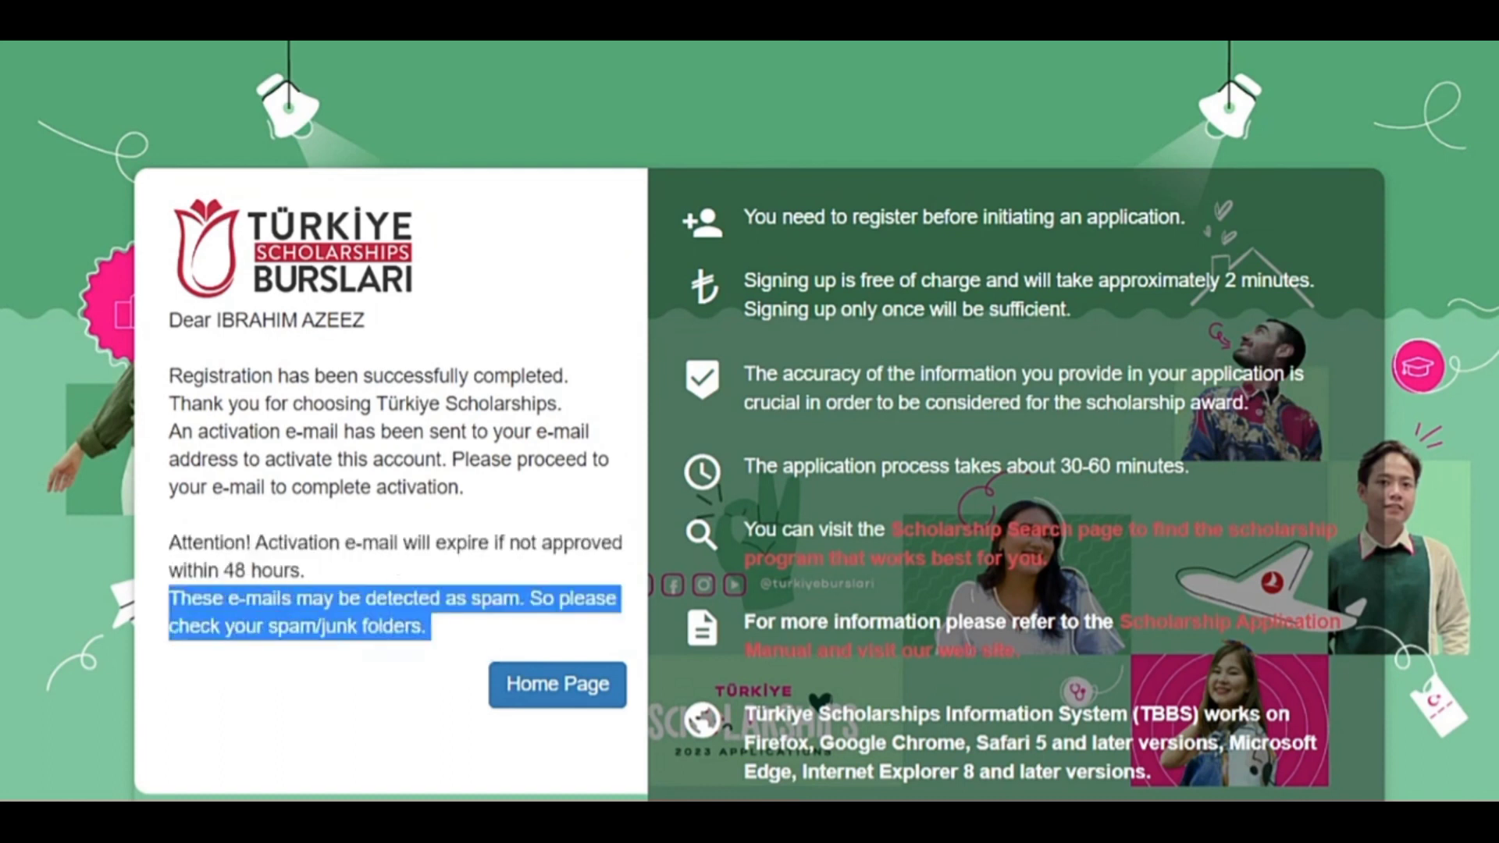
click(509, 474)
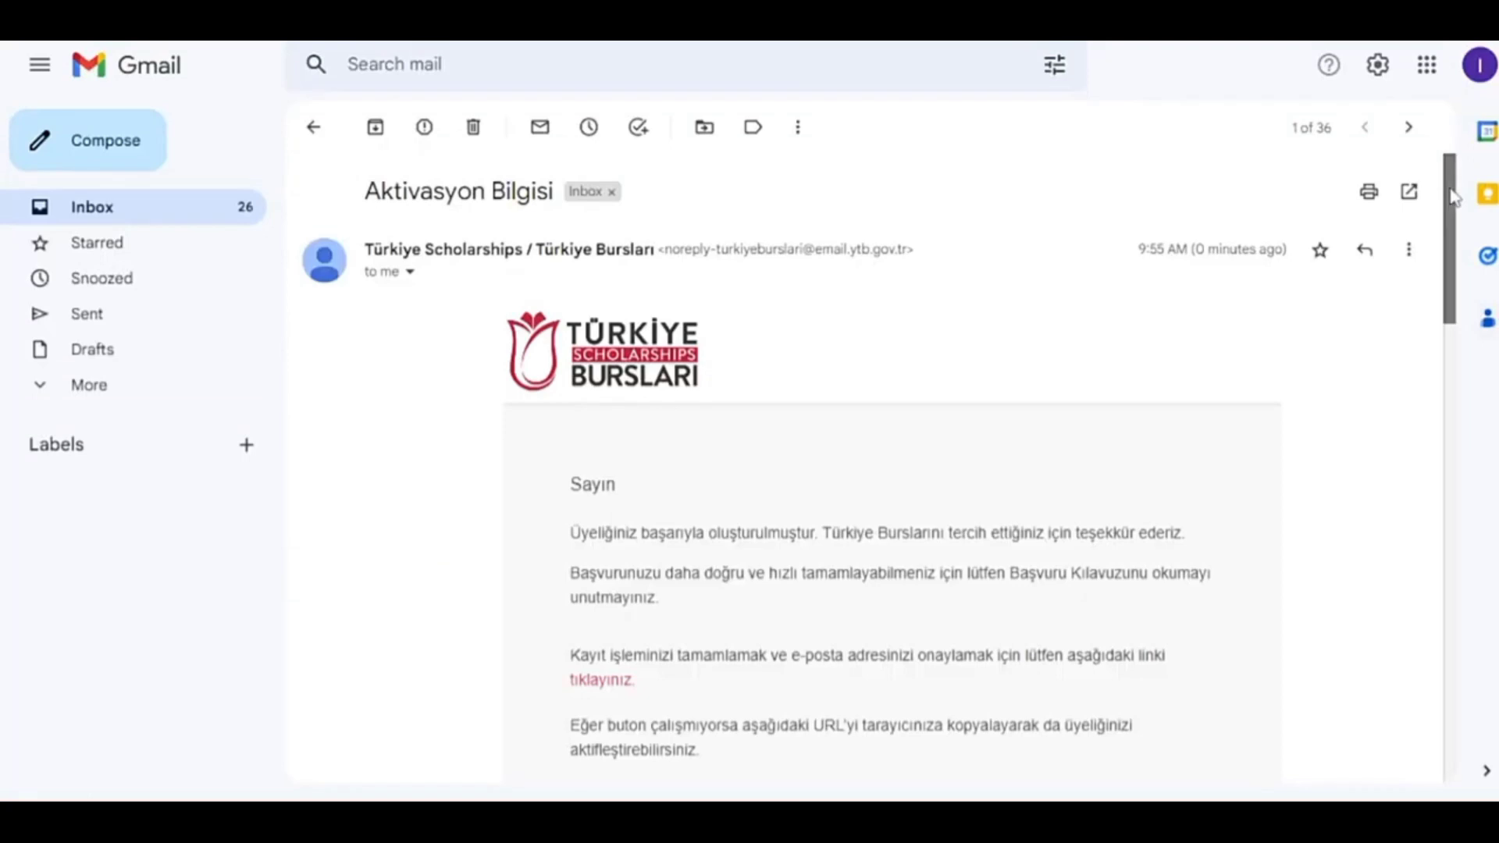
Follow the ConfirmUserAccount activation link in the Gmail message.
scroll(1460, 332, down, 5)
drag(1459, 332, 1466, 502)
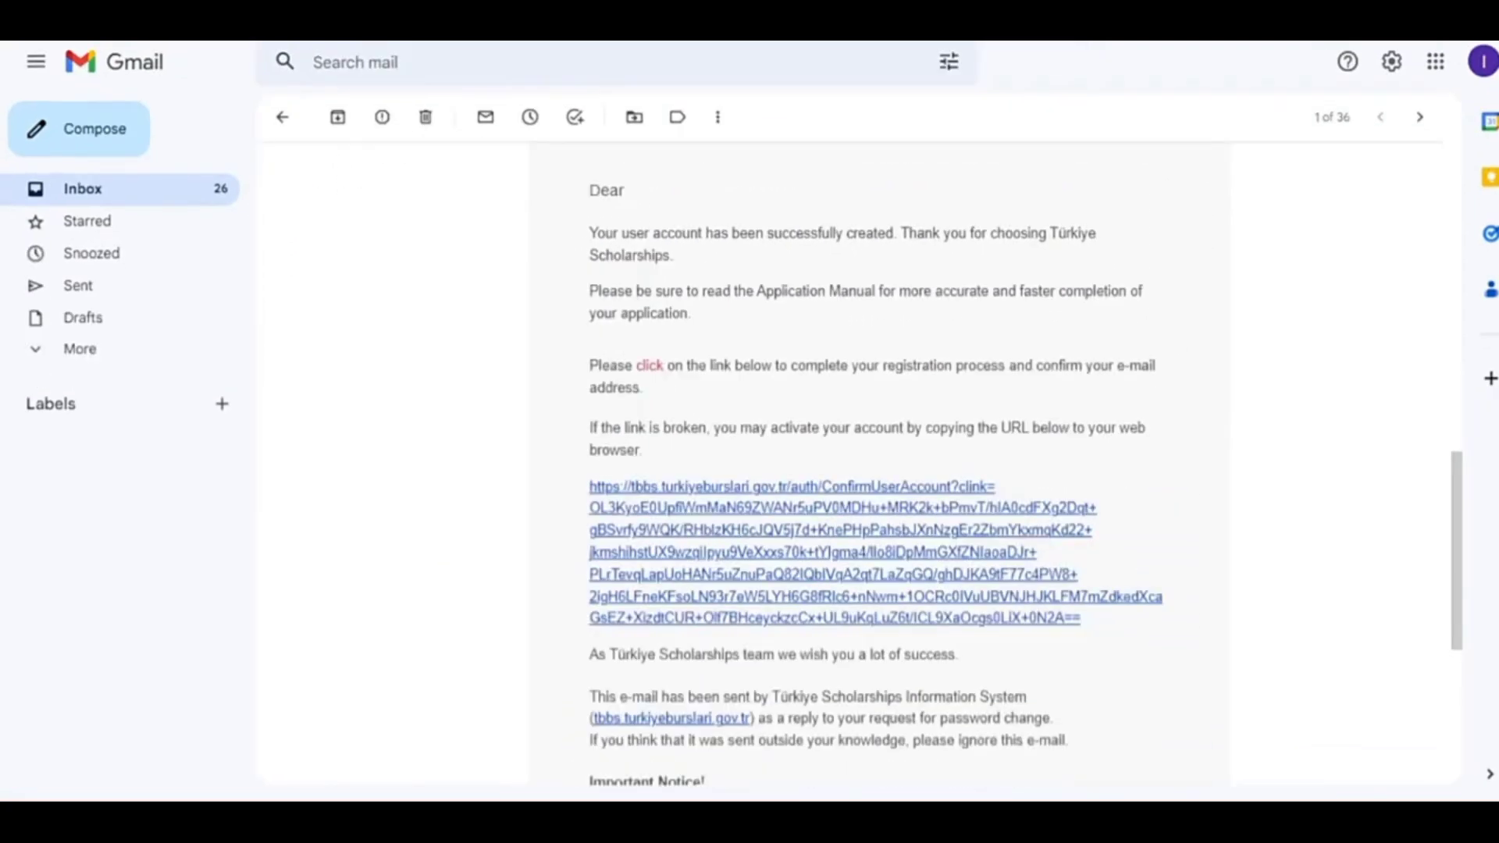
key(ctrl+plus)
key(ctrl+plus)
click(975, 653)
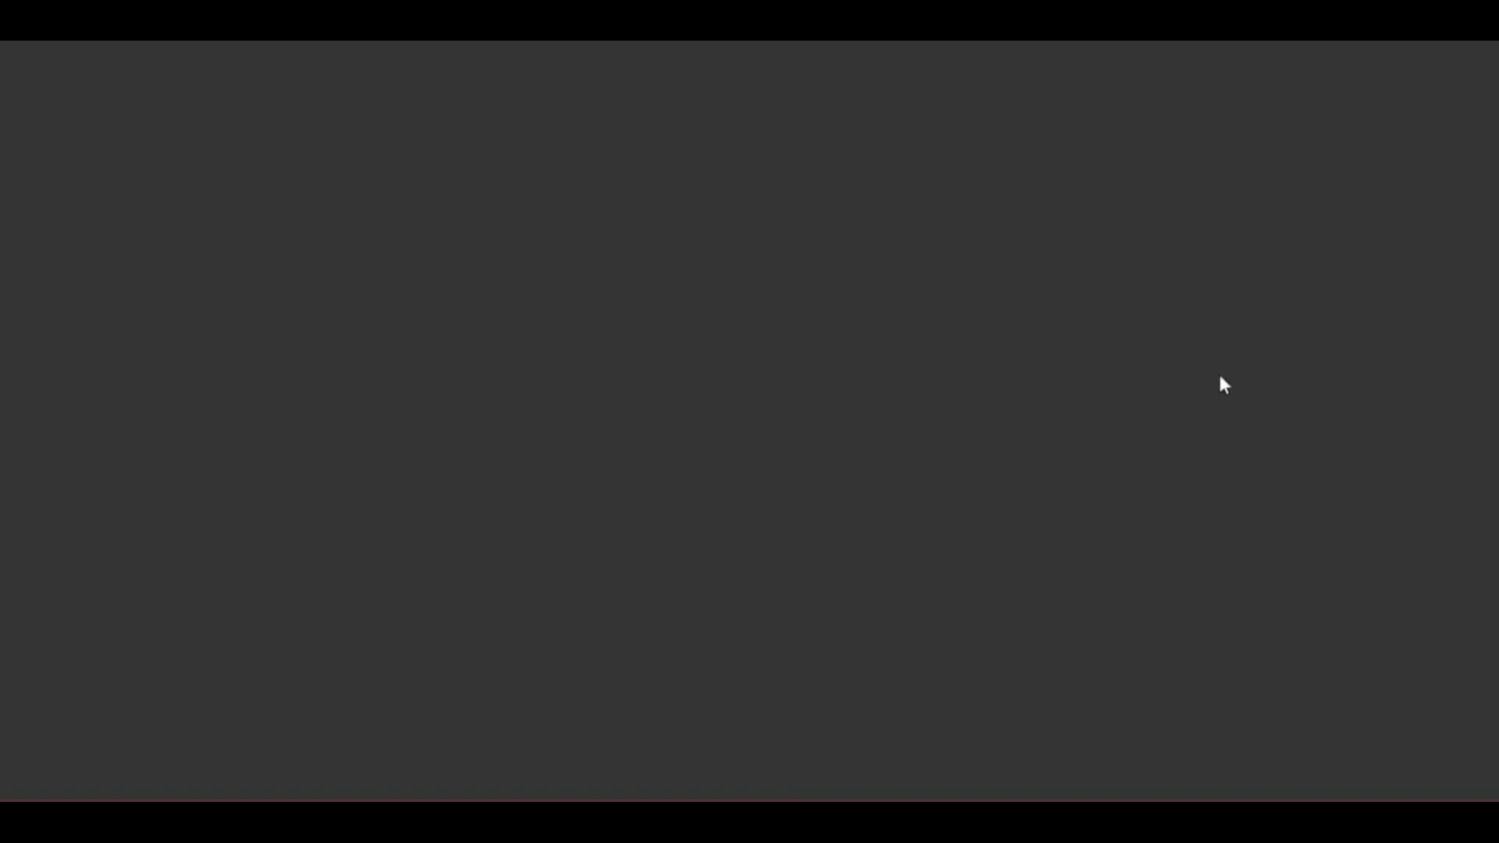
Log in from the home page with the applicant's e-mail address and password.
click(295, 349)
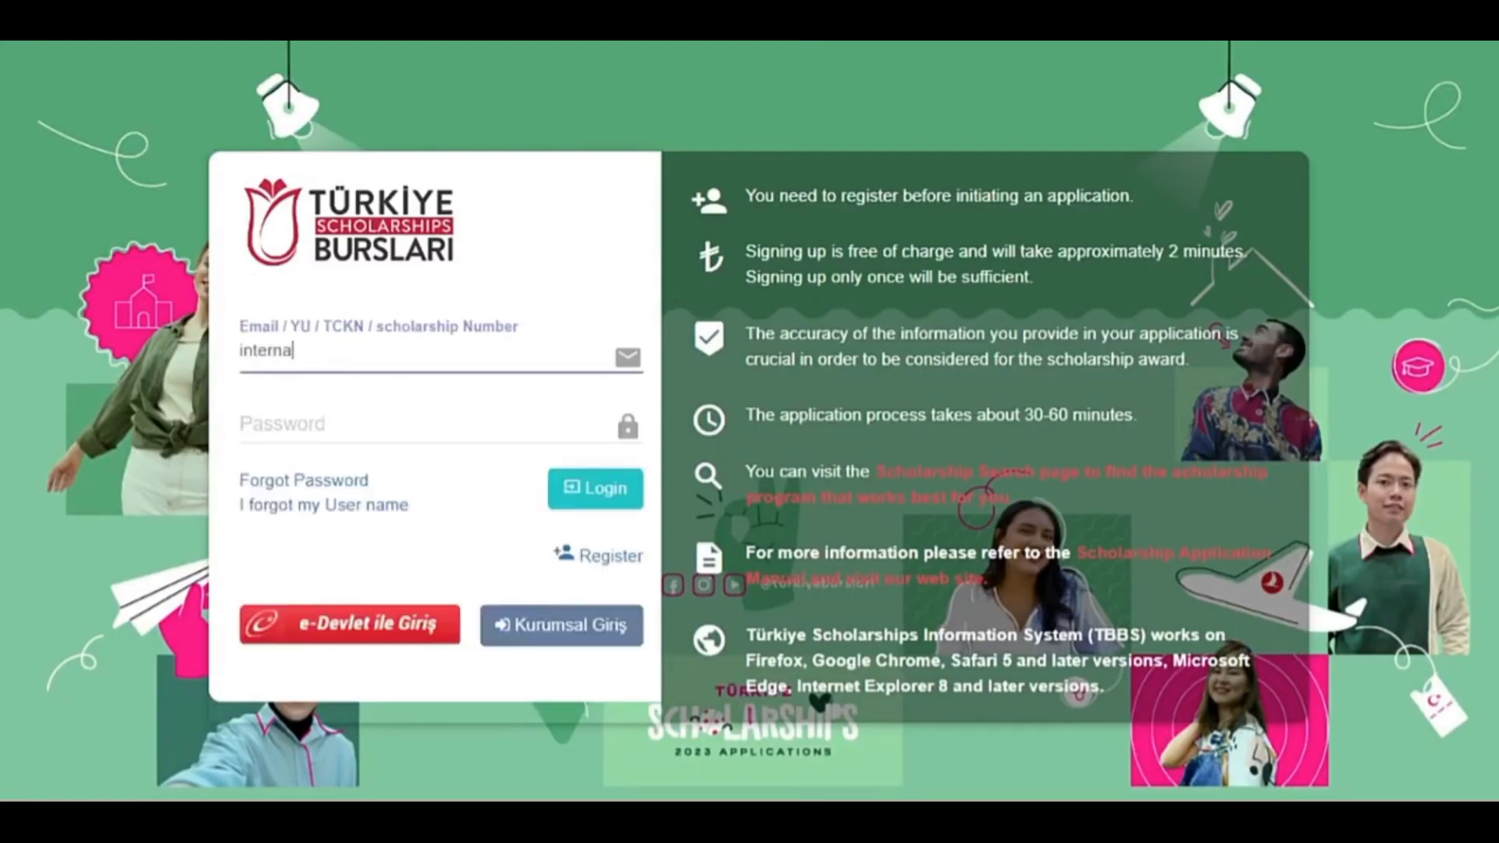
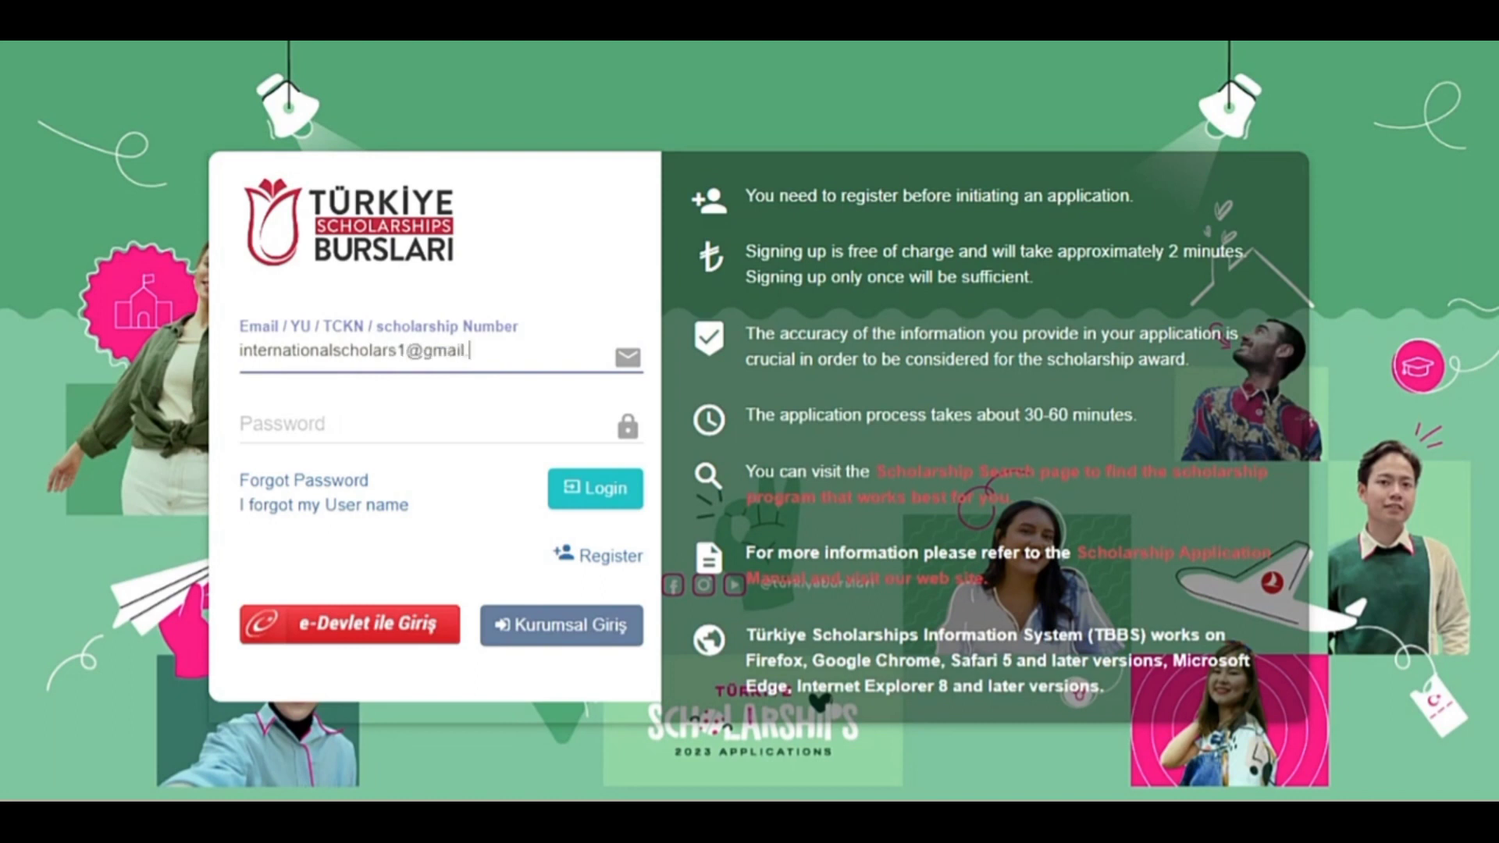
key(Tab)
text(•••)
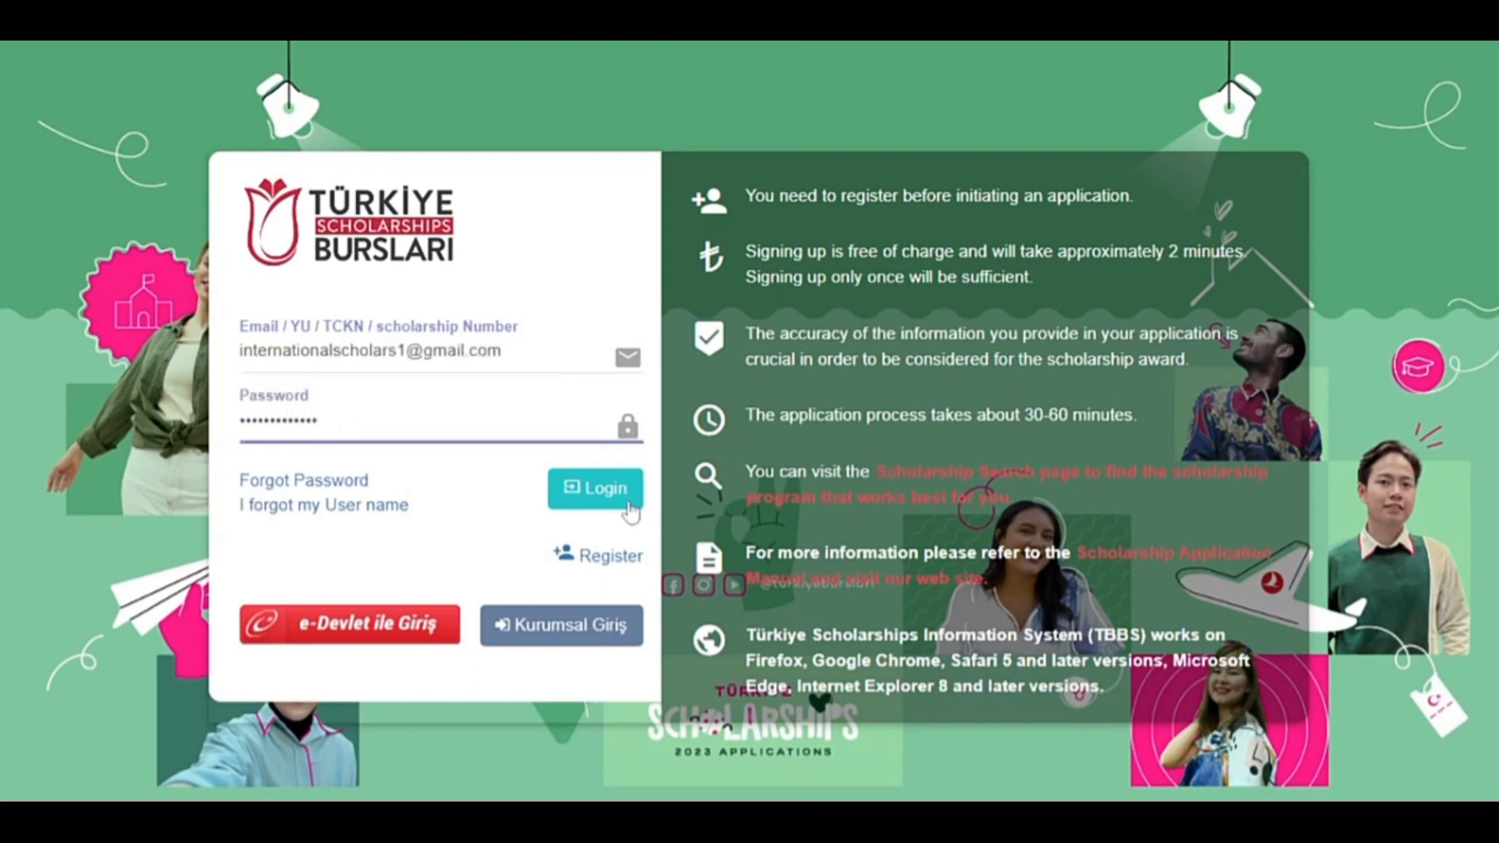
click(629, 501)
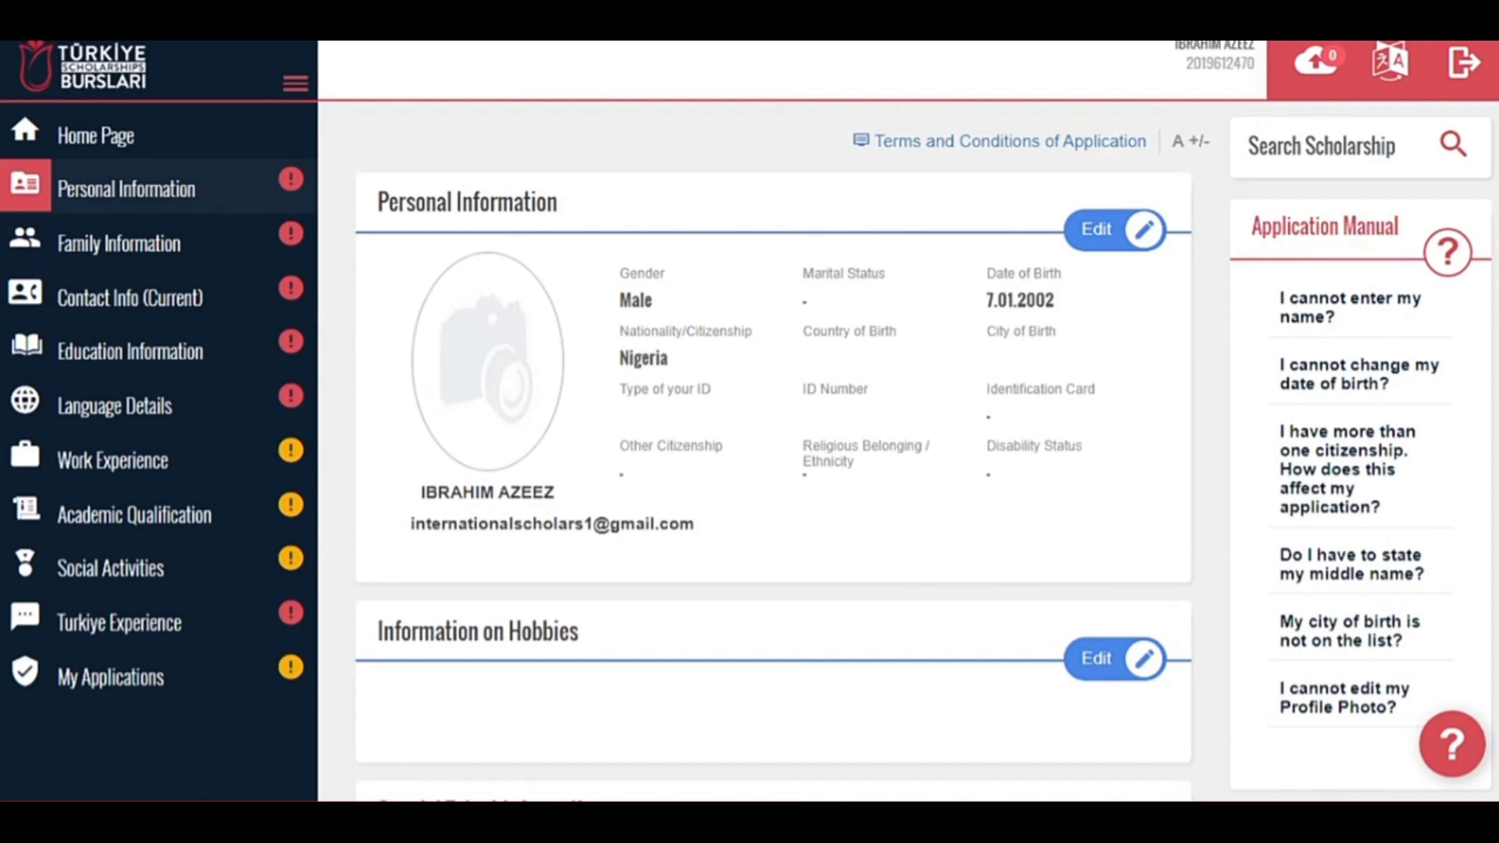
Crop the uploaded photo to the face and shoulders and confirm it as profile picture.
click(1134, 247)
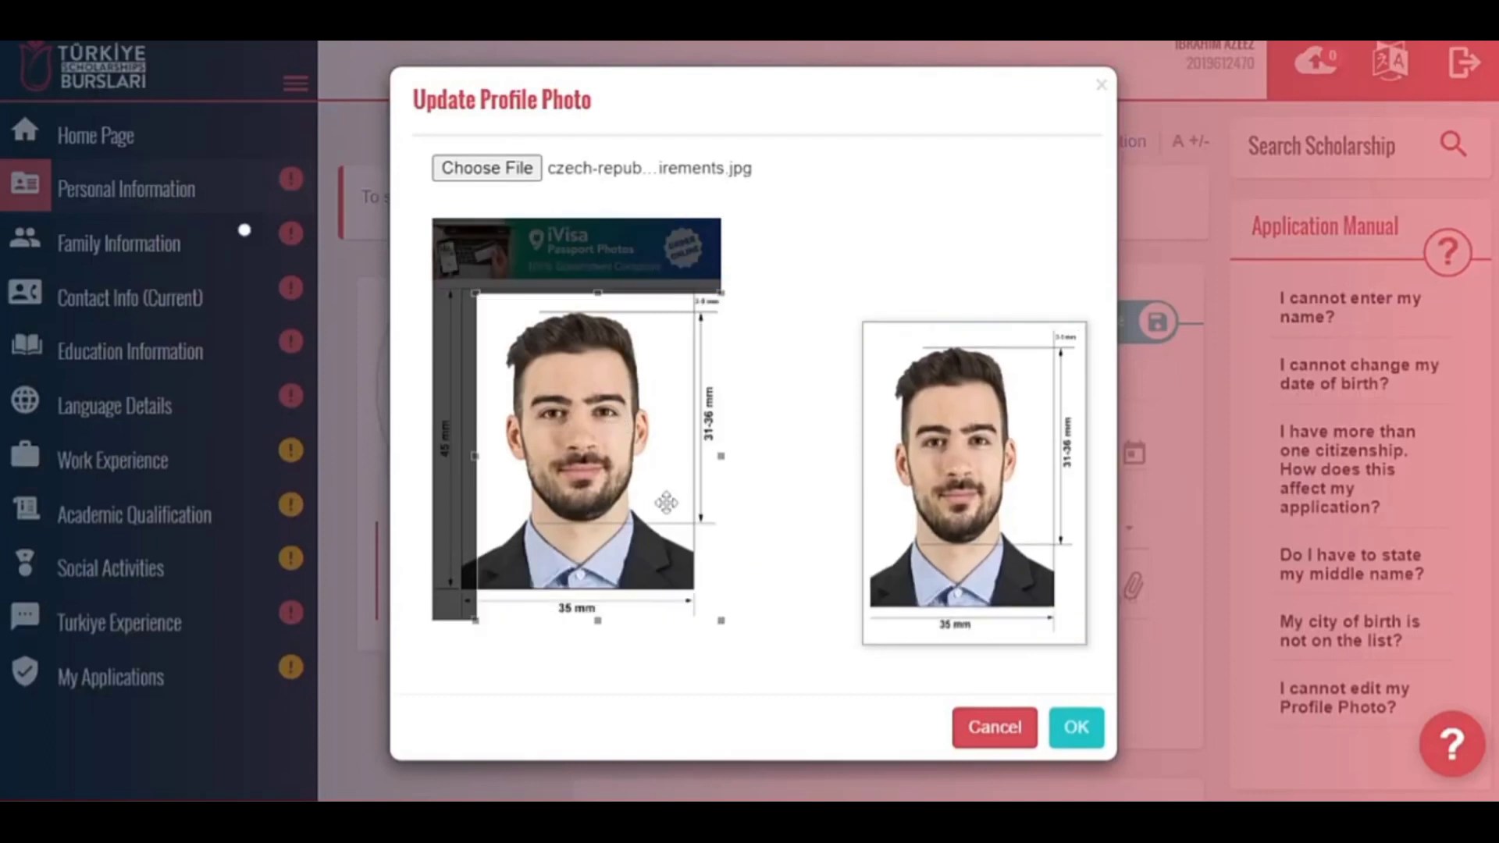
drag(662, 502, 645, 495)
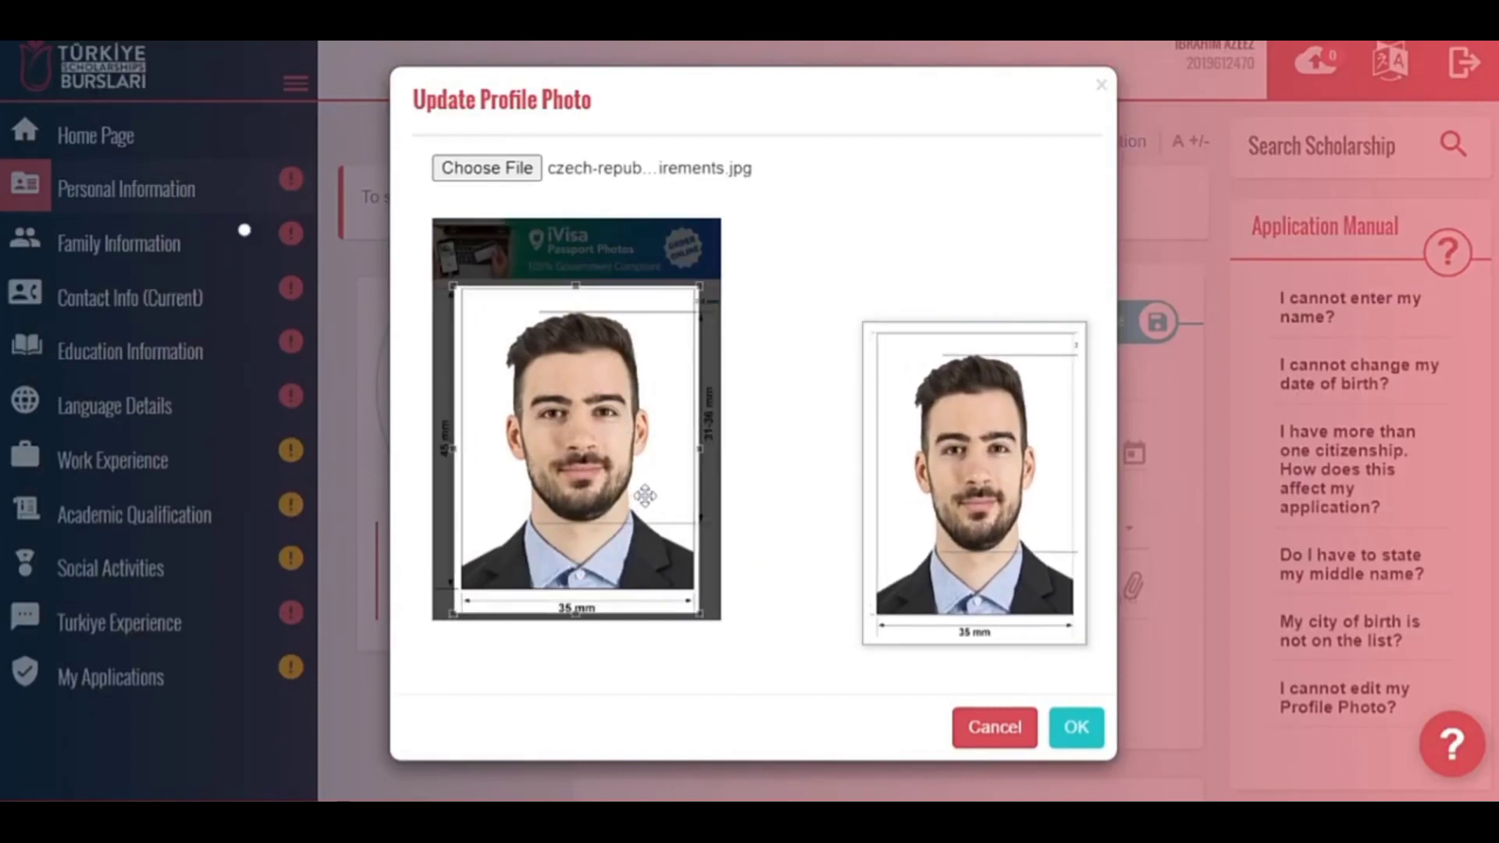
drag(575, 614, 578, 598)
drag(583, 540, 592, 535)
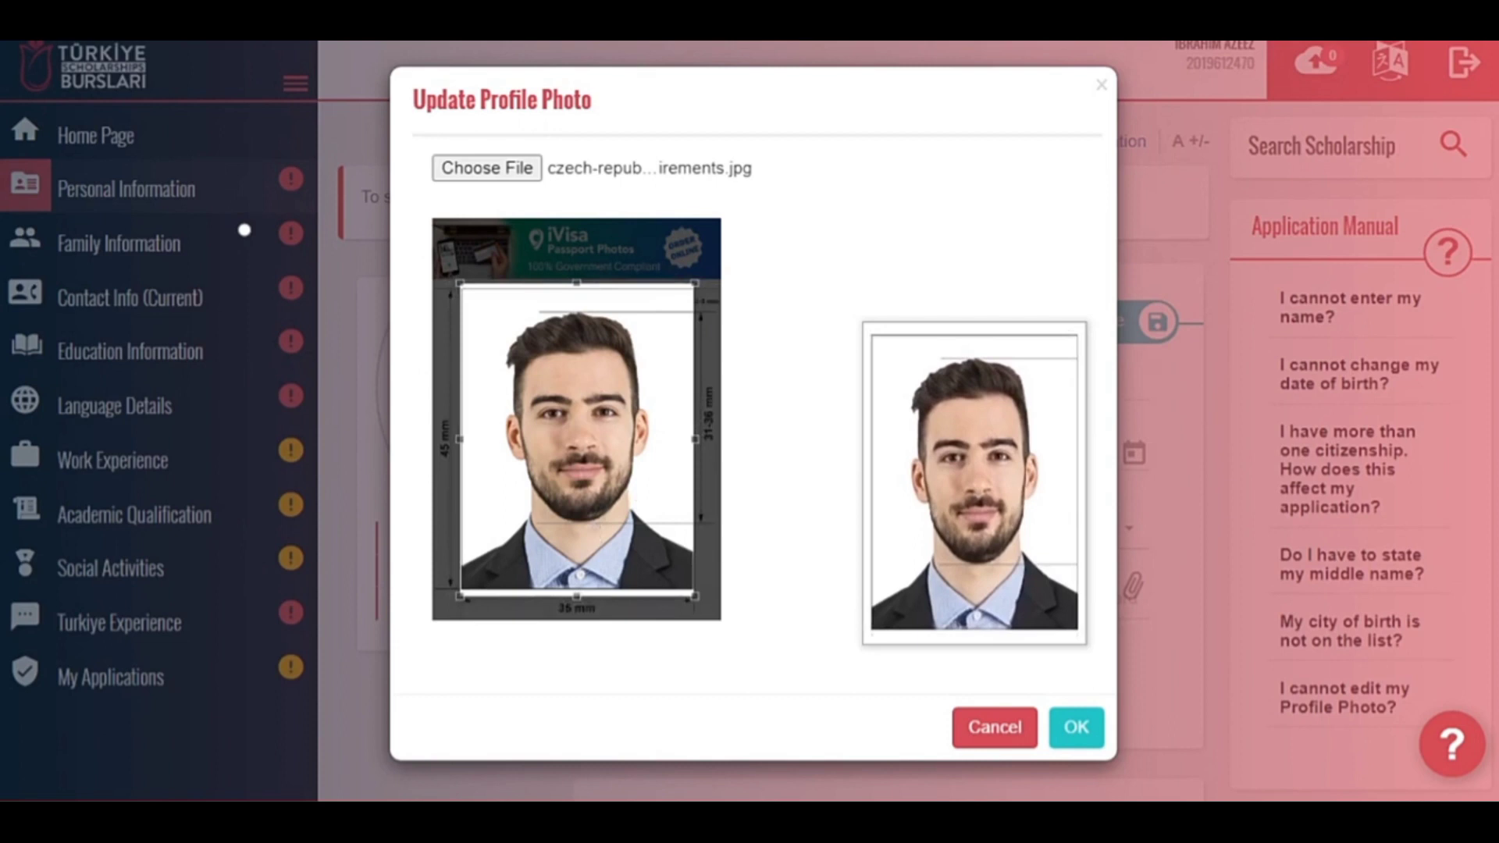
click(1074, 724)
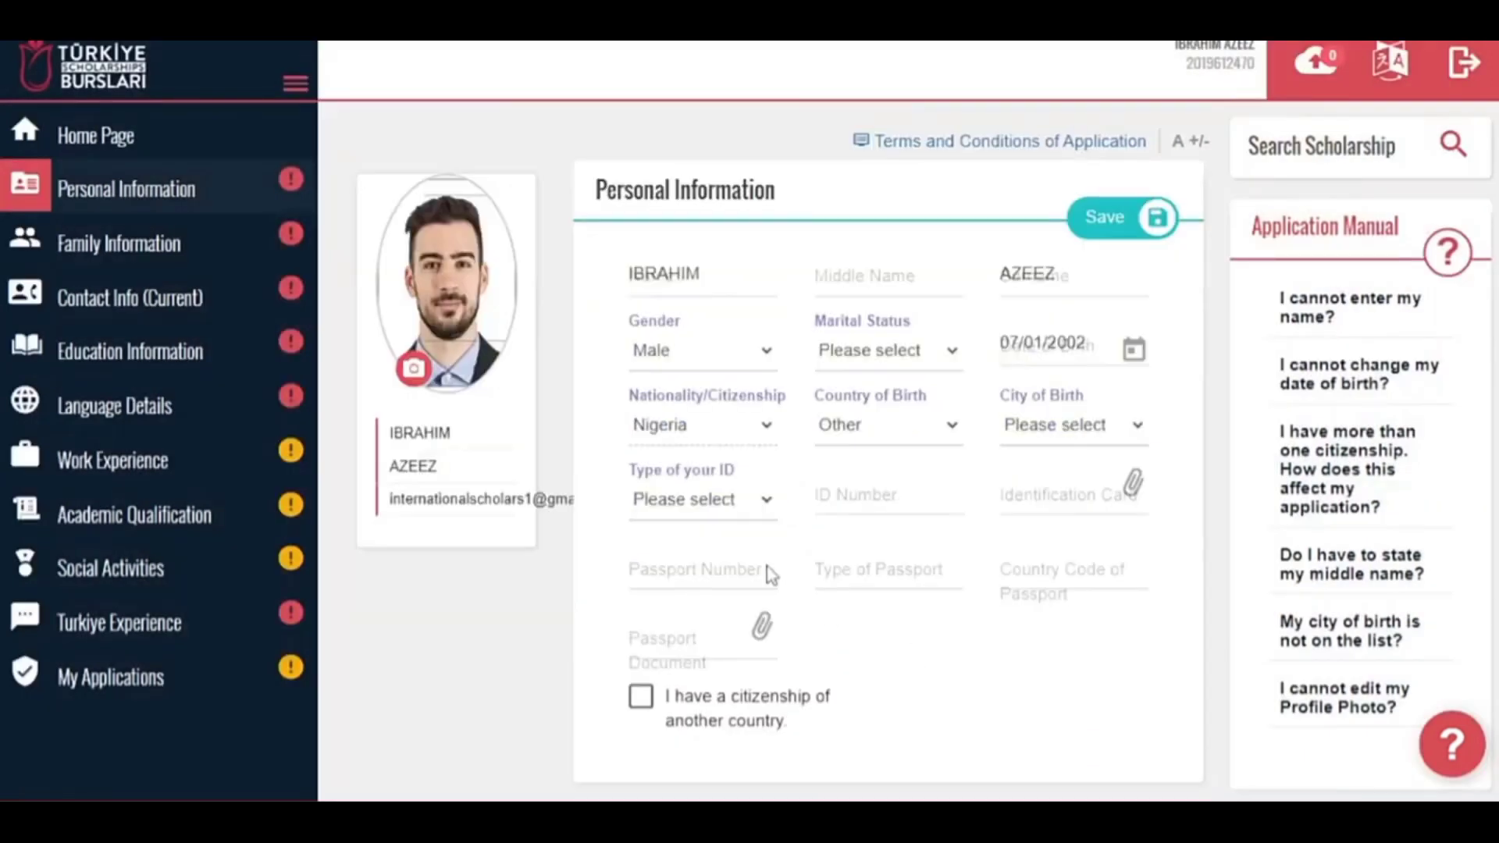
Set marital status to Single and place of birth to Lagos, Nigeria.
click(876, 349)
click(878, 559)
click(876, 438)
text(nige)
click(874, 545)
click(1027, 424)
text(ni)
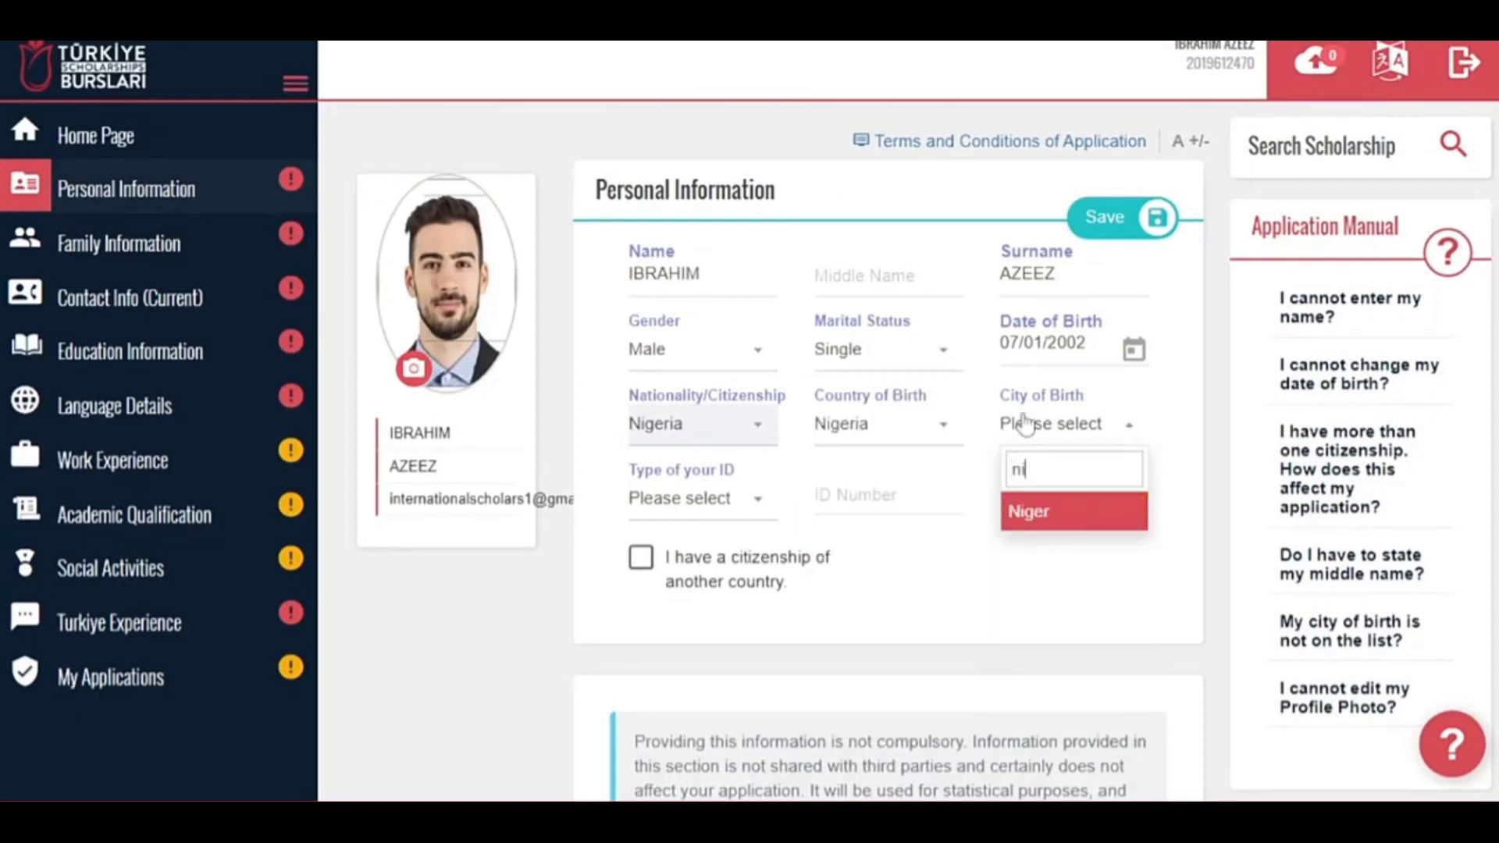
key(BackSpace)
key(BackSpace)
text(lag)
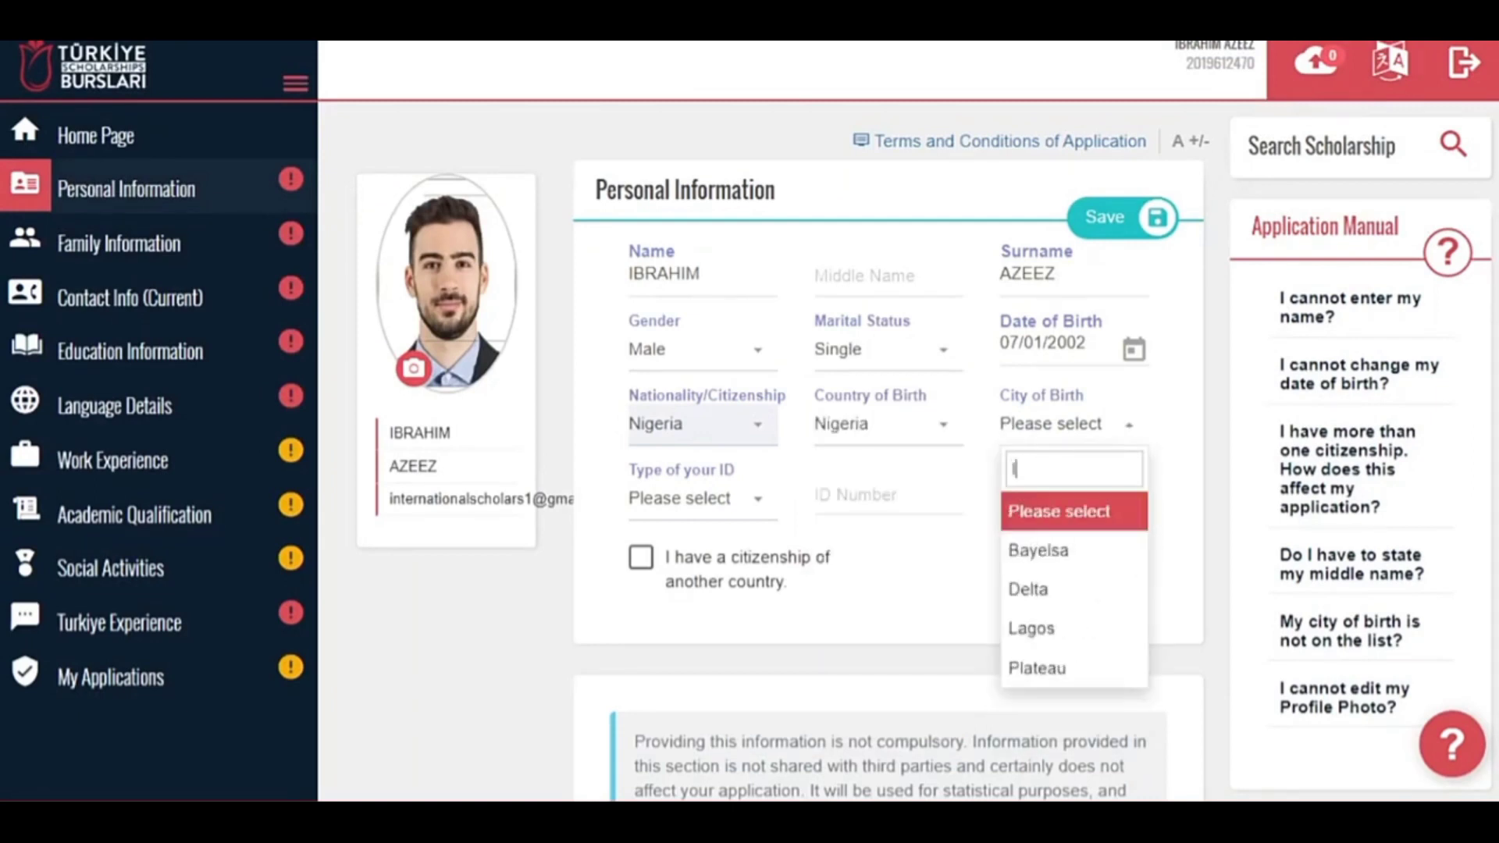
click(1030, 511)
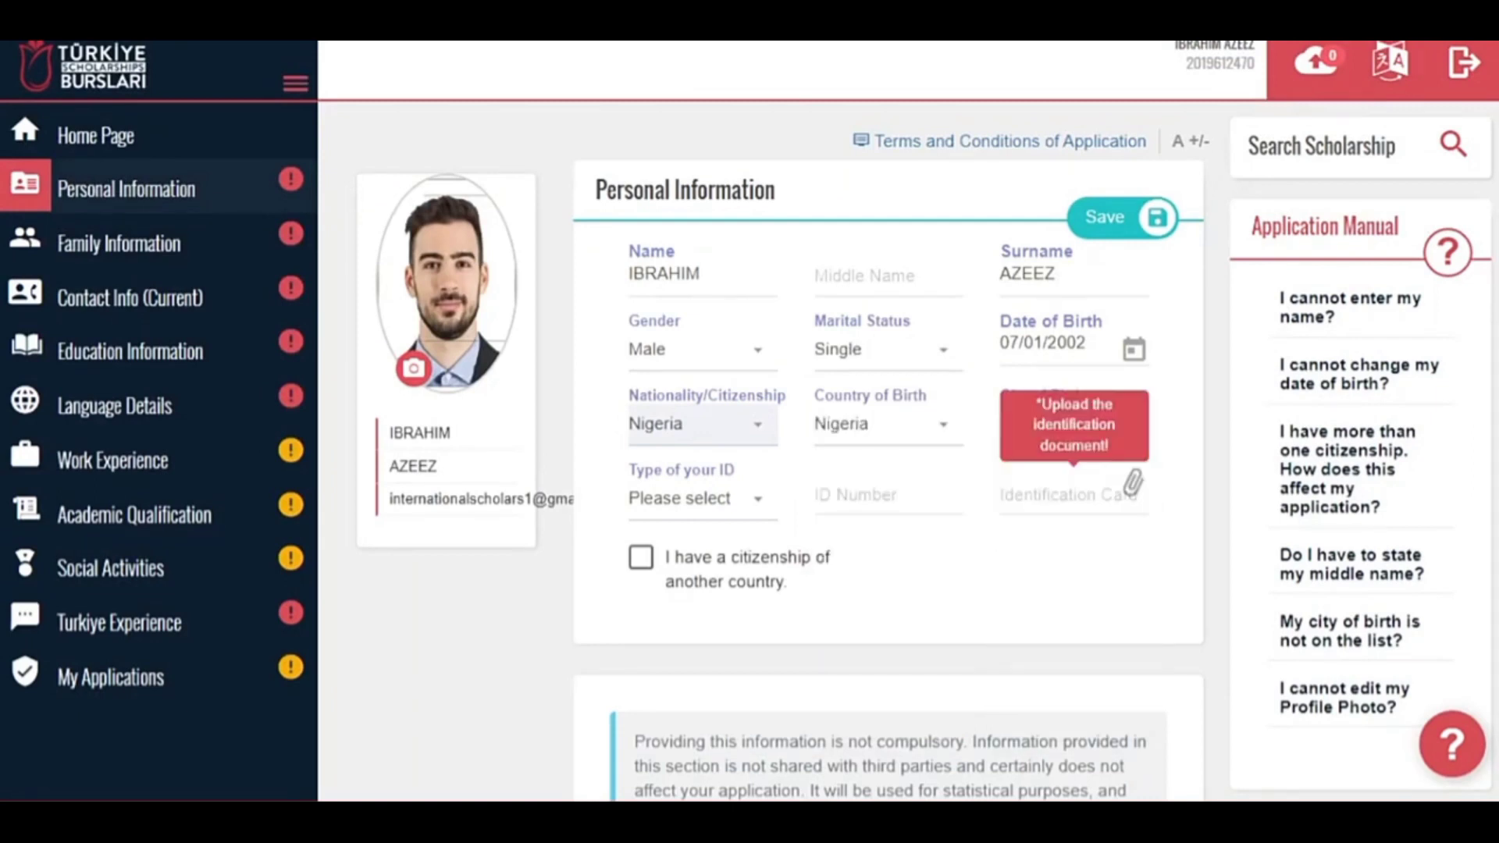
Choose Passport as ID type with the passport number, type Standard and country code NGA.
click(738, 500)
click(670, 712)
text(A12)
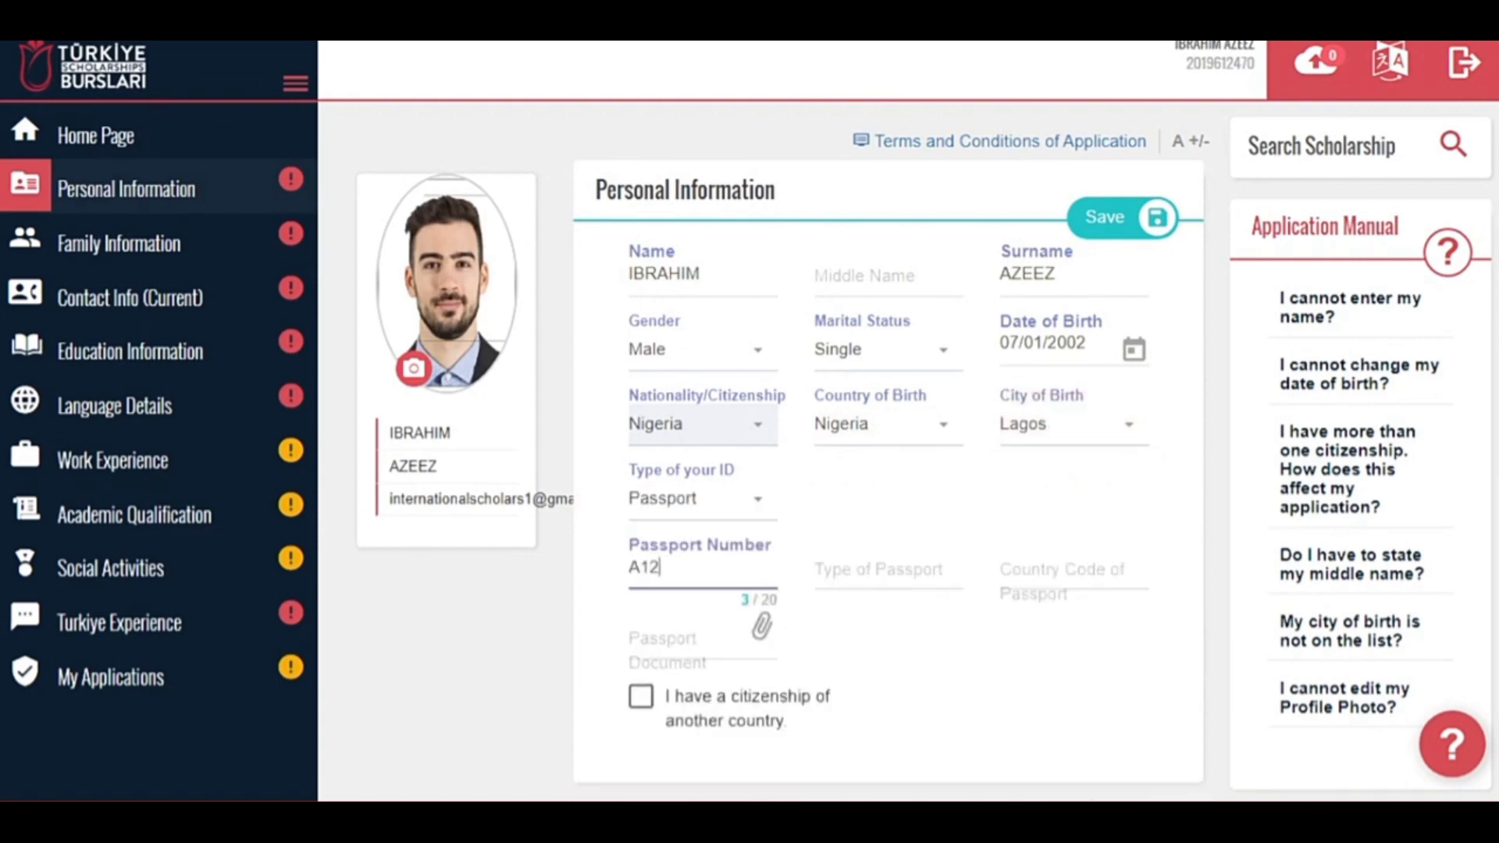
text(345678)
key(Tab)
text(Standard)
key(Tab)
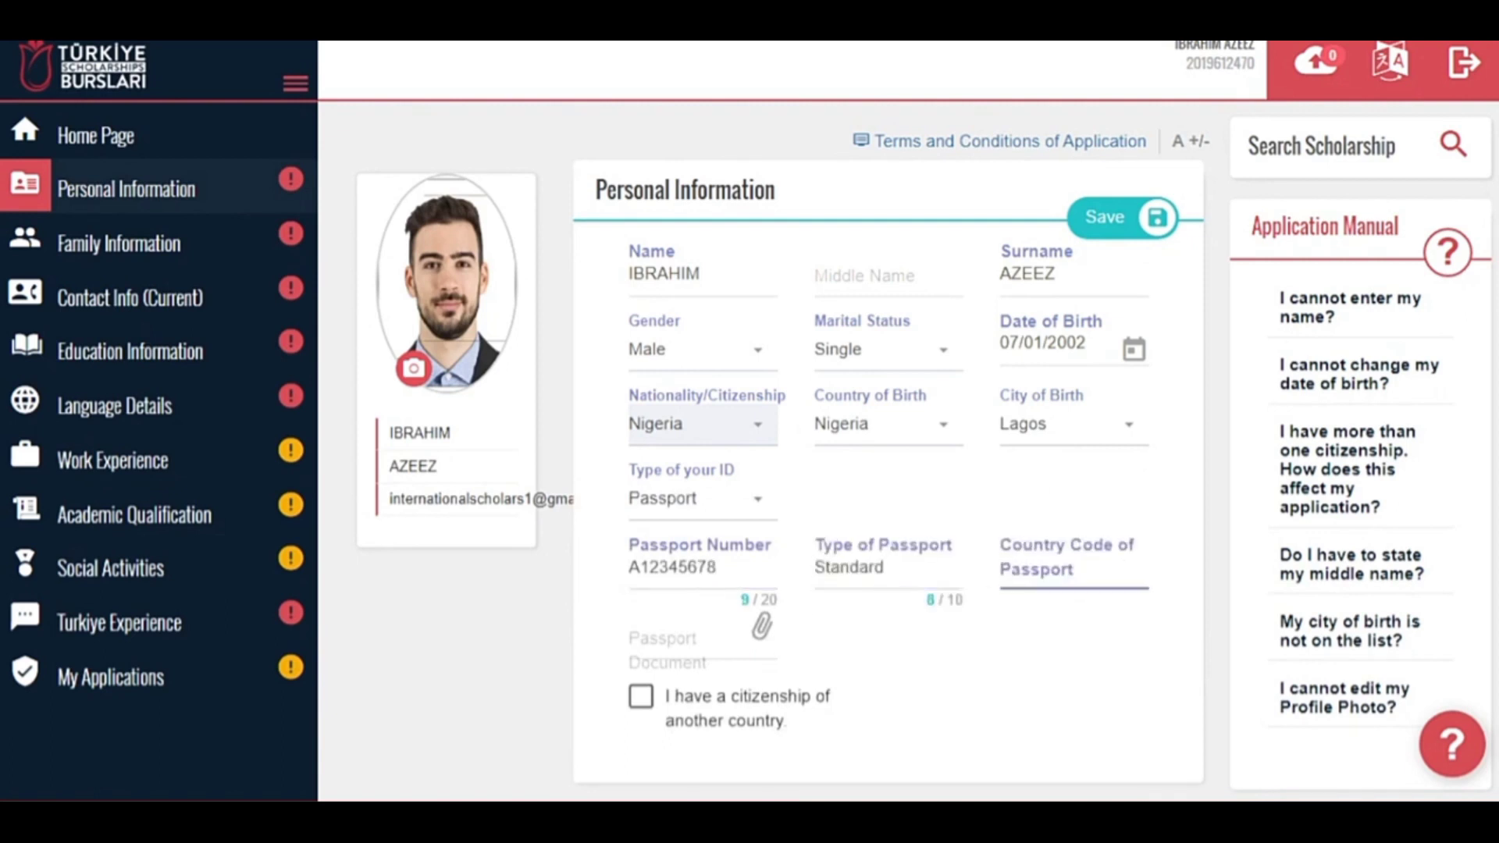
text(NGA)
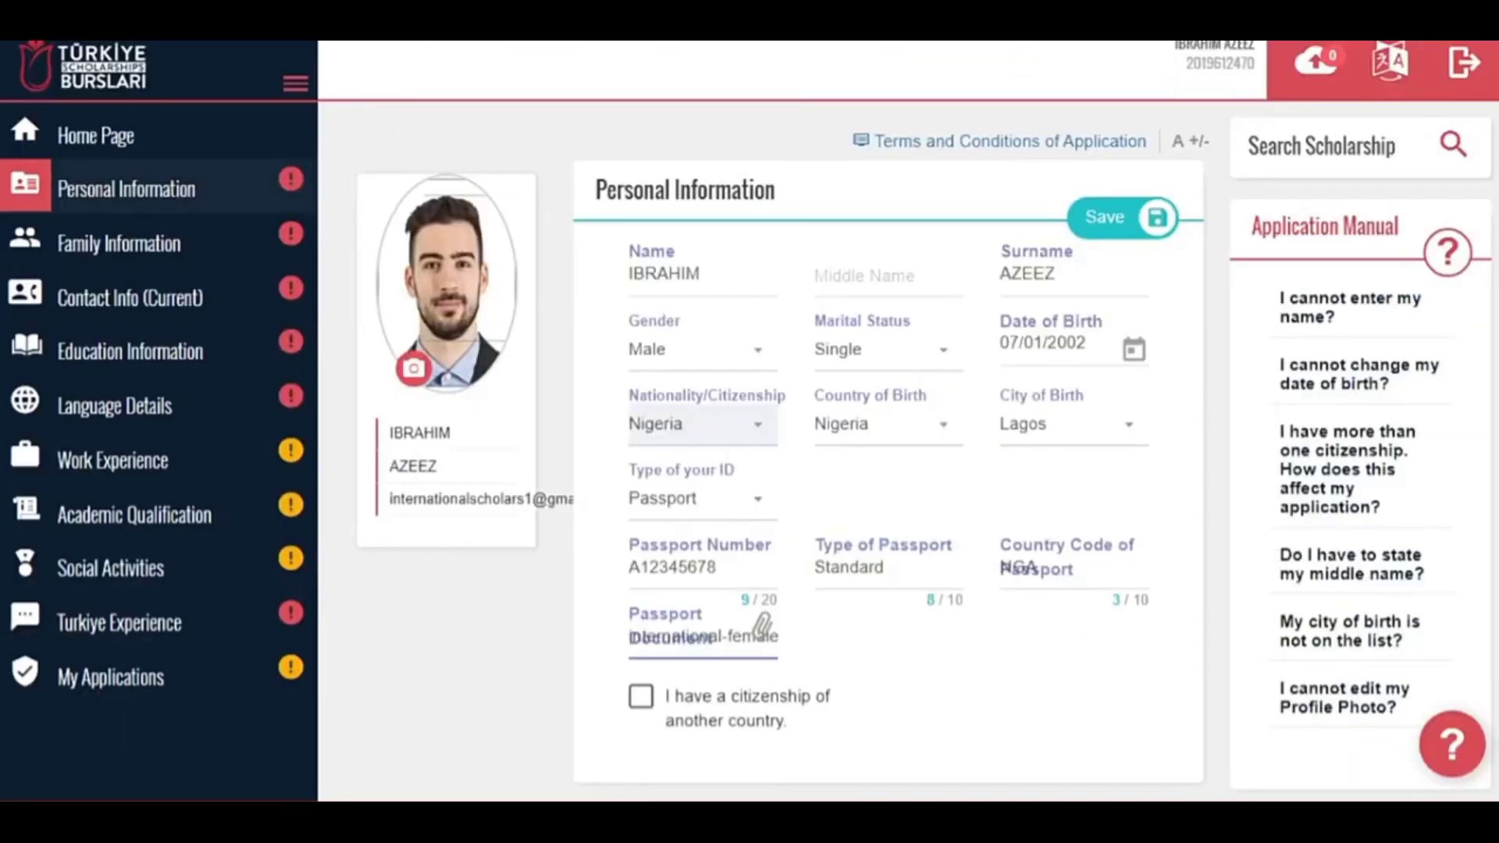
scroll(925, 451, down, 2)
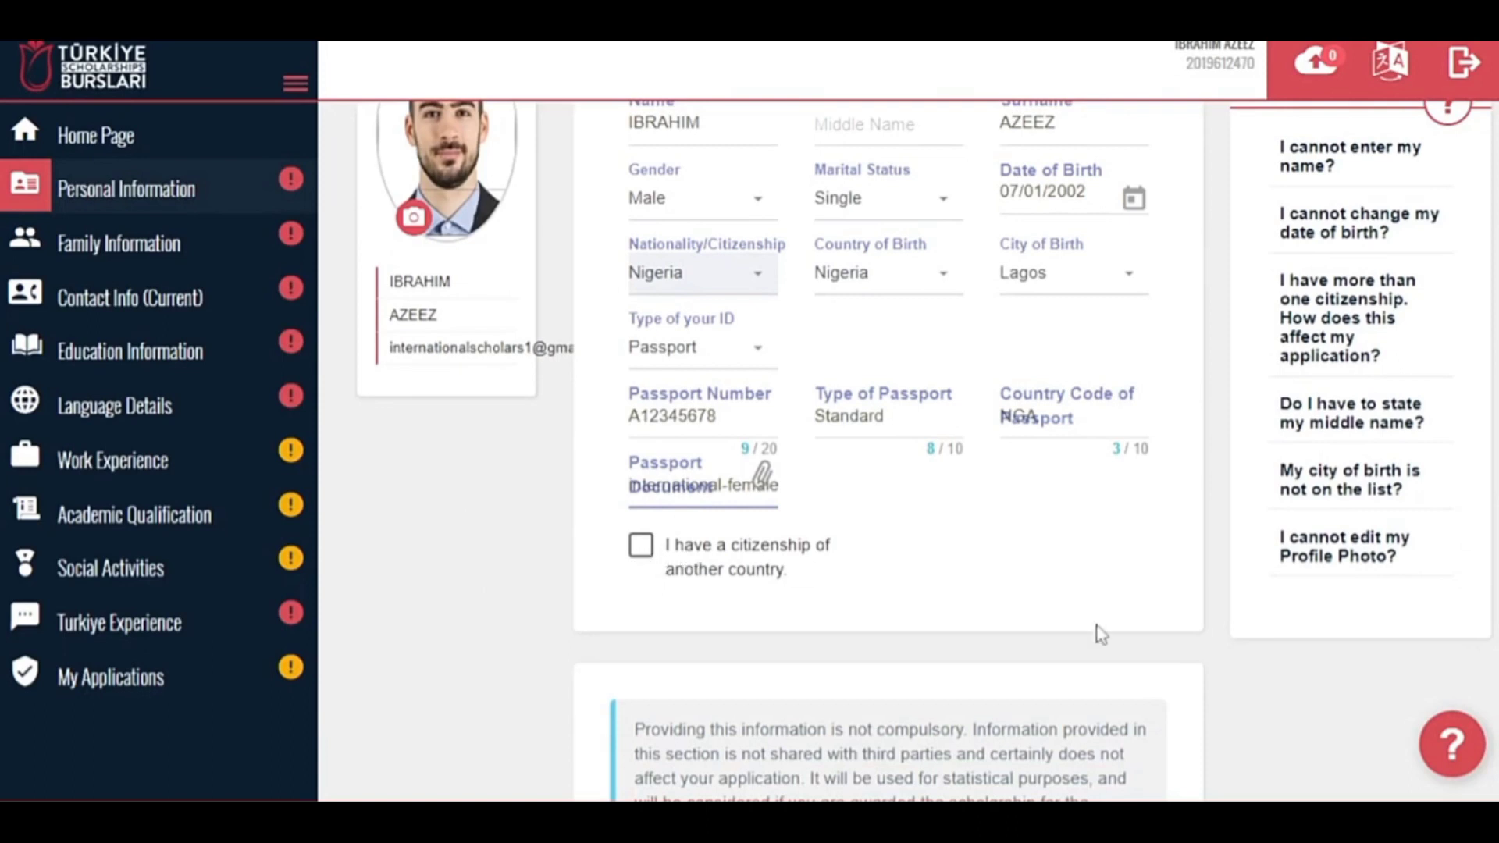
scroll(1101, 634, down, 4)
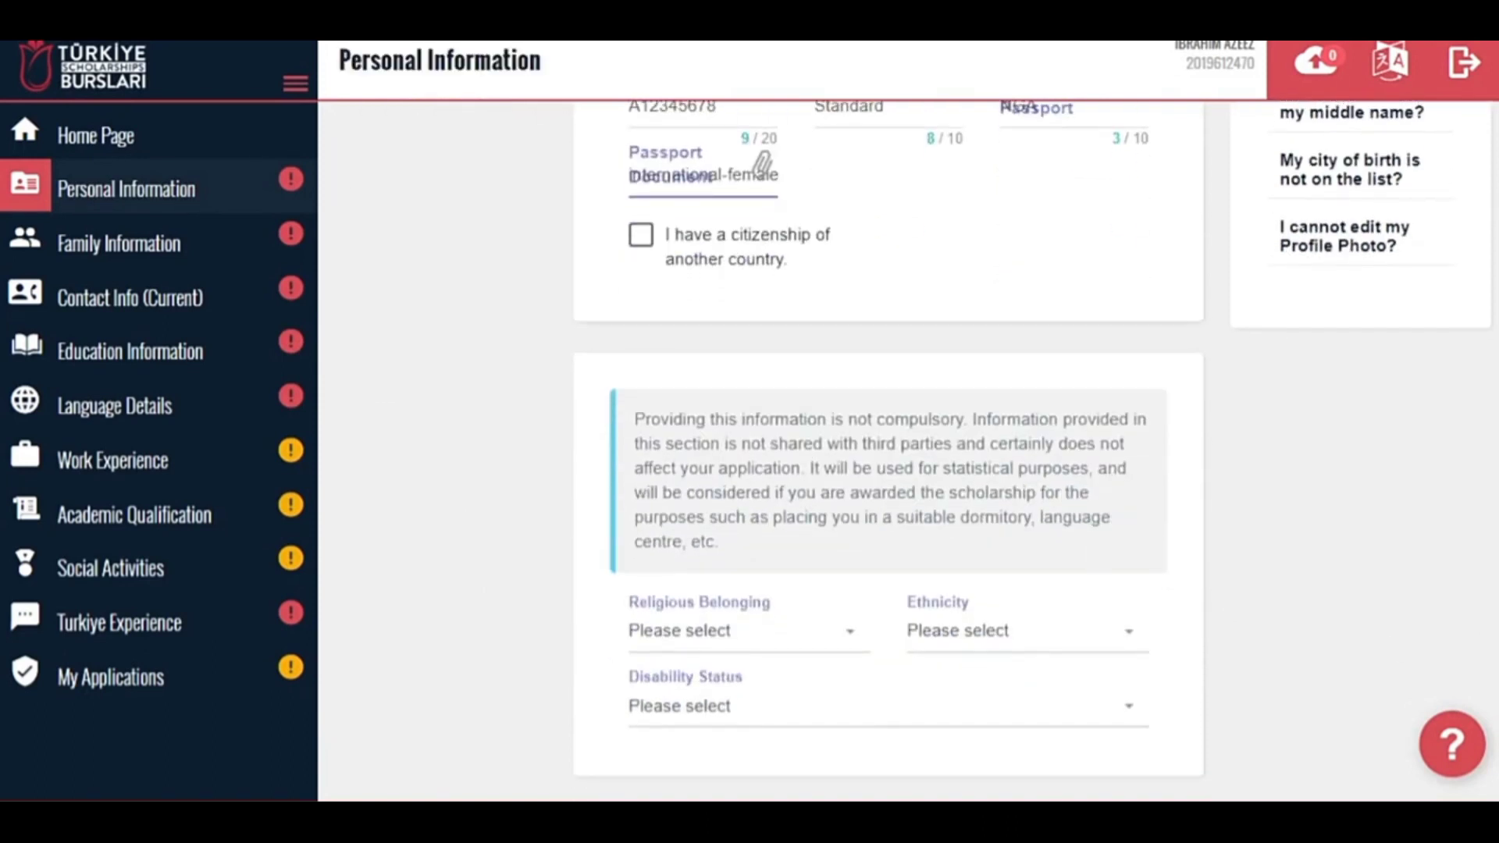
Set religion to Islam, ethnicity to Yoruba, no disability, and save the personal information.
click(730, 648)
text(isl)
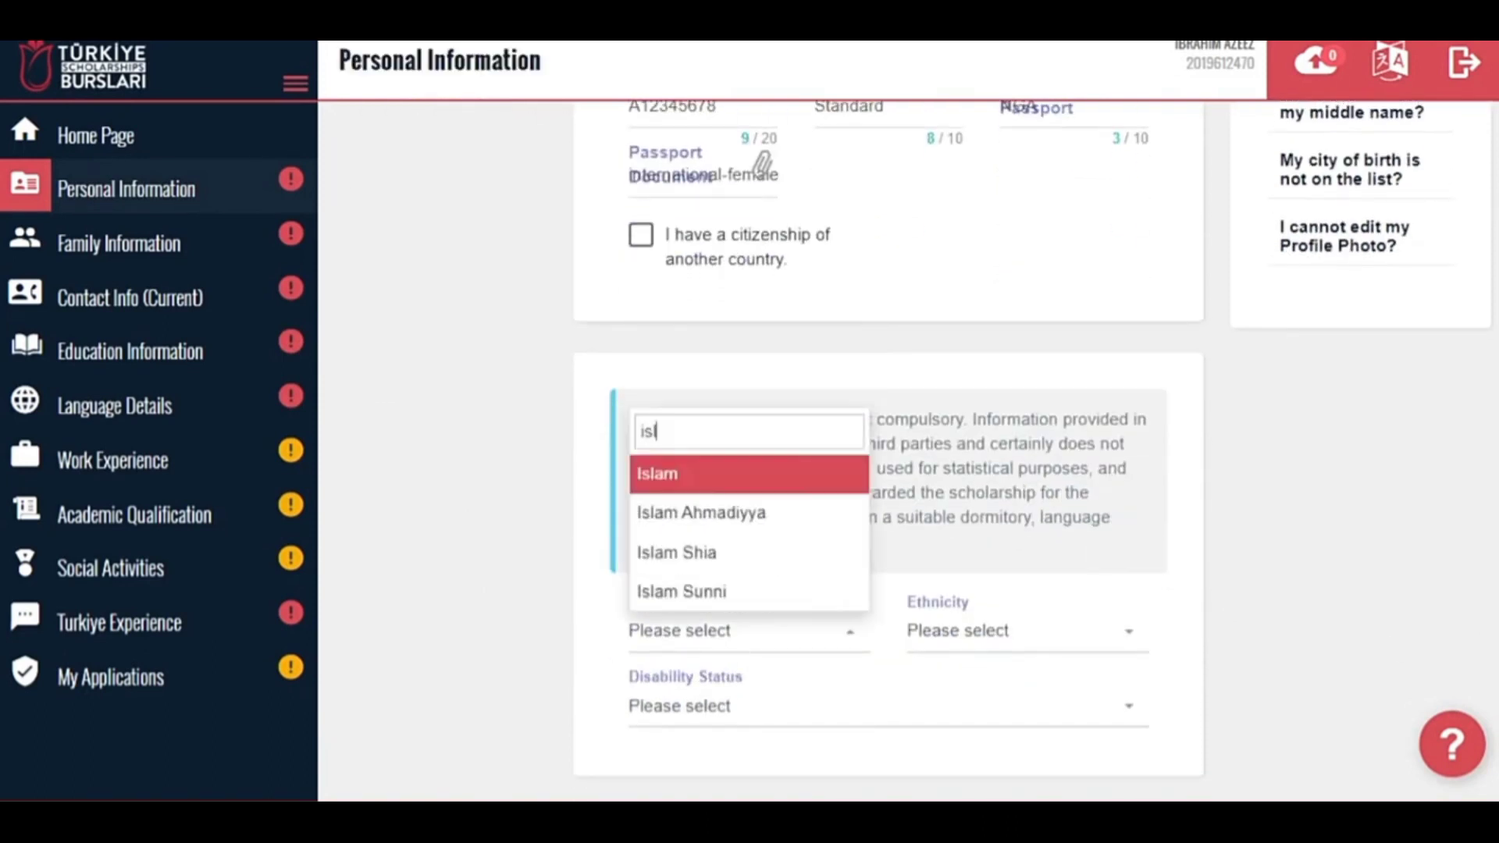
key(Return)
click(954, 646)
text(Yor)
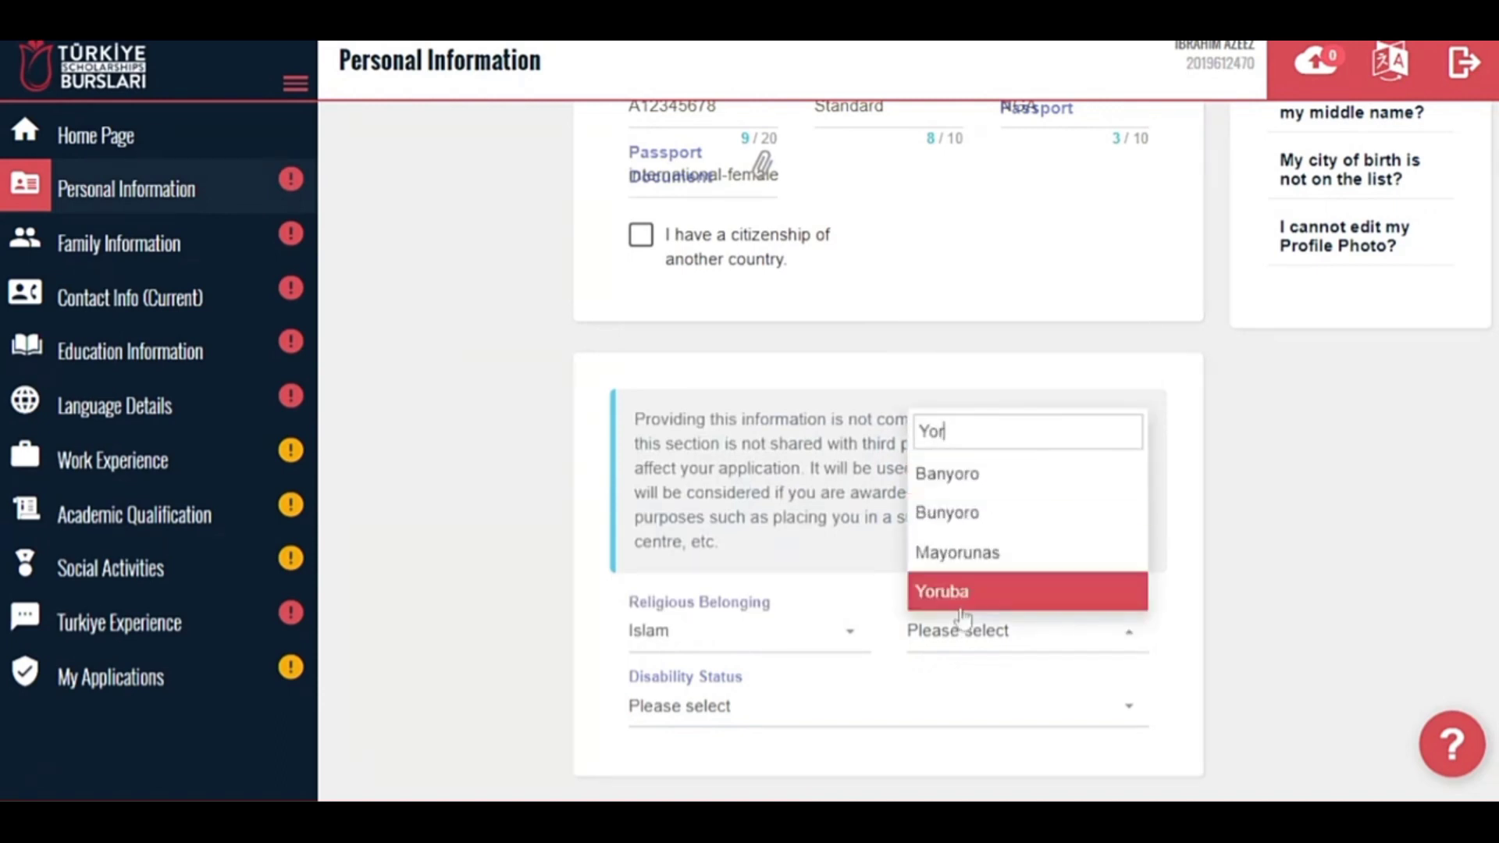
click(961, 609)
click(820, 711)
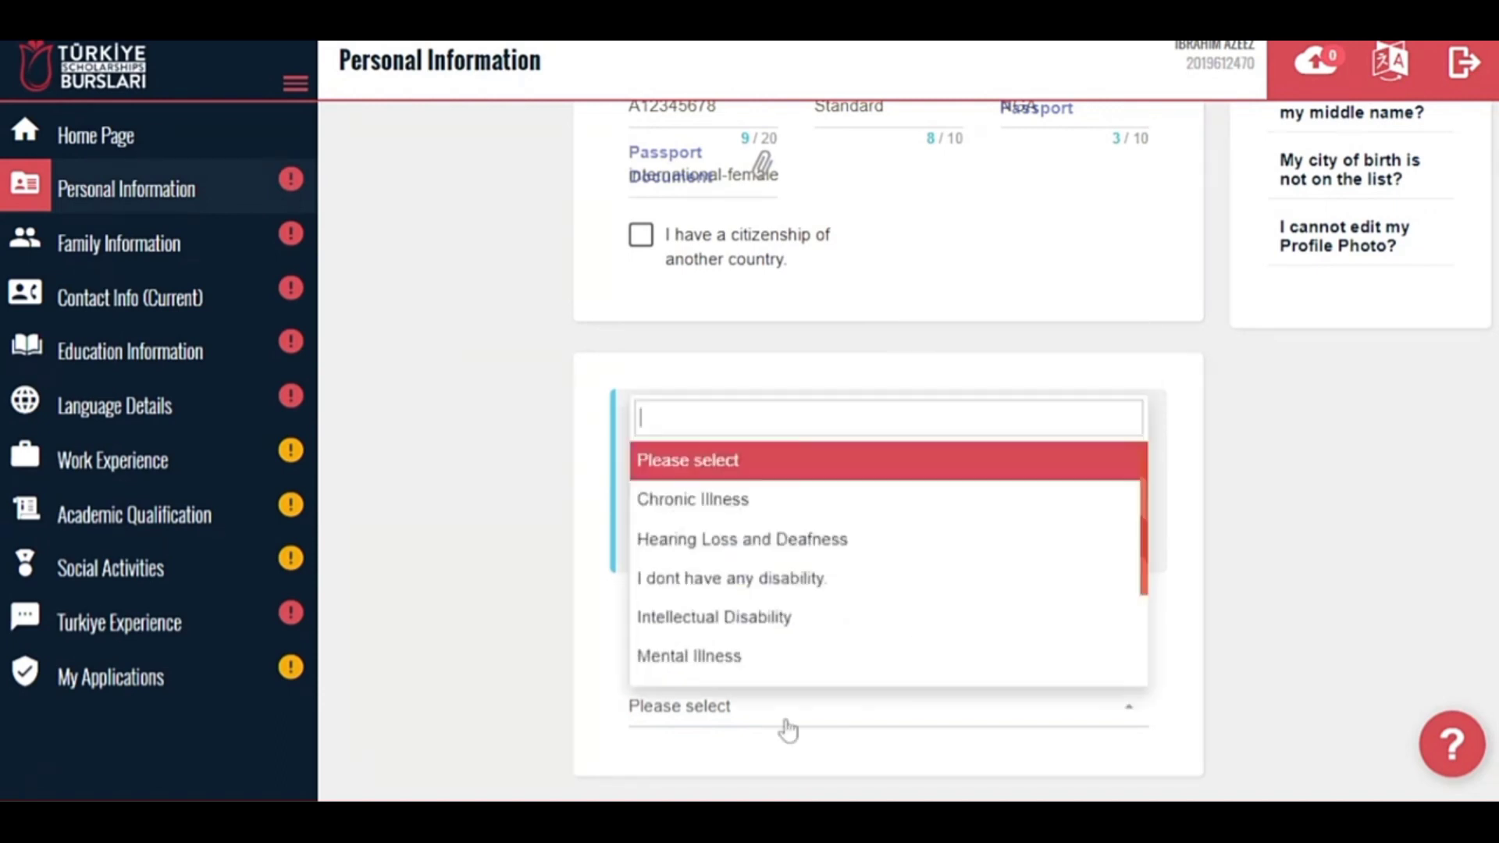
click(793, 578)
scroll(937, 390, up, 6)
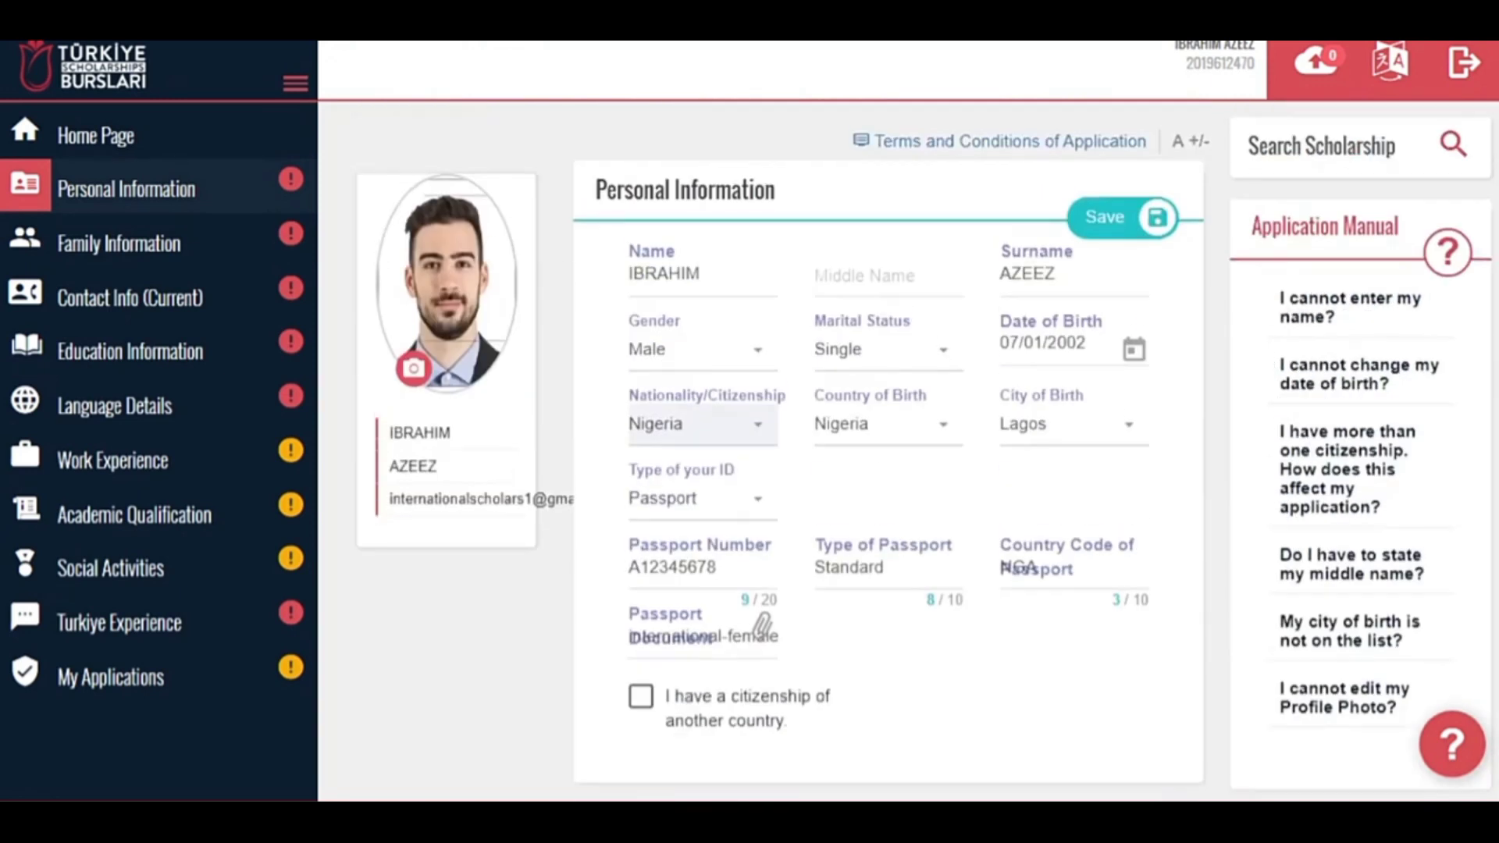
click(1151, 232)
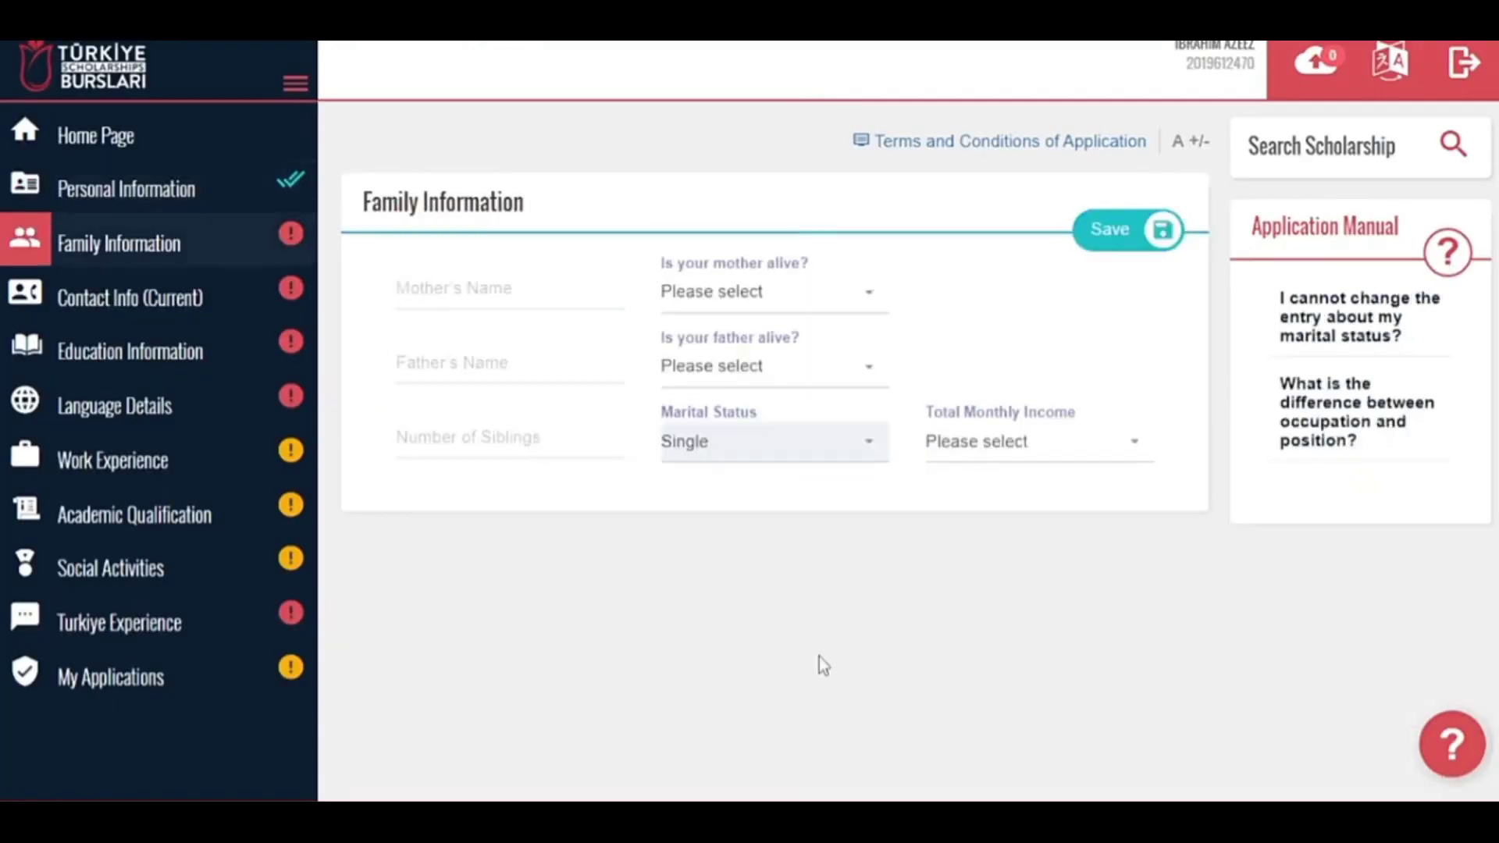
Enter the mother's and father's names, 3 siblings, and mark both parents alive.
text(AISHA)
key(Tab)
text(LAWAL)
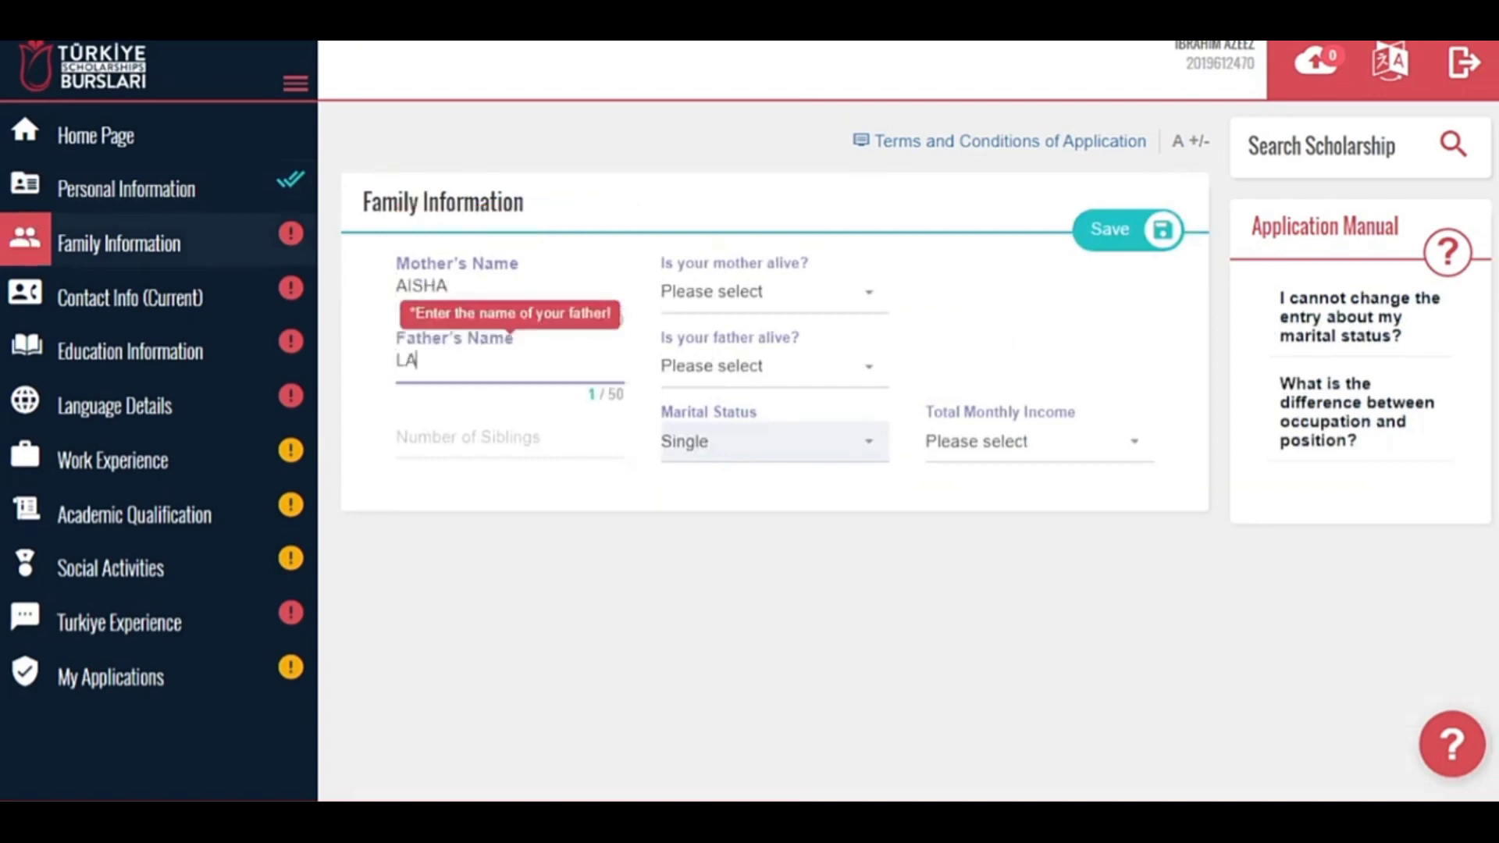
key(Tab)
text(3)
click(853, 296)
click(761, 417)
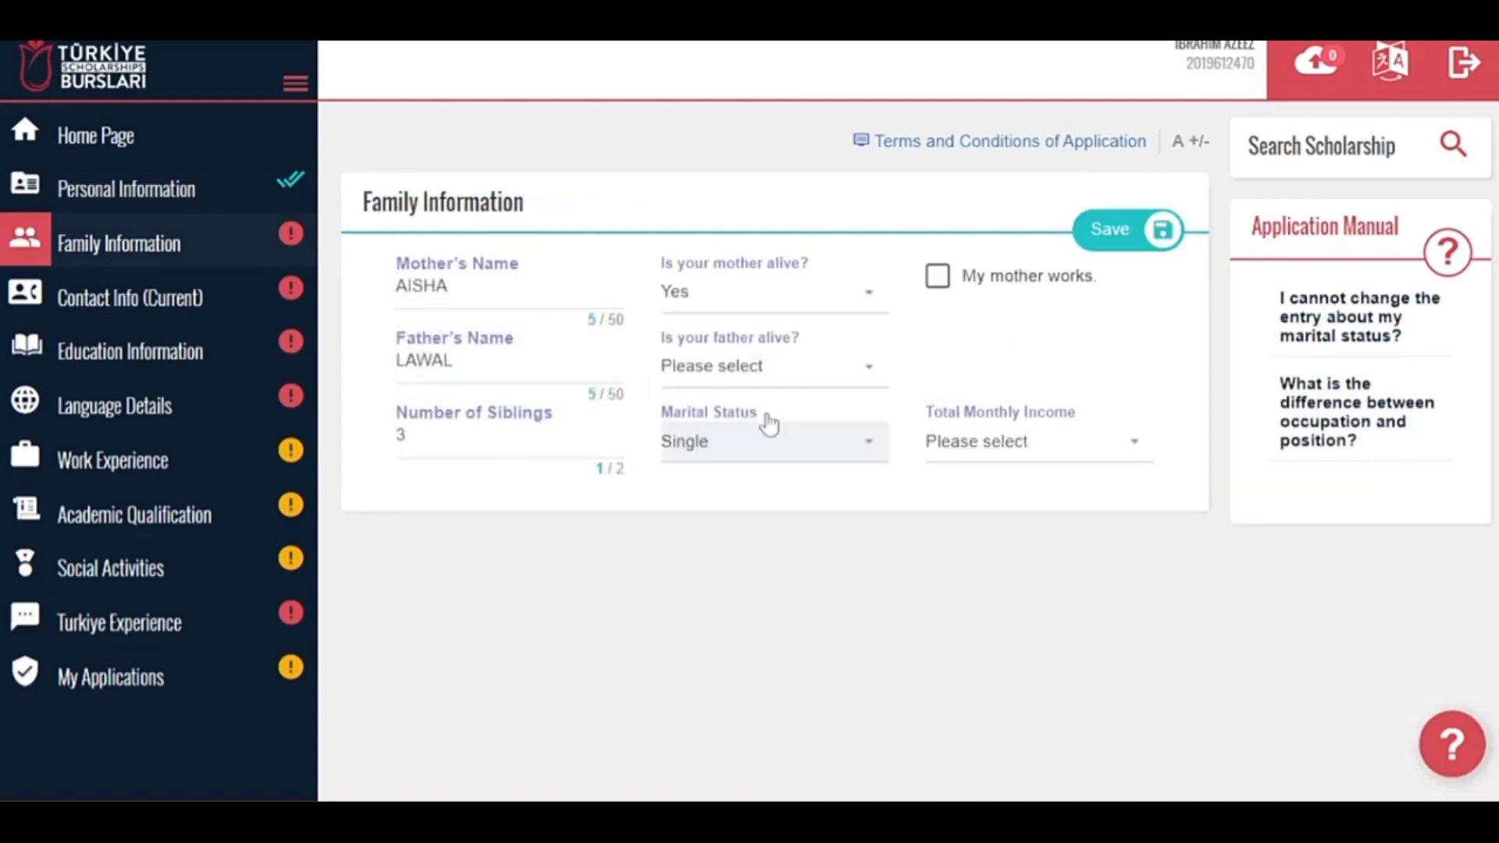
click(757, 366)
click(743, 492)
Mark both parents as working; record the mother at ABC Limited as an Accountant with her title.
click(968, 278)
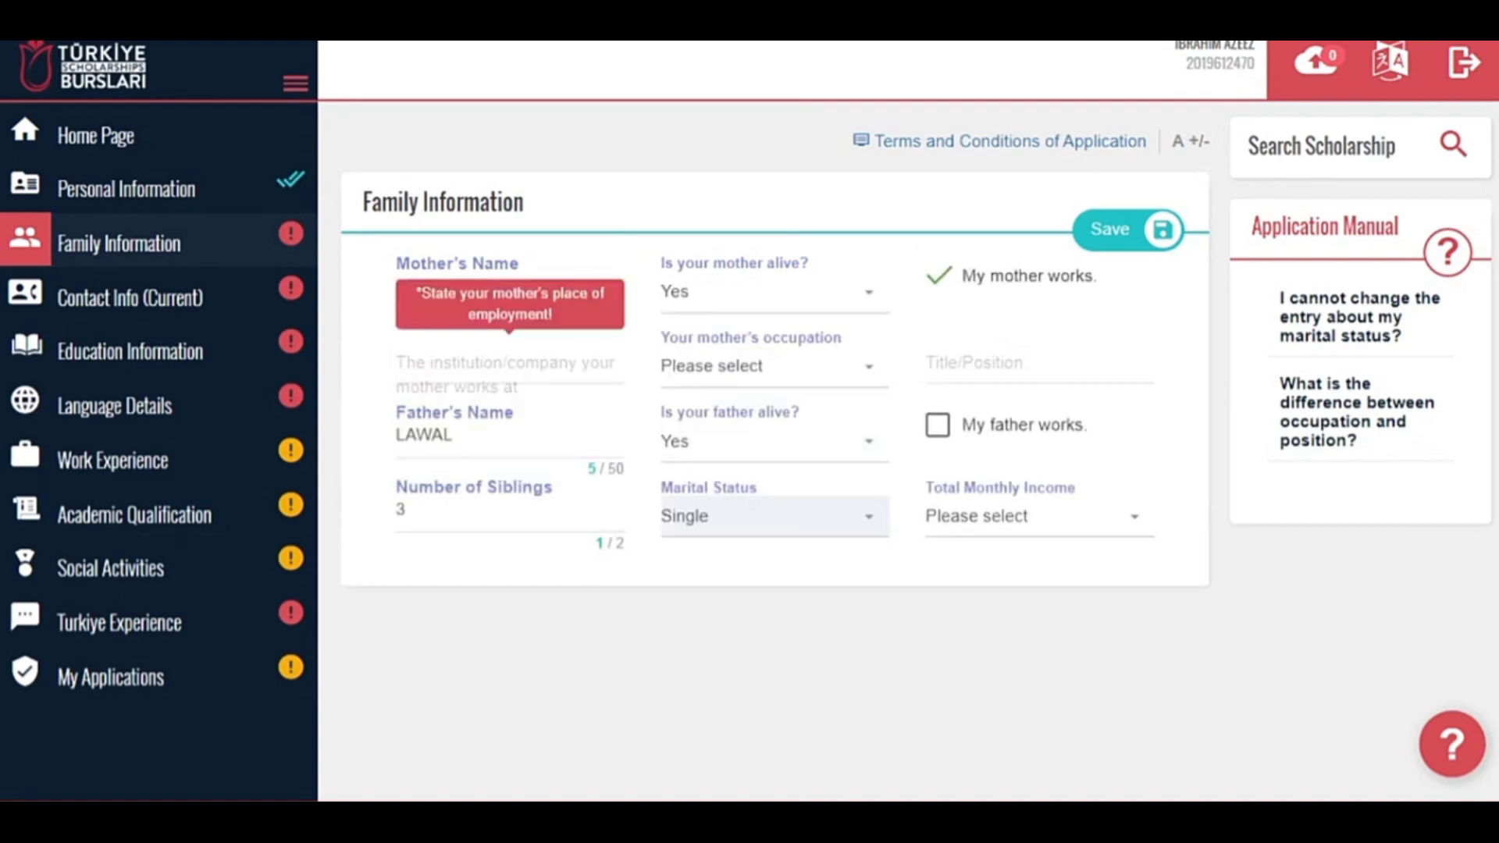
click(403, 361)
text(ABC Limited)
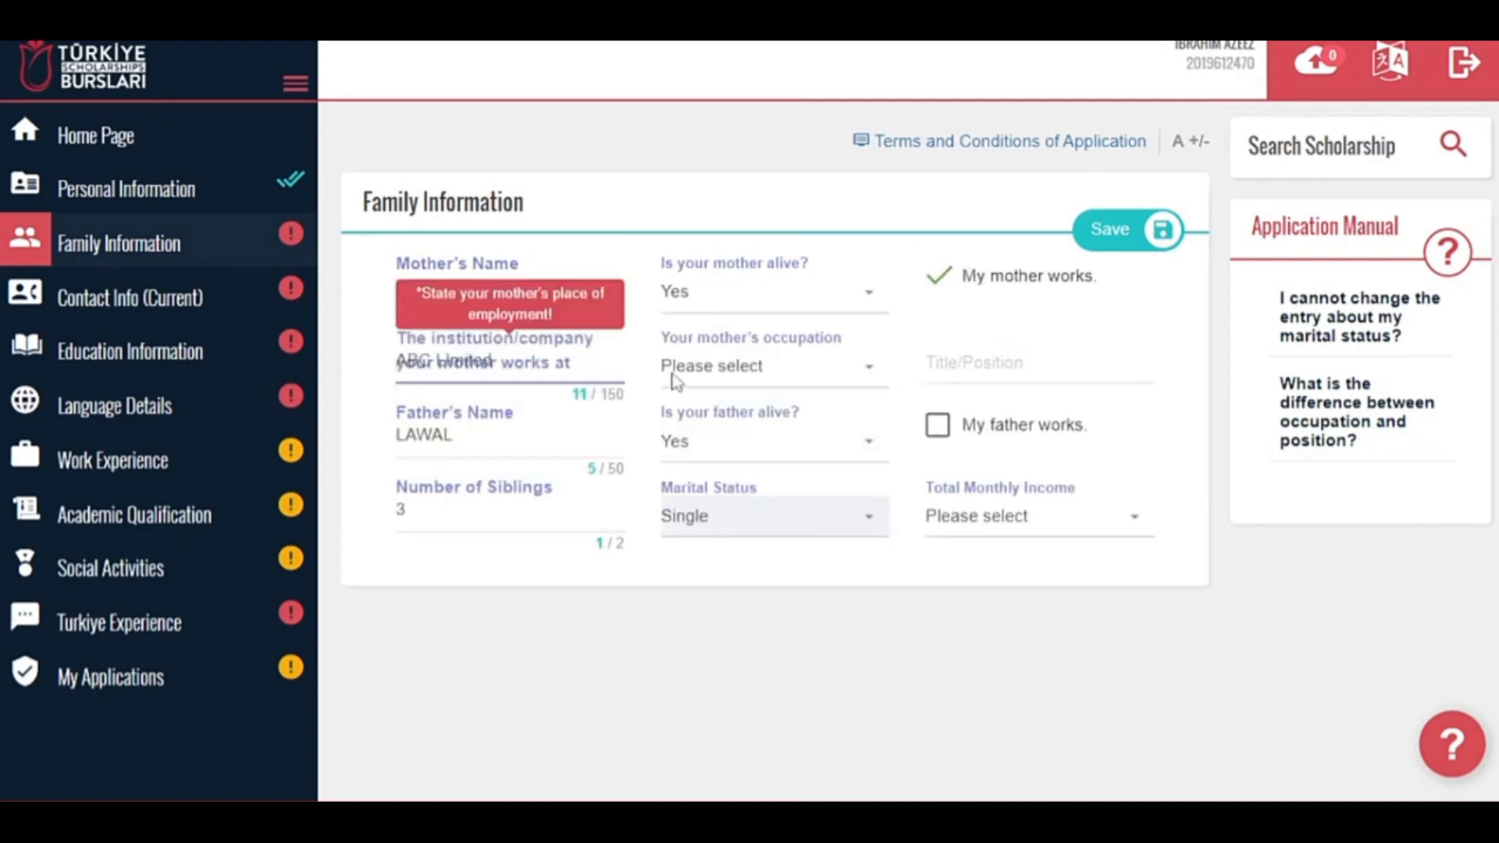
click(757, 365)
click(709, 528)
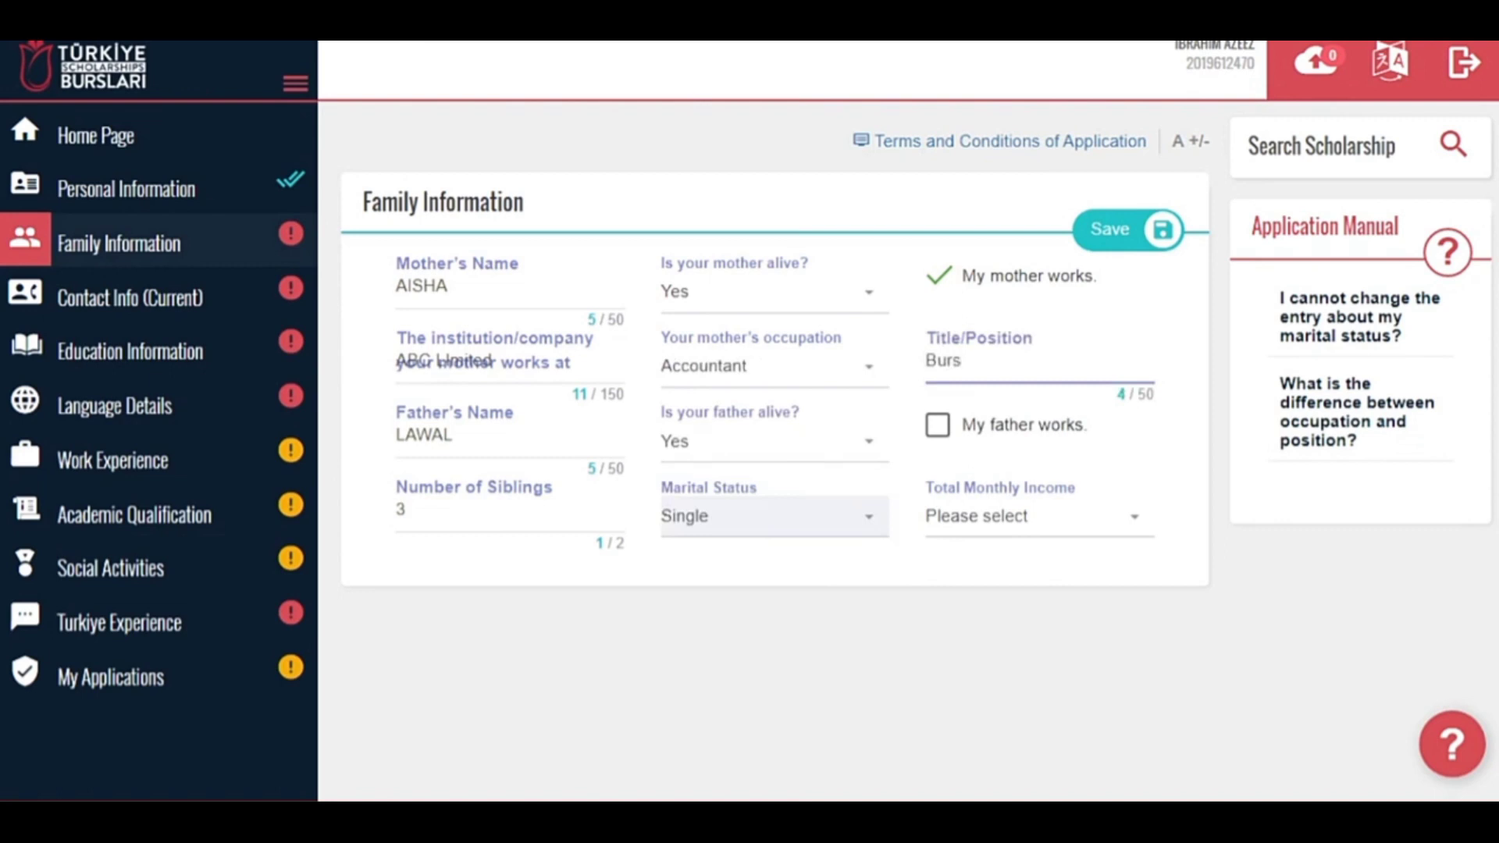
text(Burser)
click(938, 425)
click(991, 367)
key(BackSpace)
key(BackSpace)
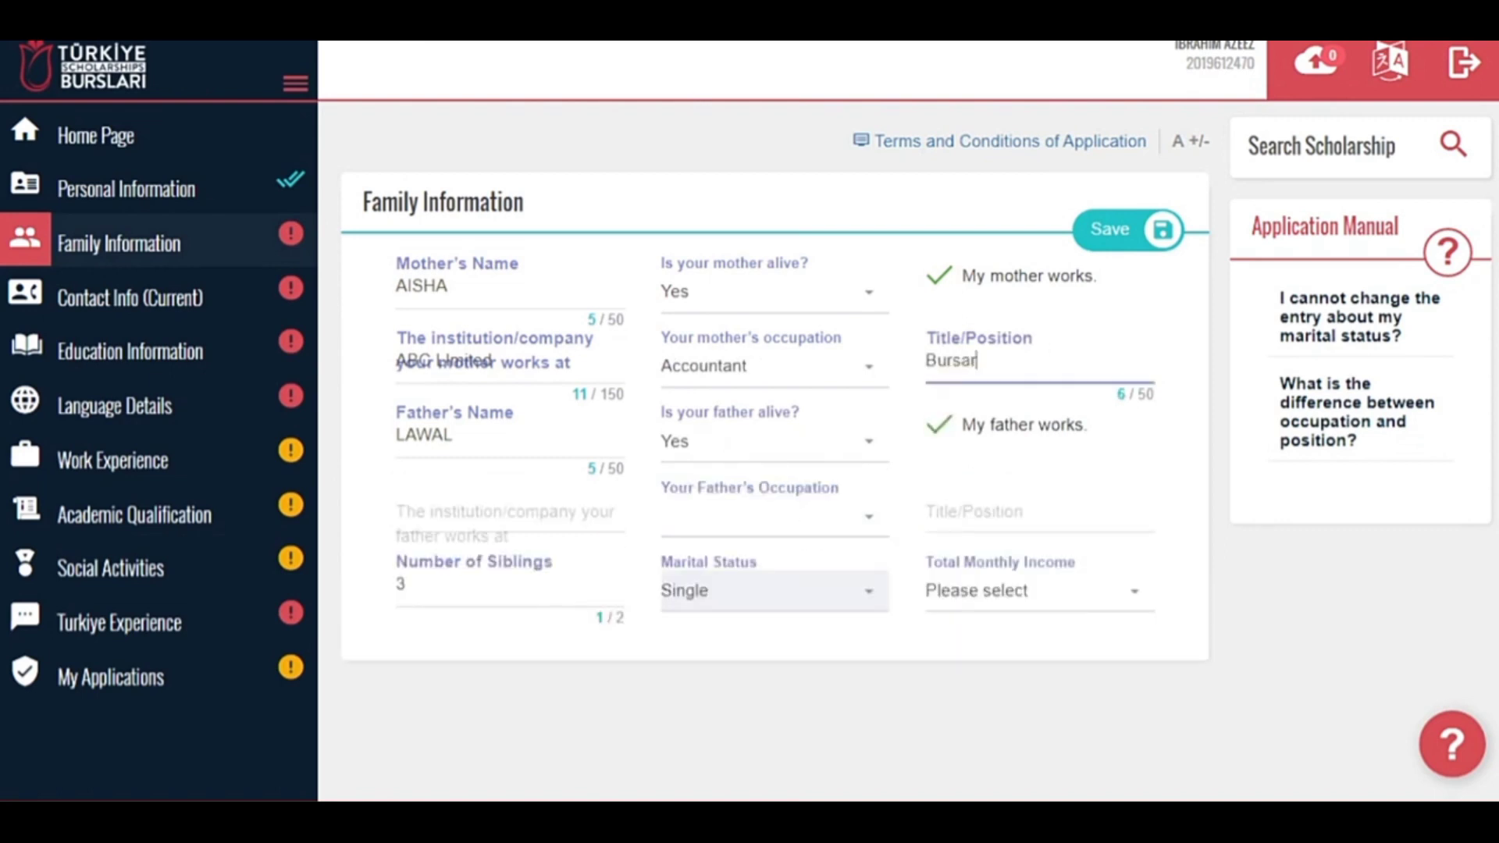
Record the father at ABC Limited as an Academician, set income 100-250 ($), and save.
click(583, 504)
text(ABC Limited)
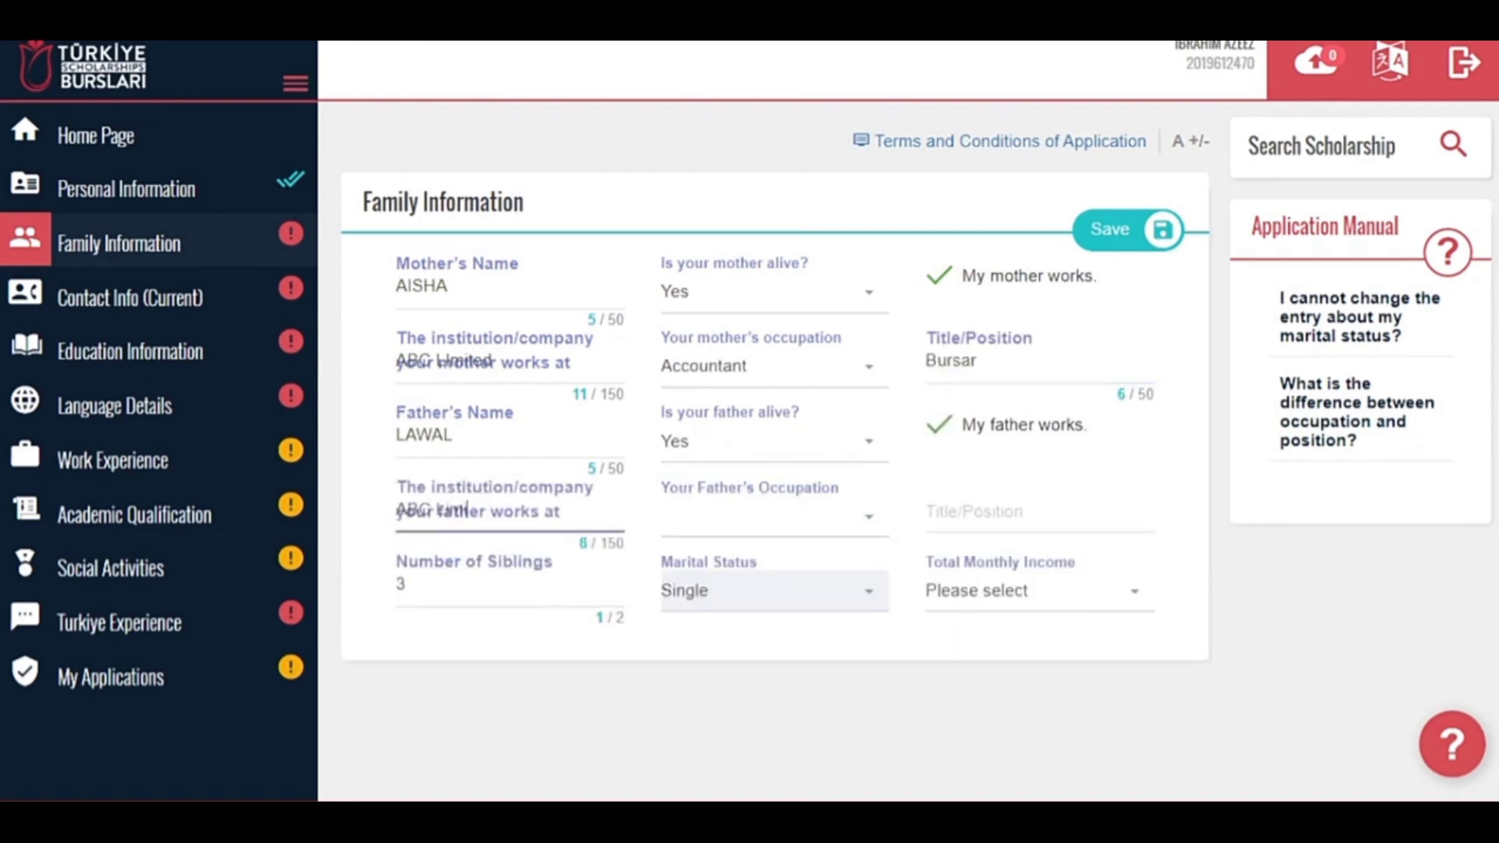
click(756, 518)
click(796, 311)
click(975, 512)
text(Teacher)
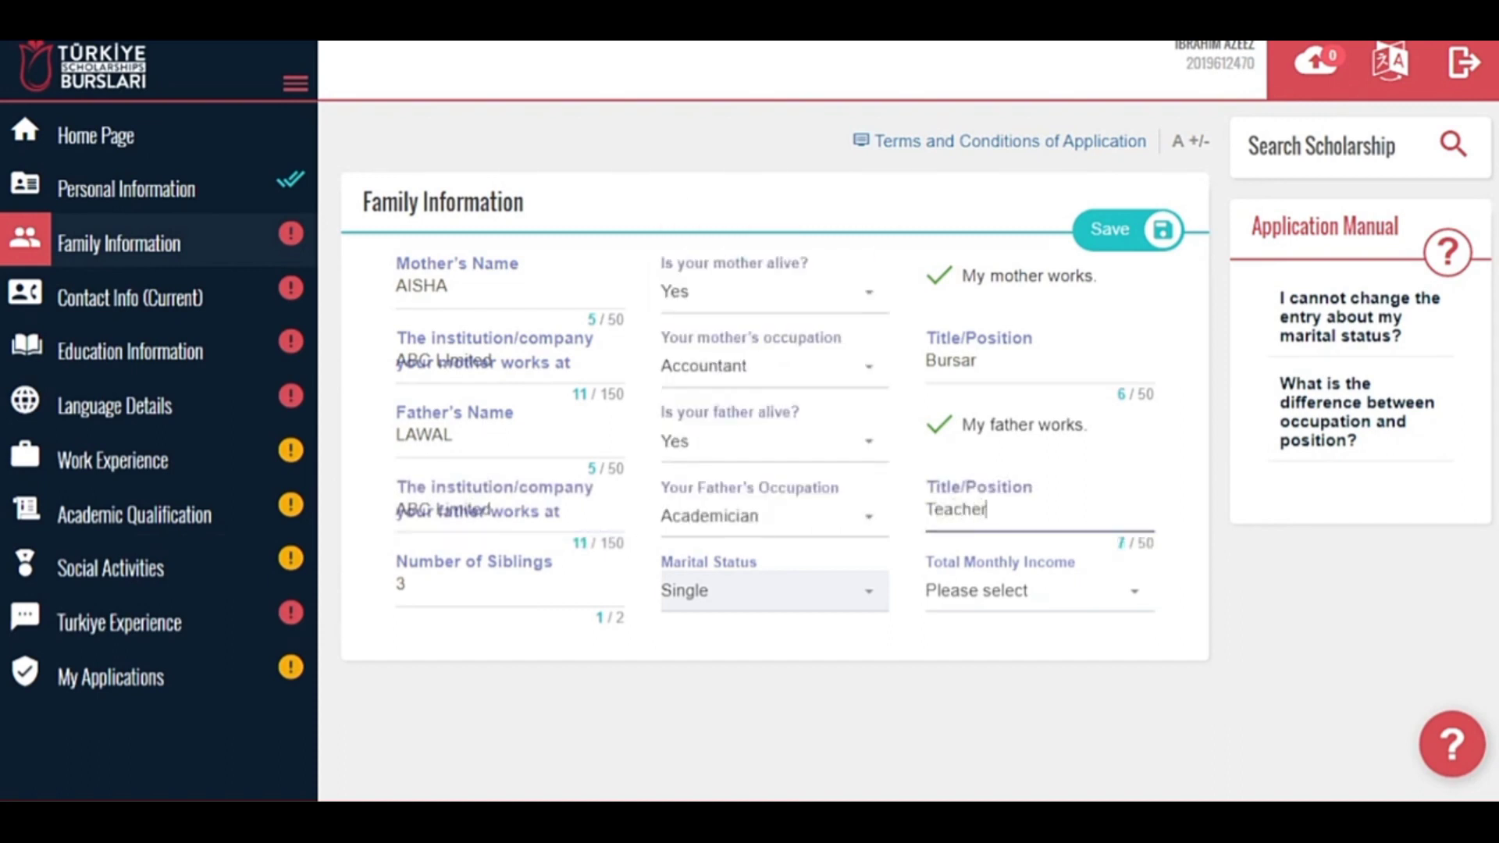
click(1042, 592)
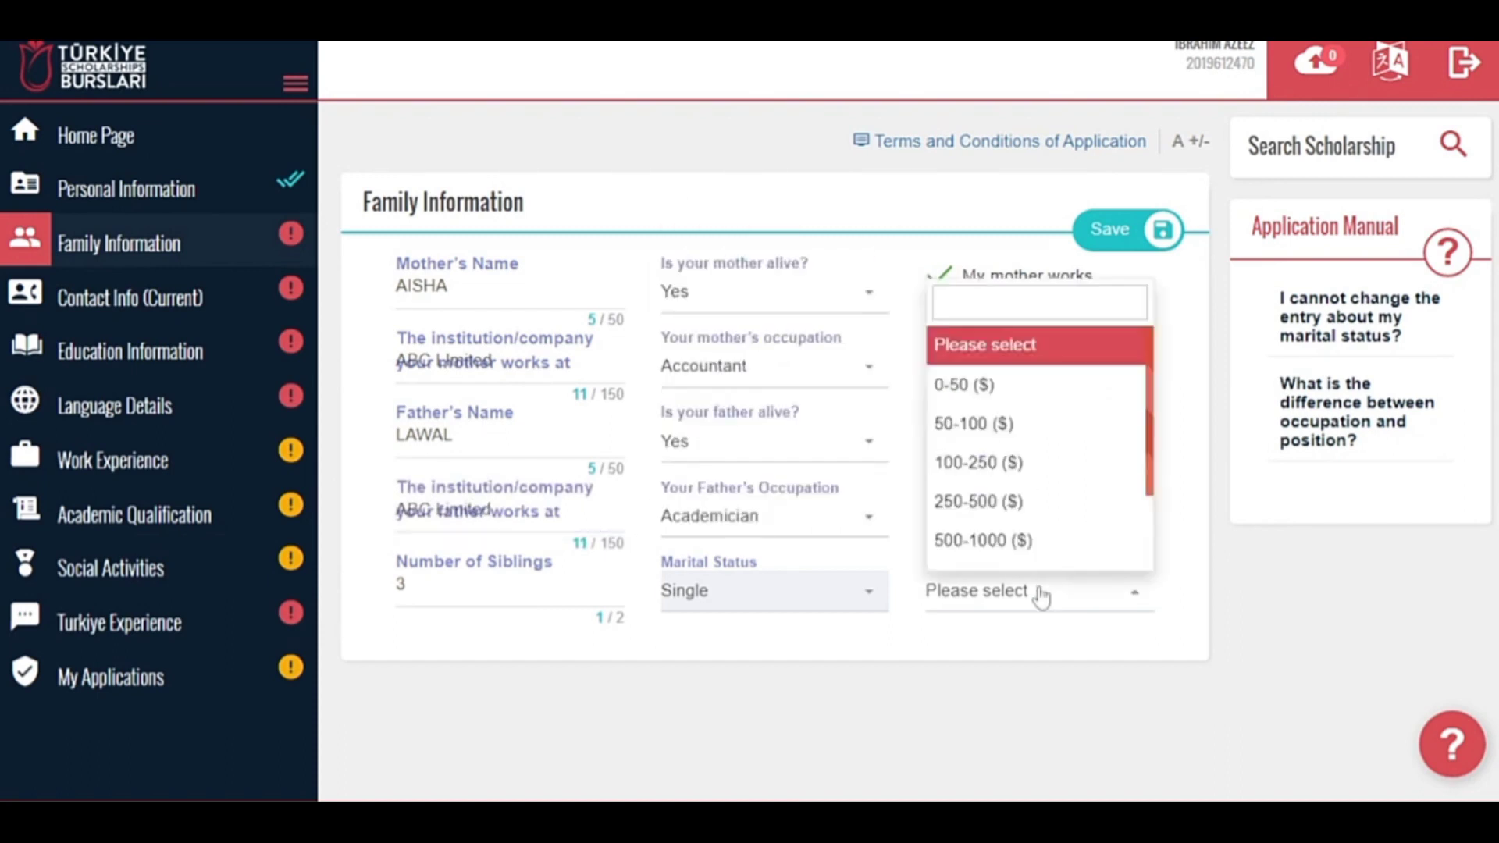
click(1046, 461)
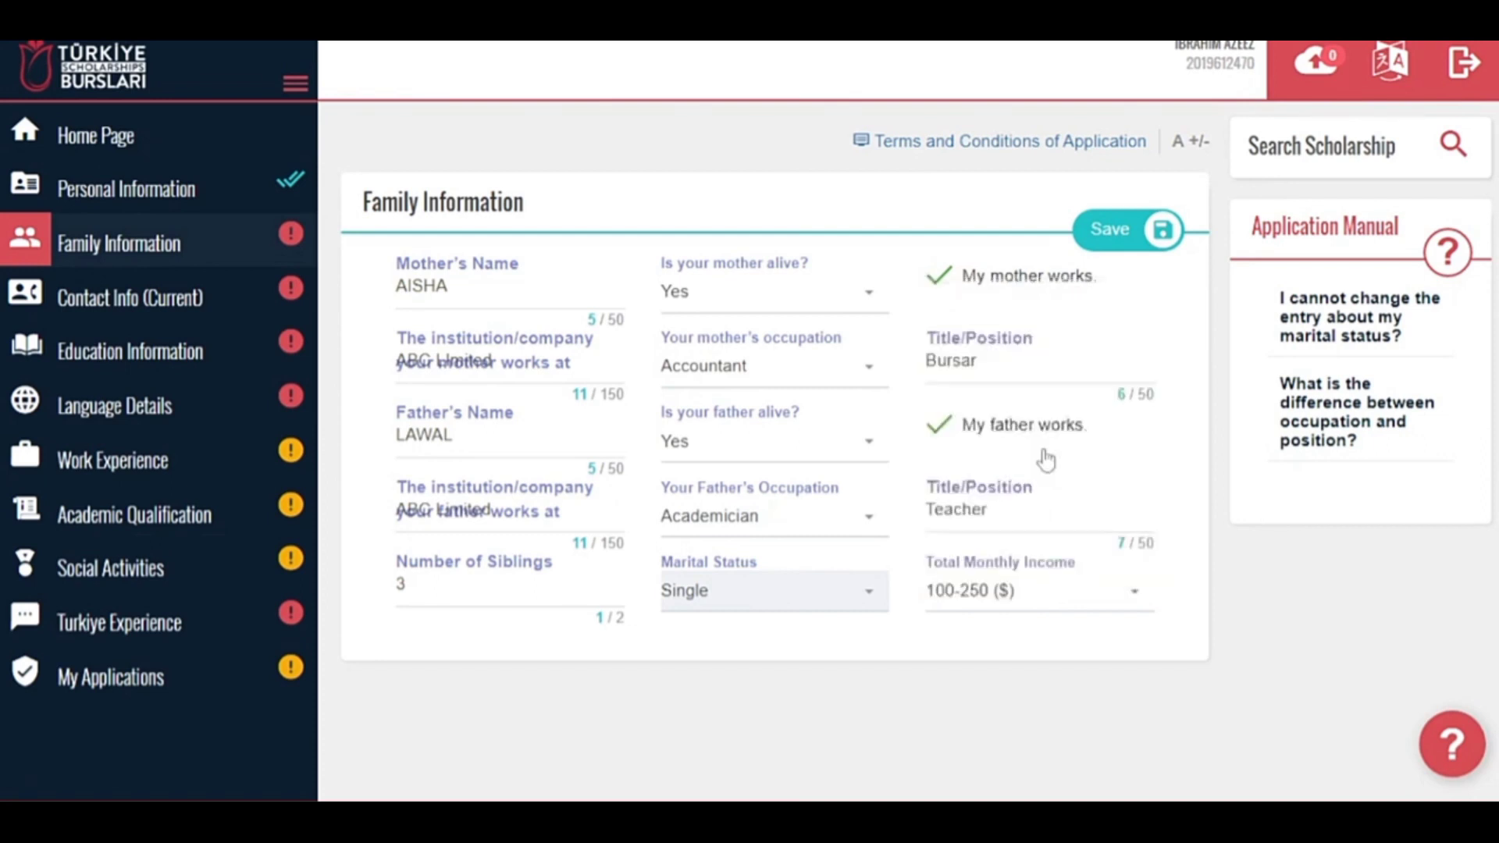
click(1099, 235)
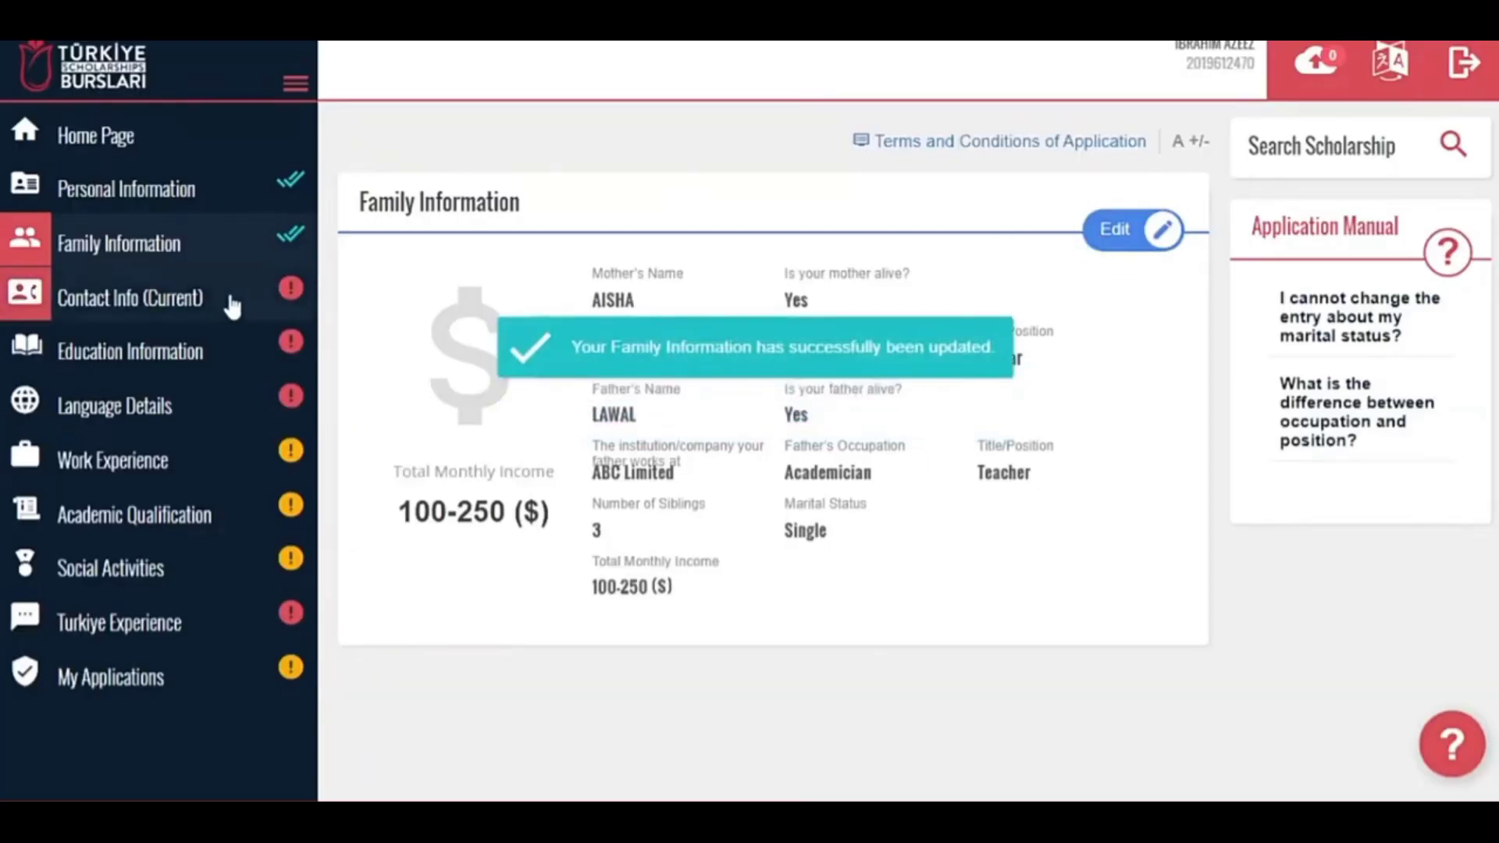
In the current contact info form, set the country to Nigeria and the city to Oyo.
click(200, 295)
click(522, 298)
text(nige)
click(481, 421)
click(765, 291)
text(oy)
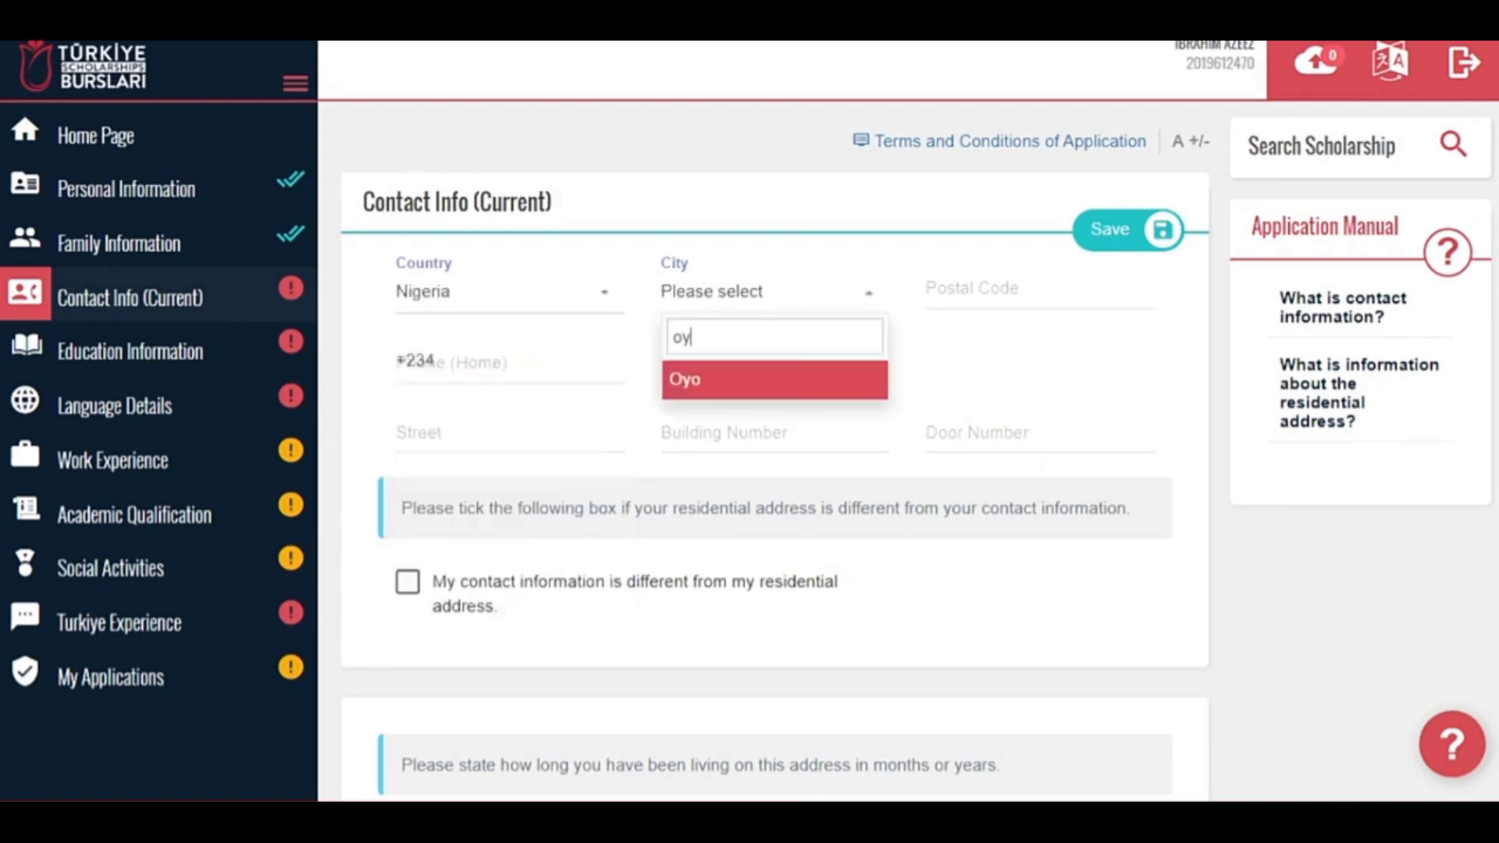
click(706, 394)
Fill in the postal code, home and mobile phone numbers, street and building number.
key(Tab)
text(201102)
key(Tab)
text(8234567890)
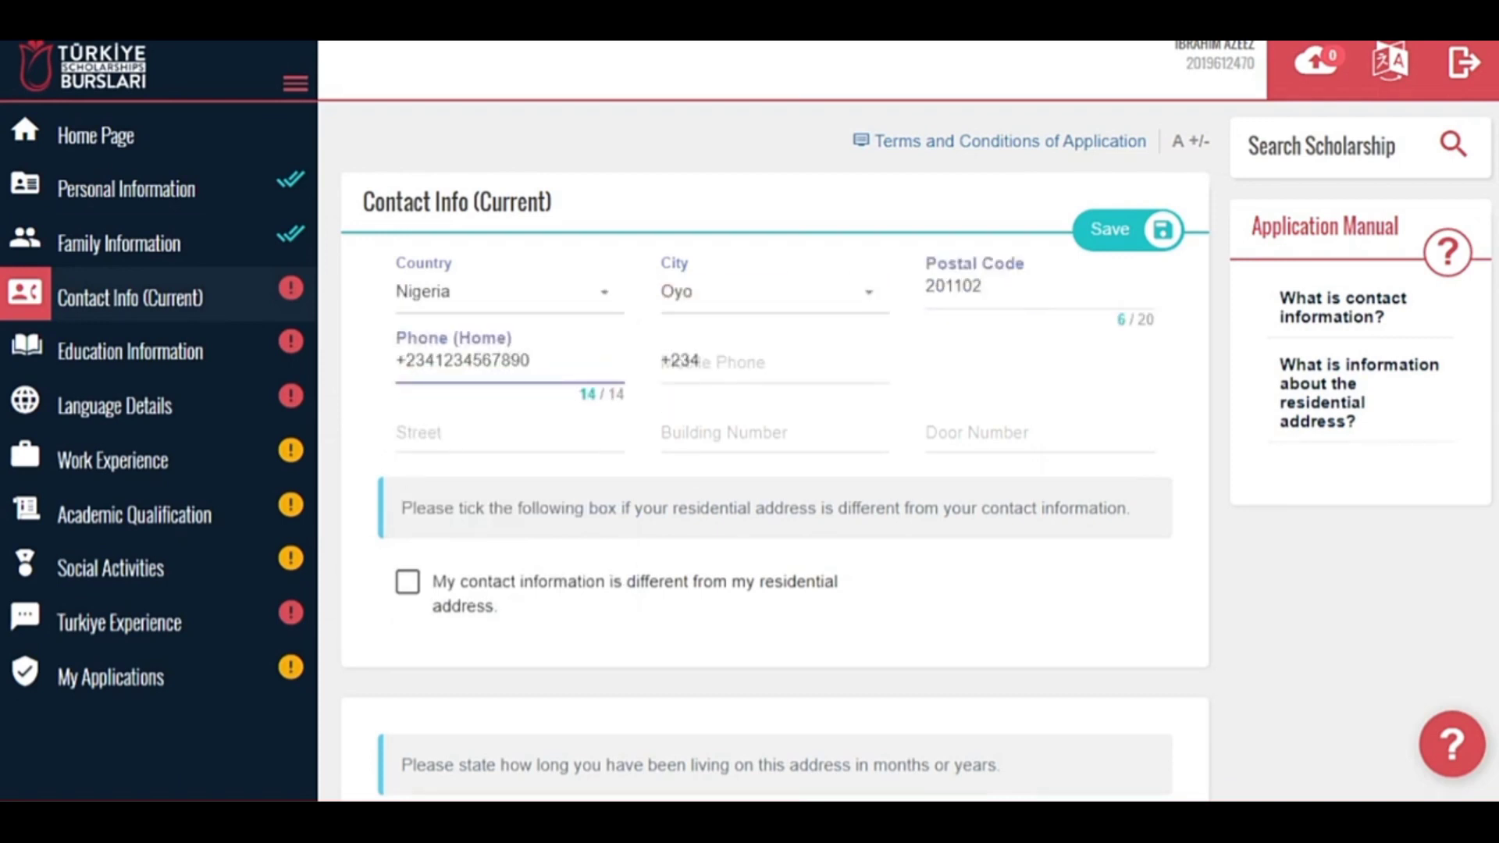
key(Tab)
text(2314567890)
key(Tab)
text(X street)
key(Tab)
text(5)
key(Tab)
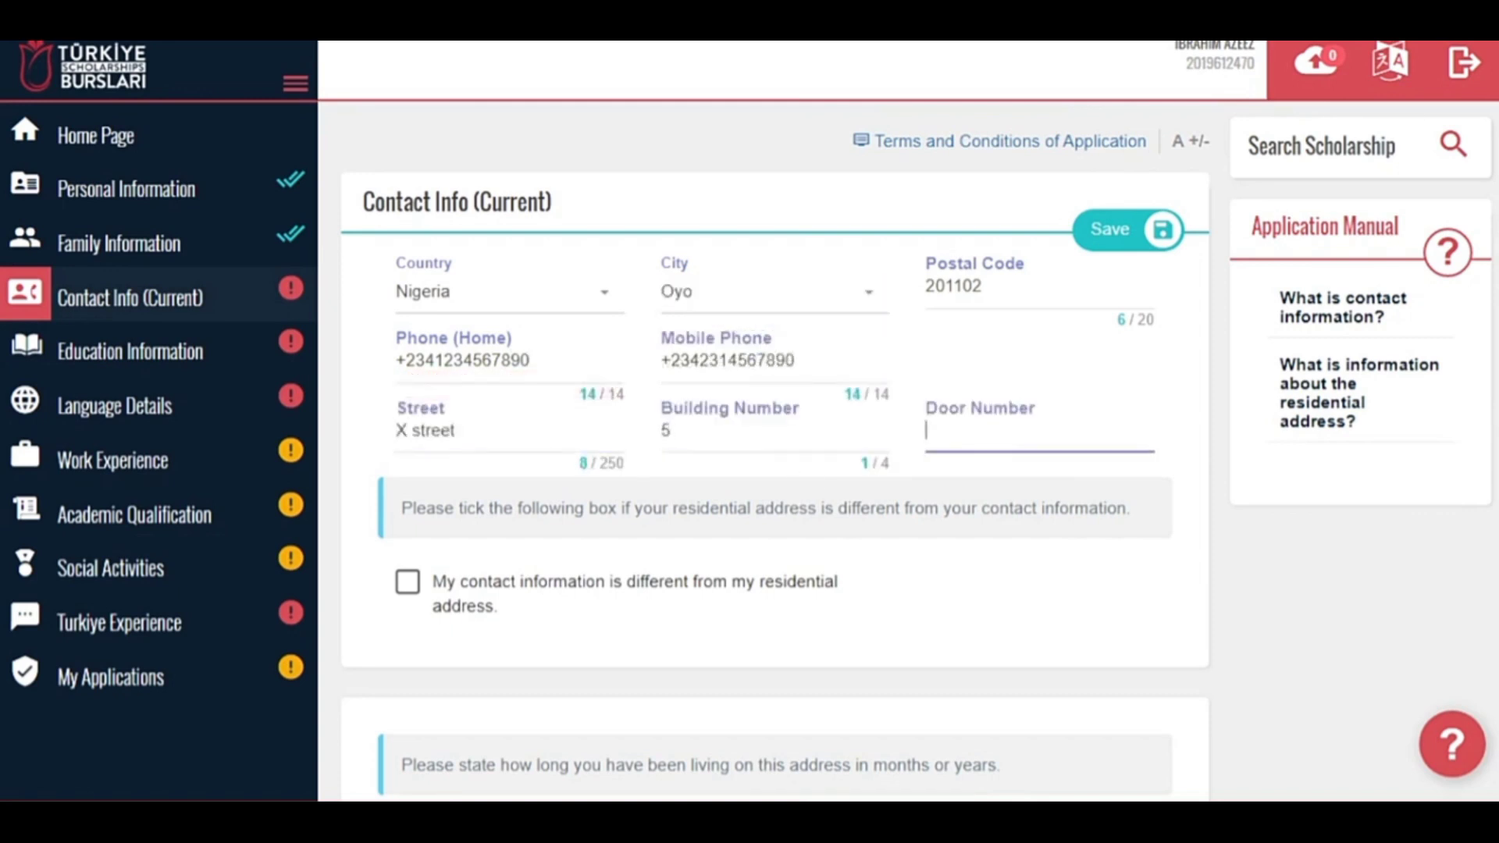
Record 18 years at the address and append 'abc' to the Facebook, LinkedIn and Twitter links.
scroll(773, 453, down, 3)
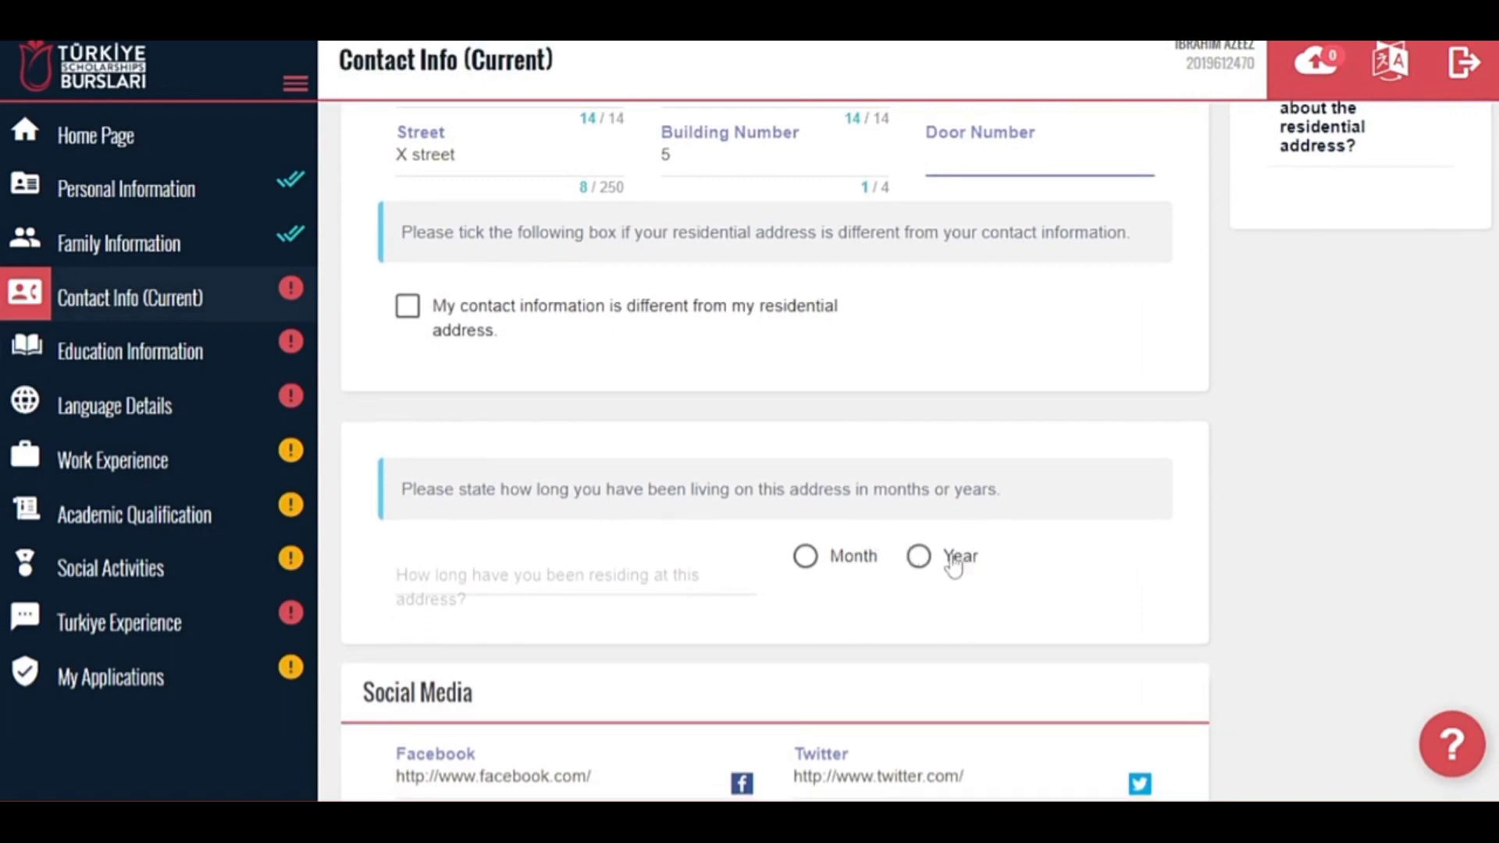
click(578, 578)
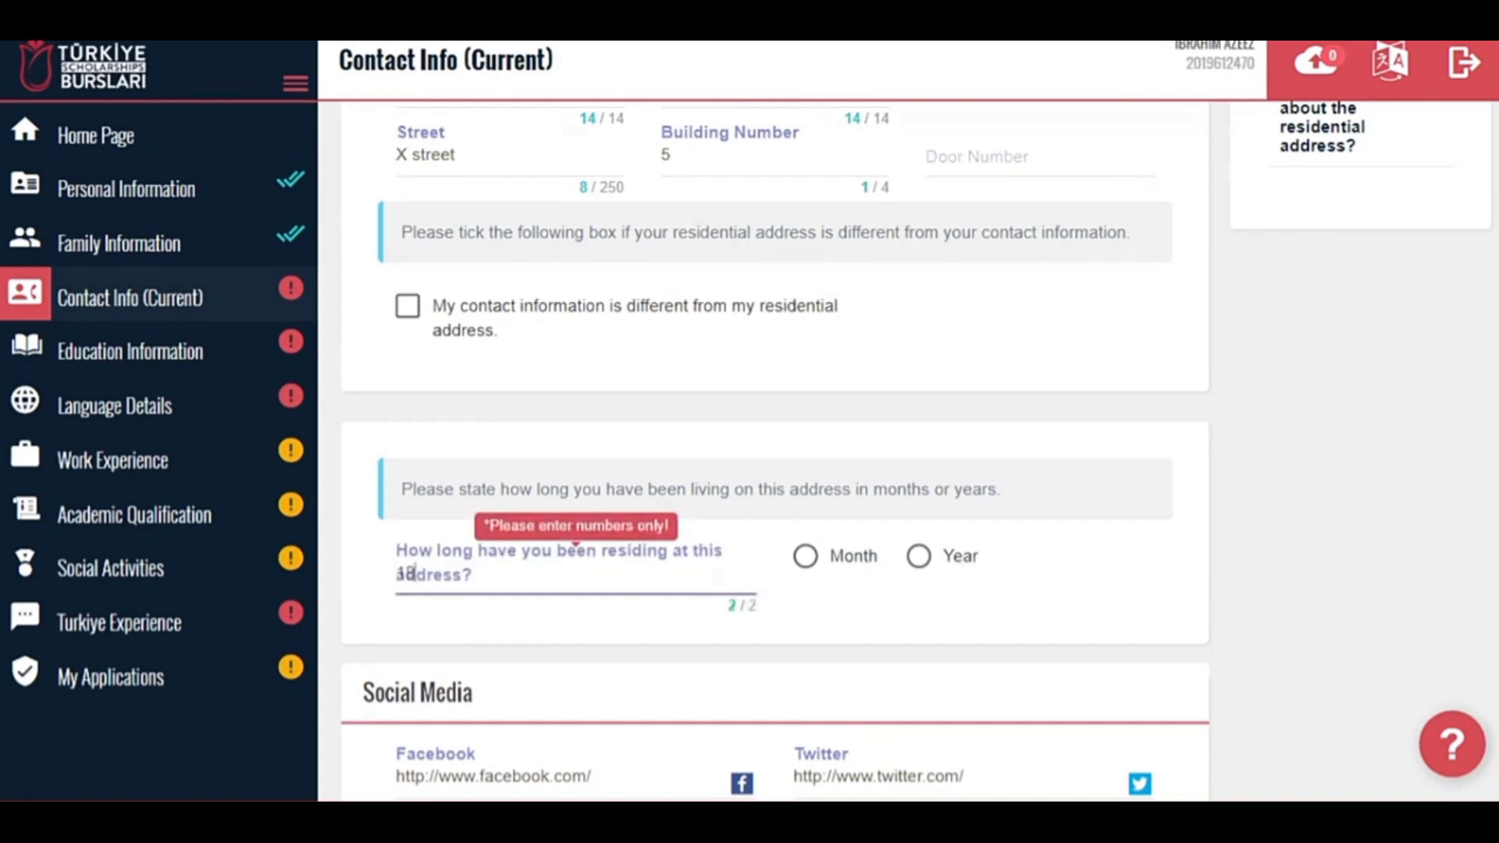
click(918, 573)
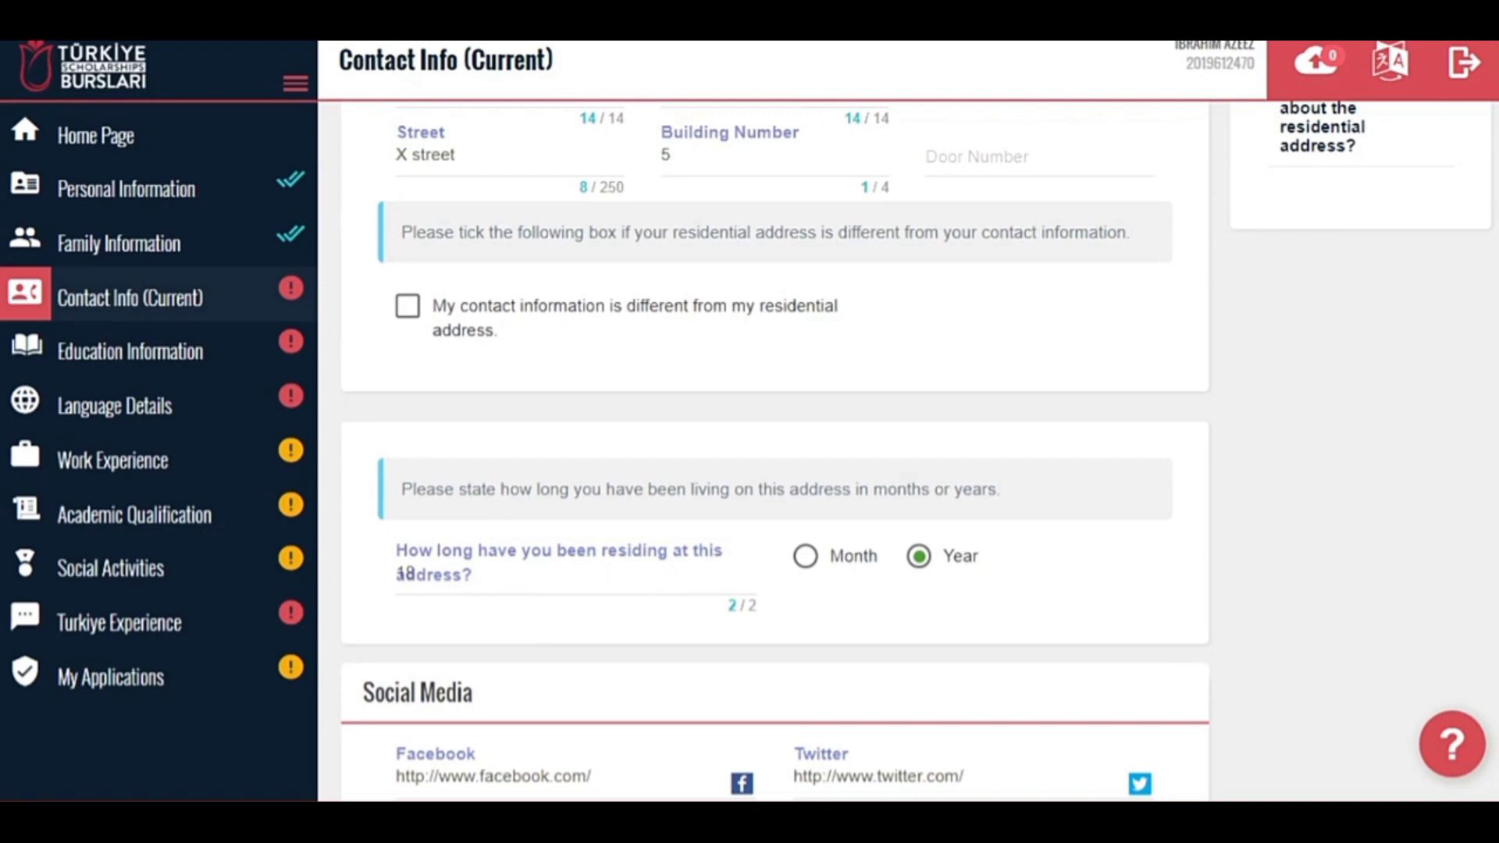
scroll(773, 453, down, 3)
click(664, 564)
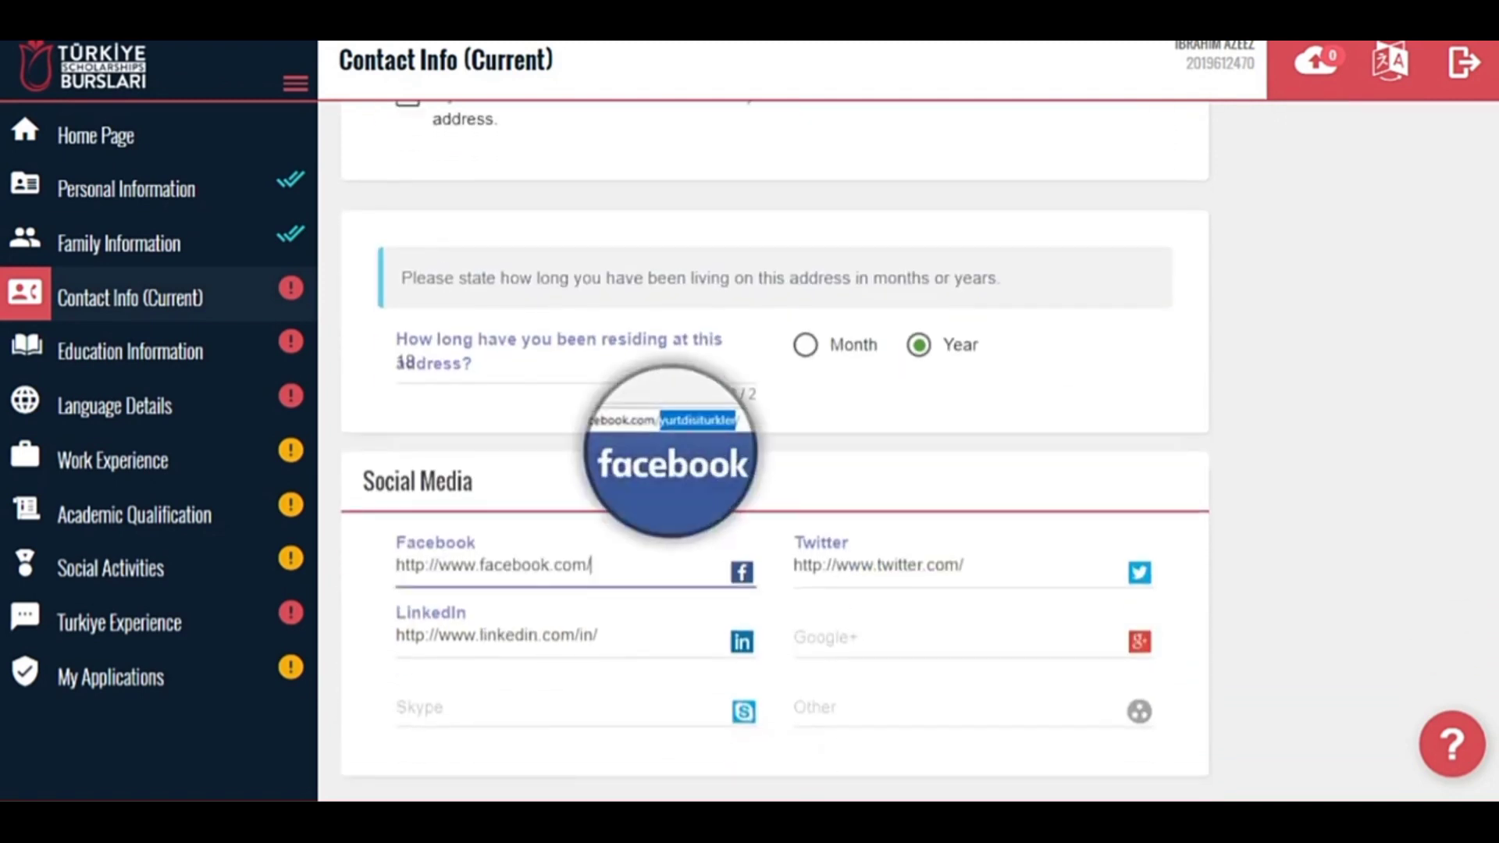
text(abc)
click(726, 635)
text(abc)
click(1104, 564)
text(abc)
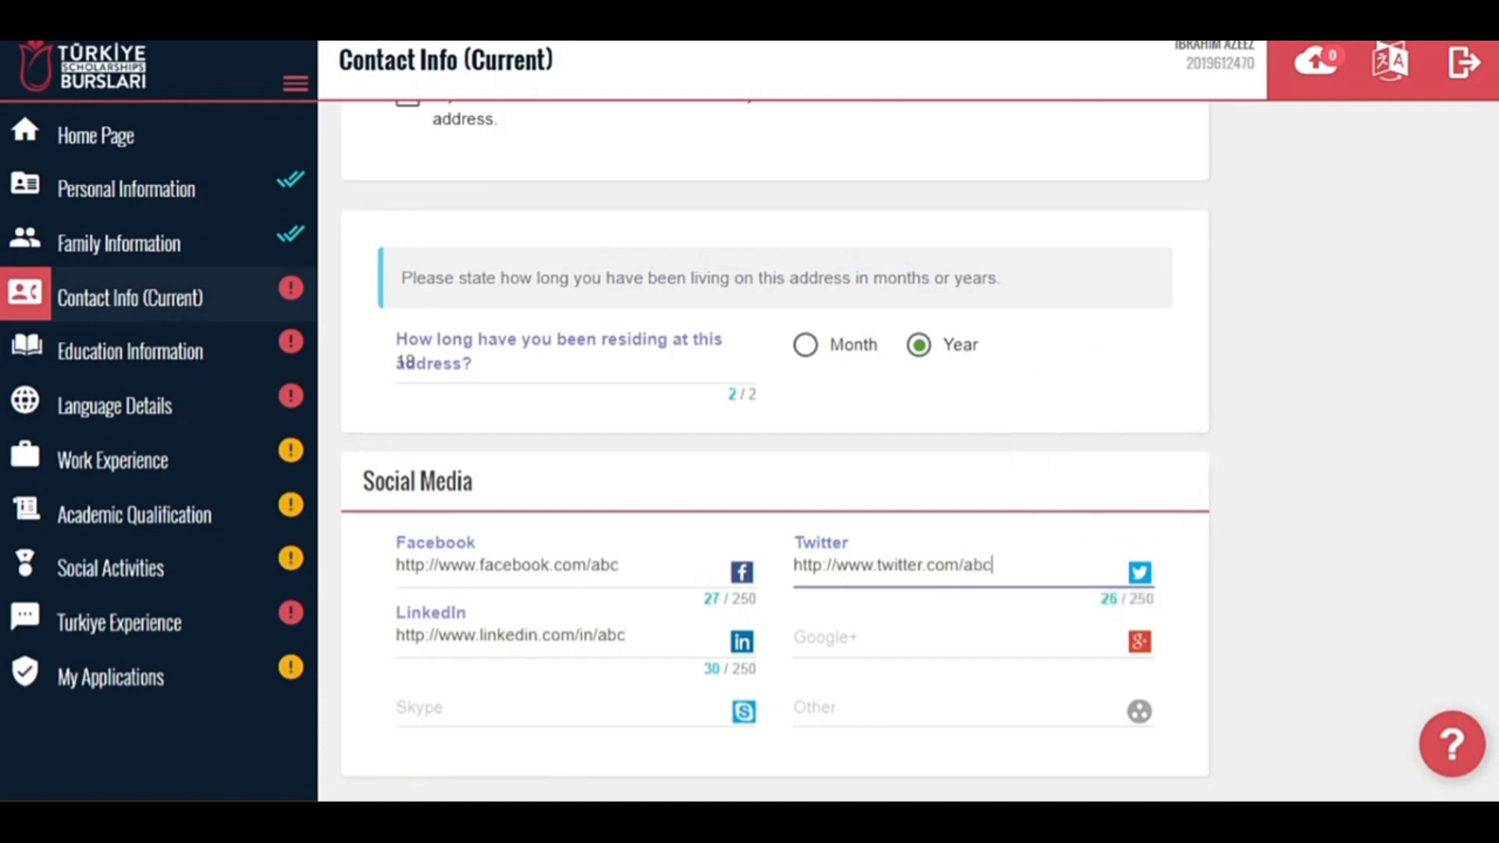
Save the contact information and move on to the Education Information section.
scroll(774, 450, up, 6)
click(1123, 222)
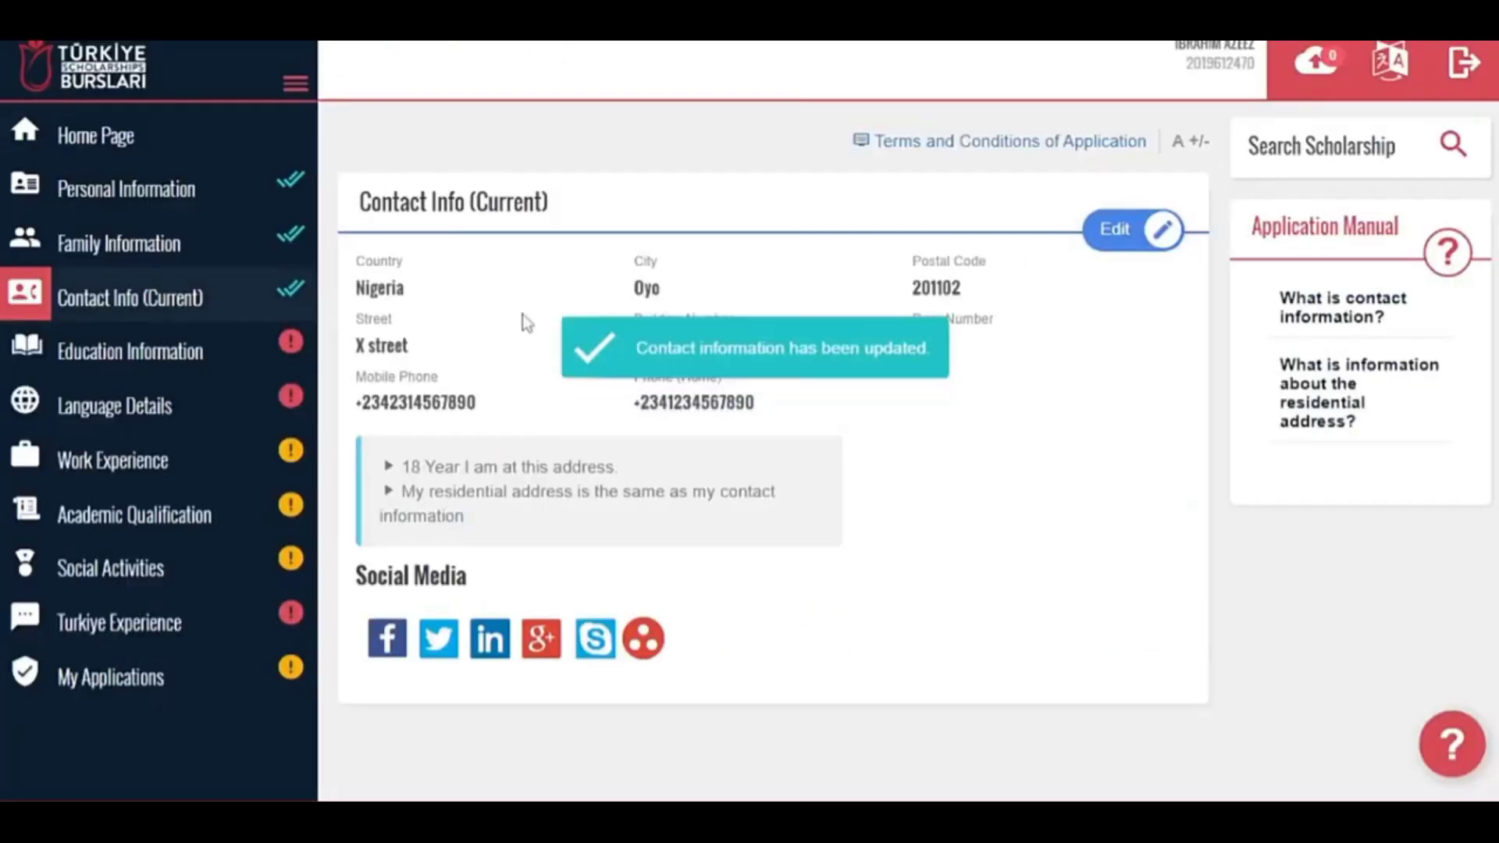
click(211, 358)
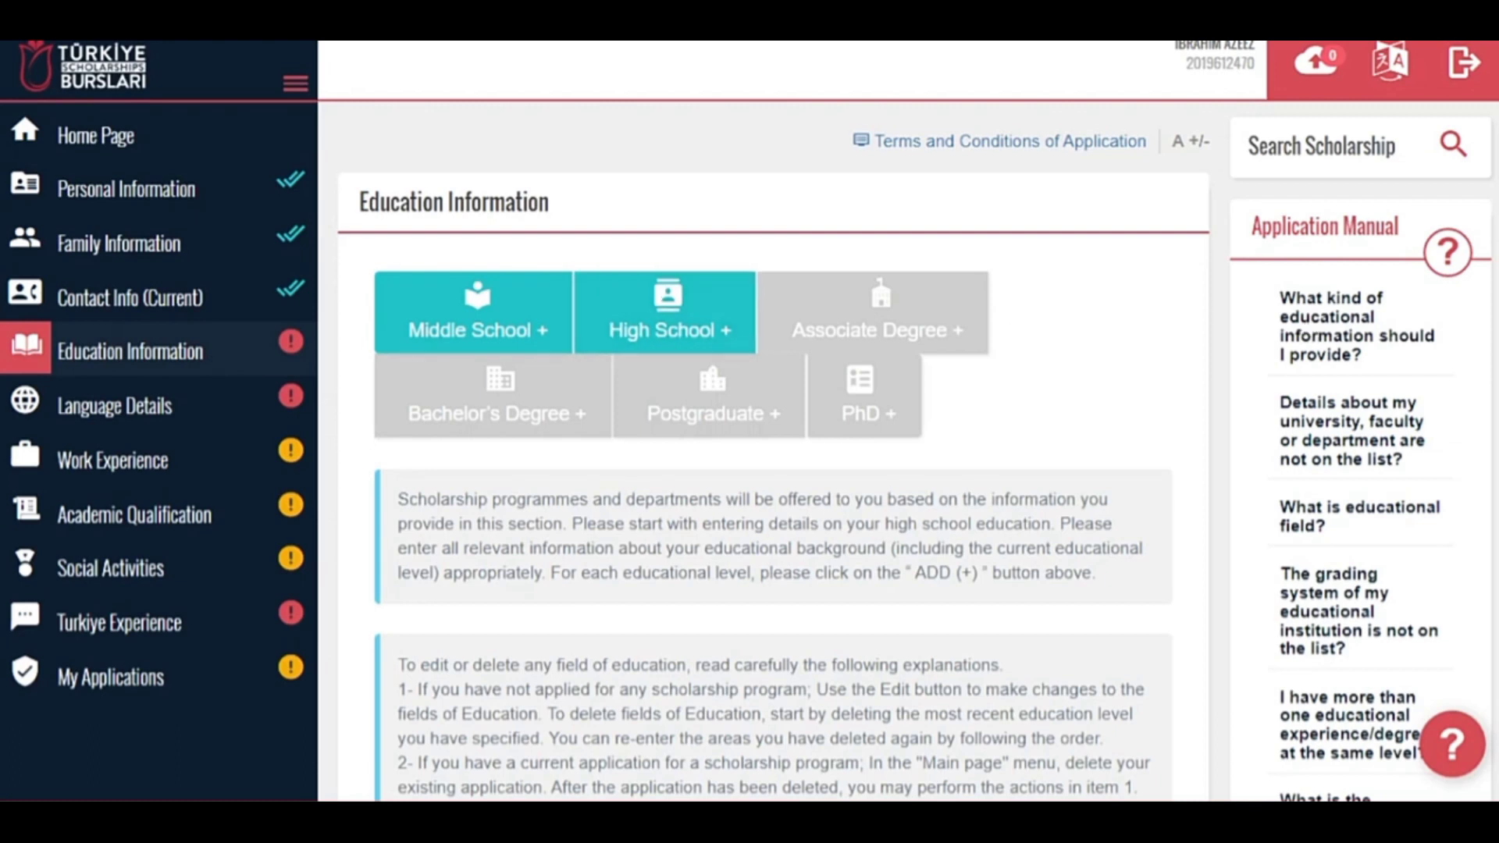
Scroll through the Education Information instructions showing the Middle School and High School levels.
scroll(1456, 688, down, 1)
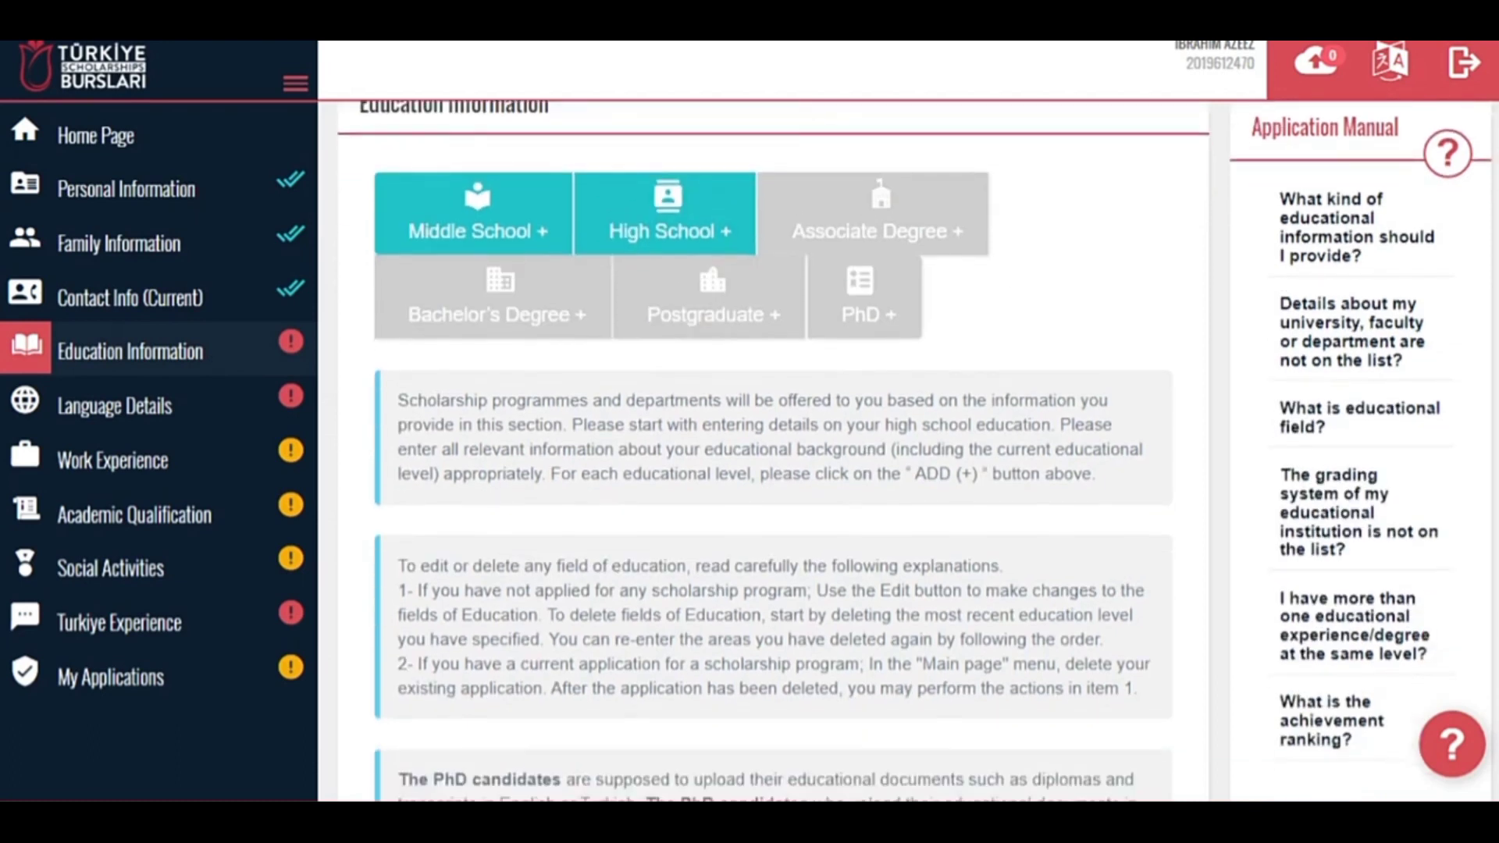
scroll(773, 451, down, 1)
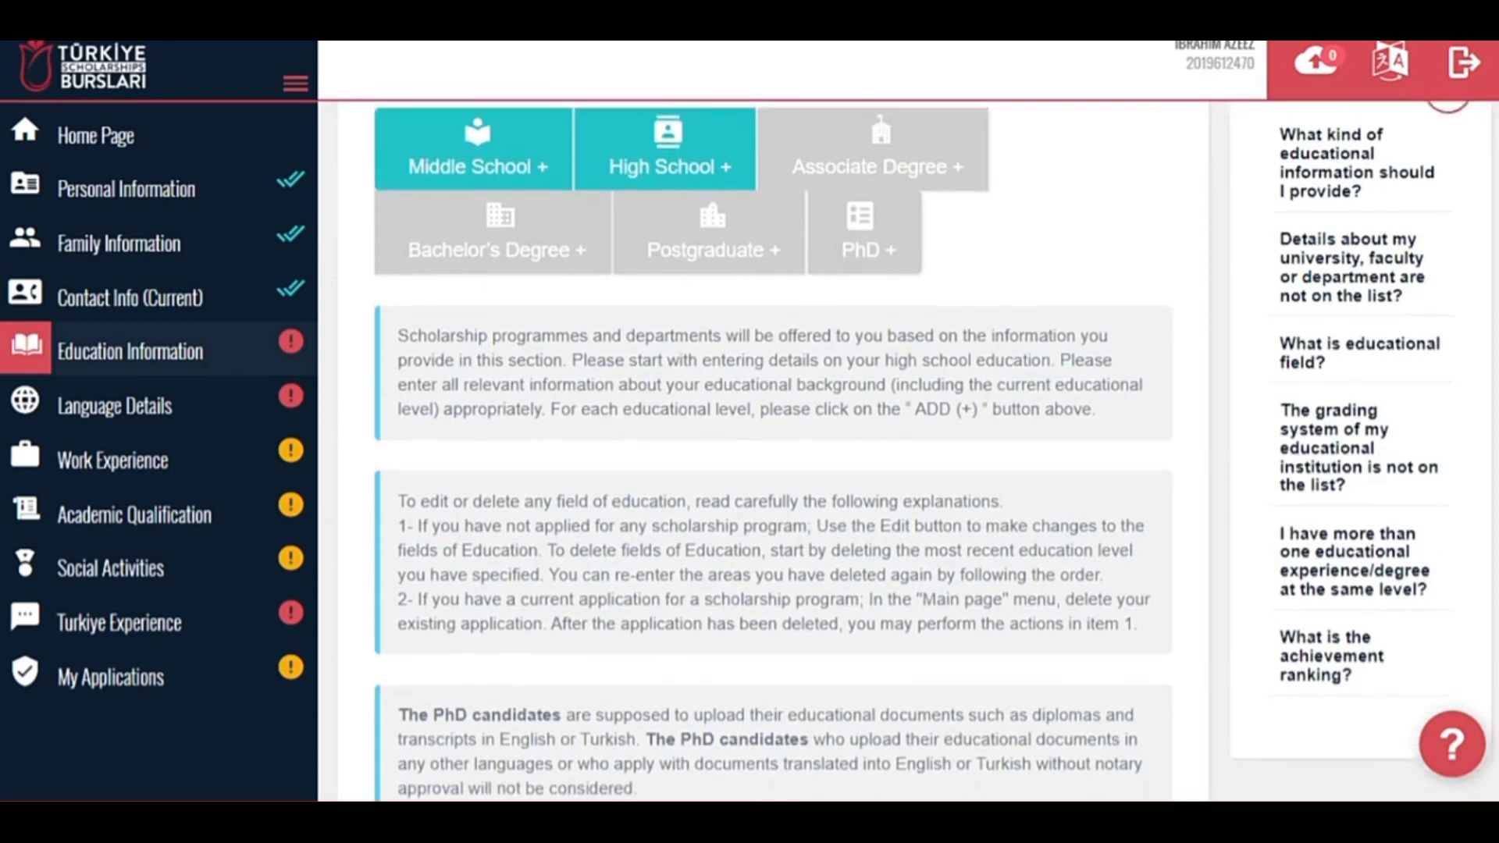
scroll(773, 451, up, 1)
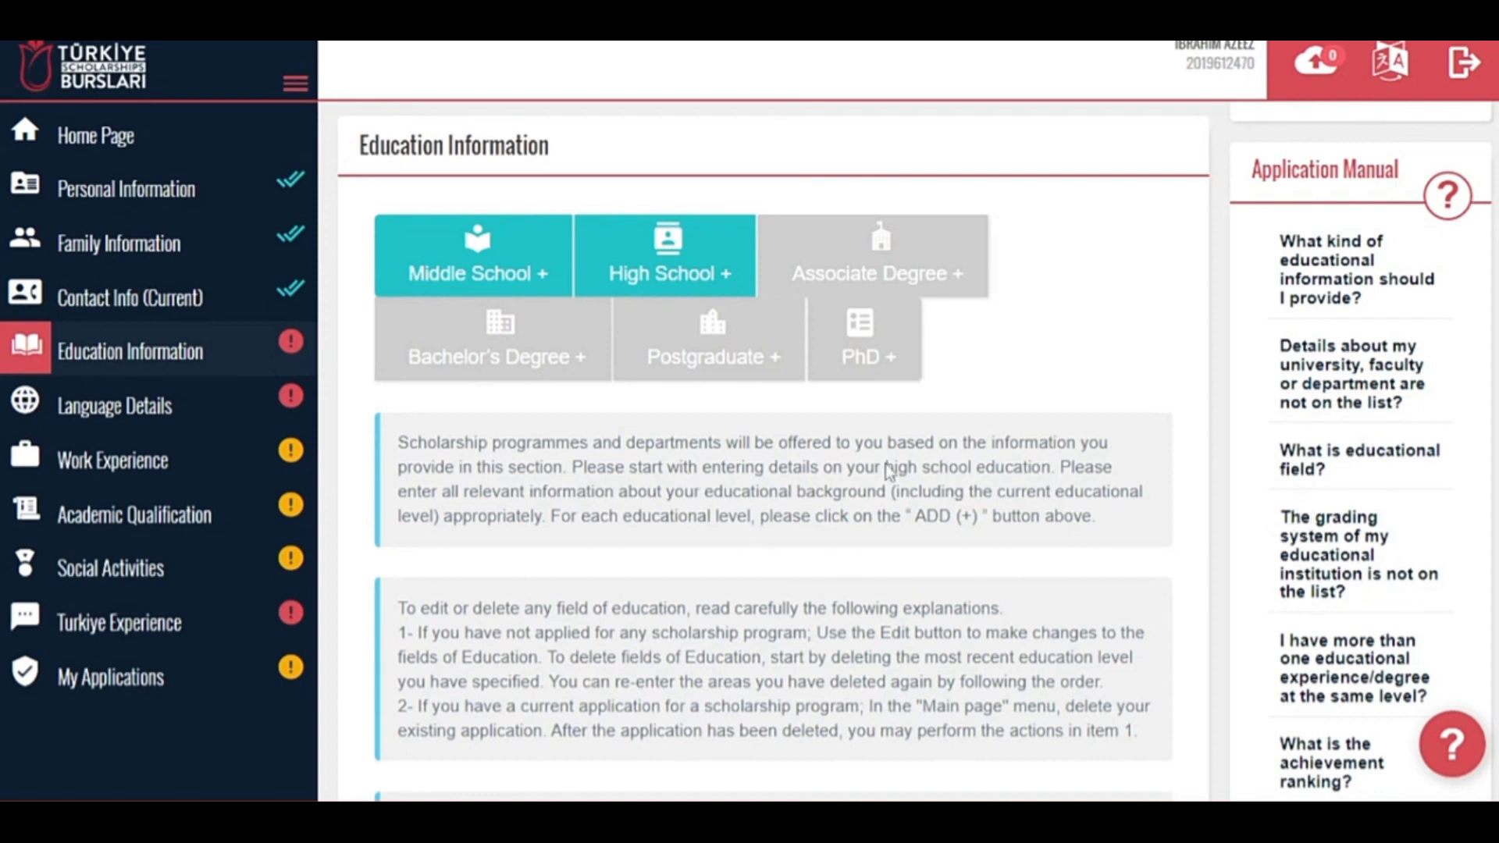
scroll(773, 469, down, 1)
scroll(773, 469, up, 1)
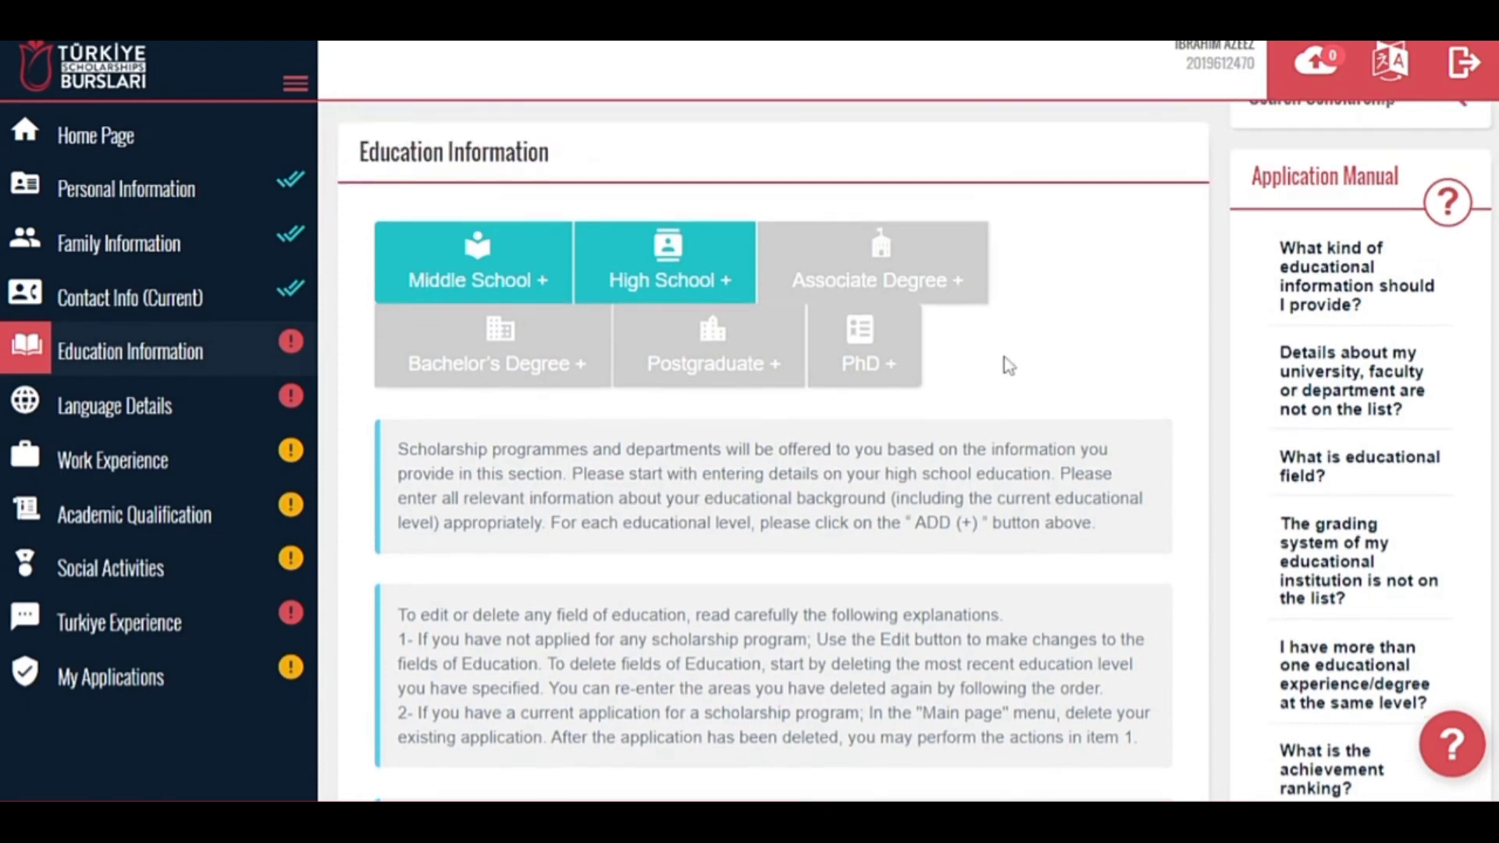
Add a middle school entry located in Nigeria, Oyo.
click(511, 267)
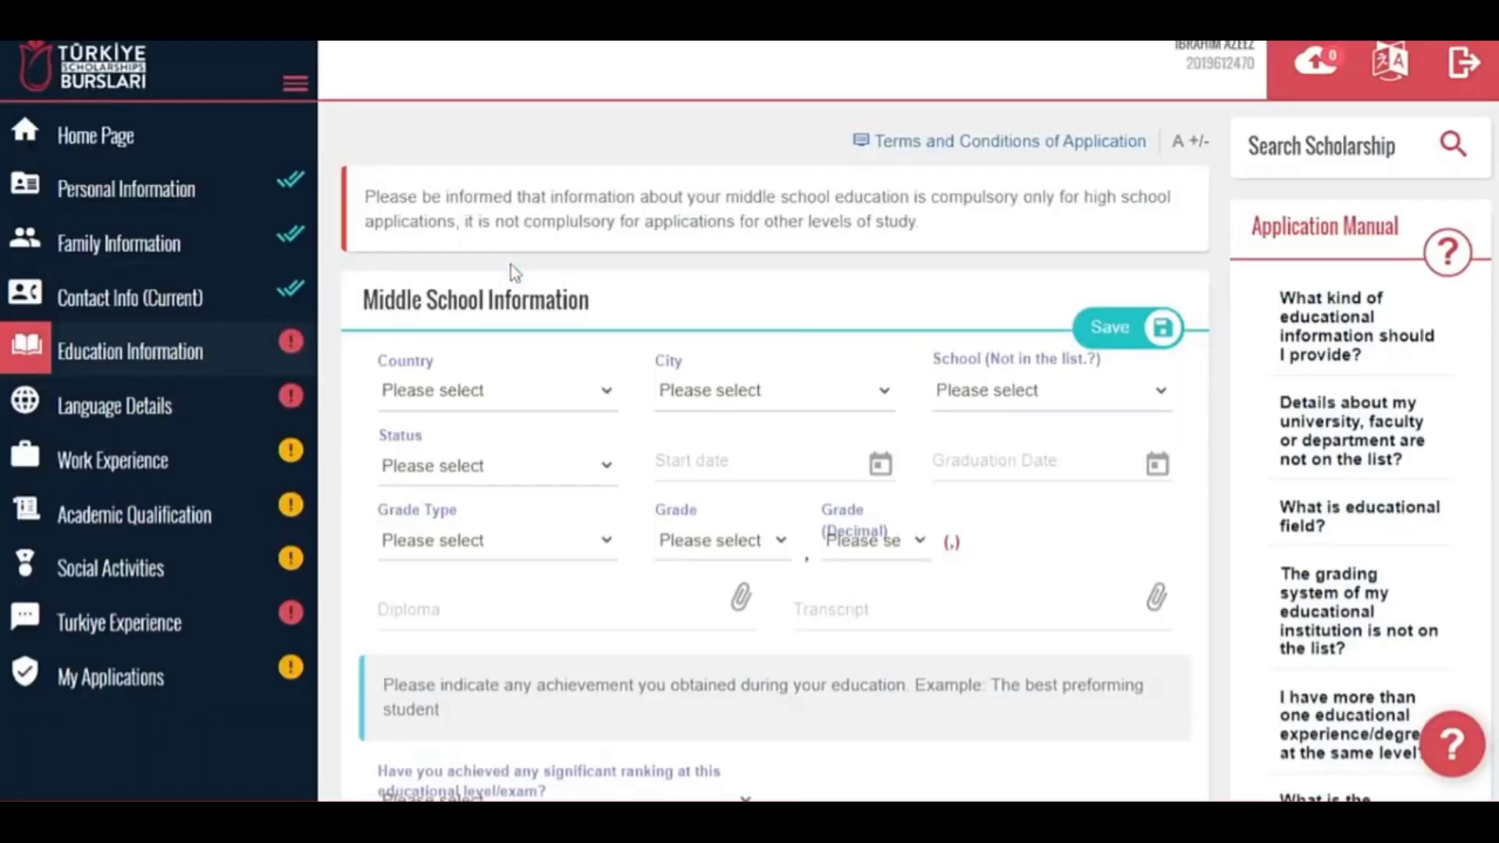
click(511, 384)
text(nige)
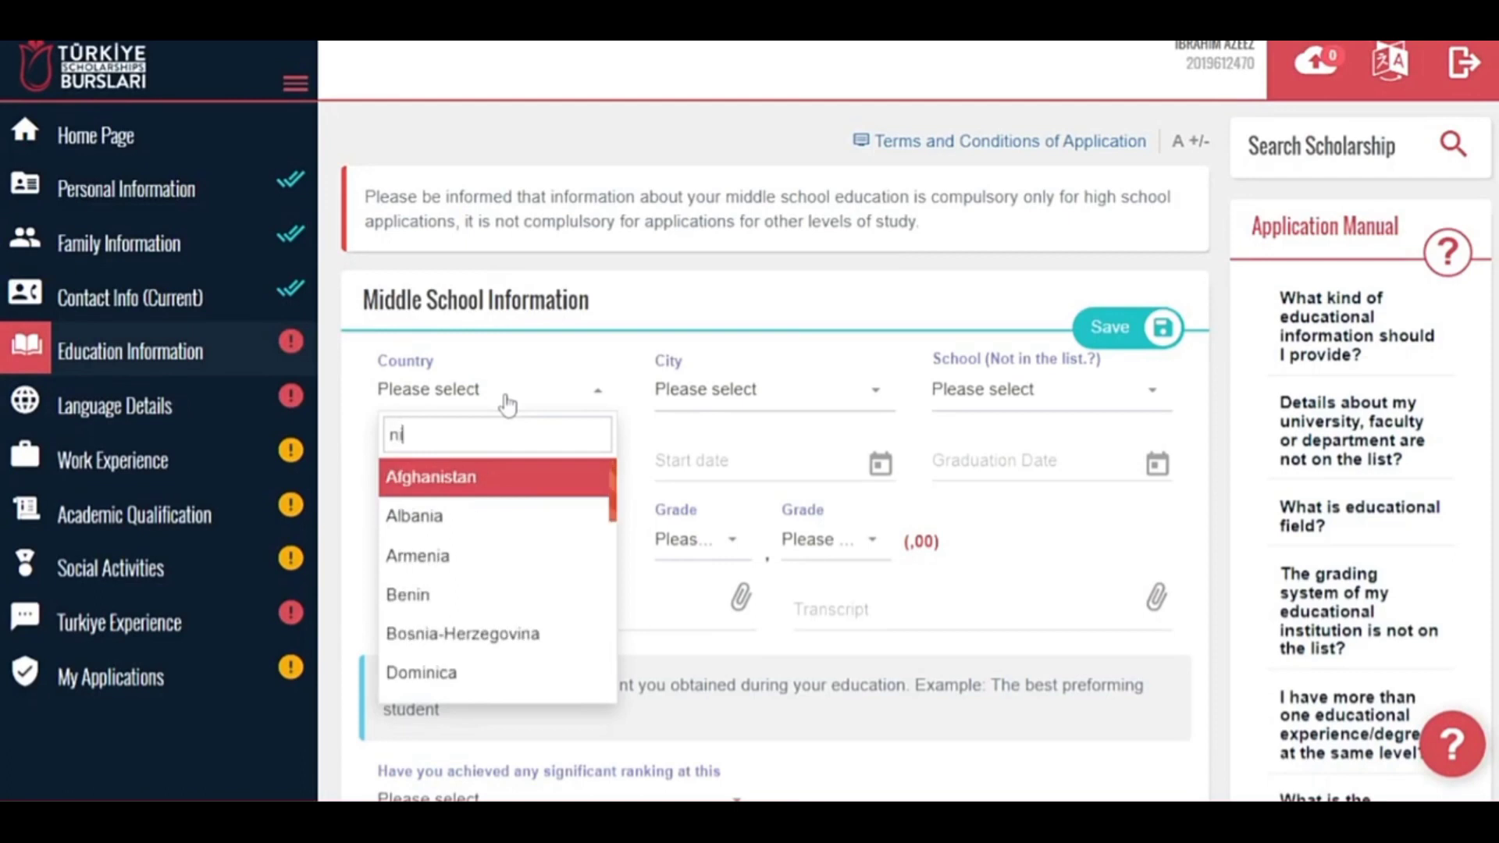
click(482, 525)
click(763, 393)
text(oyo)
click(729, 476)
After reading the unlisted-school notice, choose Diğer/ Other as the middle school.
click(1049, 391)
drag(1169, 478, 1169, 692)
click(1069, 360)
click(1080, 380)
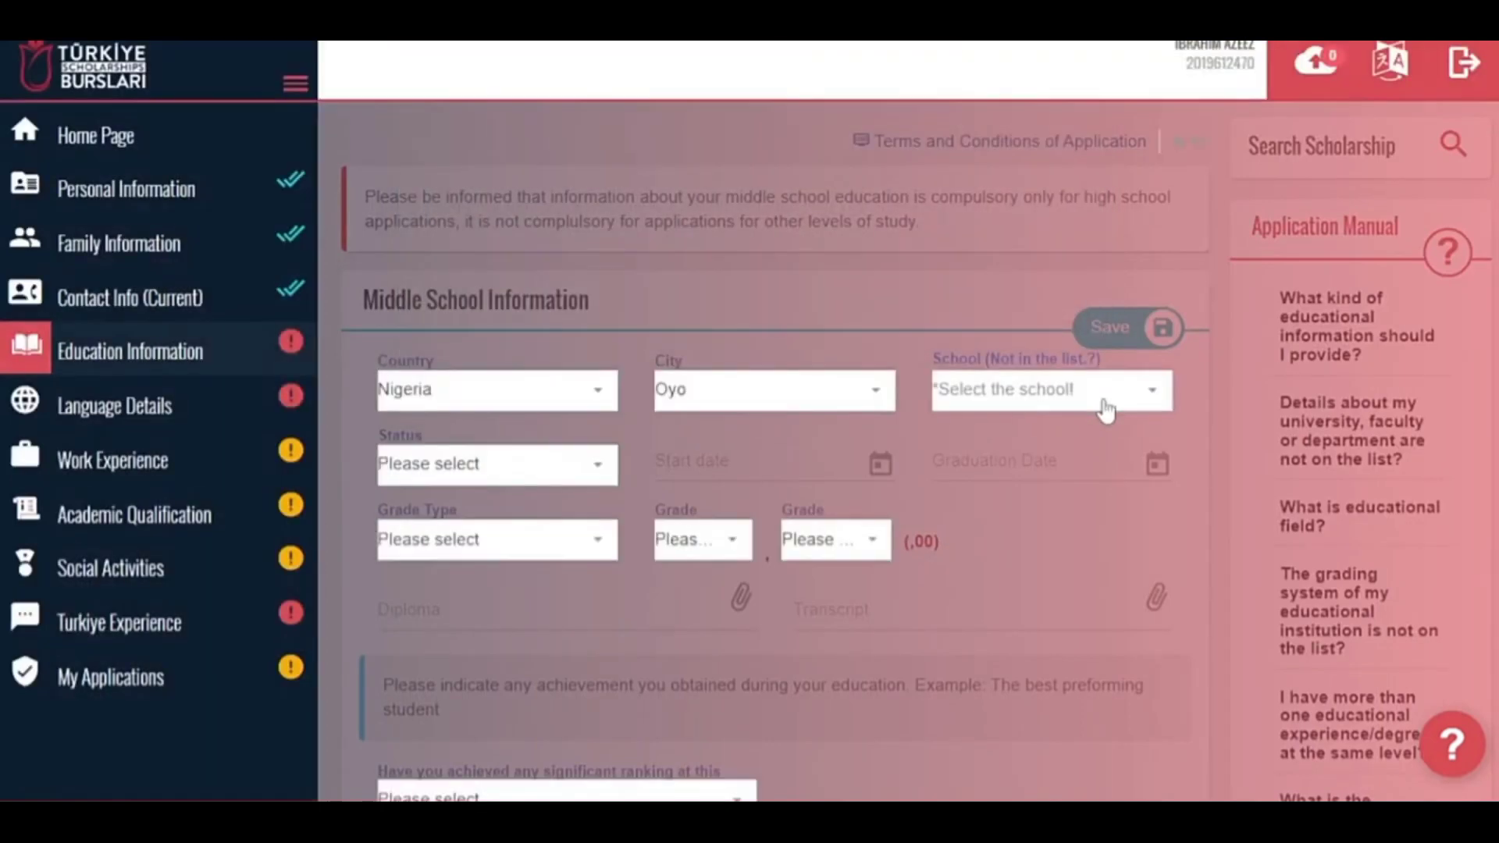
click(1100, 397)
text(oth)
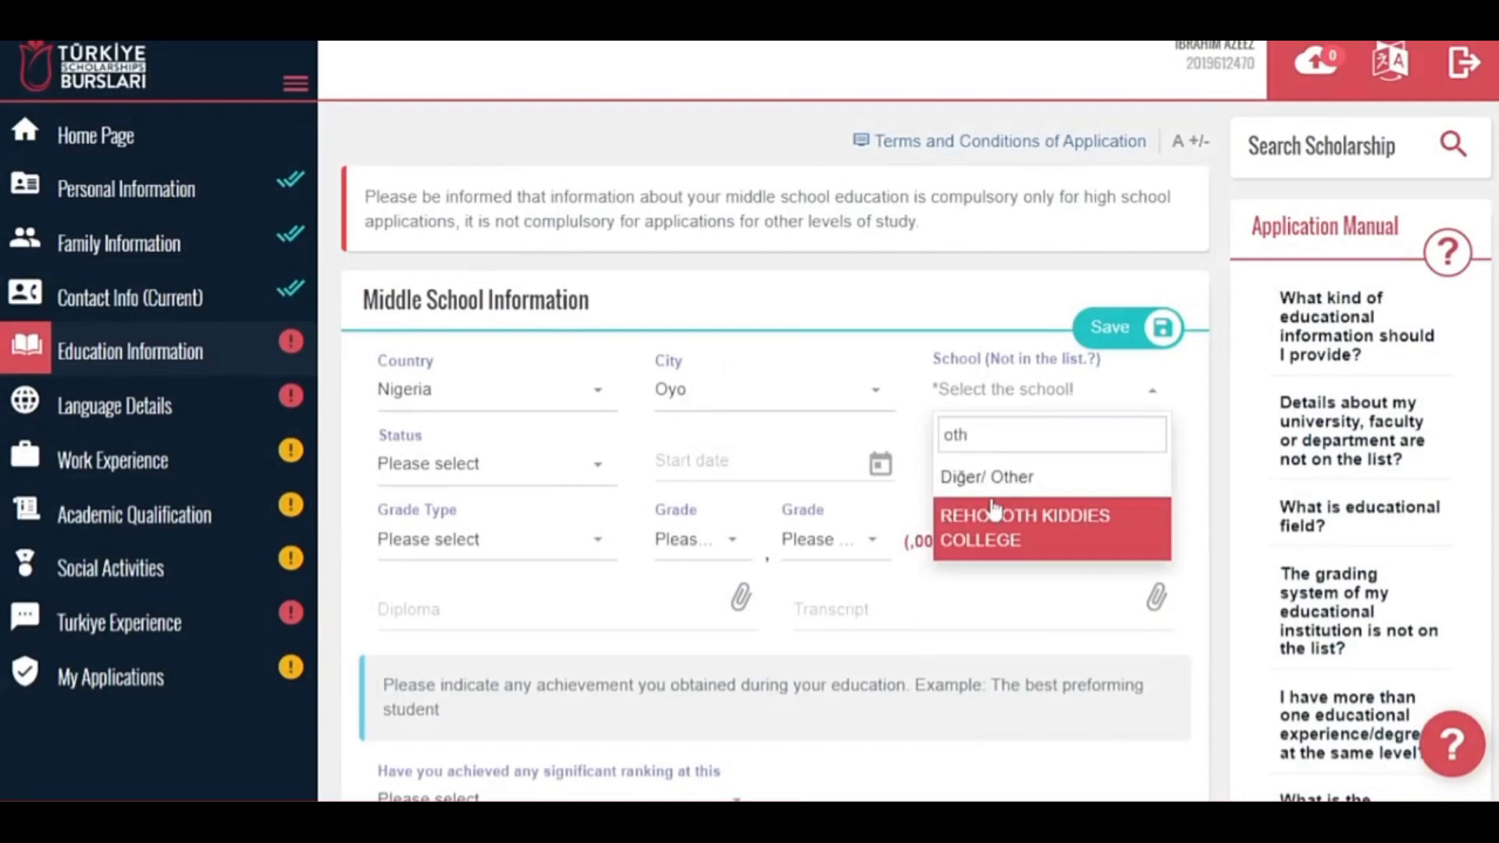
click(1000, 486)
Set the middle school start date to 14/06/2011 and graduation date to 19/05/2014.
click(518, 468)
click(750, 465)
click(793, 192)
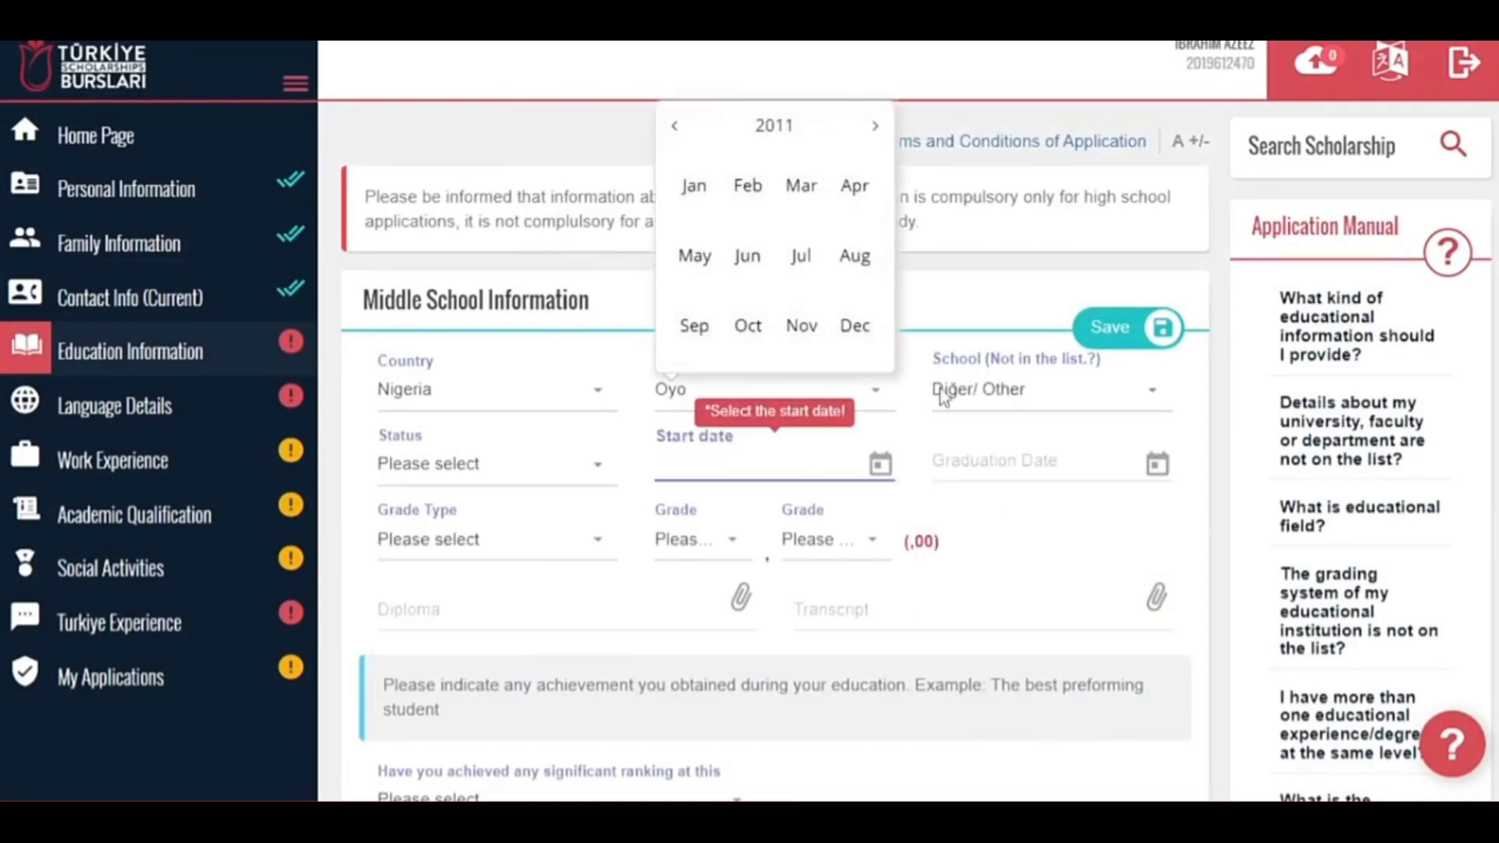
click(751, 254)
click(751, 239)
click(1030, 462)
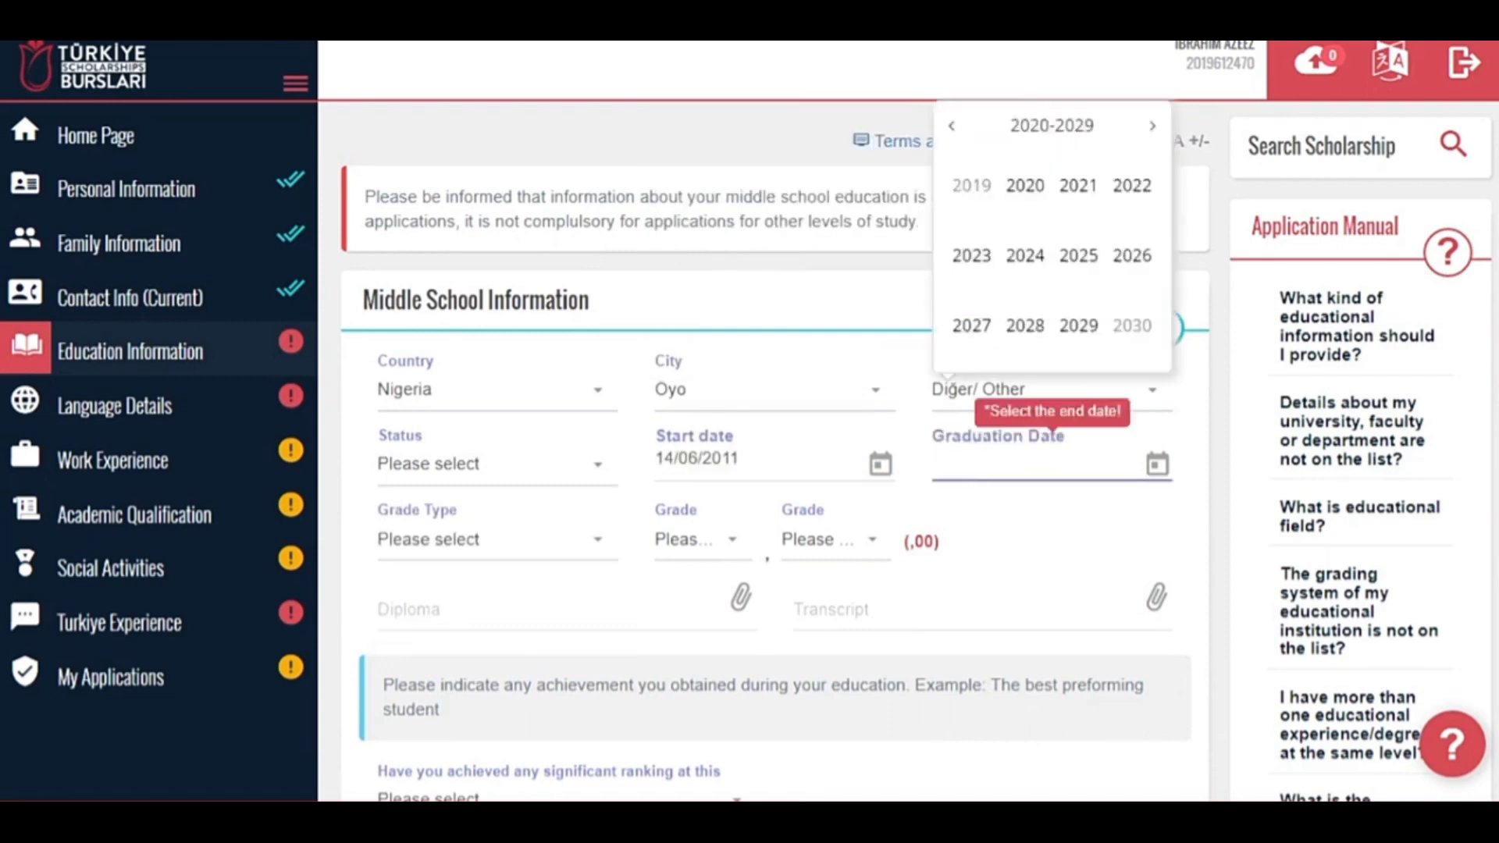
click(952, 126)
click(1025, 256)
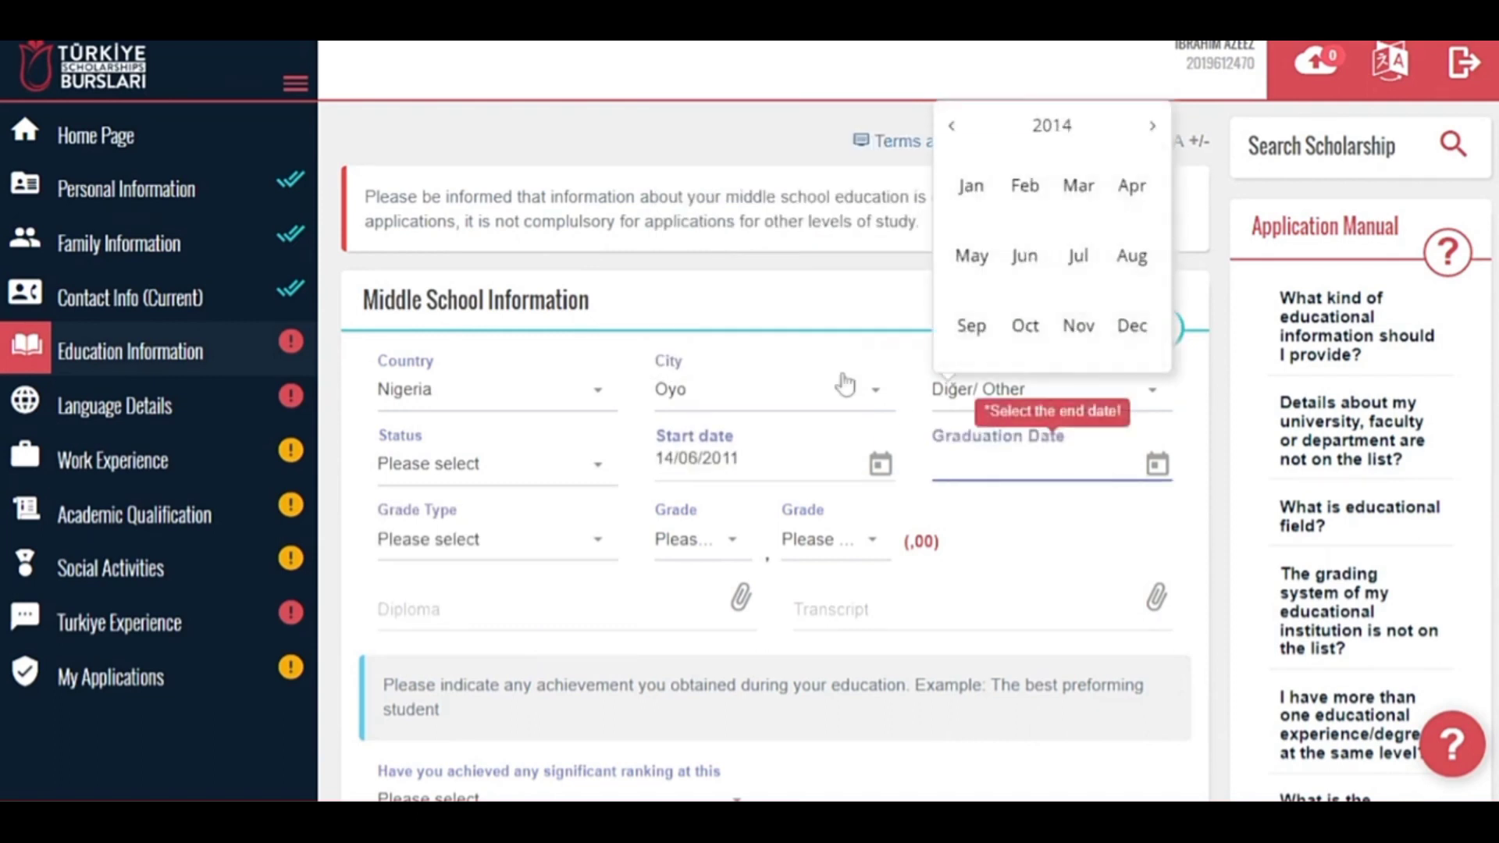
click(970, 255)
click(992, 280)
click(479, 543)
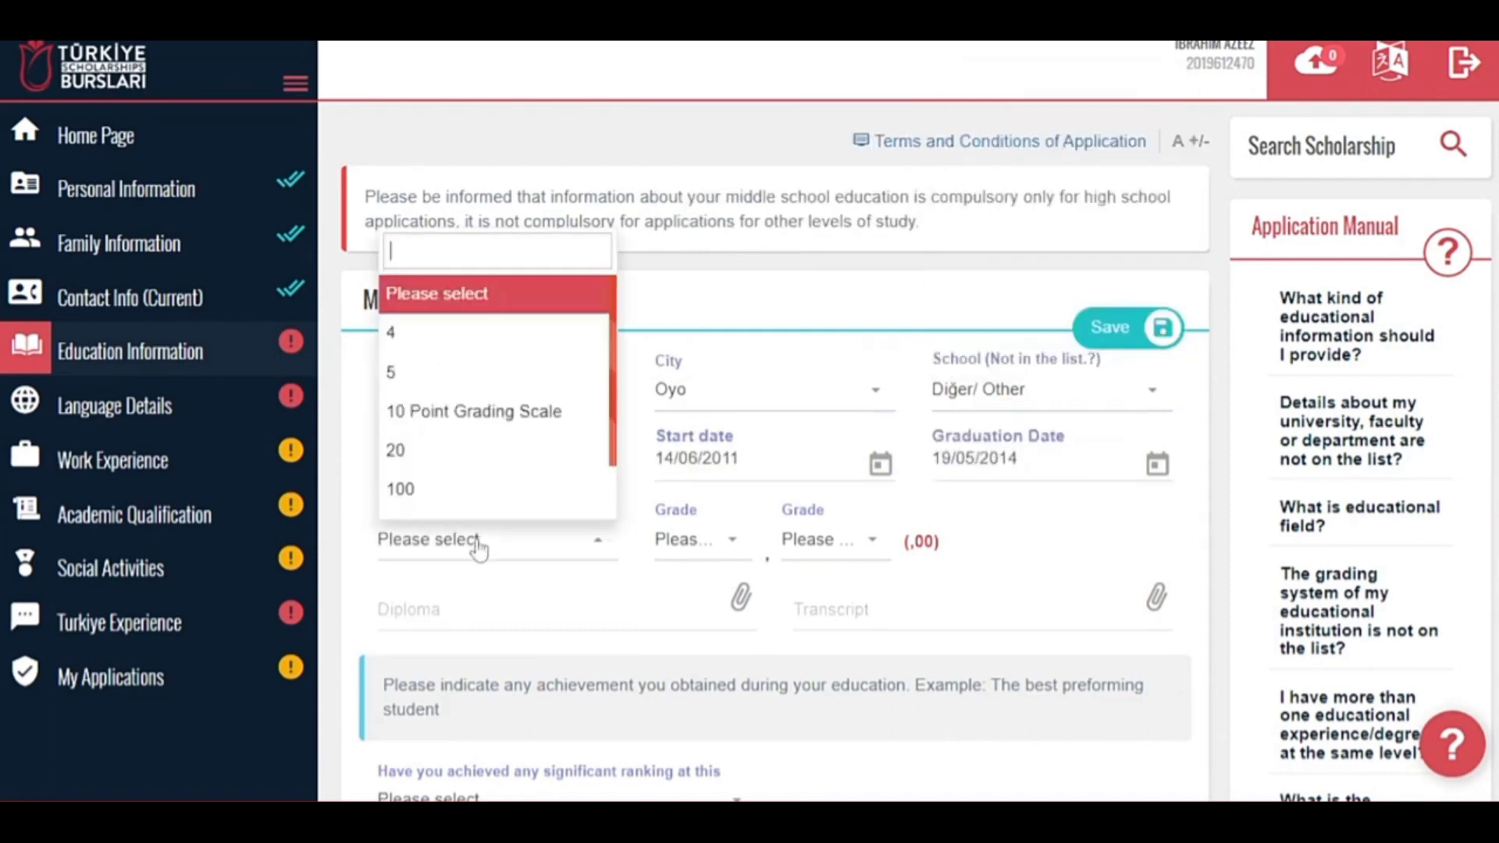
scroll(518, 459, down, 1)
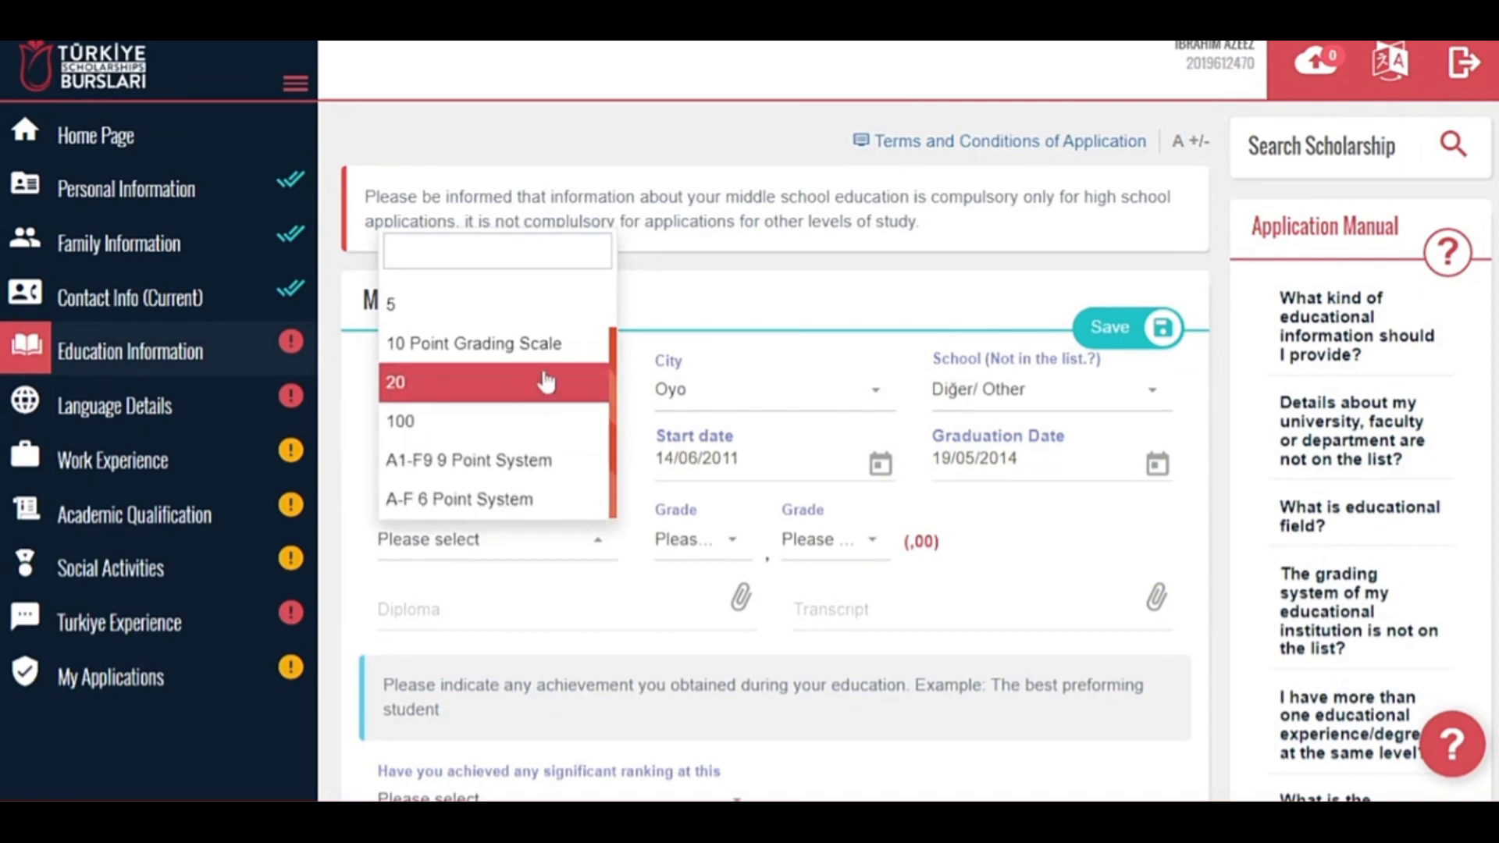
Set the grade type to A1-F9 9 Point System with grade A1.
click(528, 442)
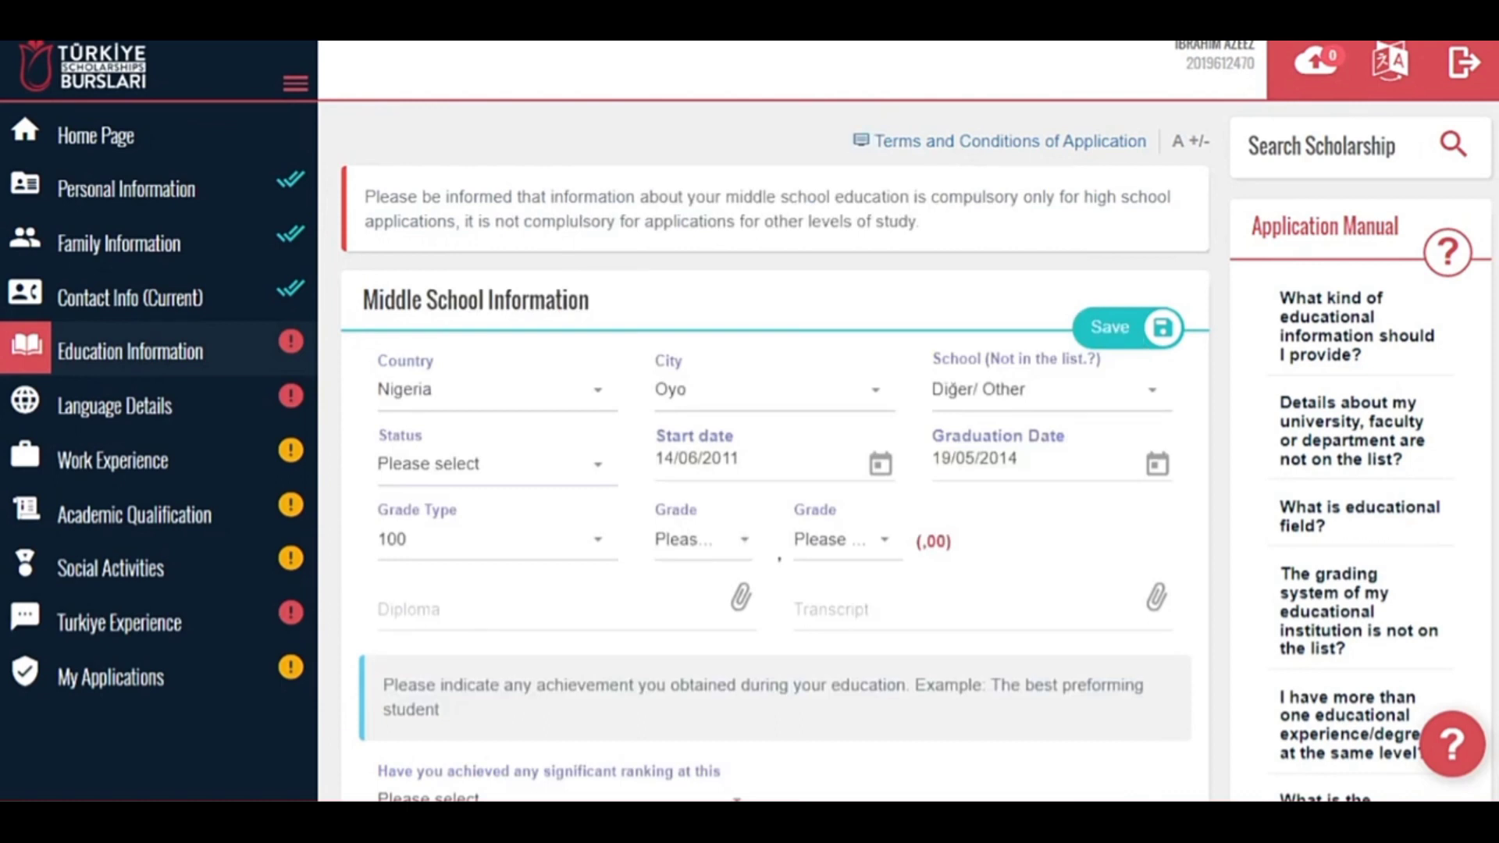
click(596, 540)
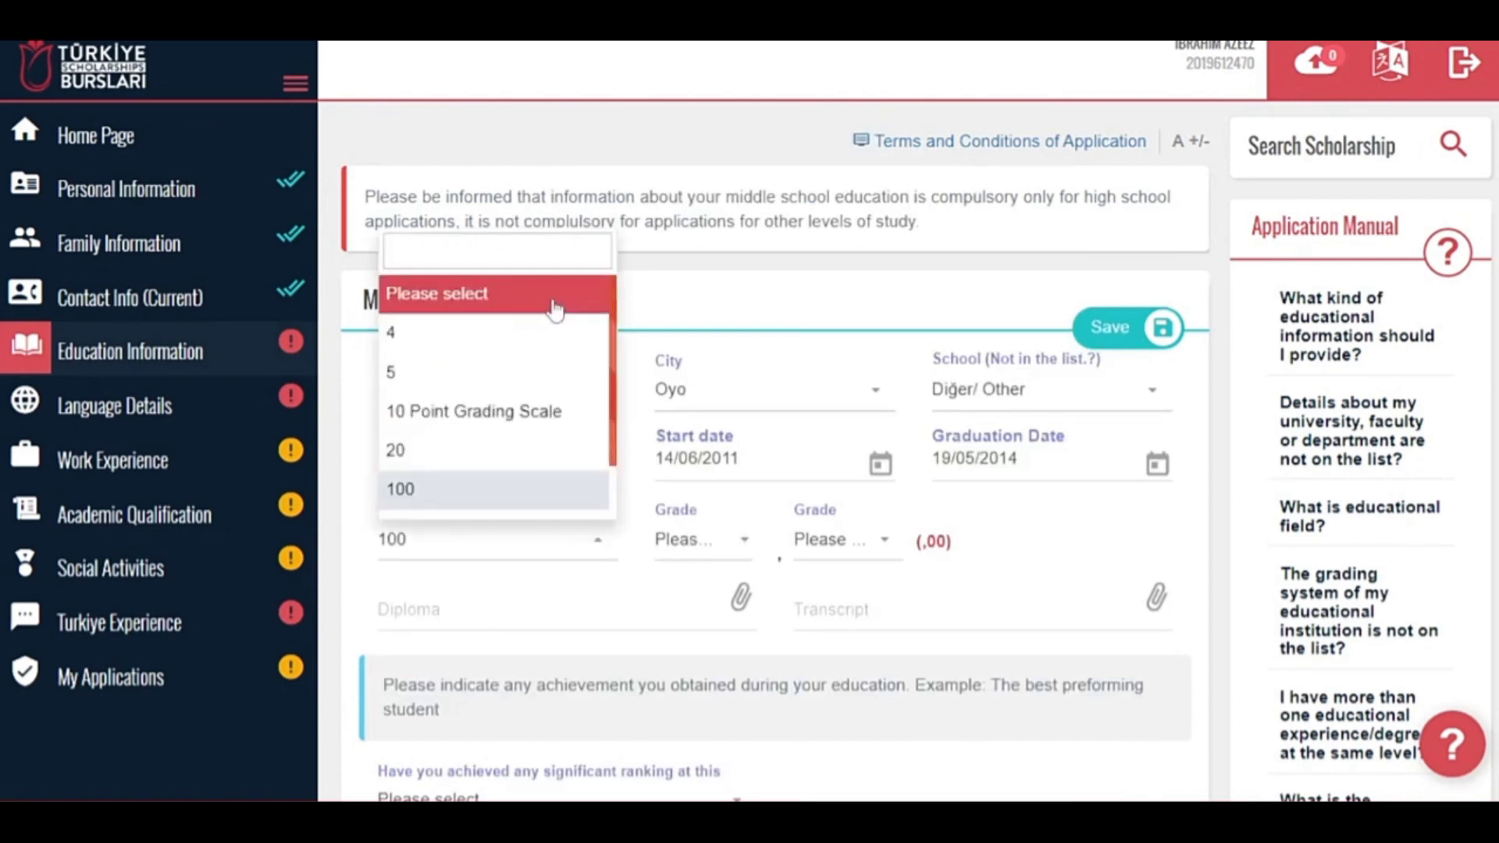
scroll(499, 406, down, 1)
click(484, 460)
click(673, 537)
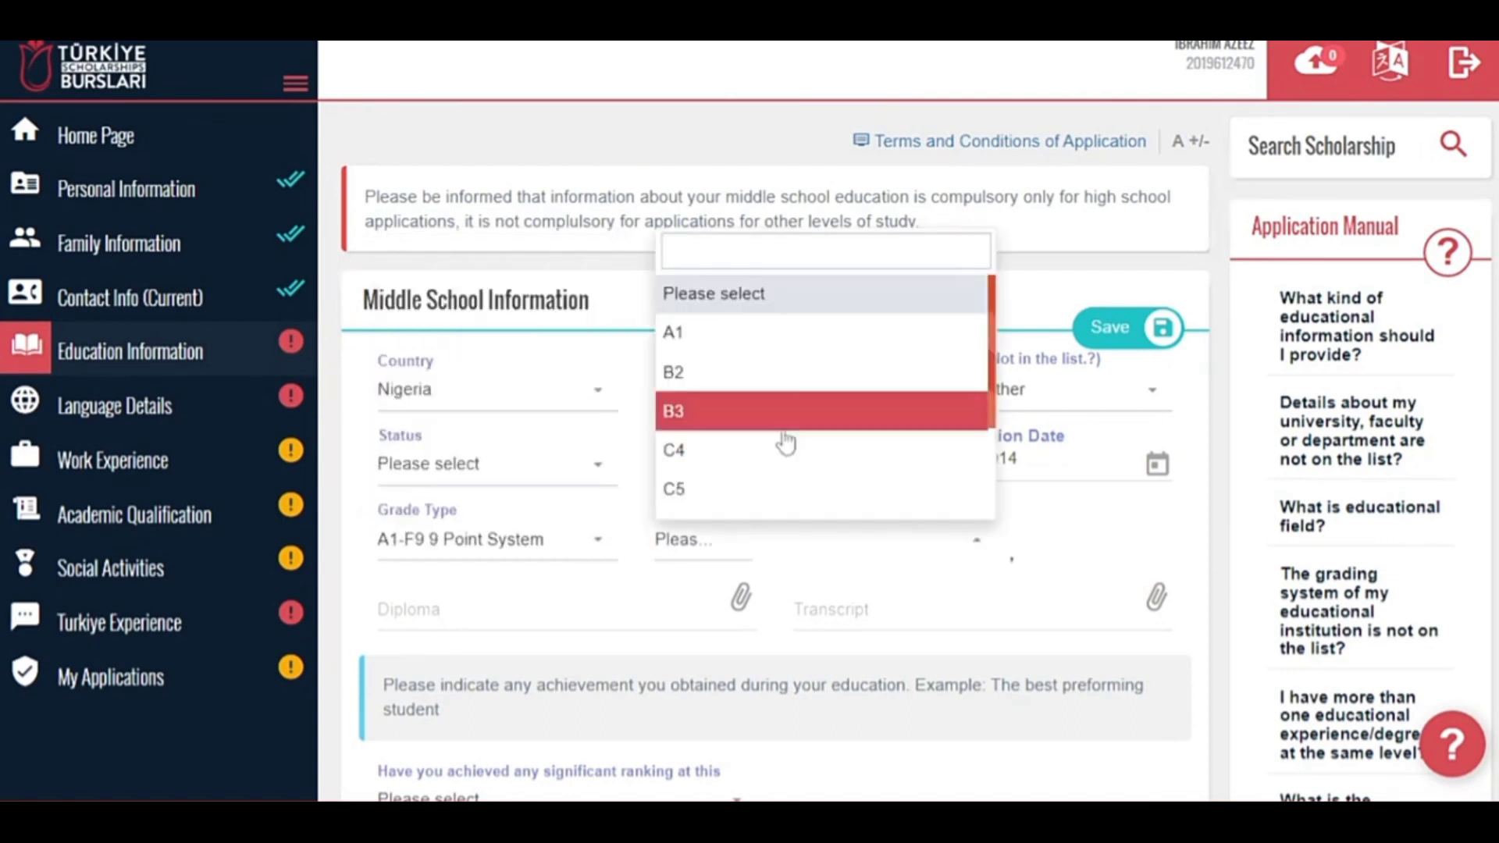
click(893, 334)
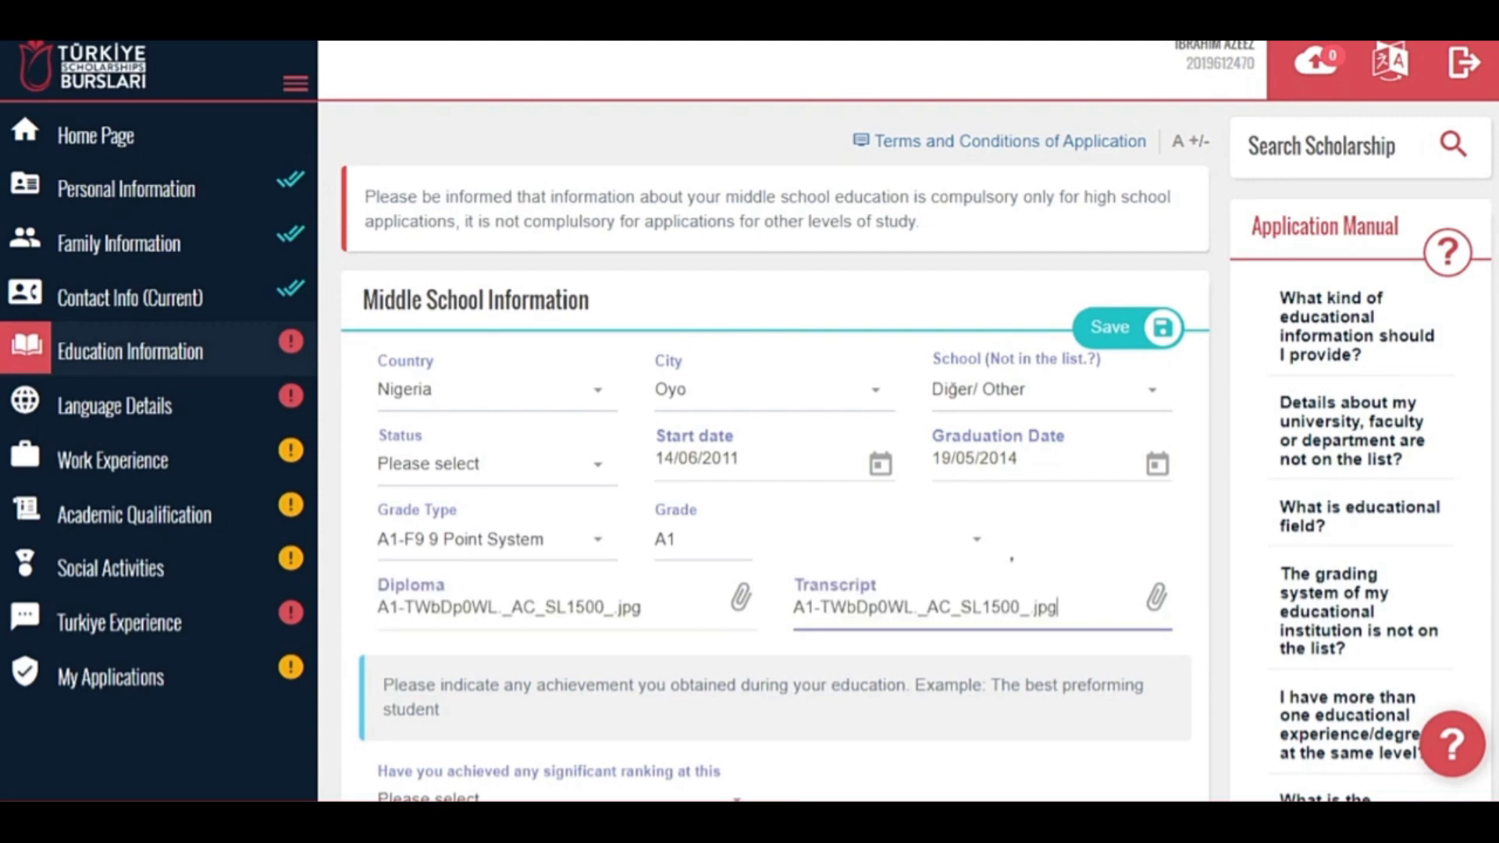
Answer Yes to a significant ranking in School at rank 2, then save the middle school entry.
click(554, 525)
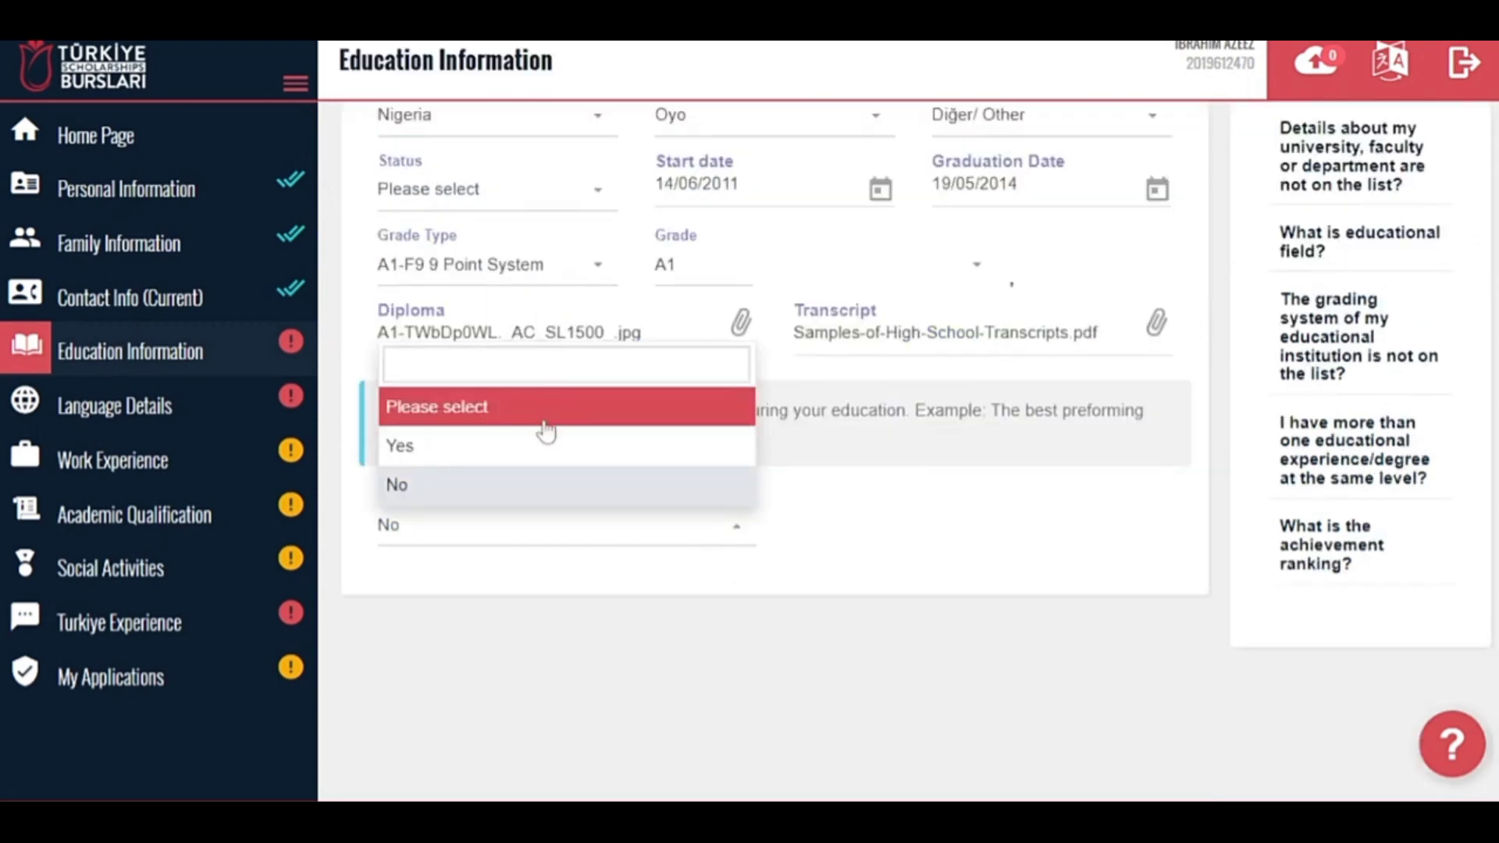
click(529, 448)
click(471, 605)
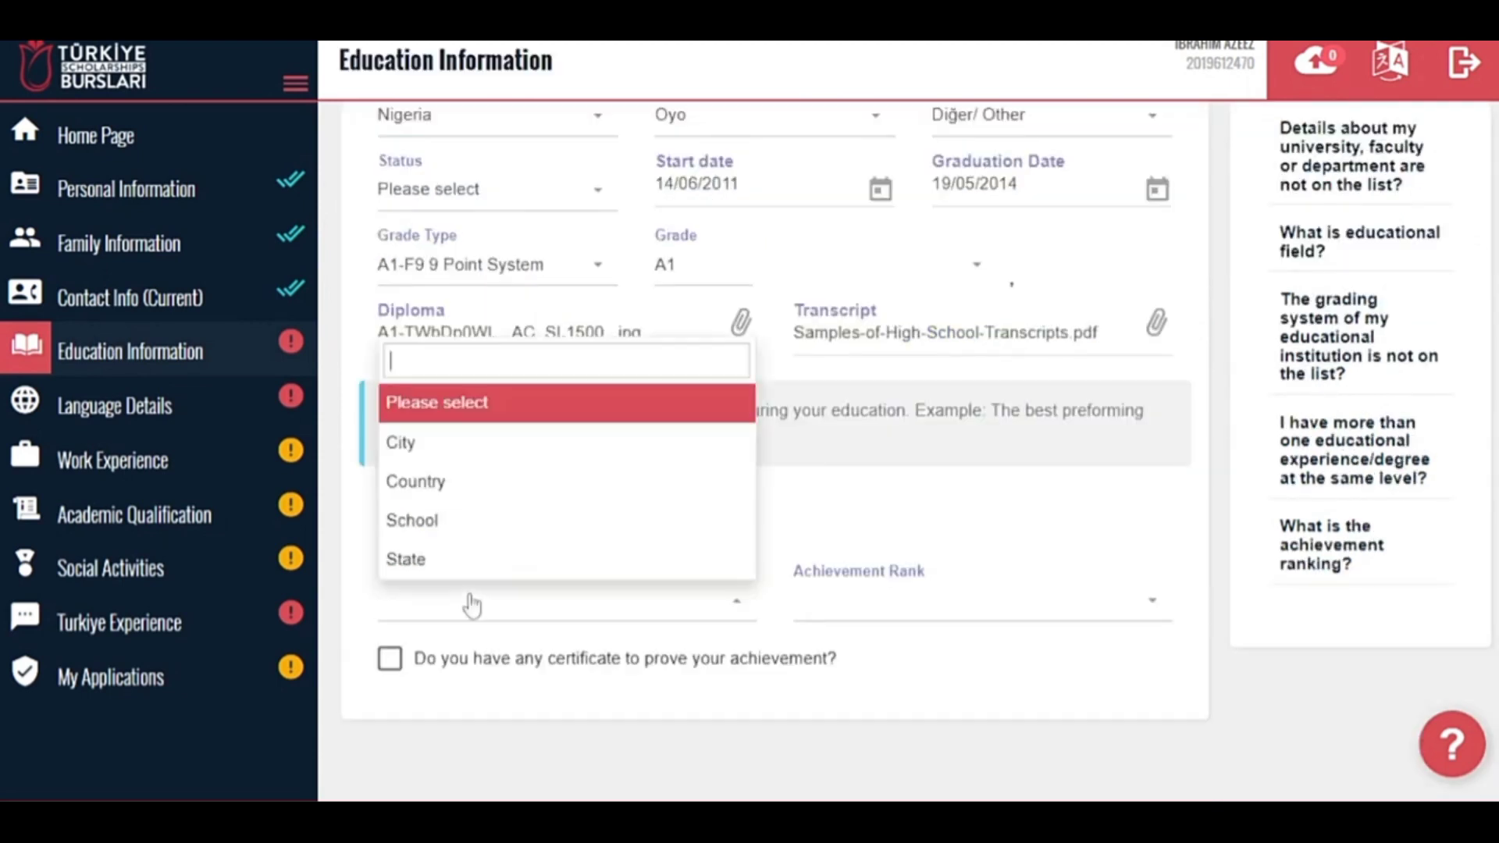
click(474, 531)
click(903, 604)
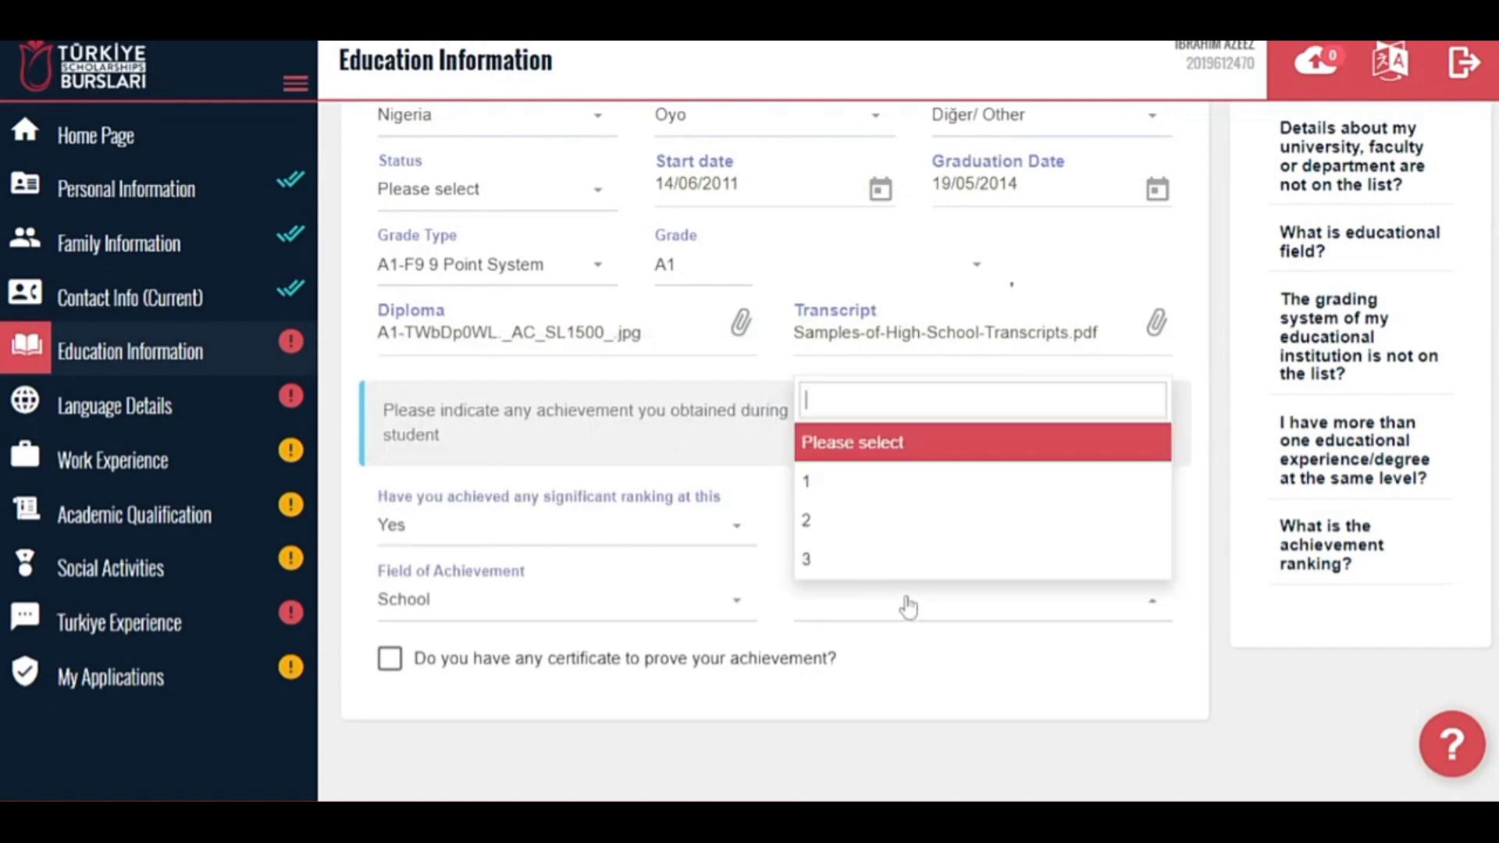
click(883, 529)
scroll(1106, 492, up, 3)
click(1141, 336)
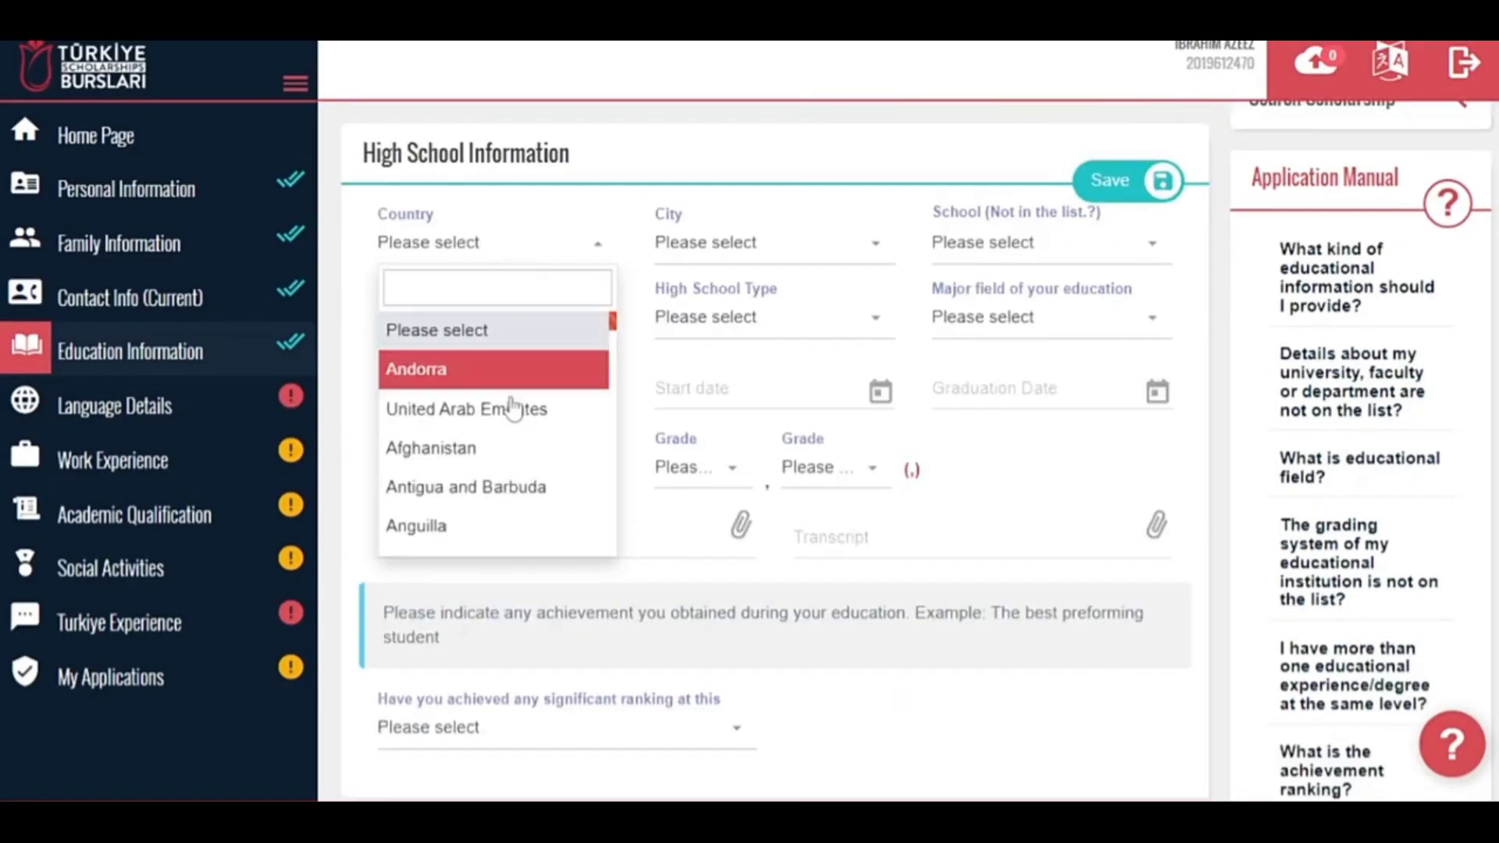
Set the high school location to Nigeria, Oyo and the school to Diğer/ Other.
text(nige)
click(534, 377)
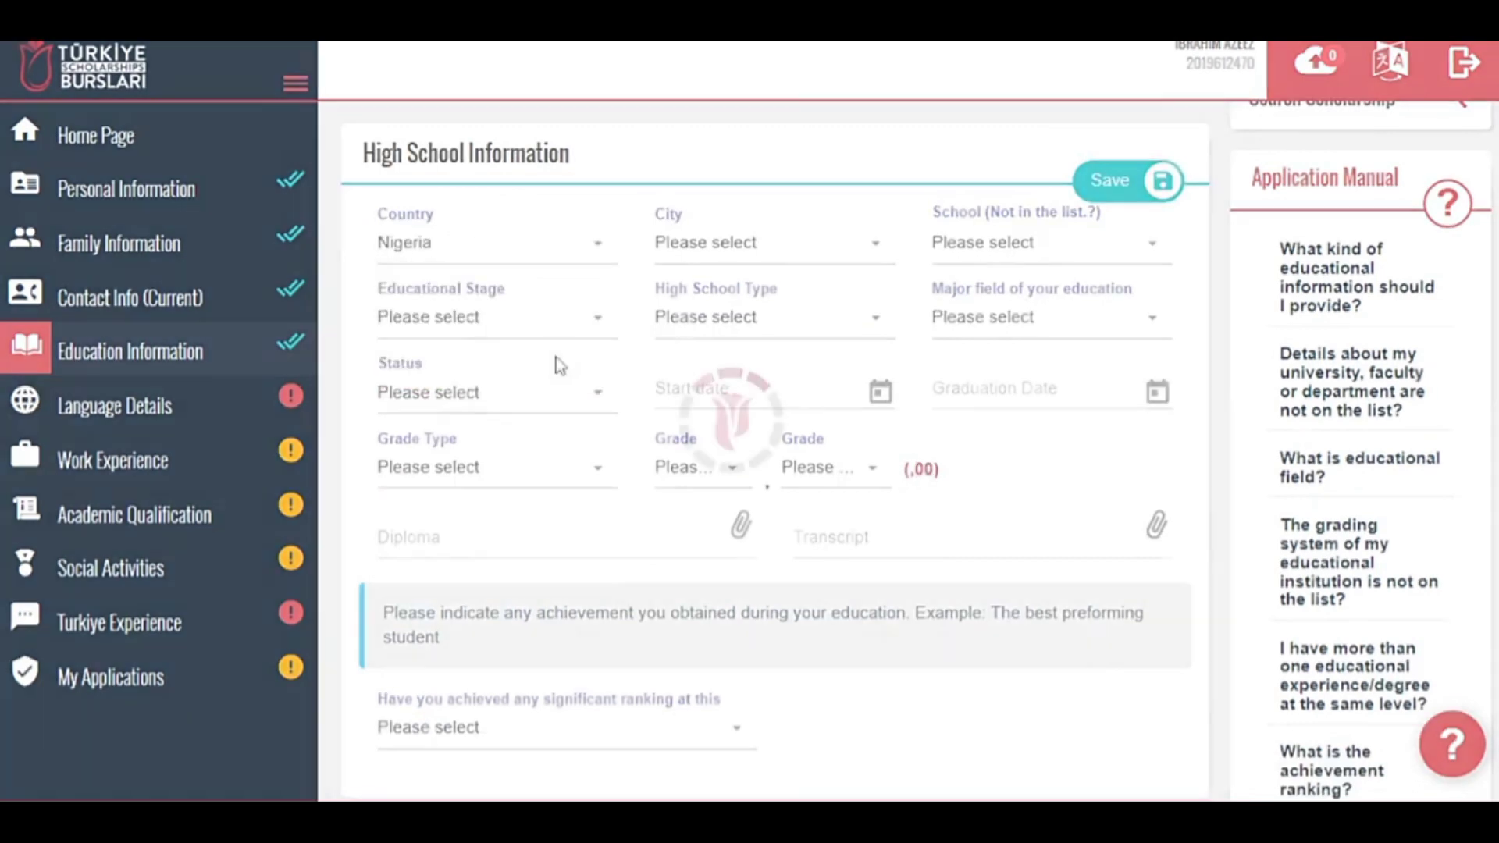
click(734, 248)
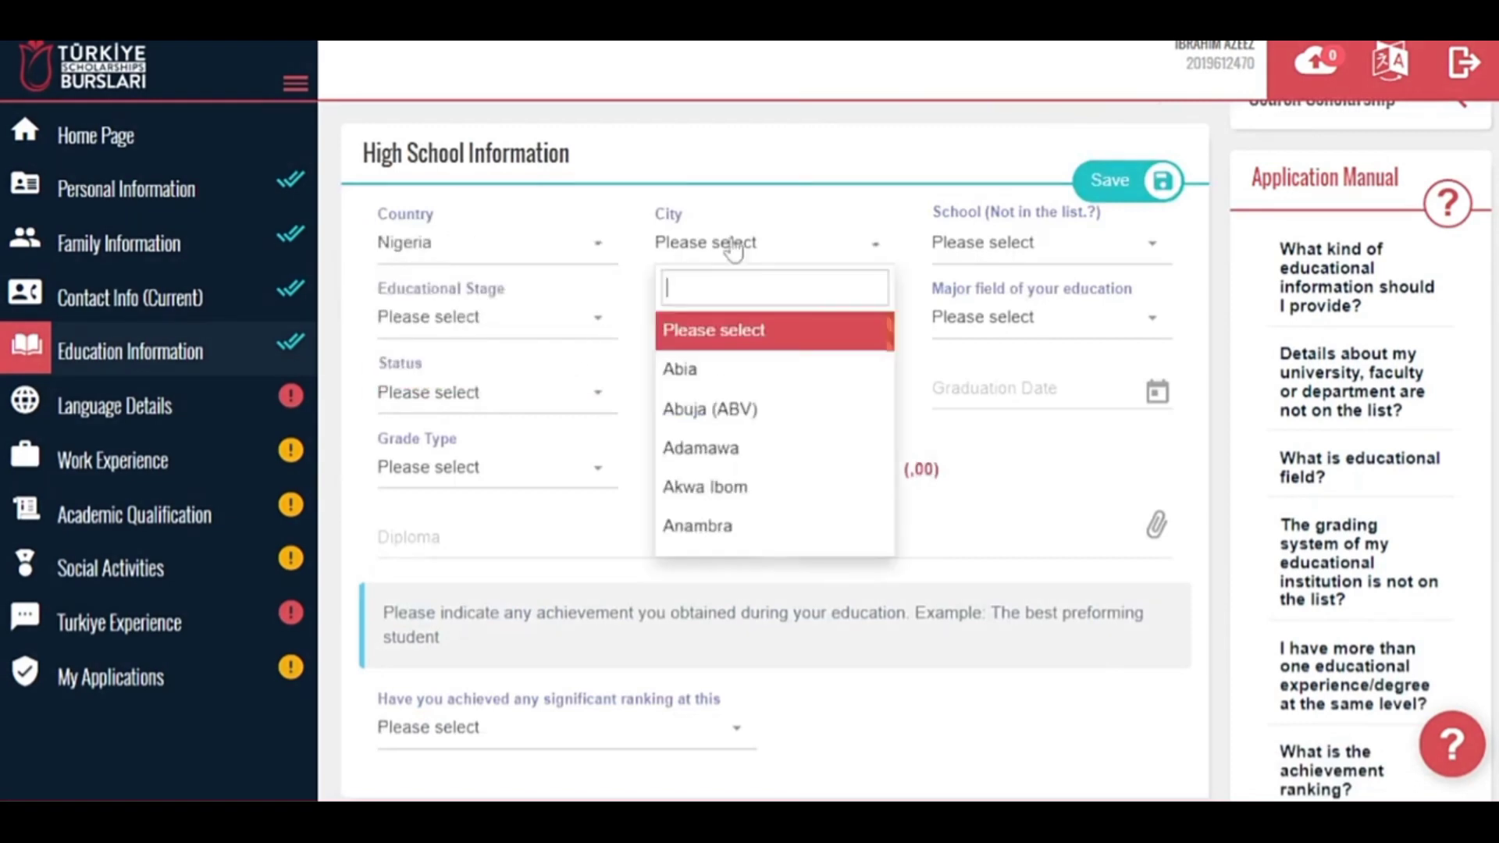
text(oyo)
click(722, 328)
click(1007, 257)
text(o)
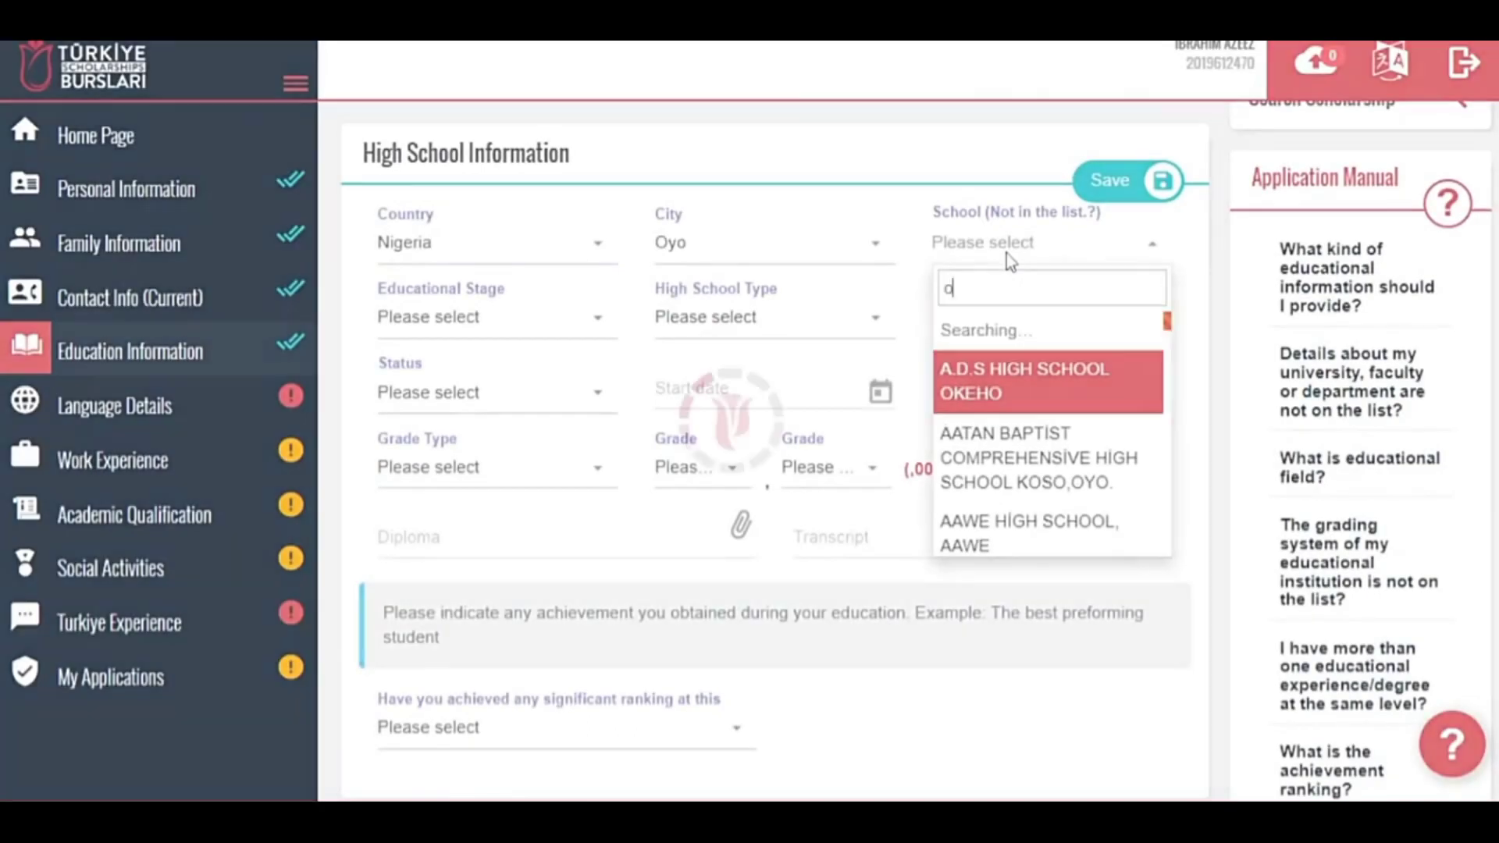
text(th)
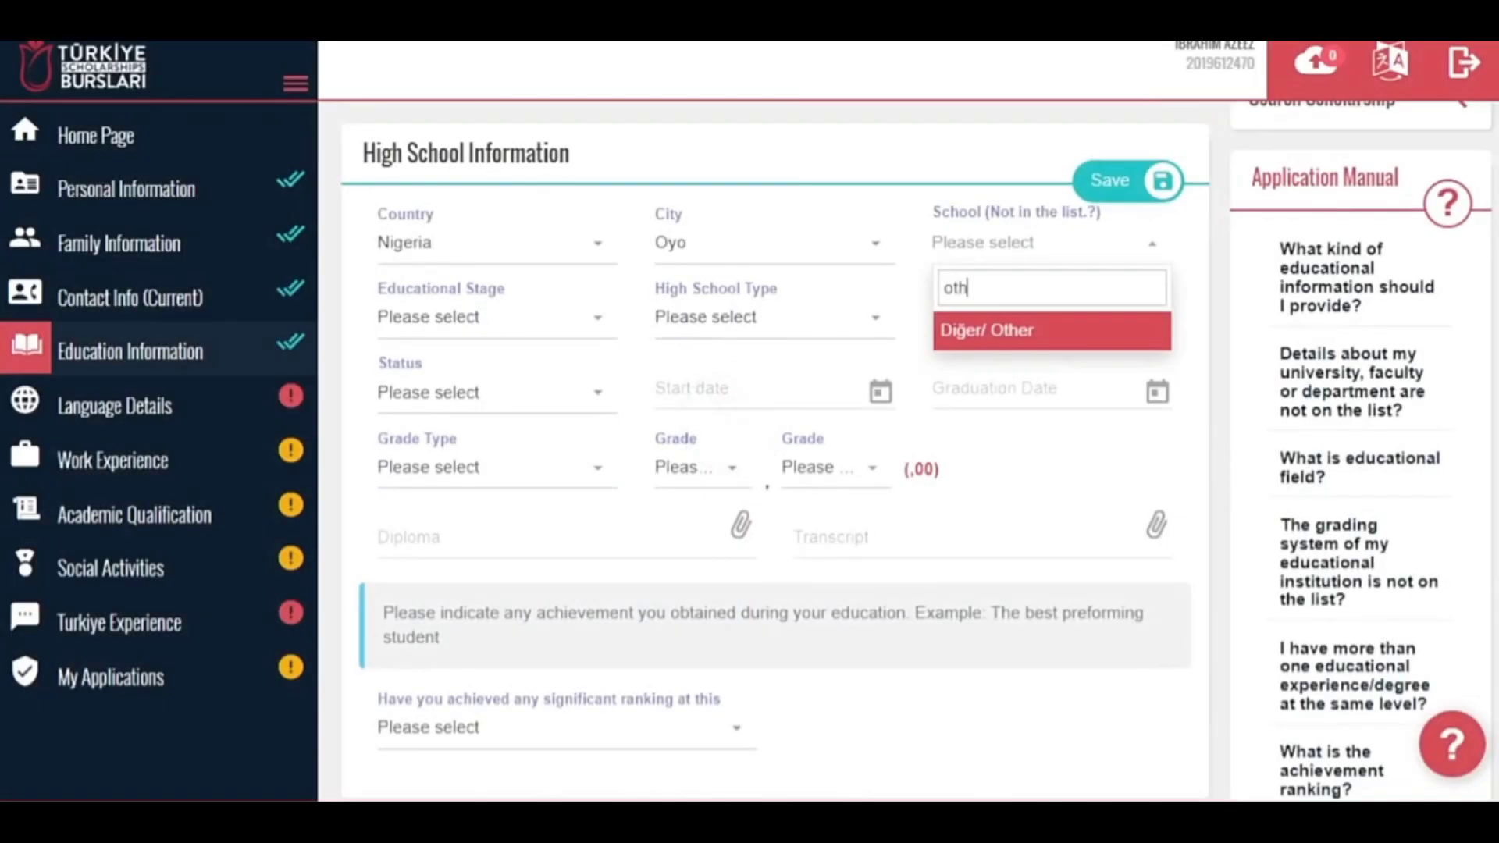
click(1007, 328)
Choose Secondary Education, General High School, General (No education field) major, and Graduate status.
click(517, 322)
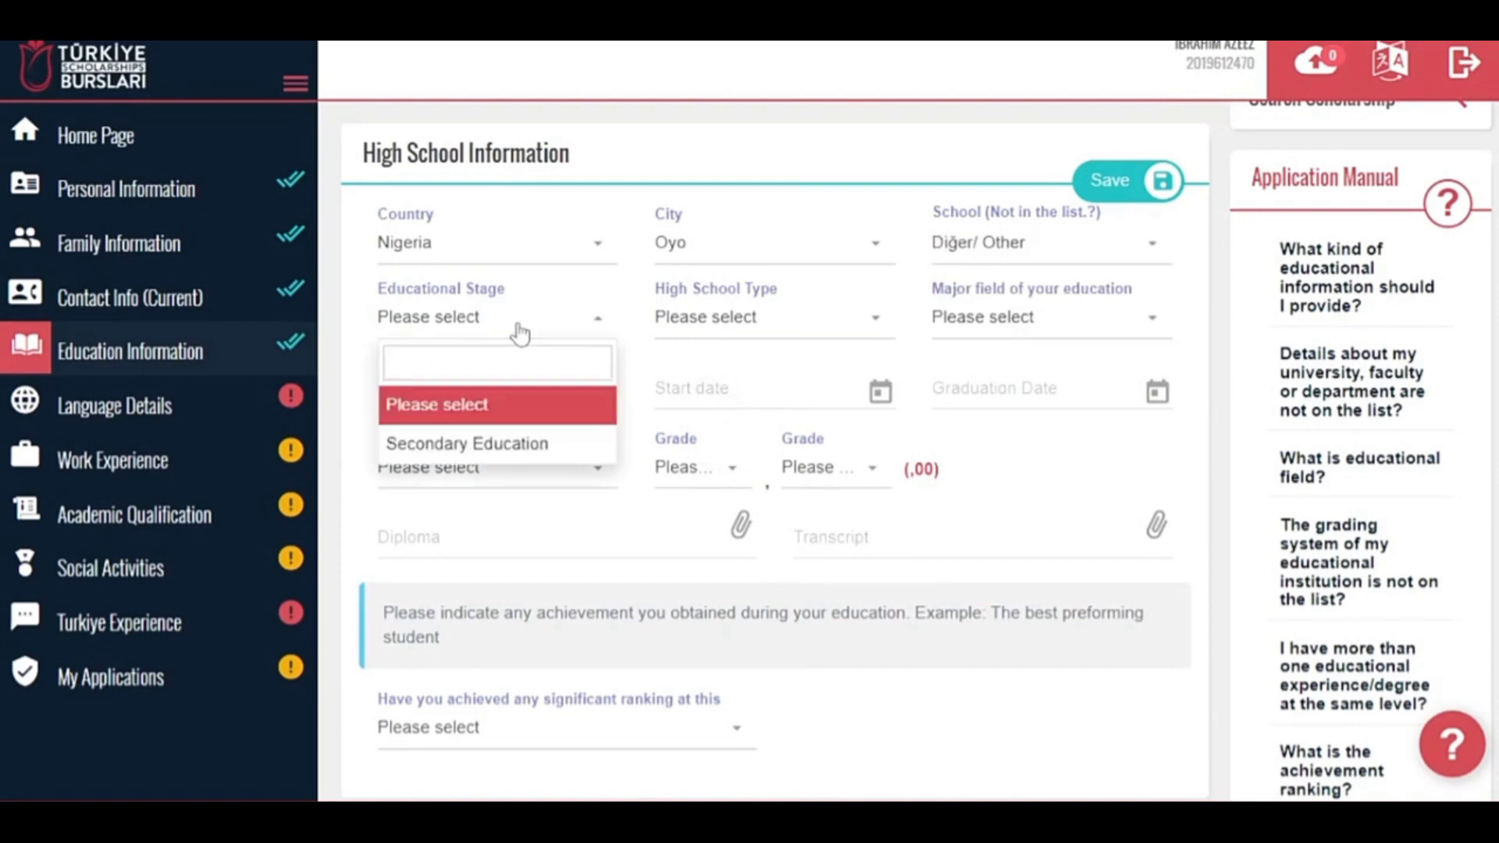
click(484, 446)
click(686, 321)
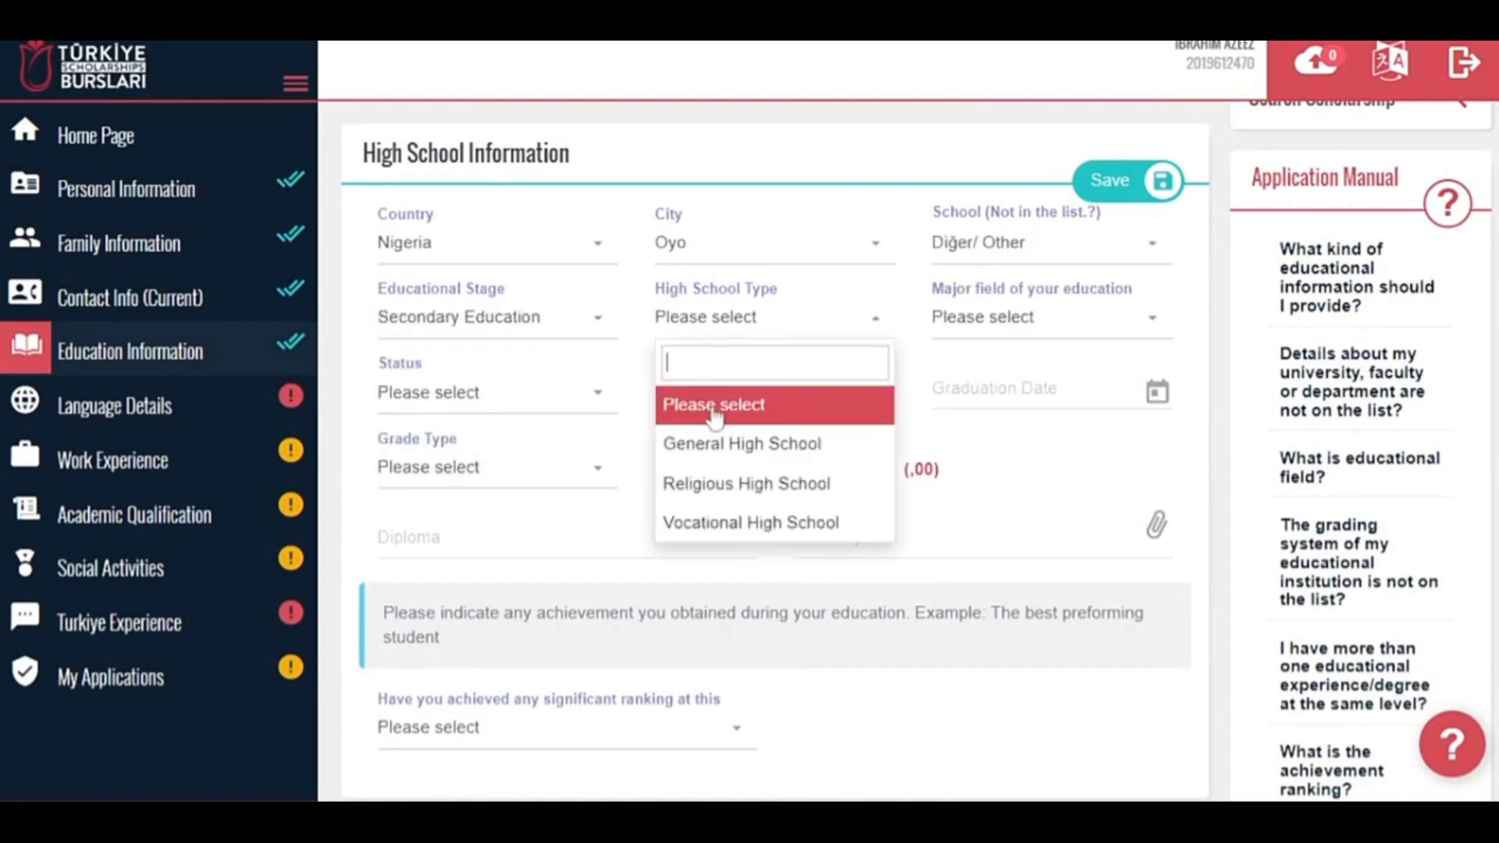
click(728, 457)
click(995, 319)
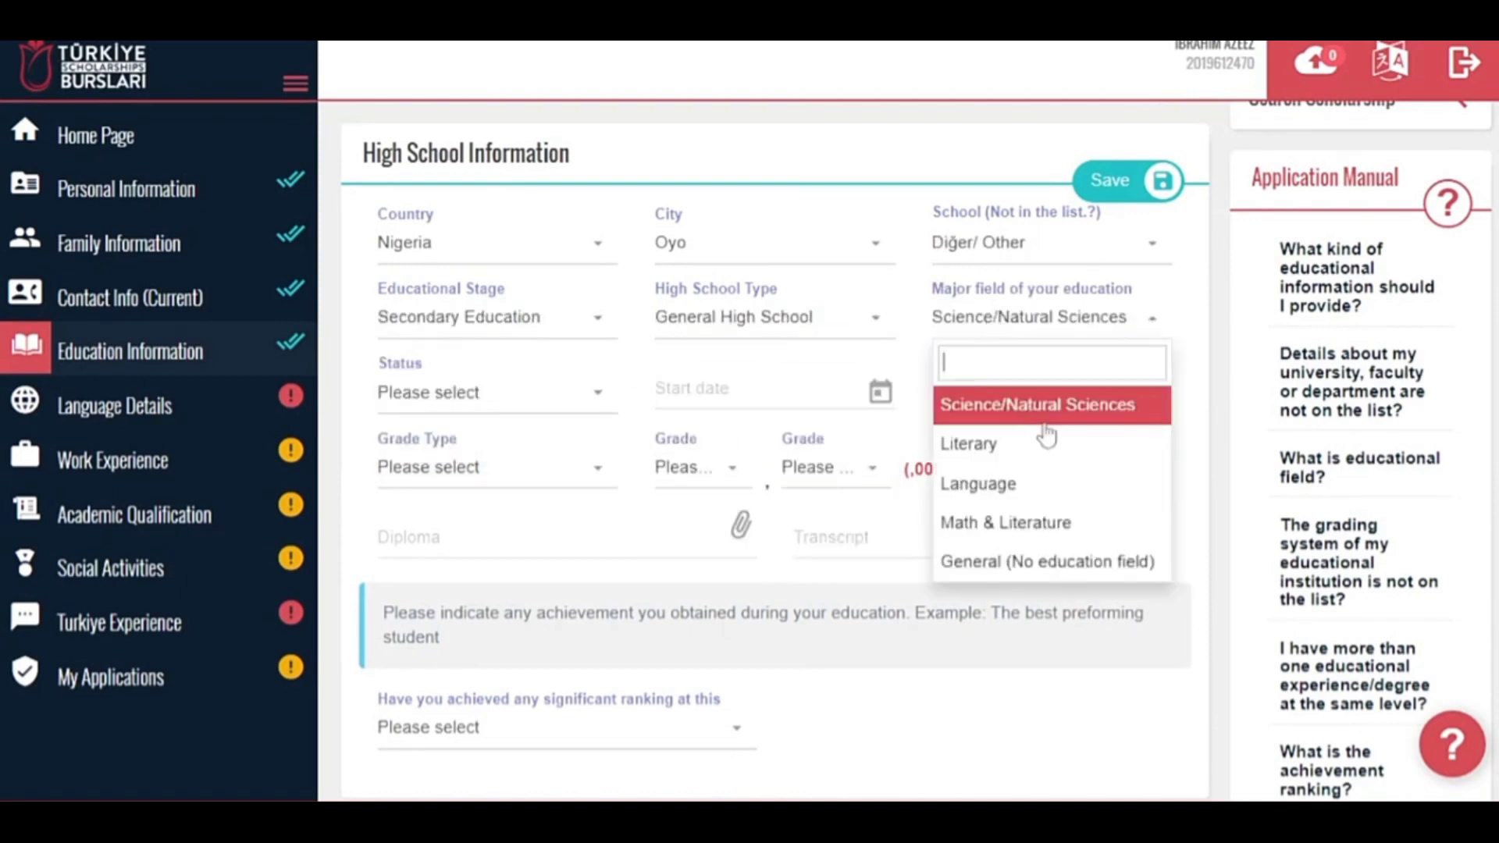
click(1020, 562)
click(519, 398)
click(421, 559)
Set the high school dates from February 2015 to July 2018.
click(654, 398)
click(748, 438)
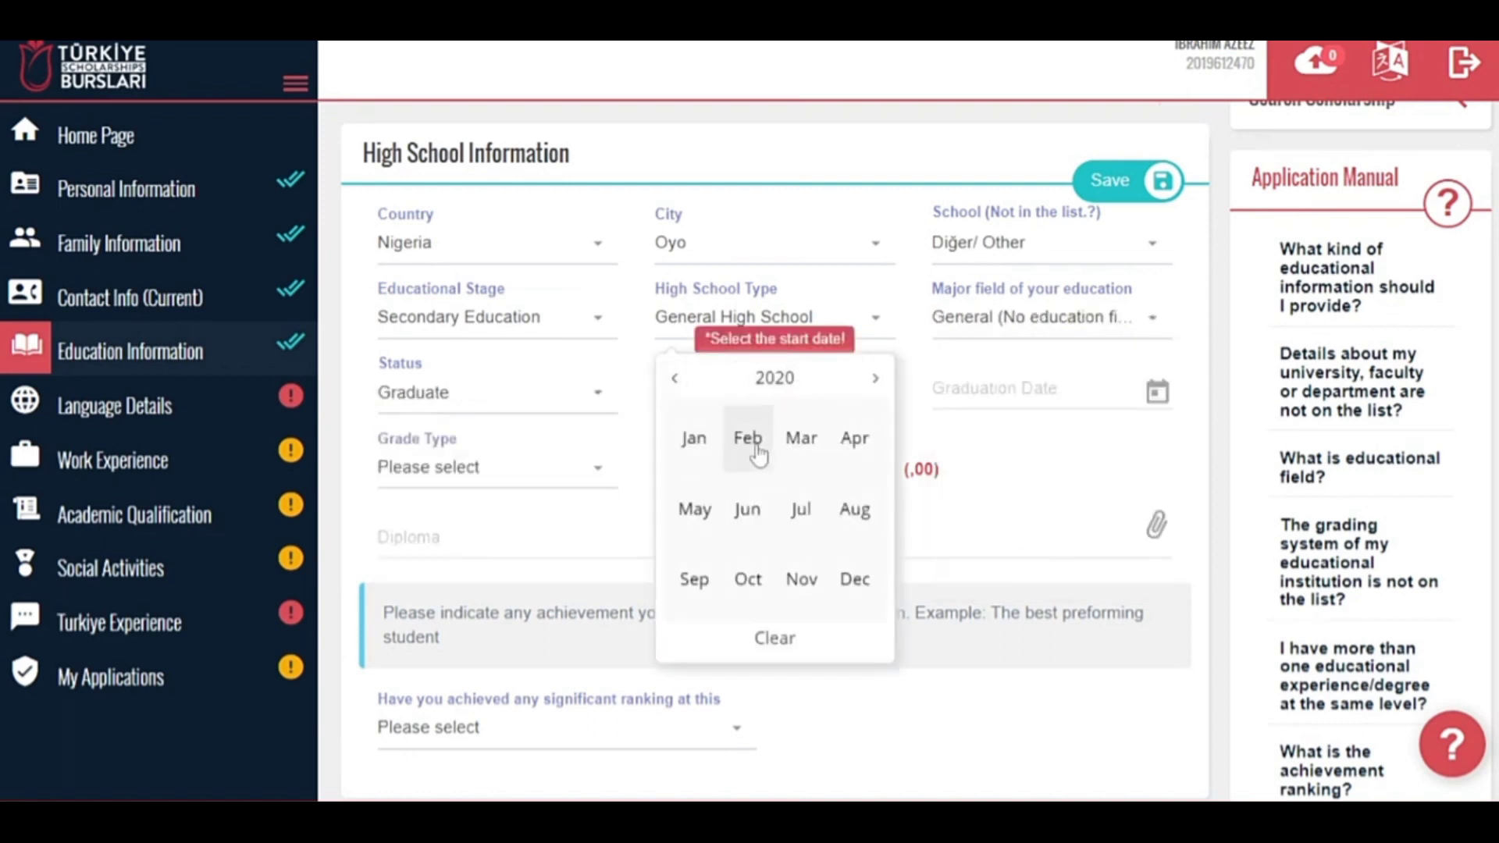
click(676, 384)
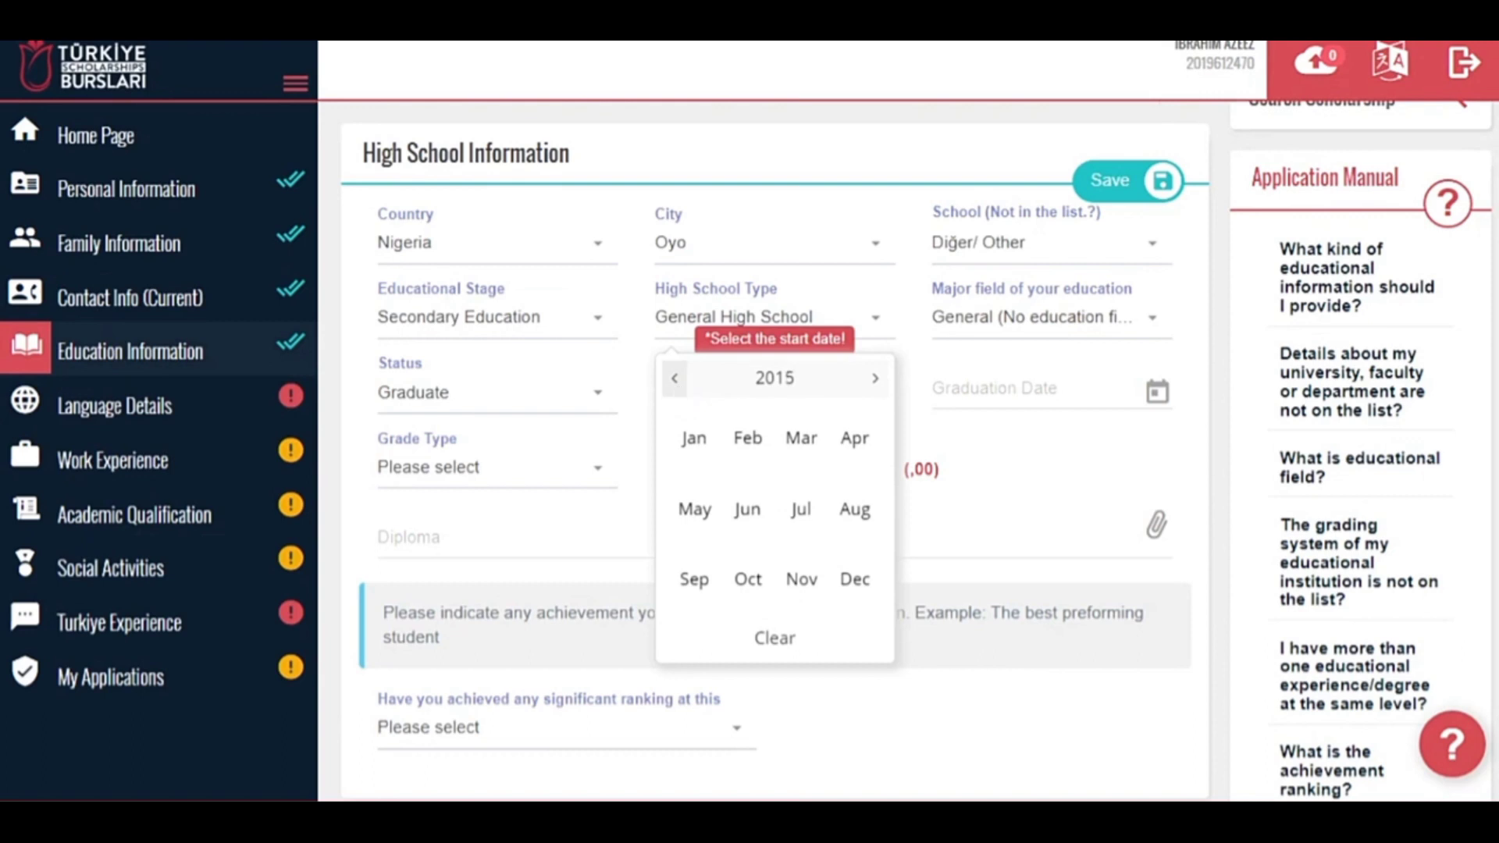
click(747, 438)
click(1015, 389)
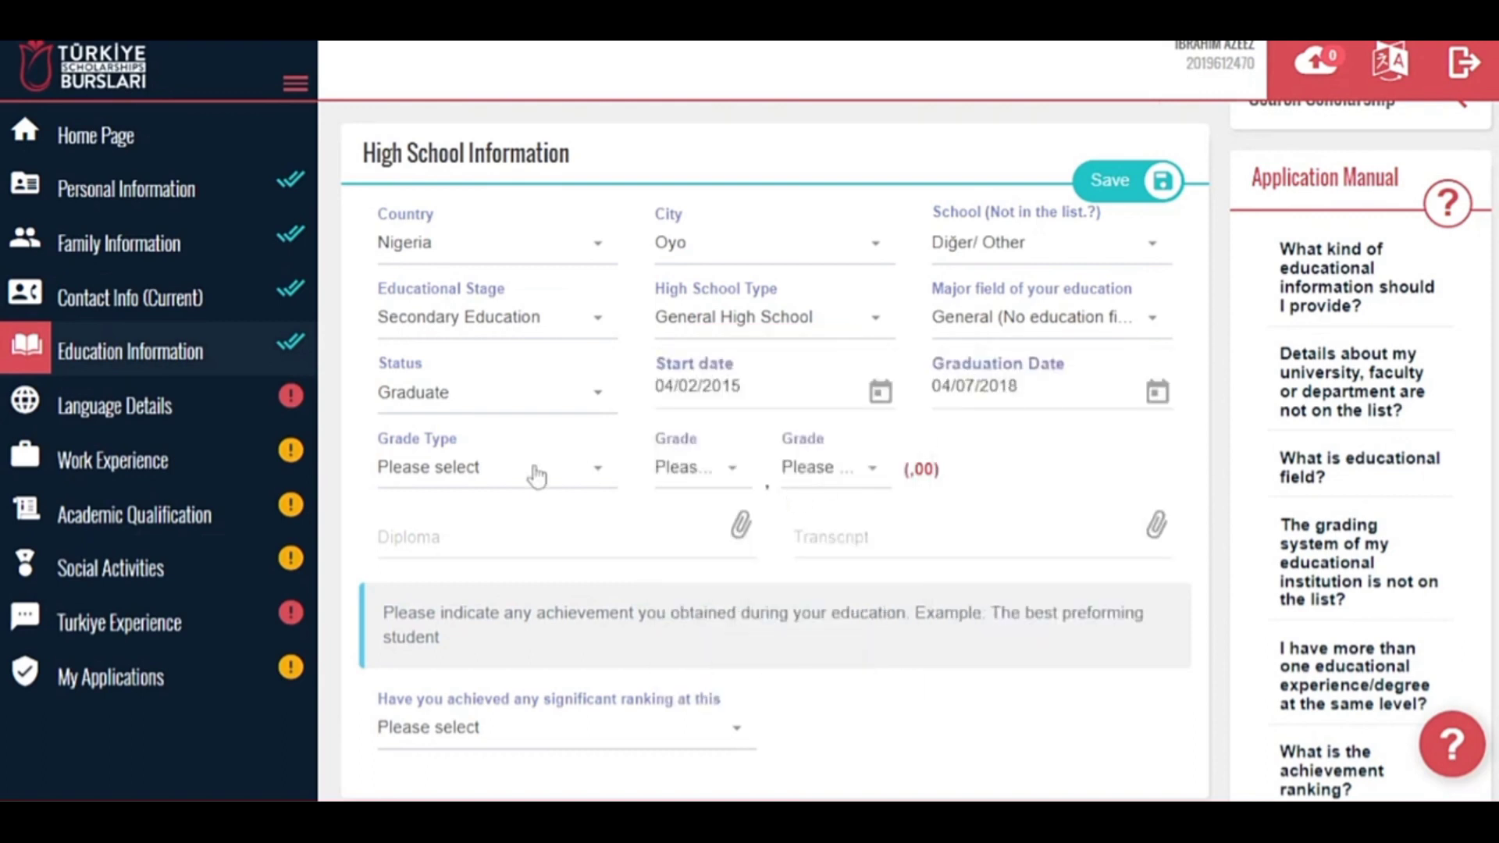
click(534, 470)
Choose the A1-F9 9 Point System with grade A1 and attach the diploma and transcript.
drag(614, 626, 616, 729)
click(445, 719)
click(713, 472)
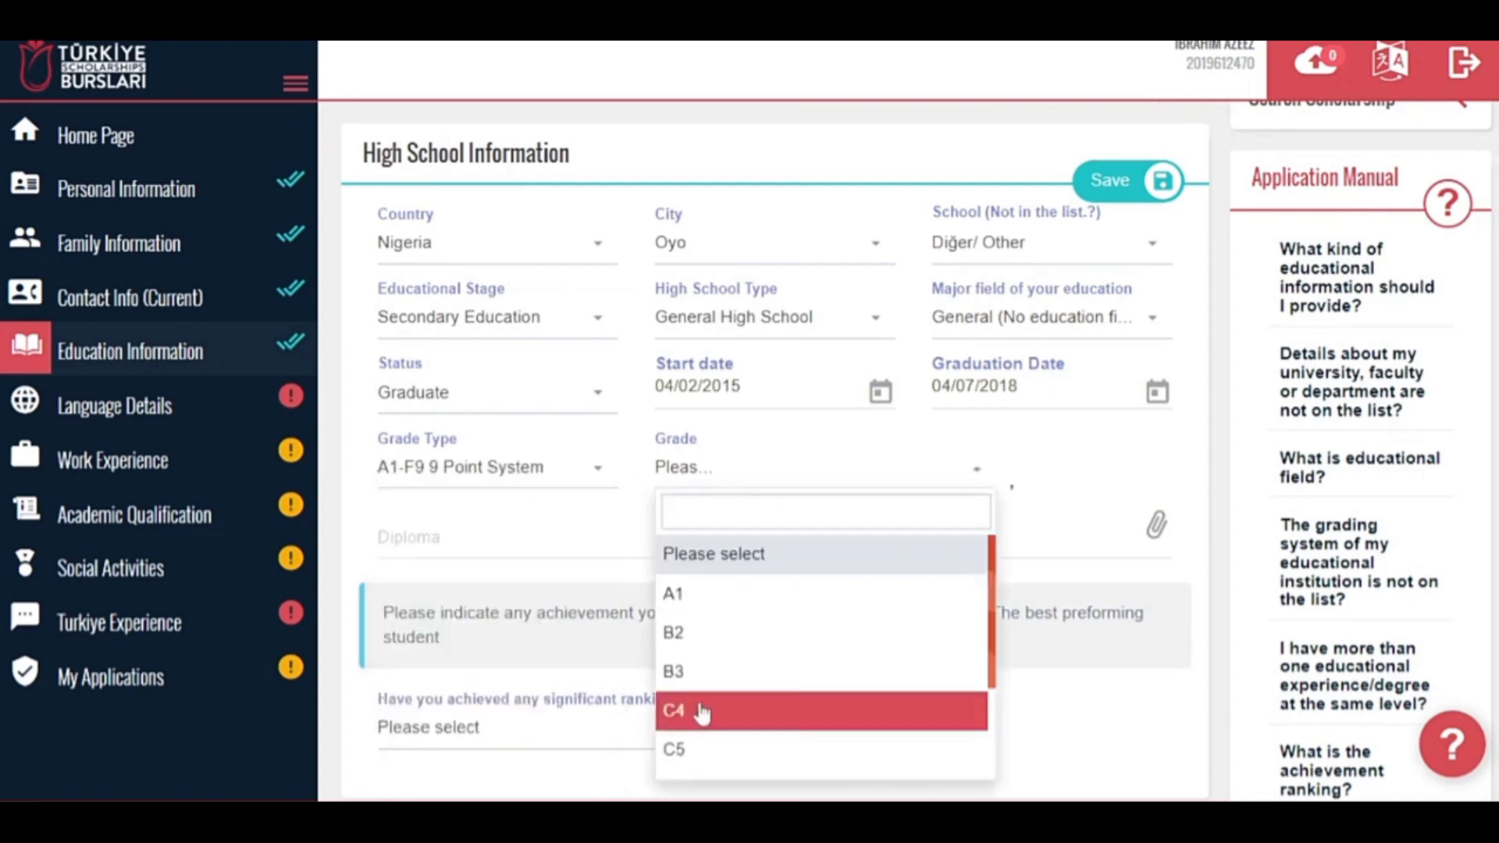
click(673, 593)
click(547, 537)
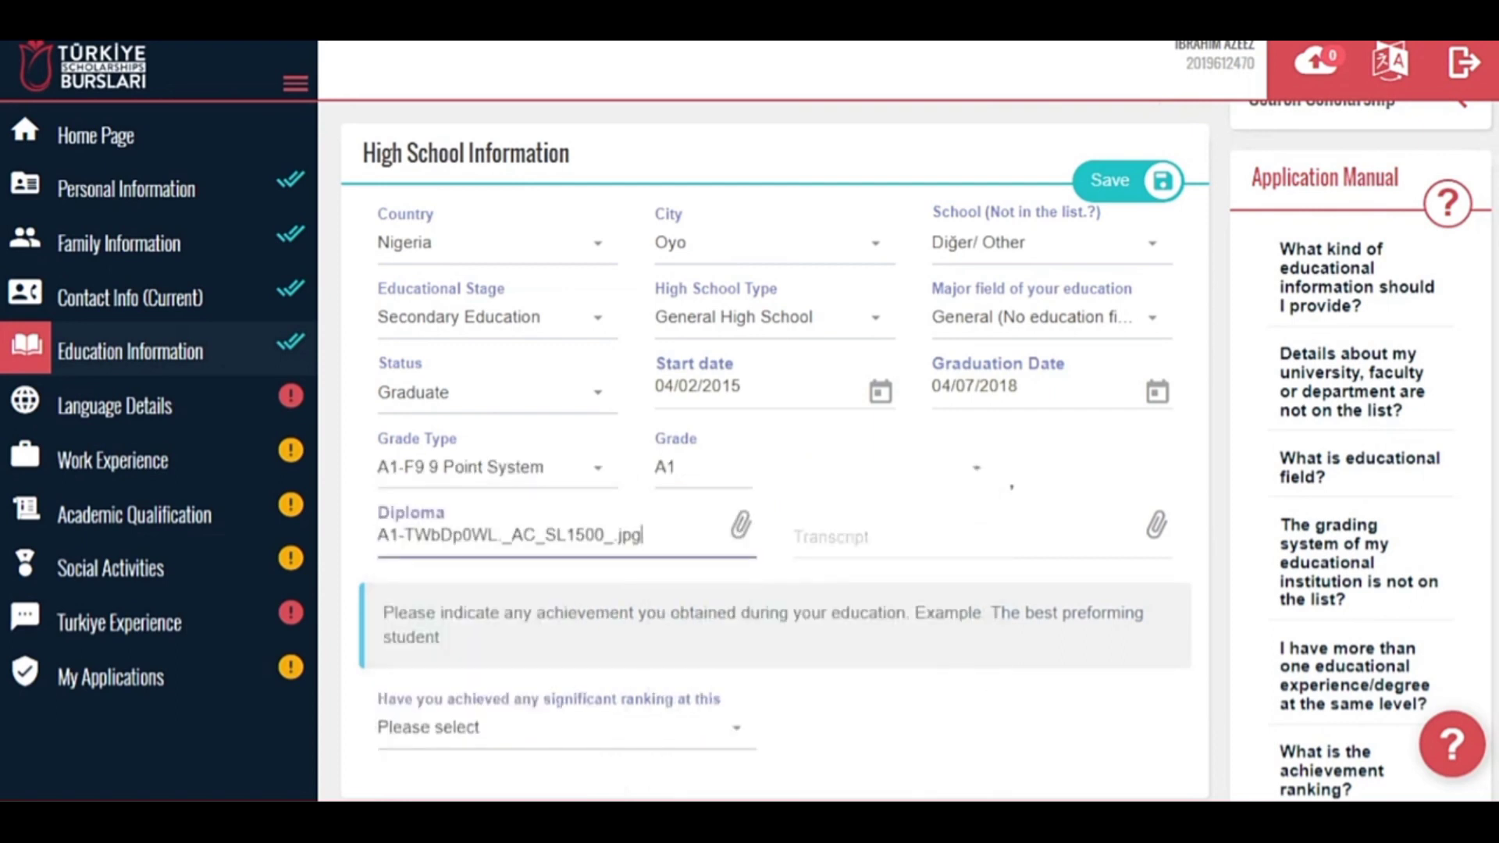
click(975, 537)
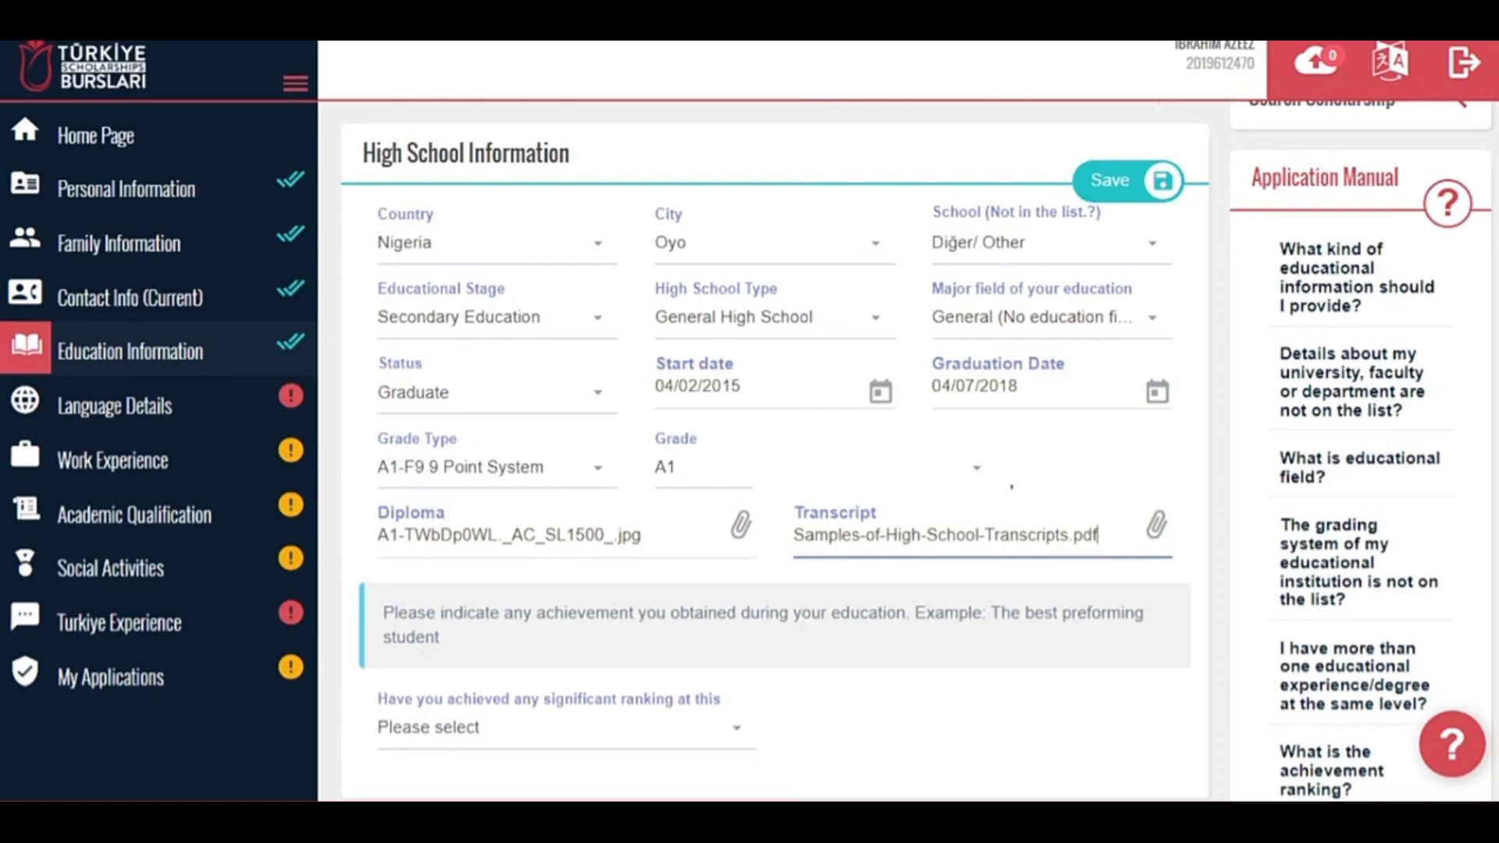
Answer Yes to a significant ranking, with field of achievement City and rank 1.
scroll(772, 468, down, 2)
click(664, 547)
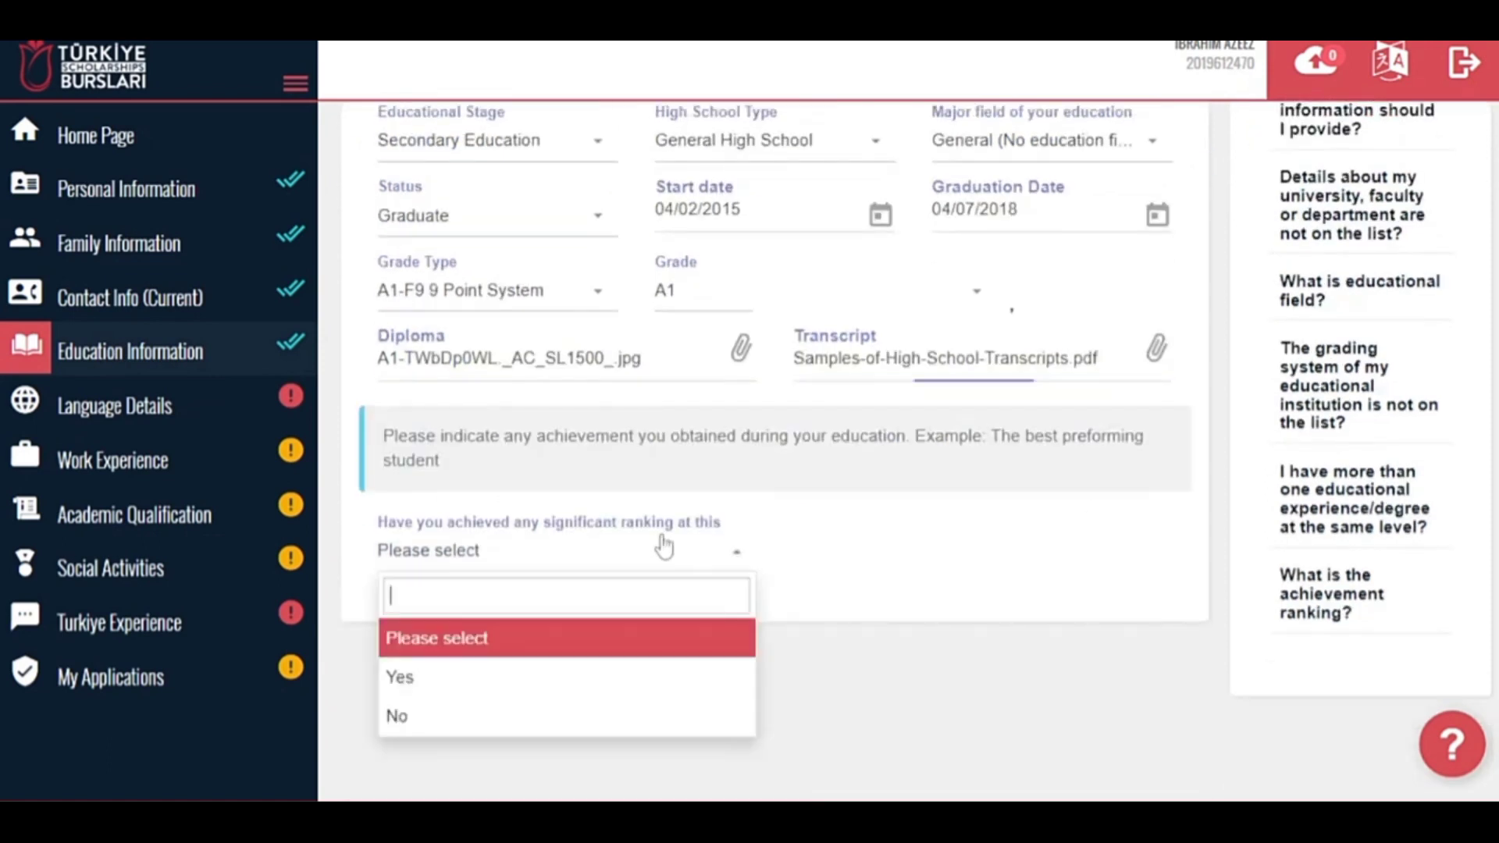
click(515, 675)
click(460, 624)
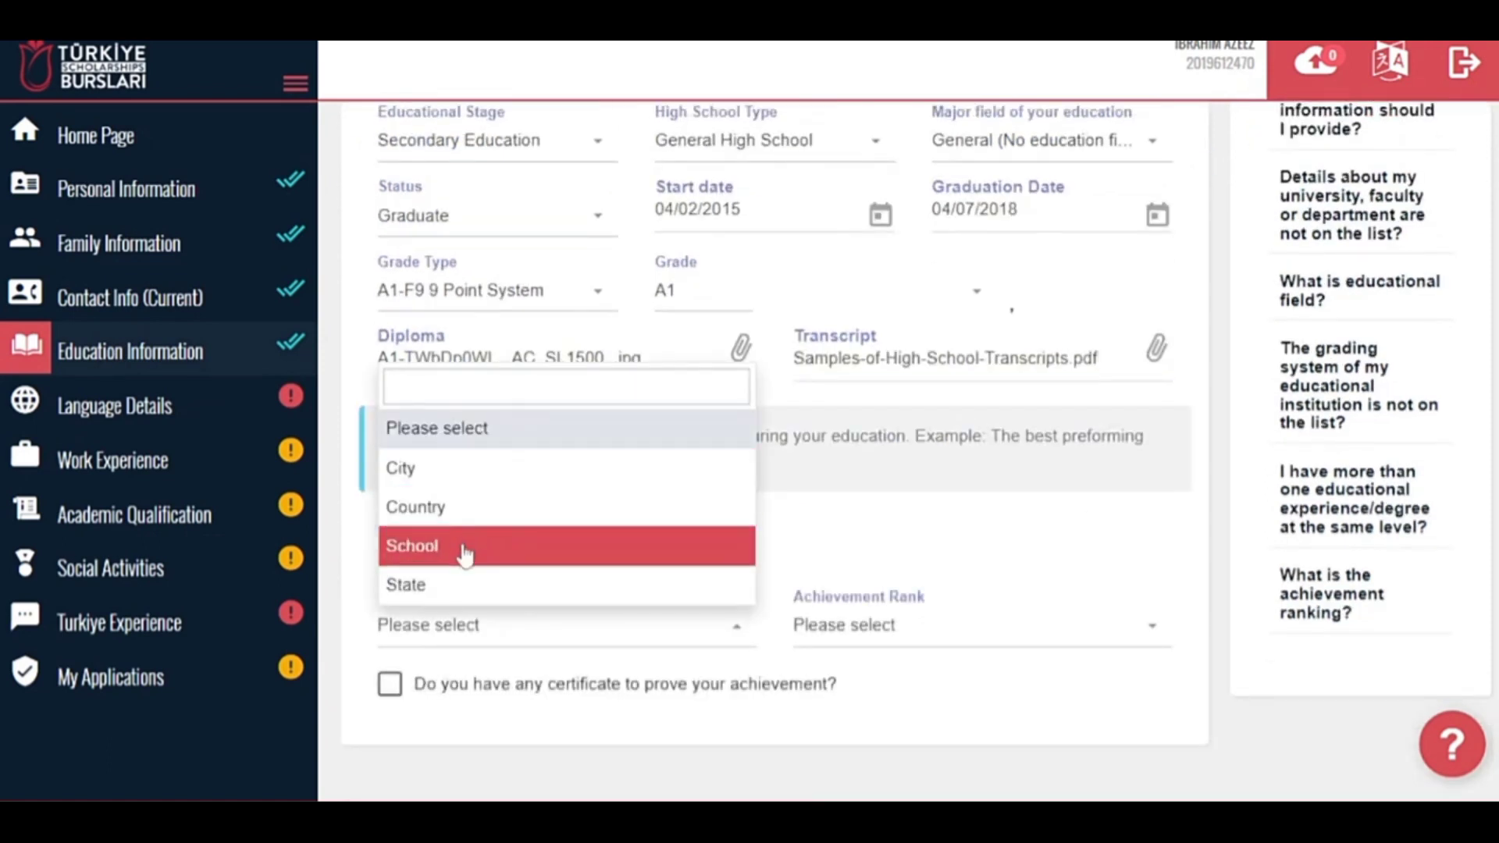
click(453, 587)
click(734, 624)
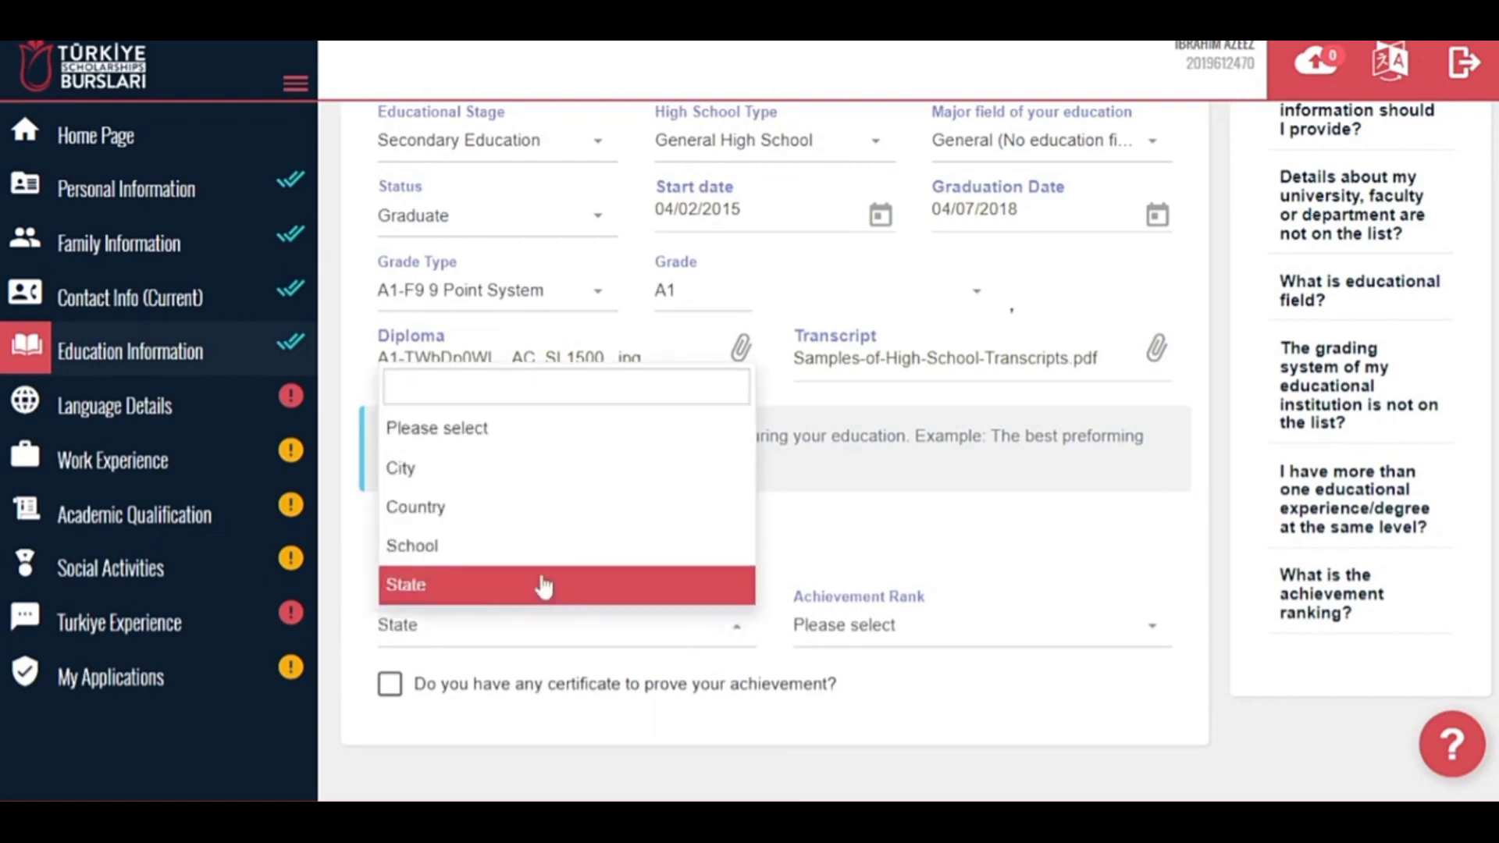
click(516, 472)
click(858, 625)
Save the high school information and move on to Language Details.
click(819, 505)
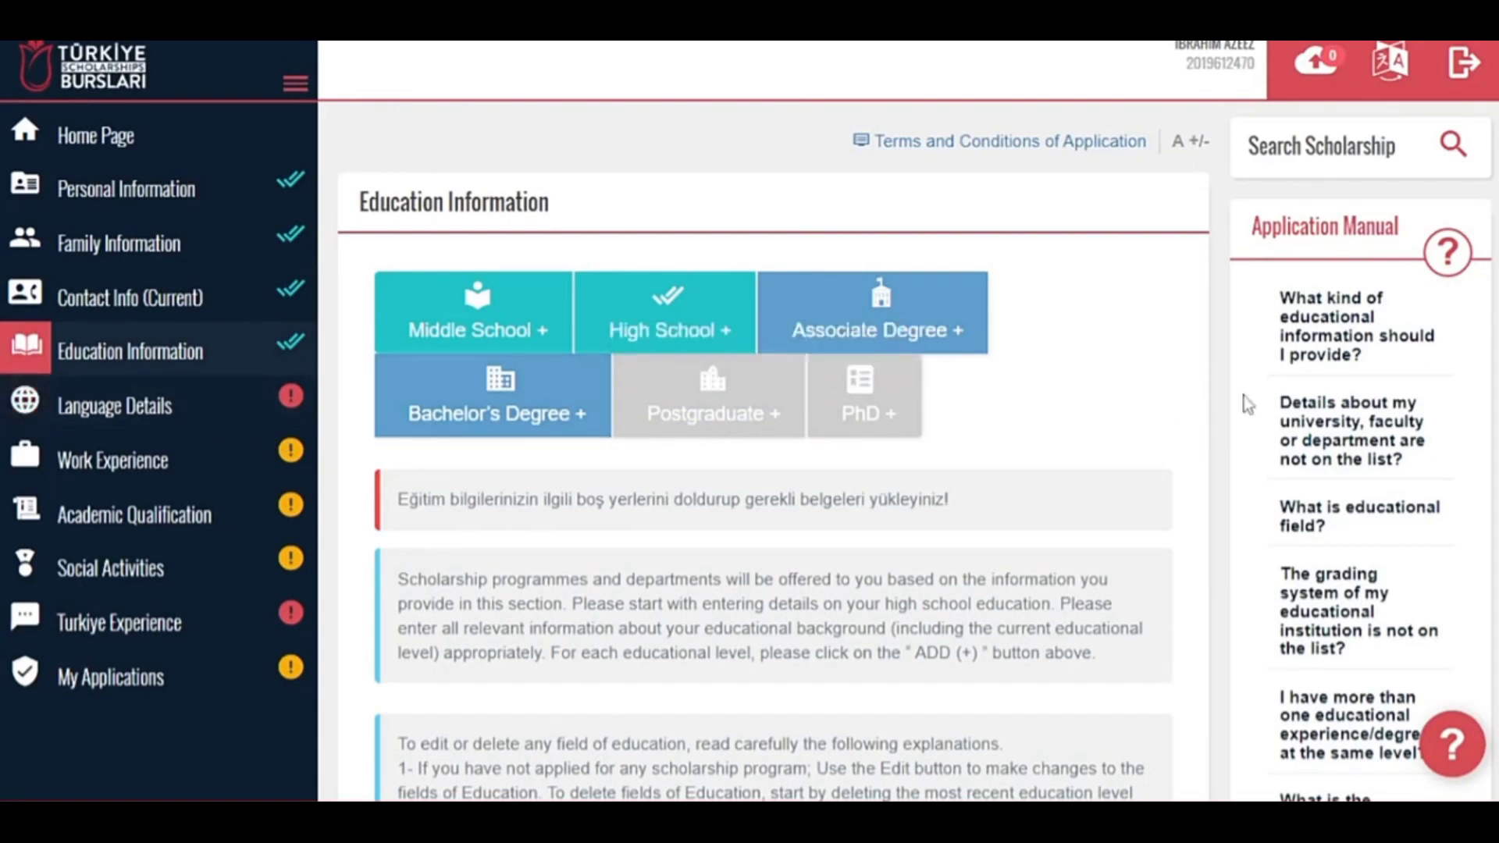
scroll(916, 451, down, 1)
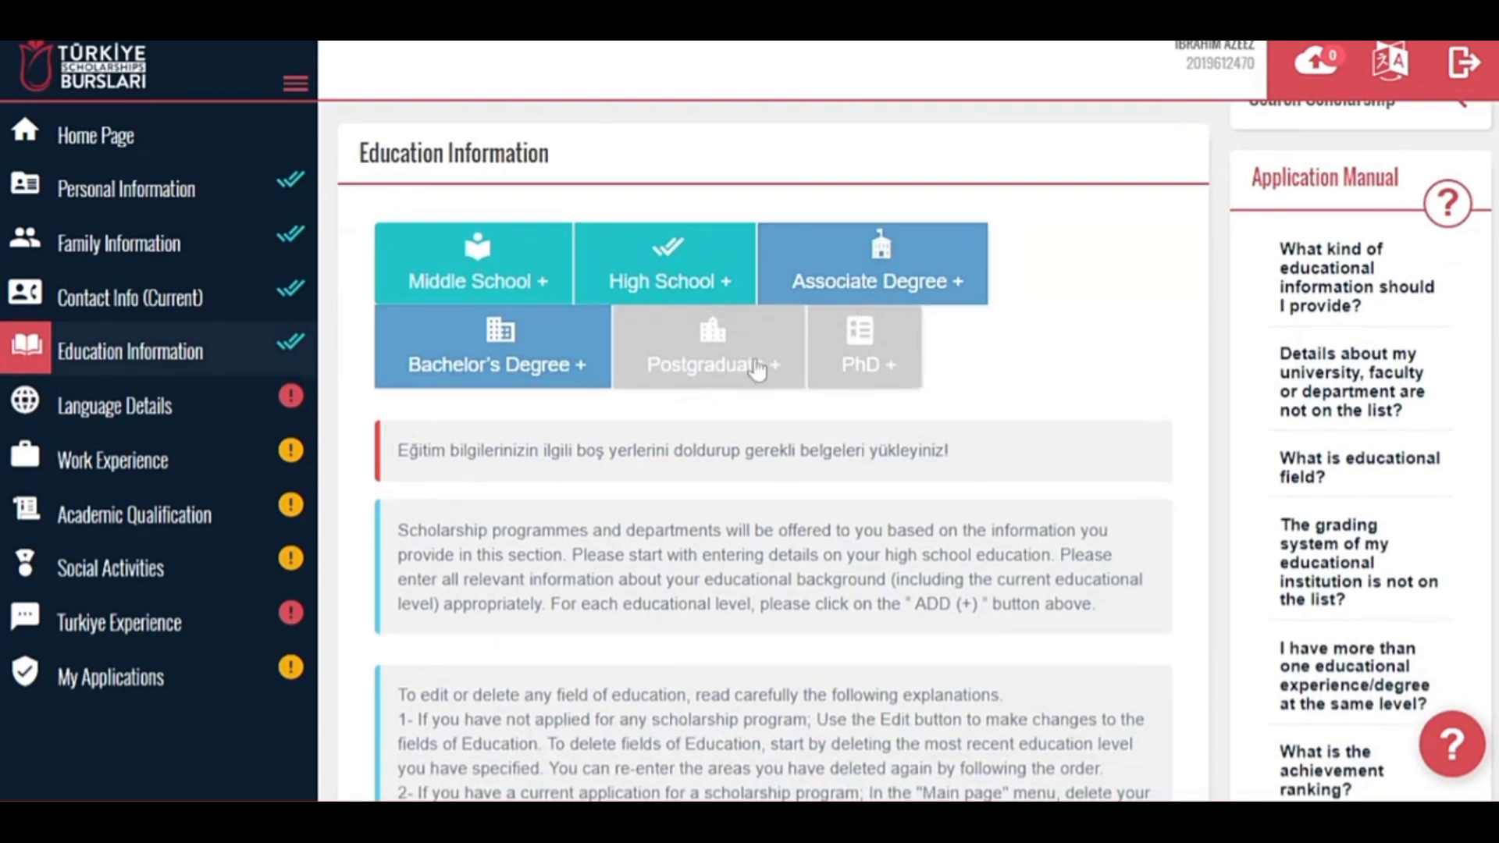
click(218, 412)
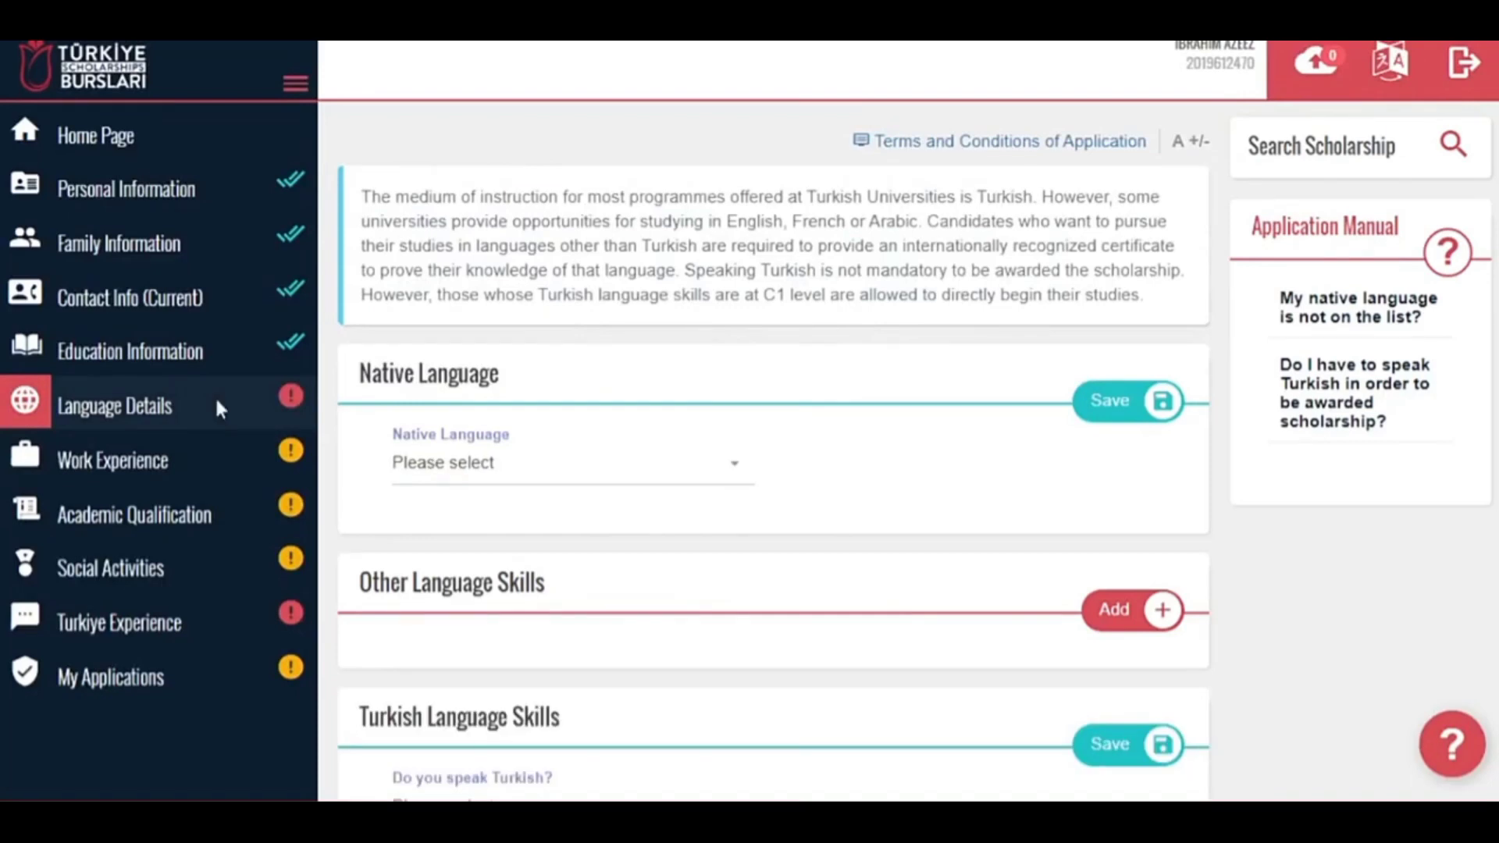
Set English as the native language and save it.
click(666, 472)
text(eng)
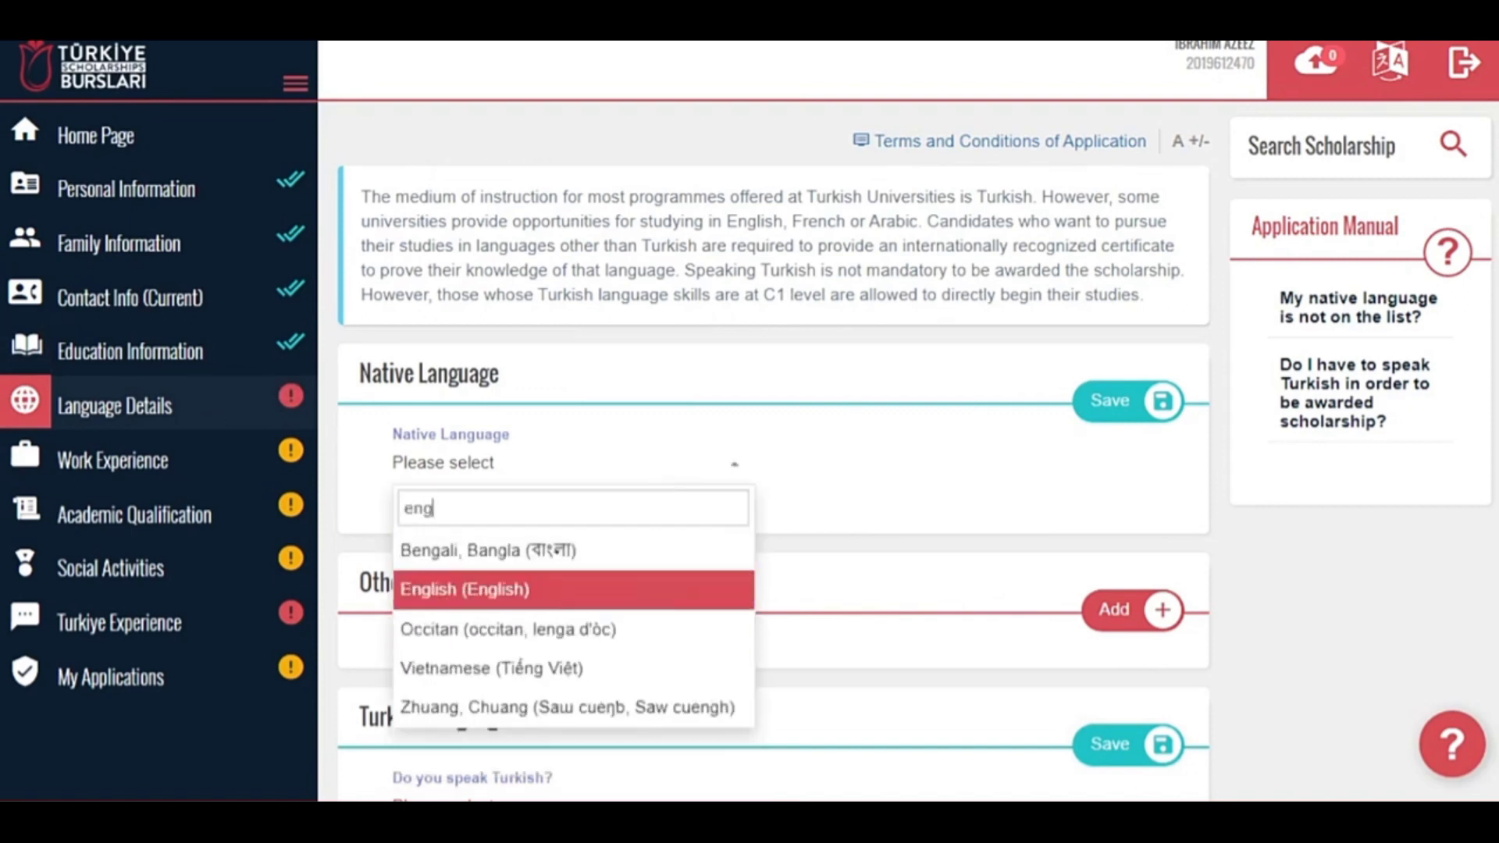
click(576, 600)
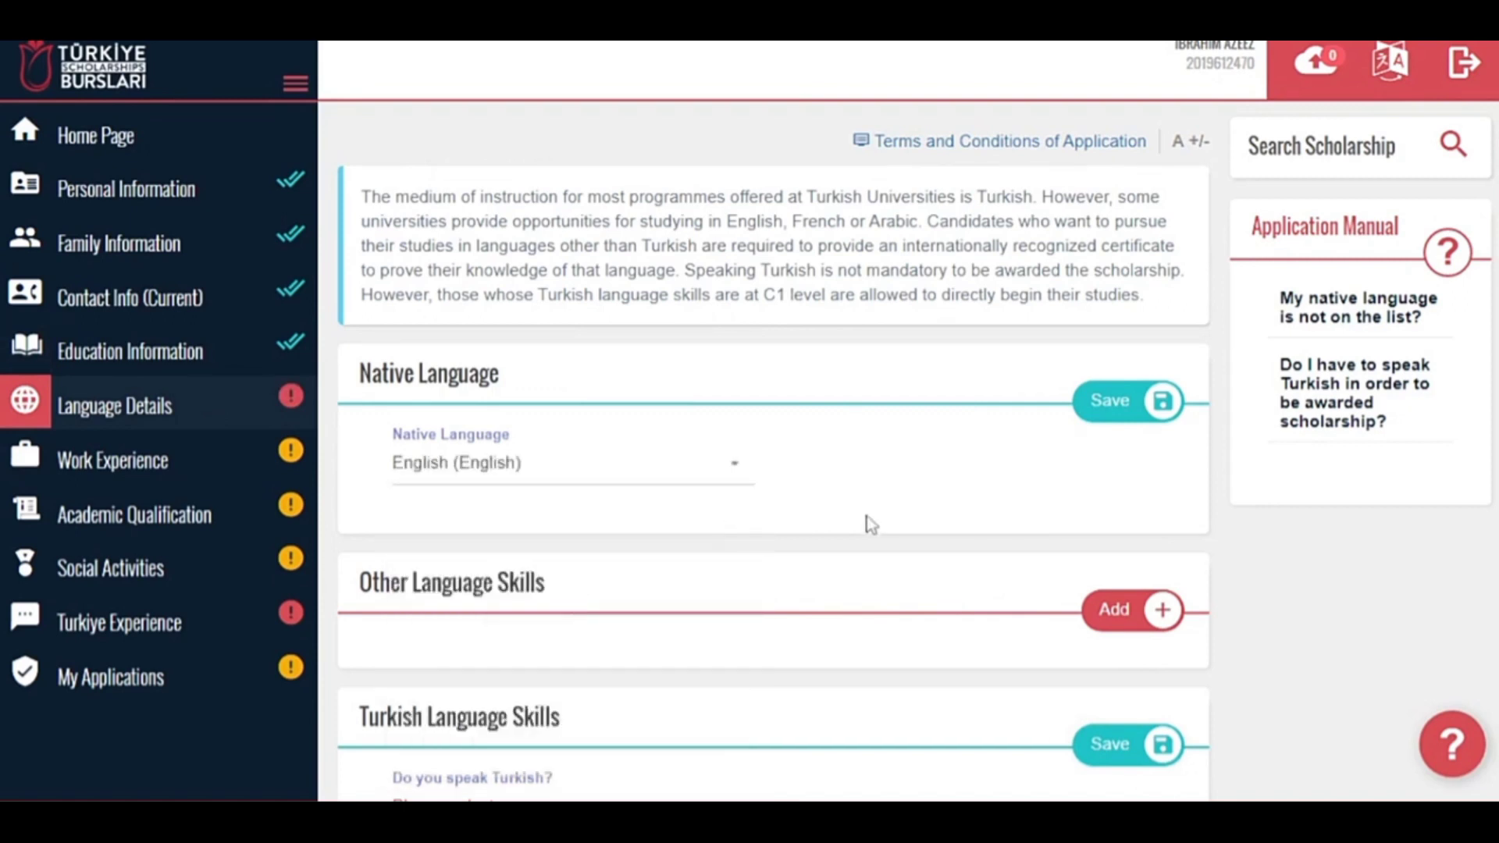
click(1145, 412)
Add Arabic as another language at Intermediate level and save it.
scroll(733, 518, down, 3)
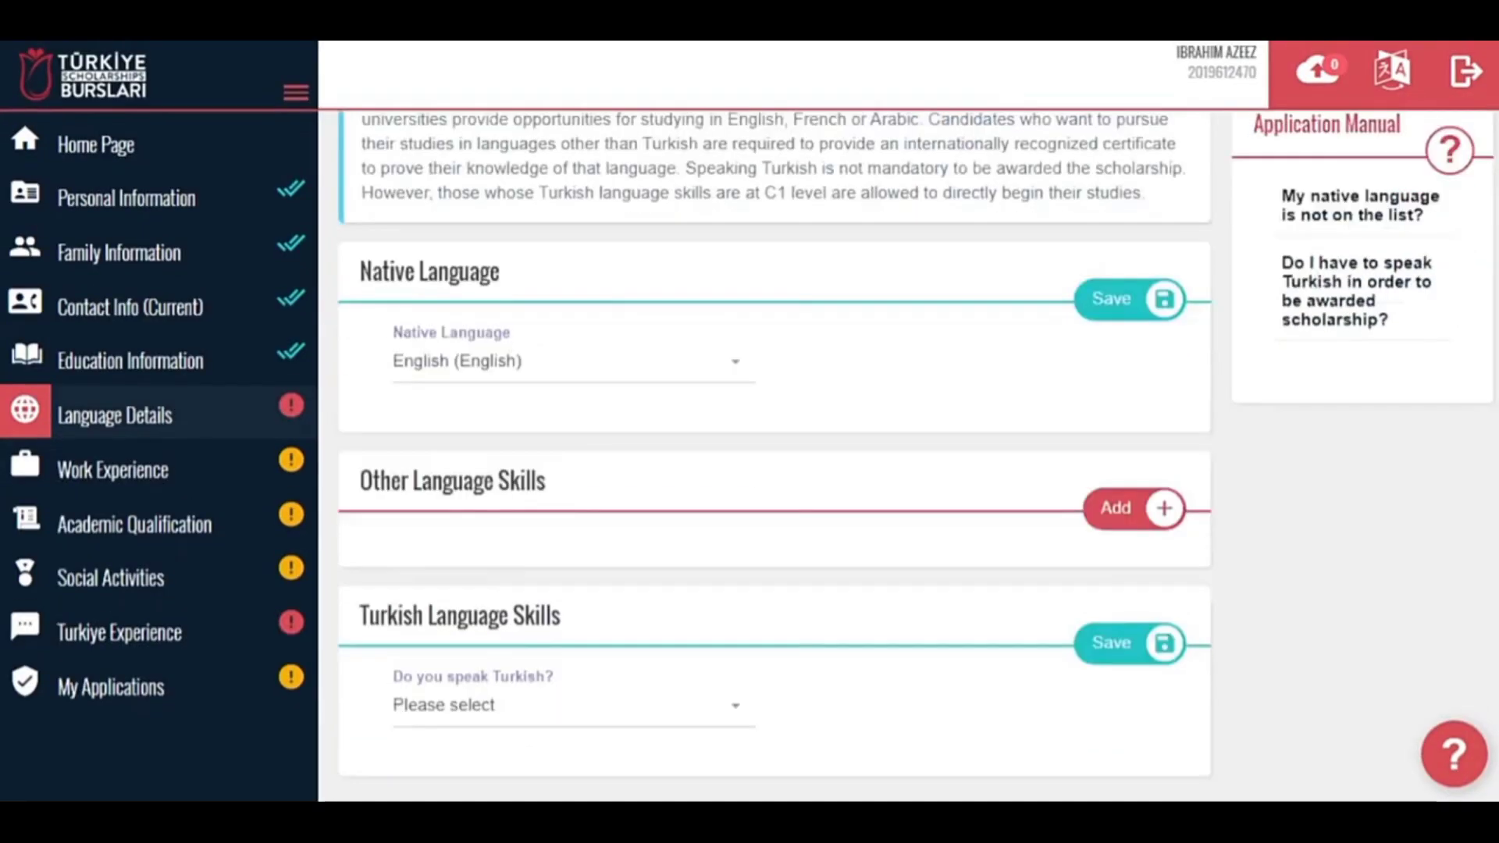
click(1146, 394)
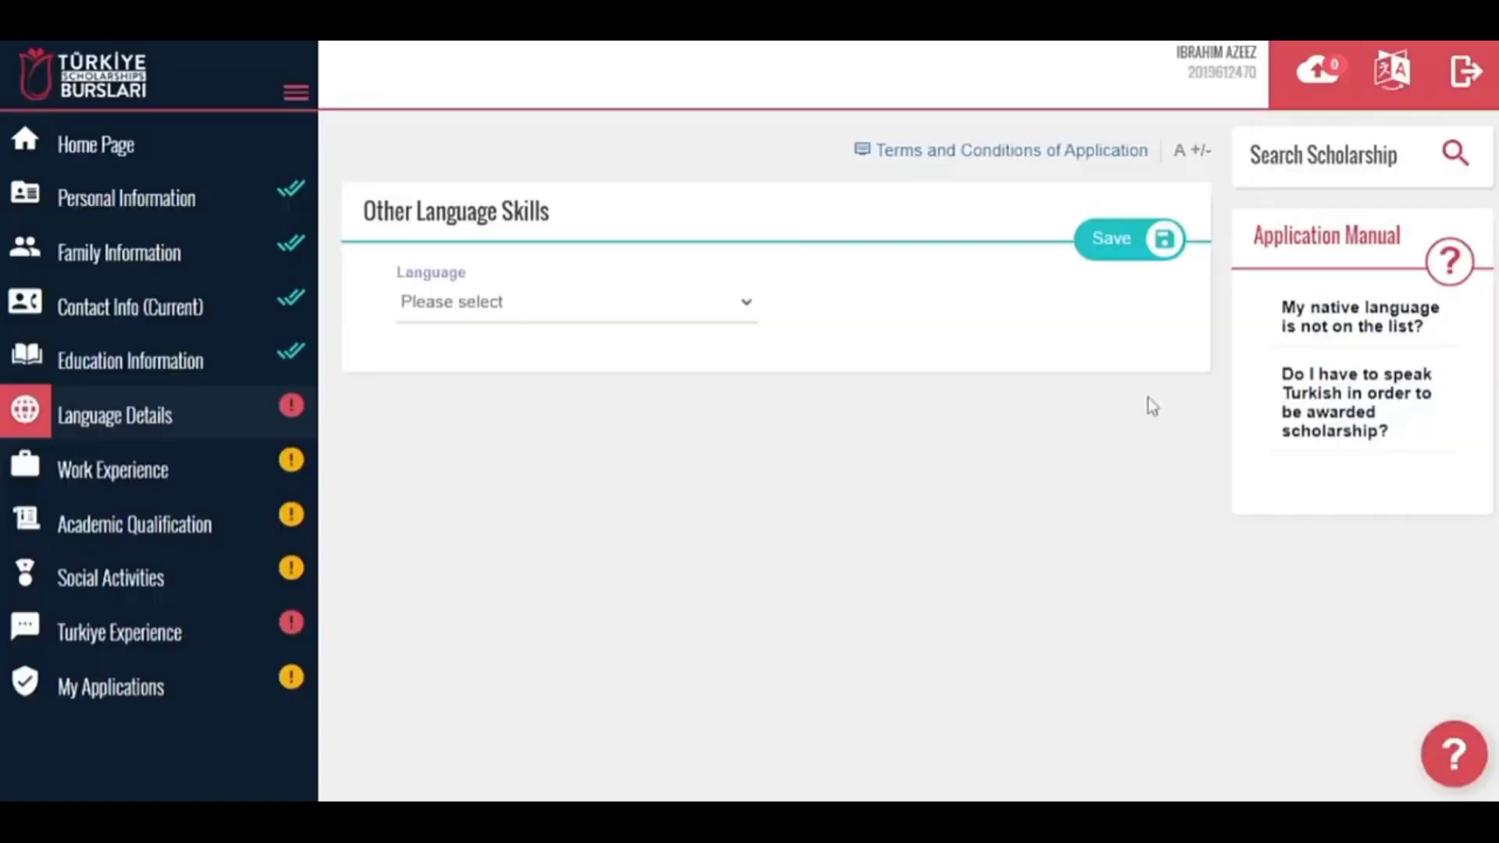
click(700, 304)
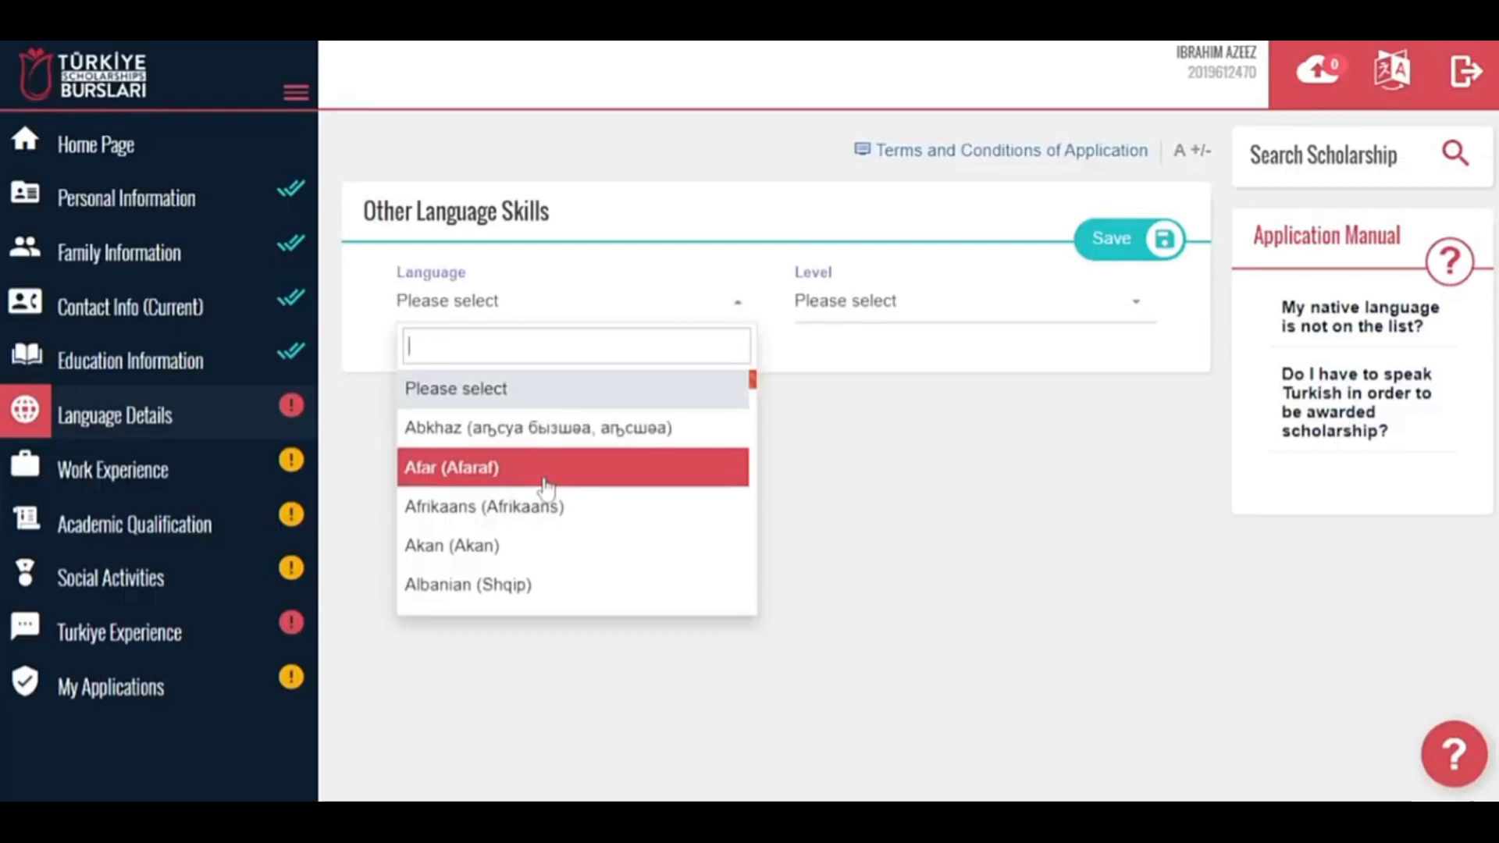
text(Ara)
click(517, 431)
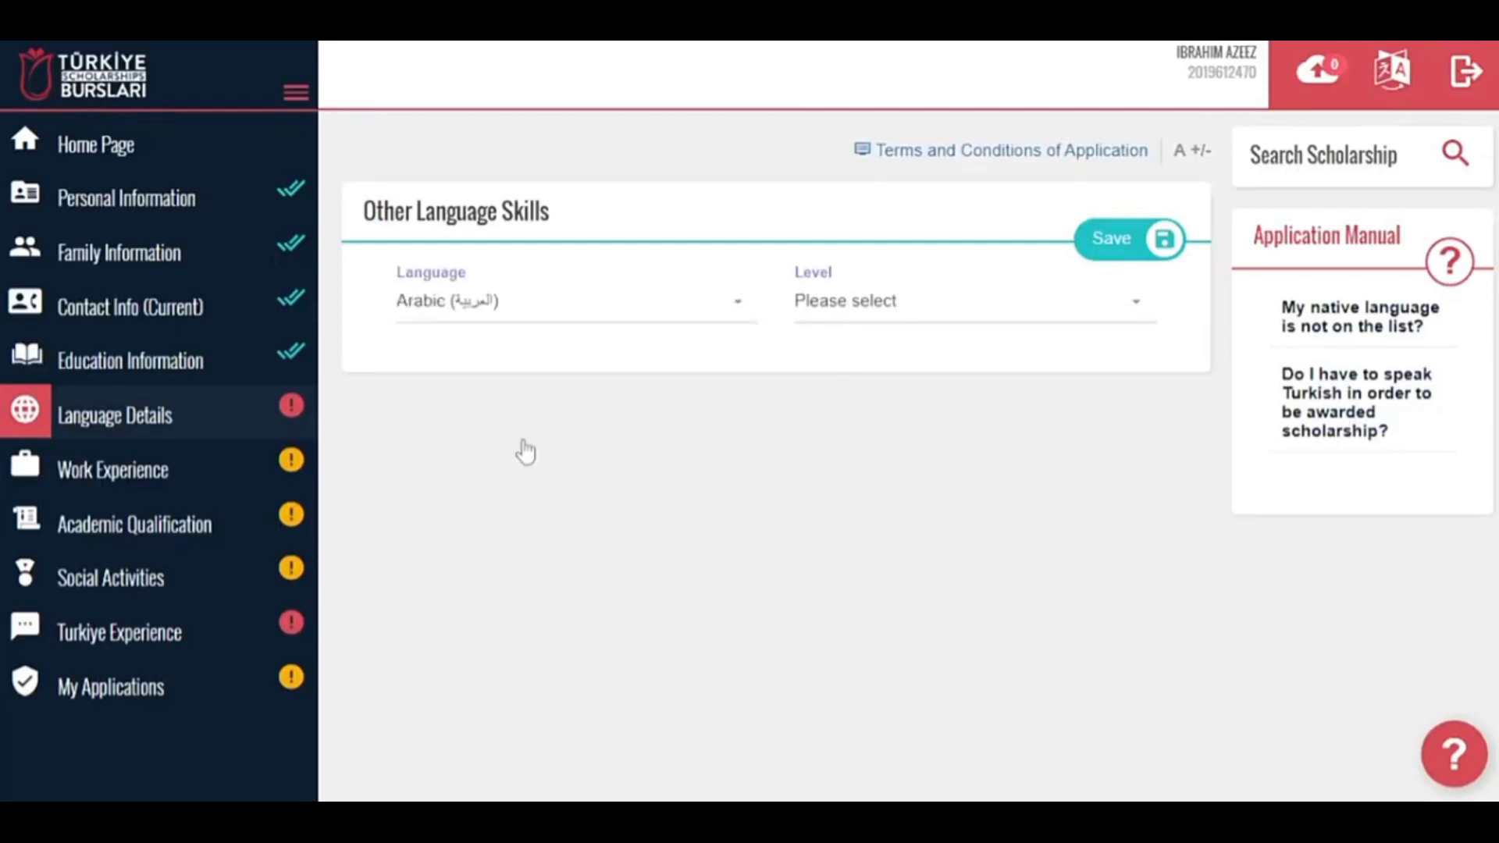
click(888, 305)
click(897, 506)
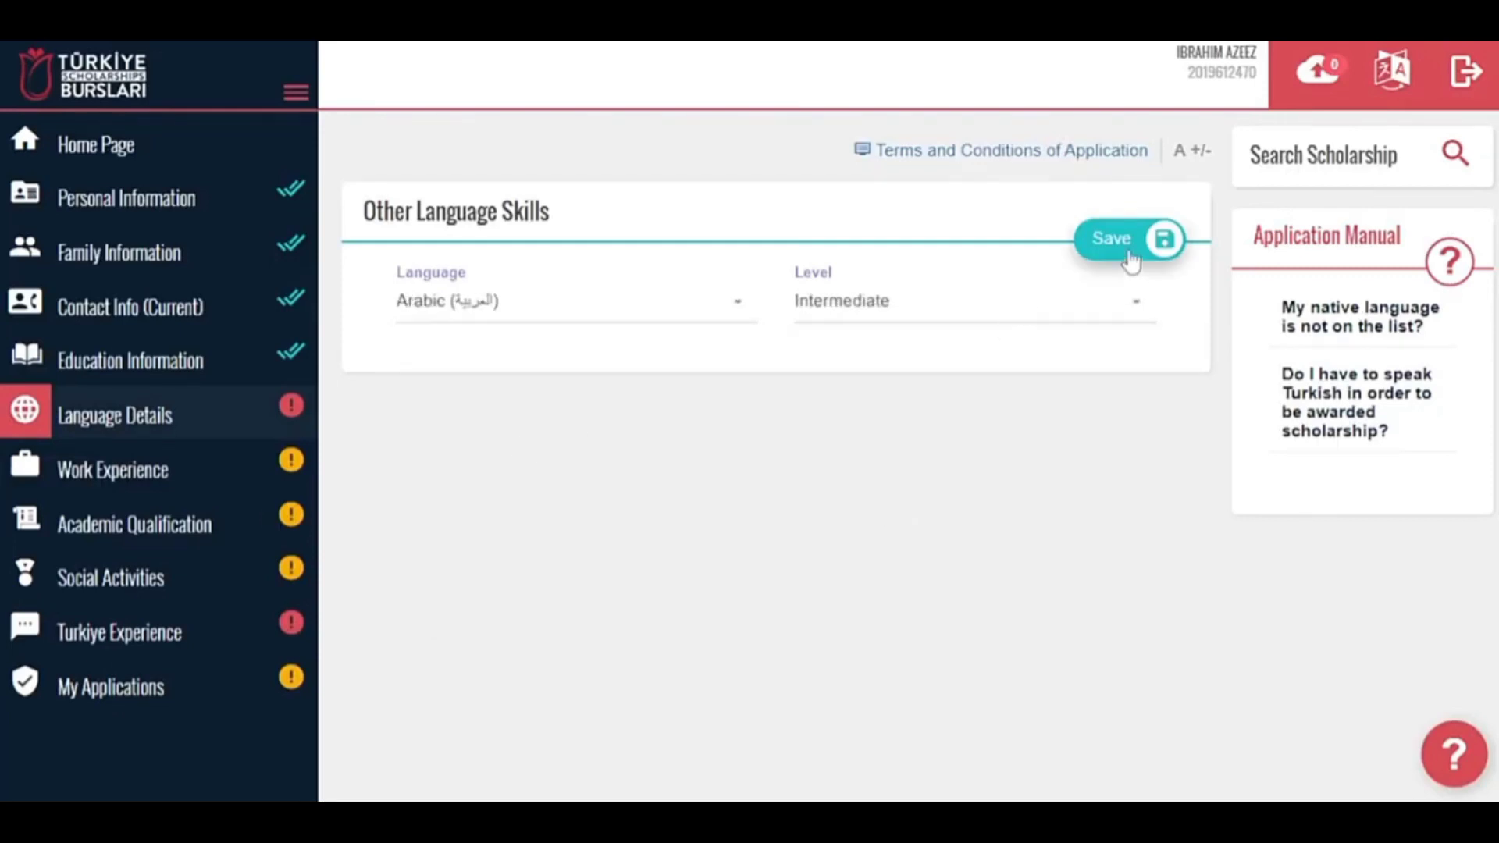
click(1131, 242)
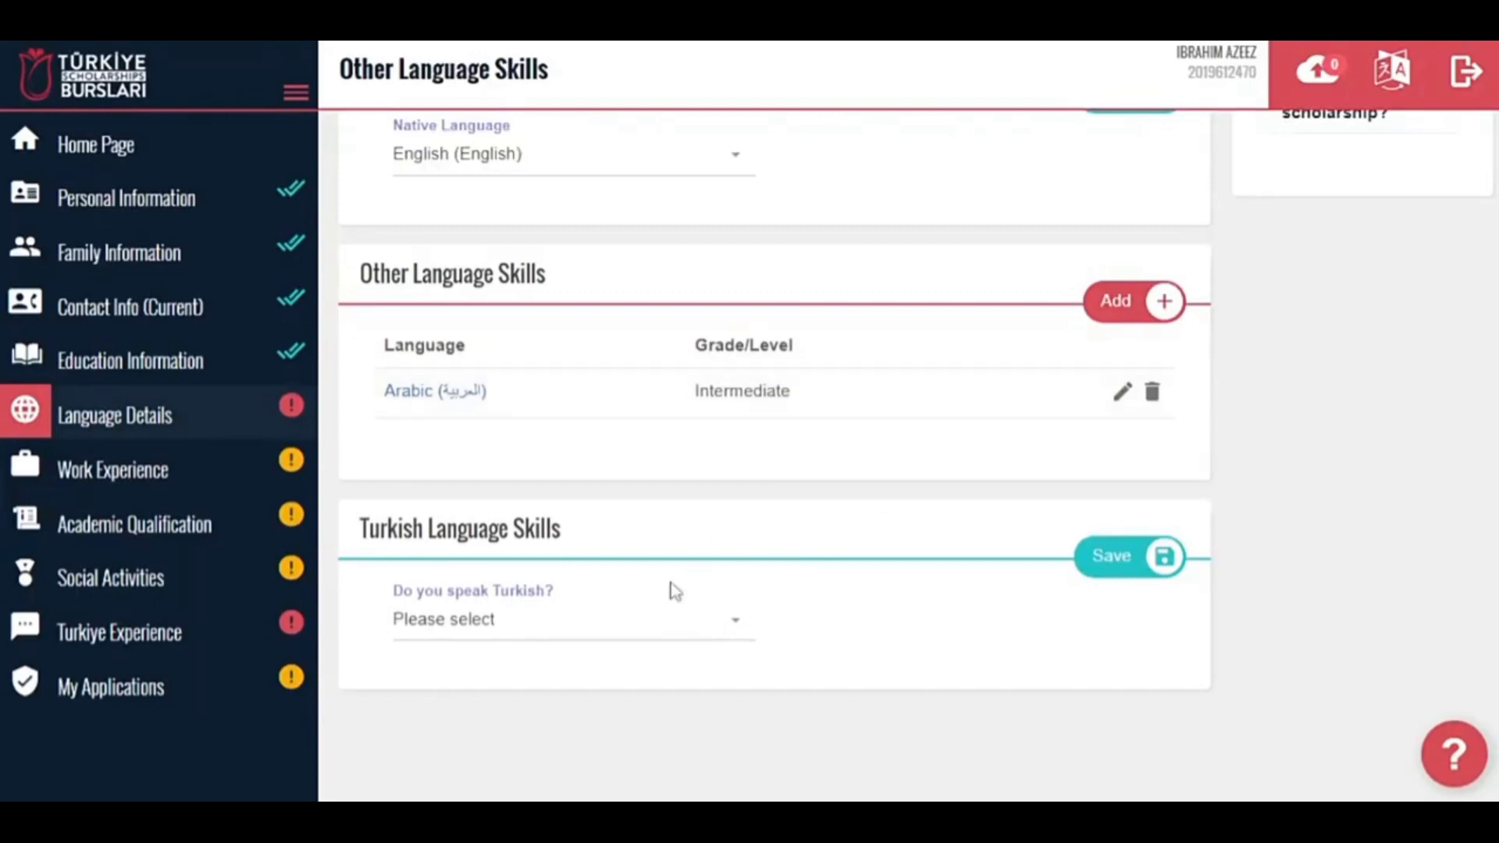
Answer No to 'Do you speak Turkish?' and save.
click(659, 630)
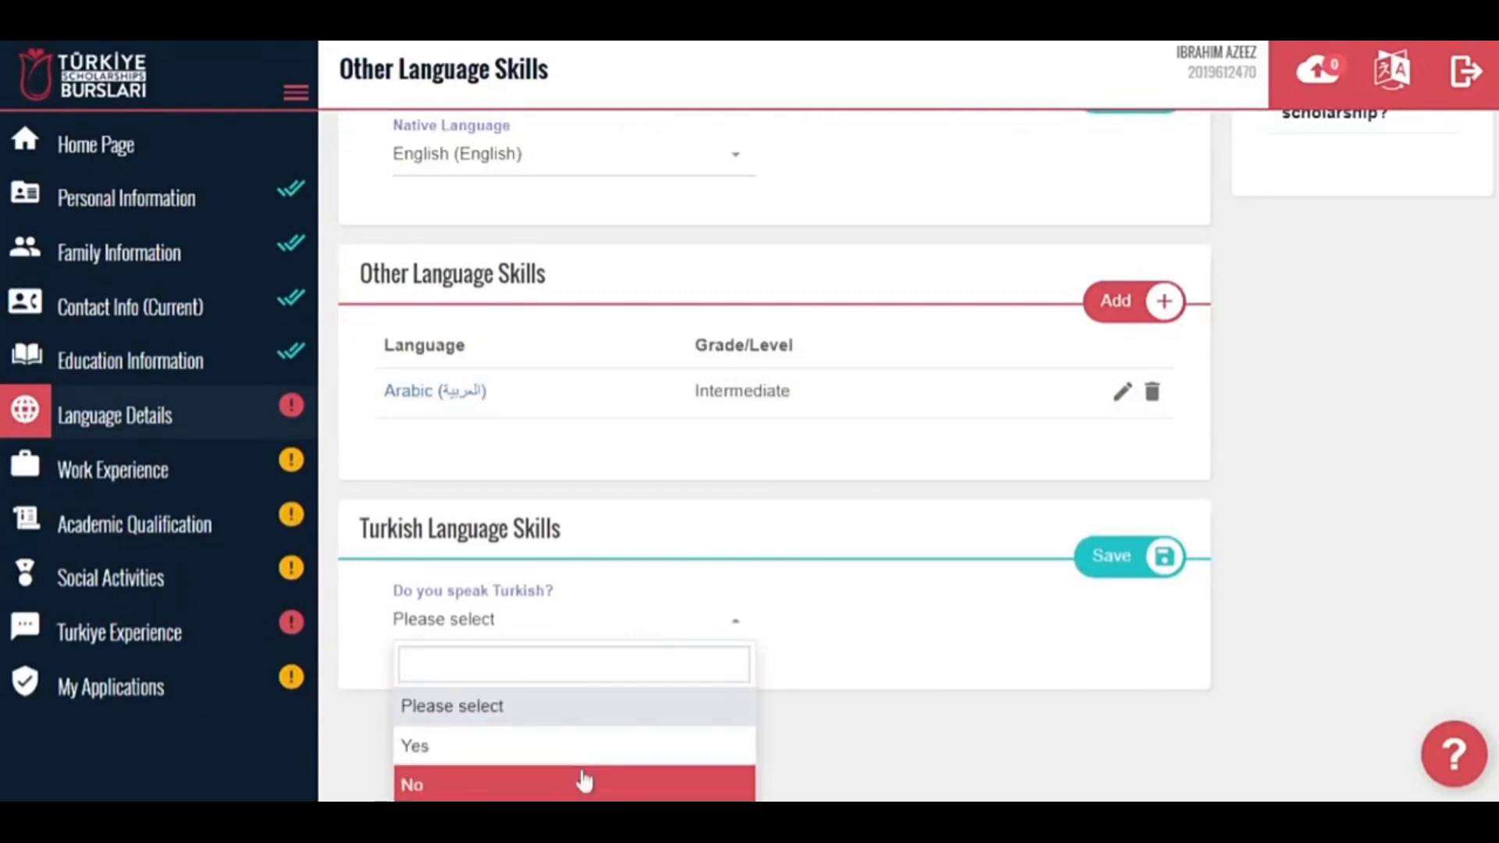
click(584, 781)
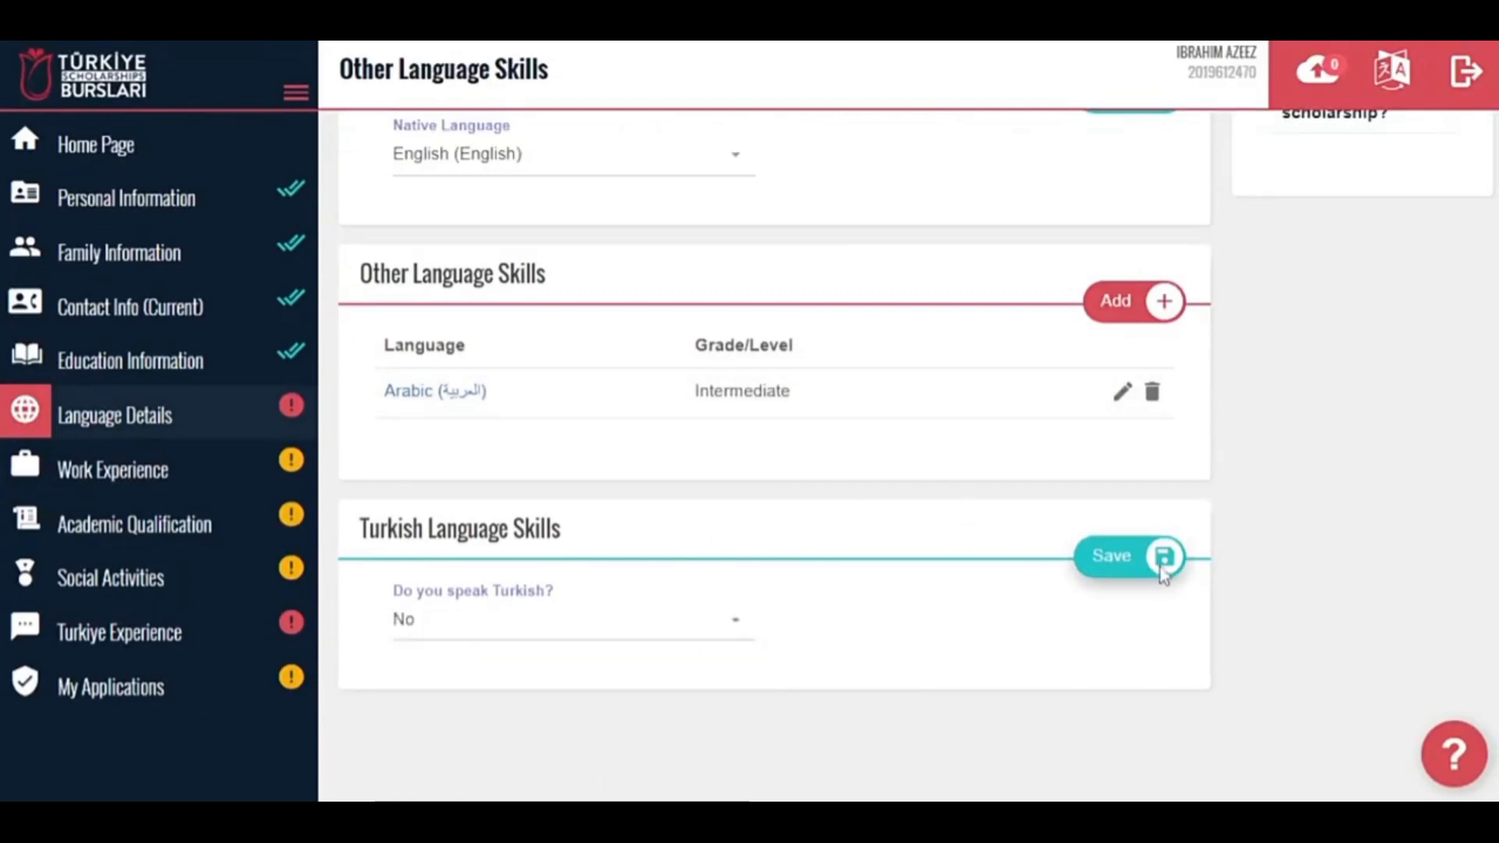
click(1163, 561)
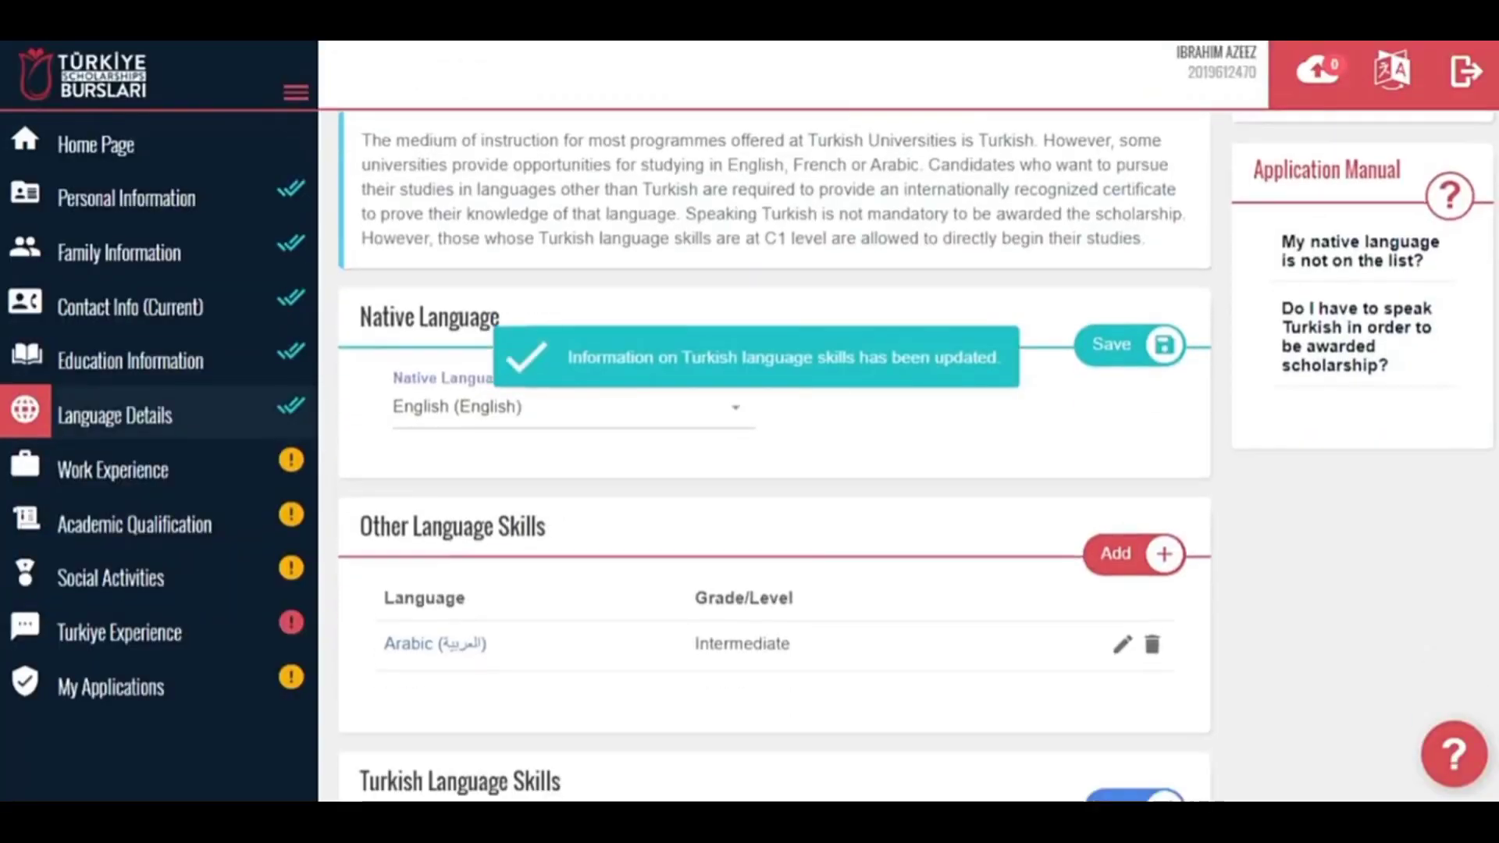
Start a new work experience entry in Nigeria for the company ABC Limited.
click(195, 470)
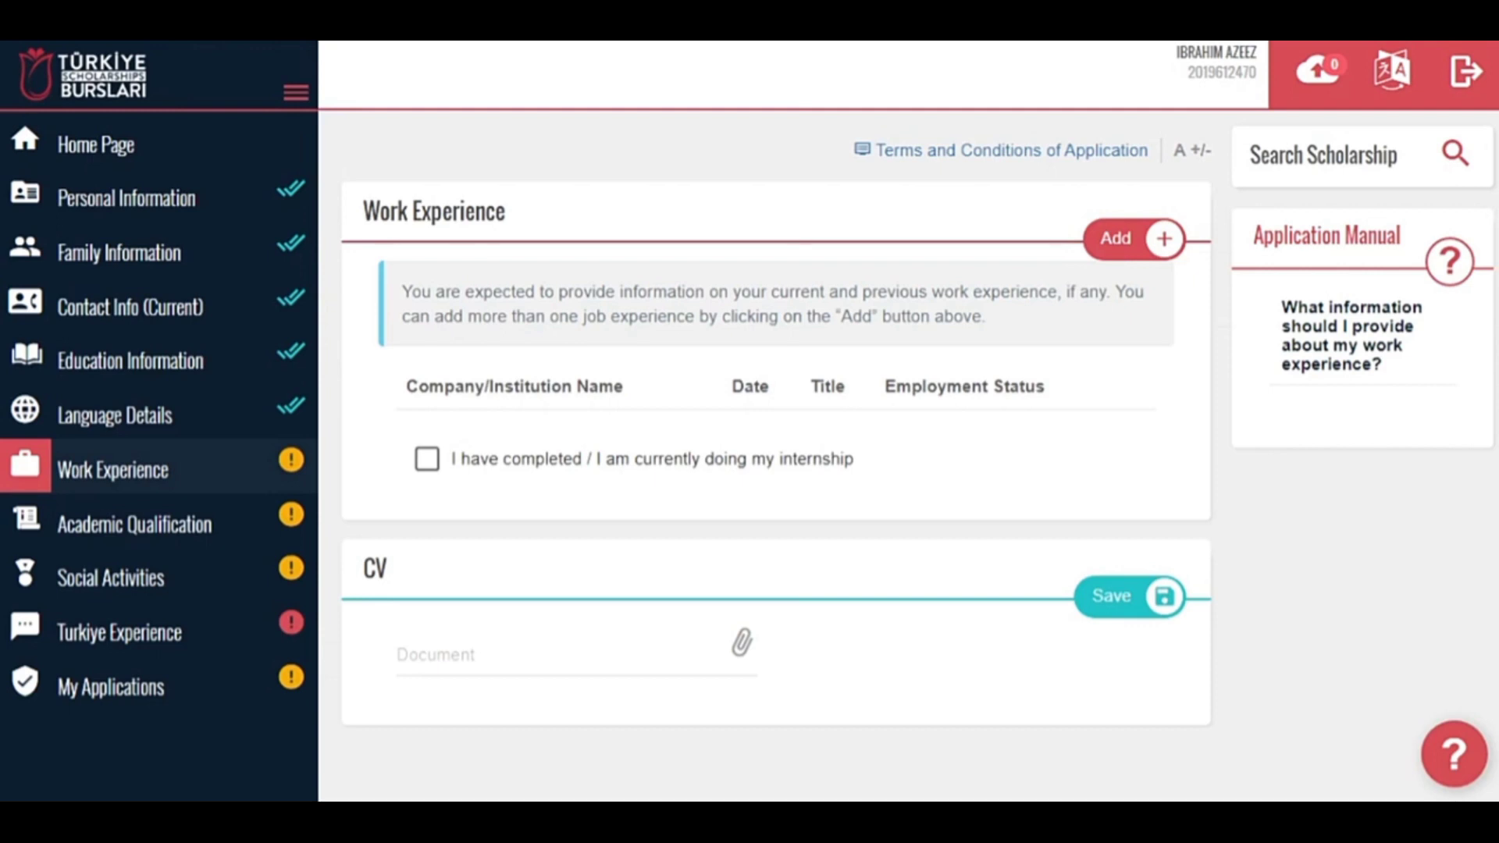
click(1152, 248)
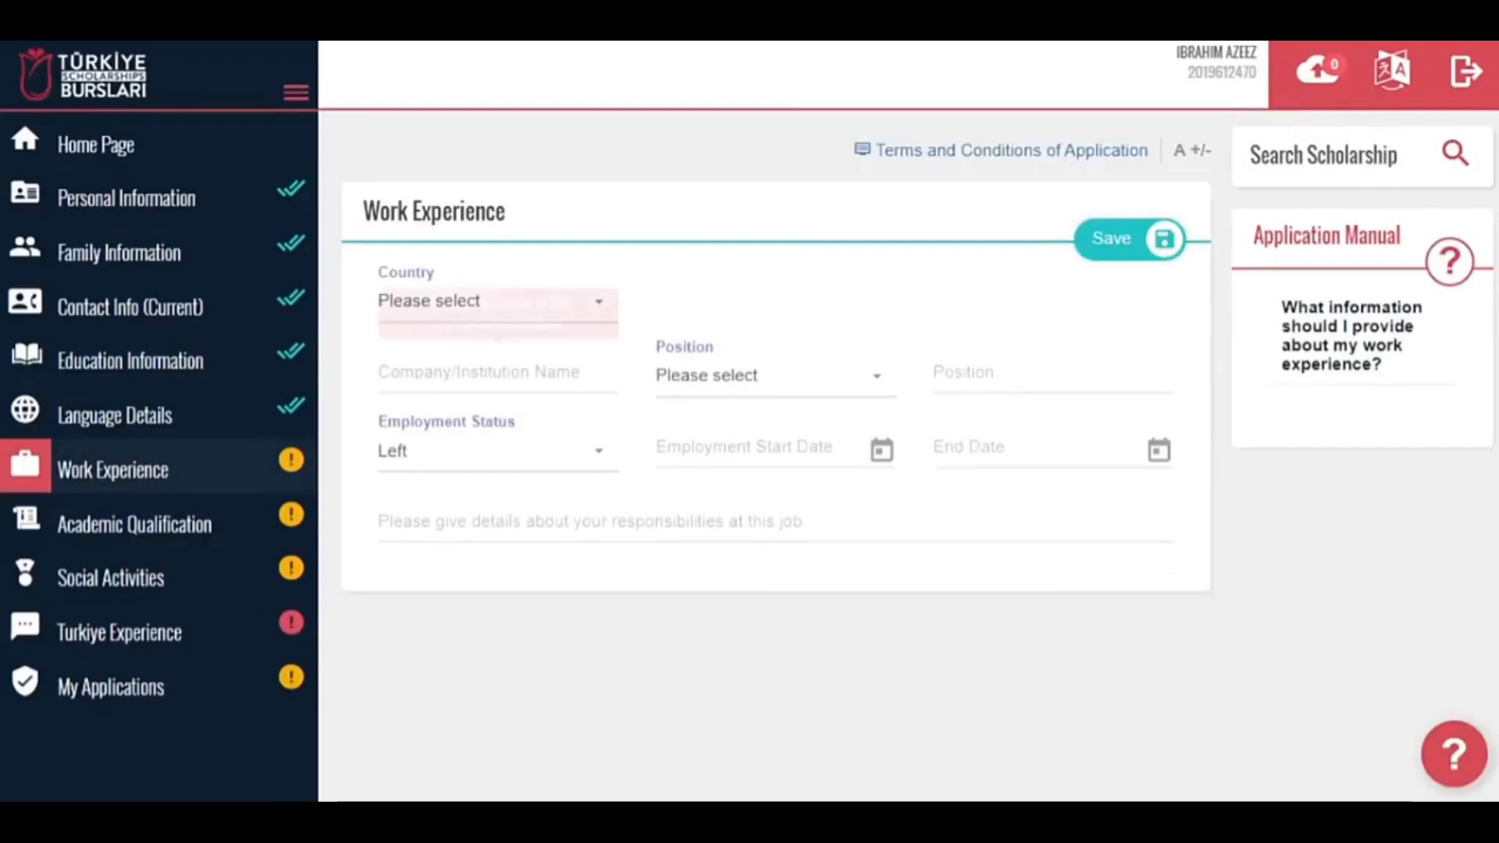
click(502, 304)
text(niger)
click(437, 425)
click(682, 390)
click(518, 402)
text(A)
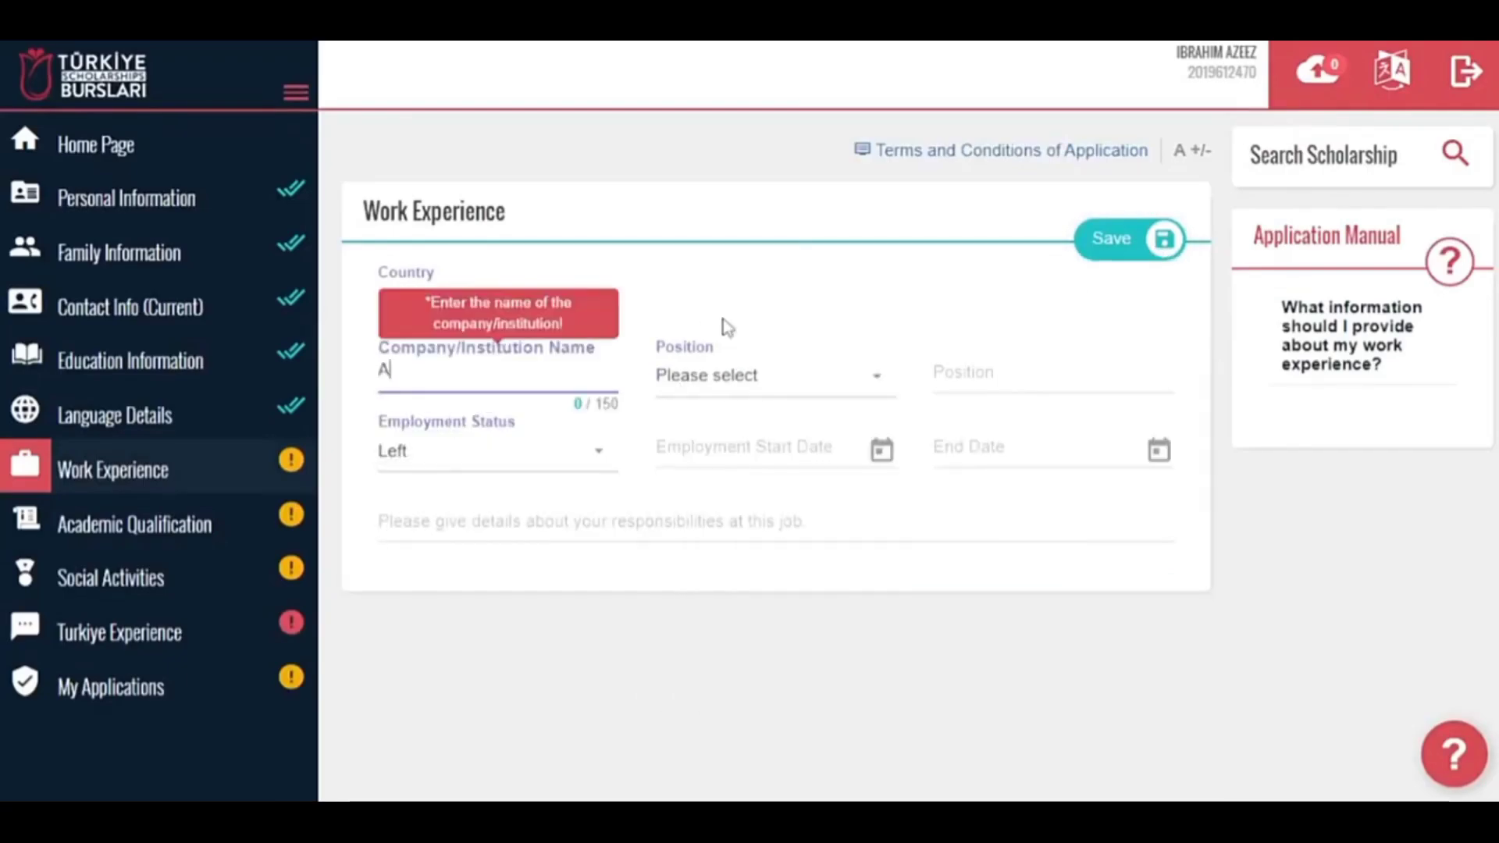
text(BC Limited)
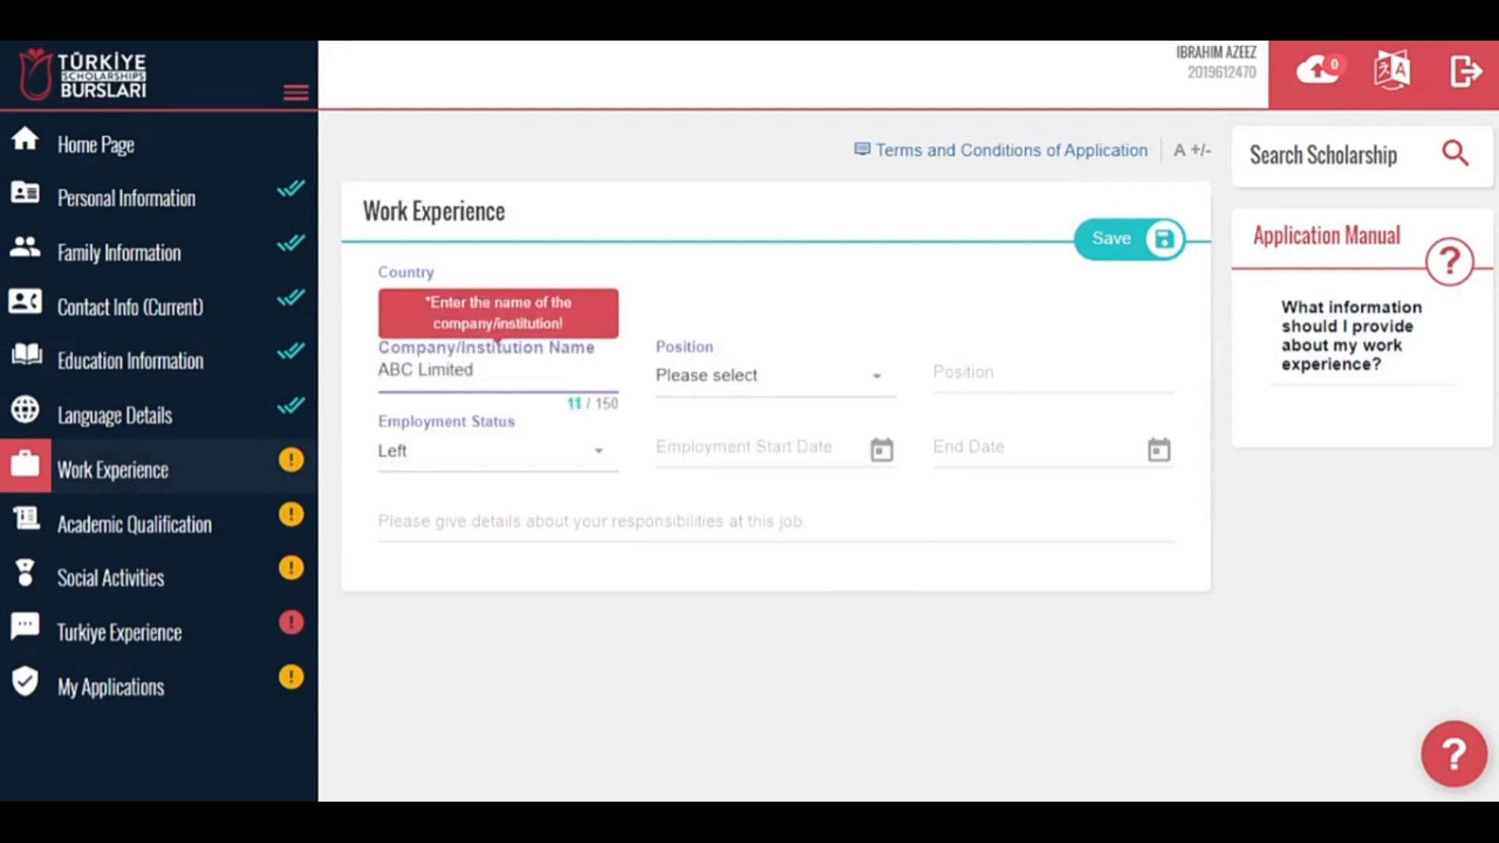
Set the position to Academician with title Tutor and mark it as currently employed.
click(723, 375)
click(726, 542)
click(836, 375)
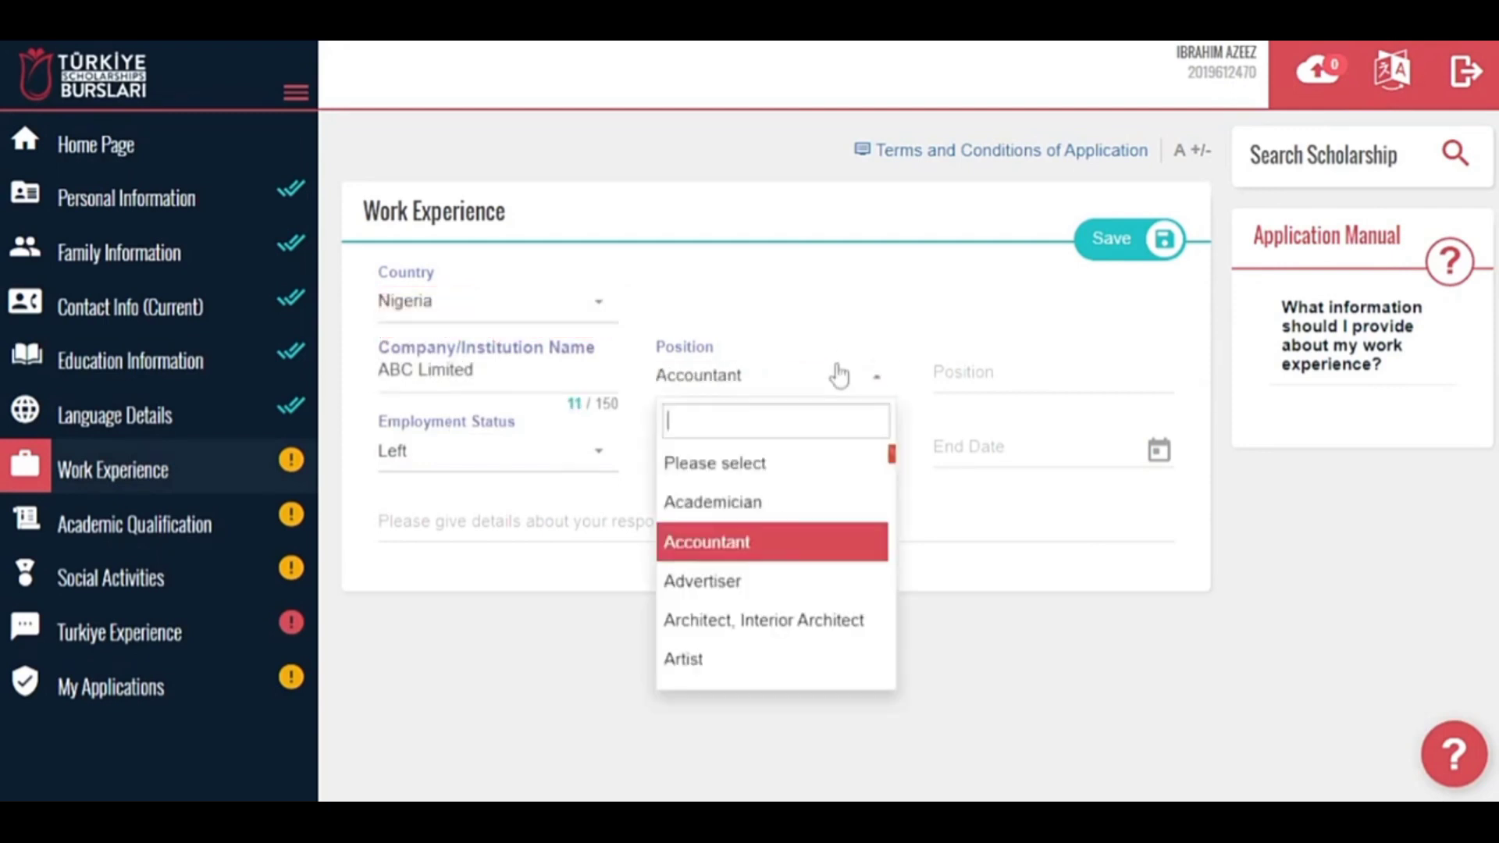
click(789, 501)
text(Tutor)
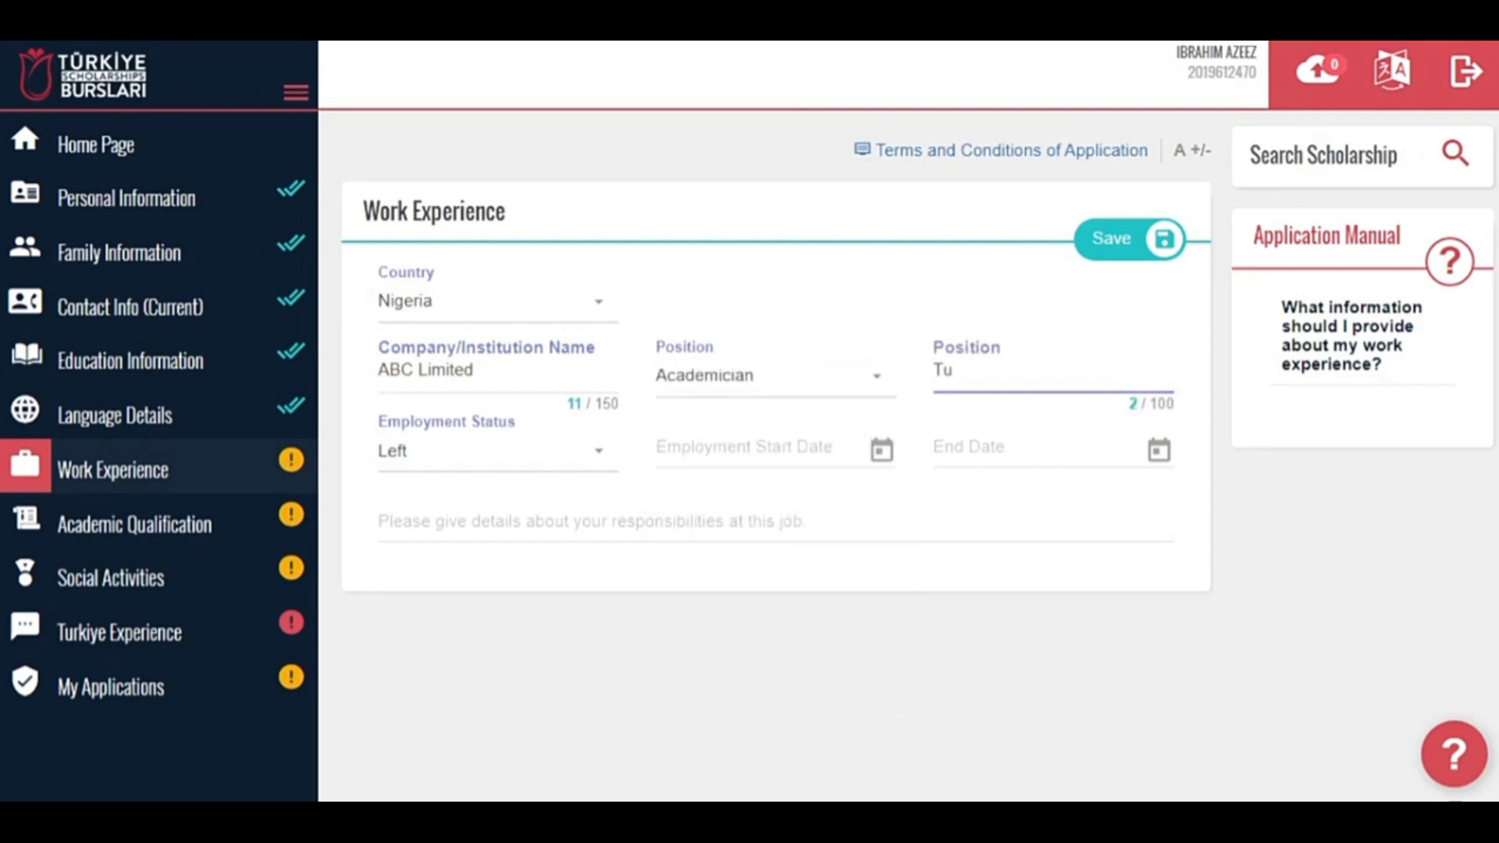
click(523, 460)
click(493, 575)
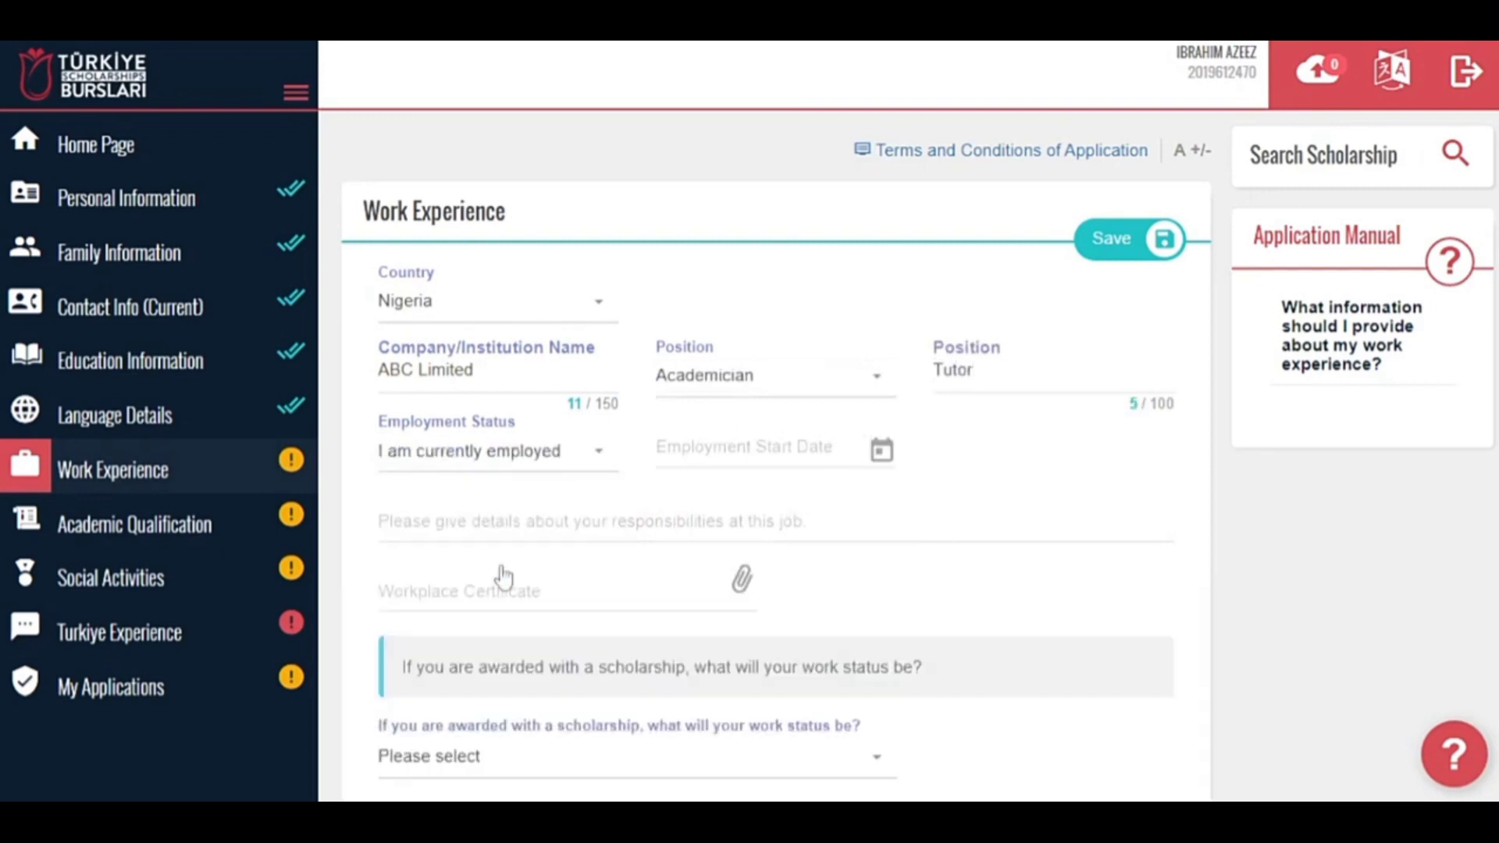
Set the employment start date to 11 June 2019 and enter the job responsibilities.
click(745, 446)
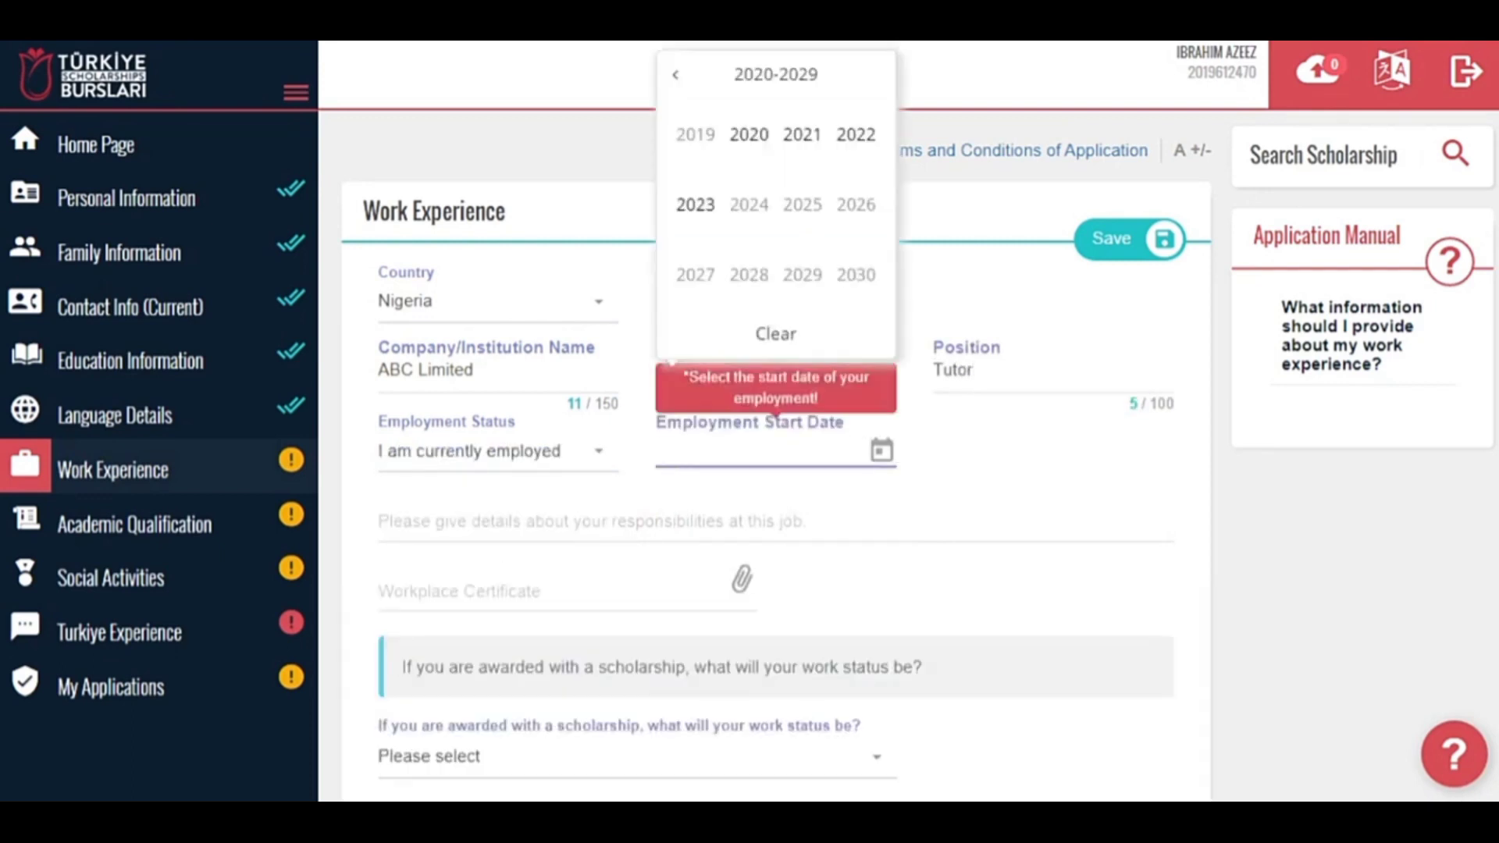
click(696, 133)
click(804, 205)
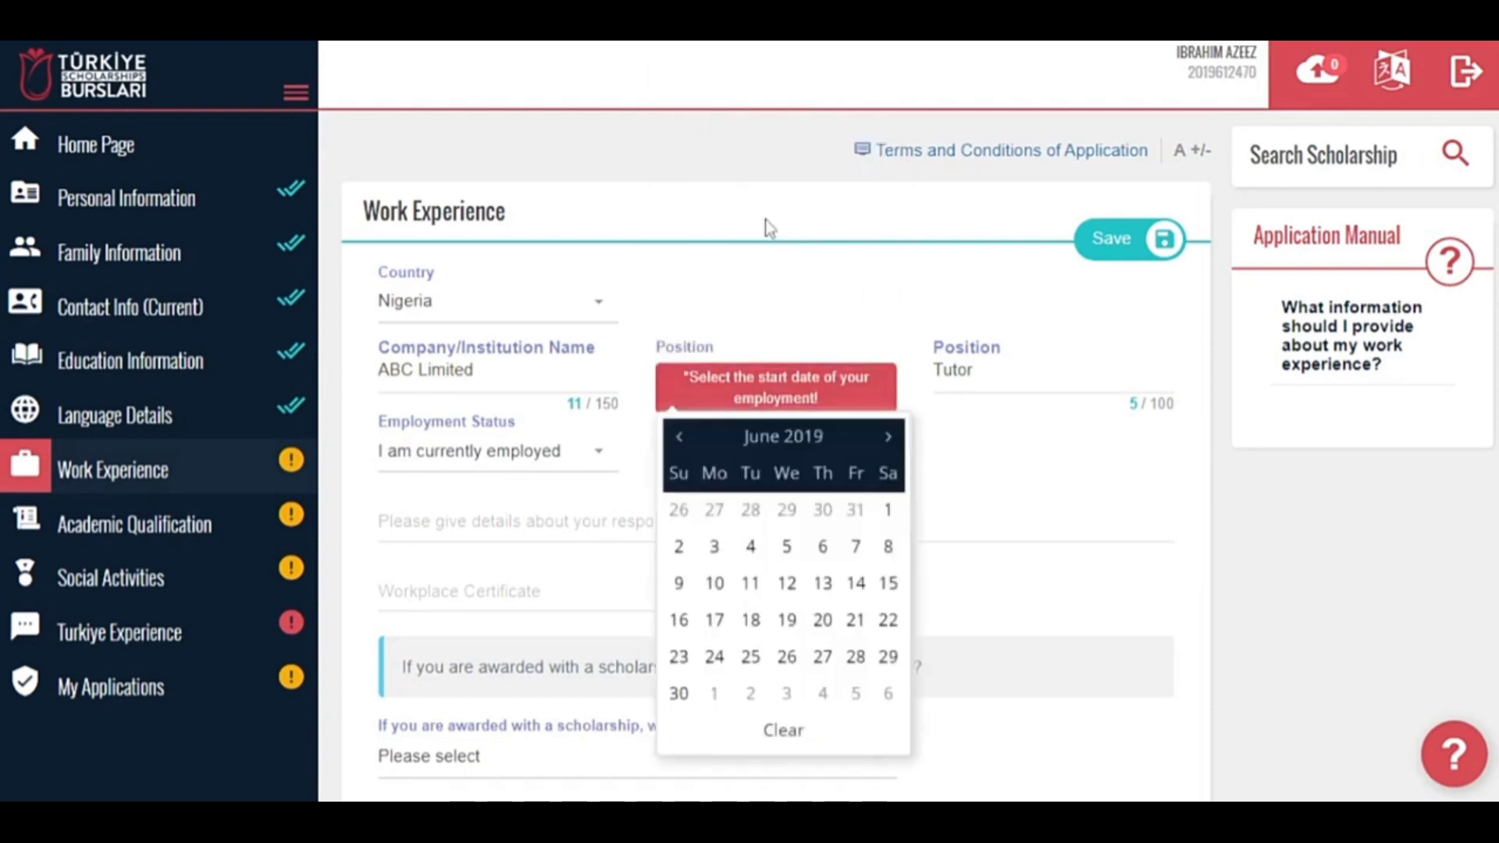
click(748, 588)
text(I do .........)
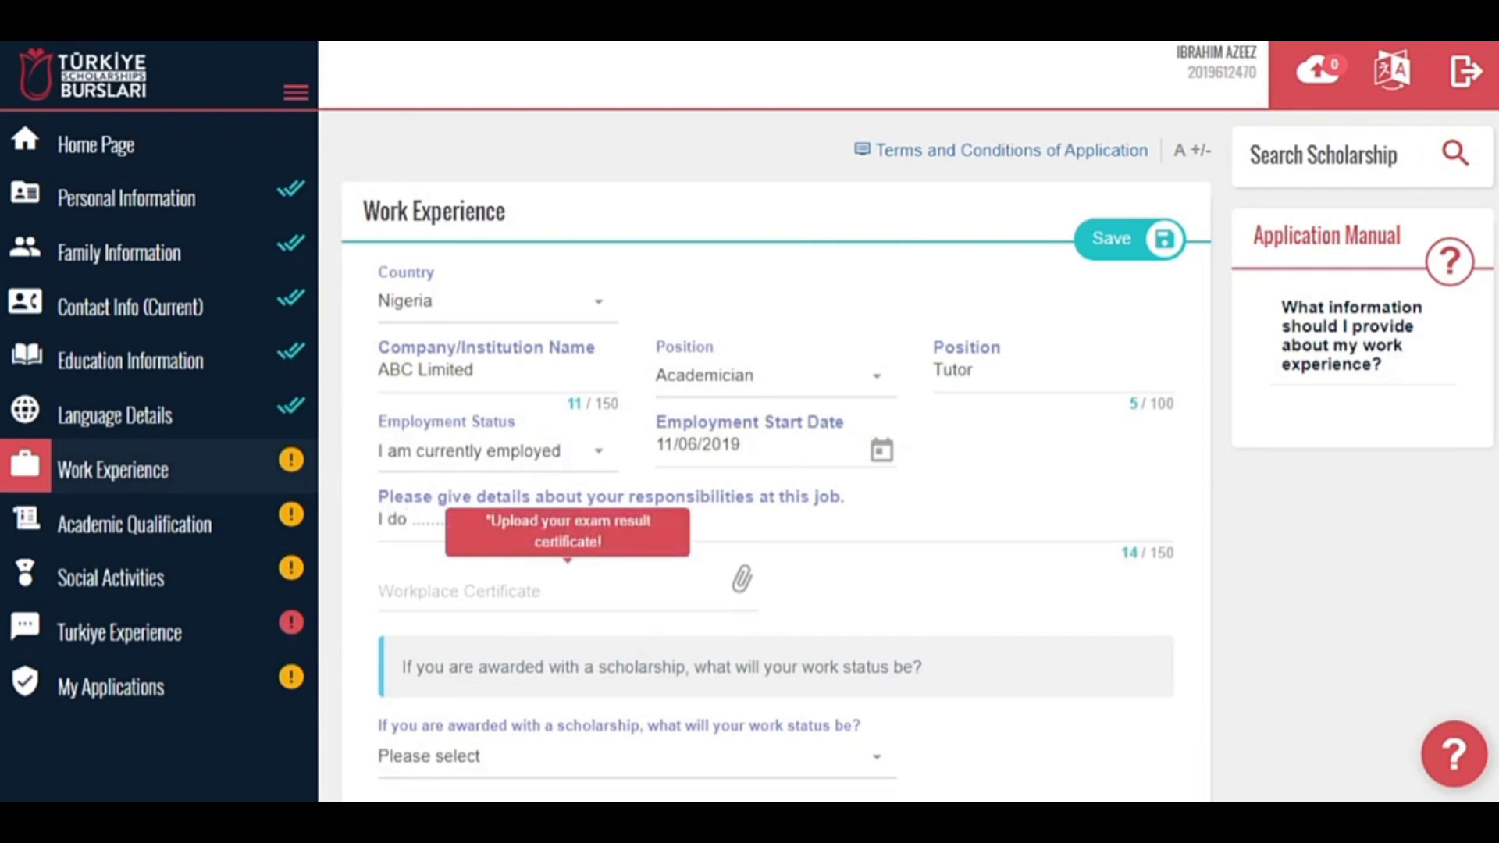
Attach the workplace certificate, choose 'I will have to resign', and save the entry.
scroll(669, 546, down, 2)
click(624, 597)
click(669, 474)
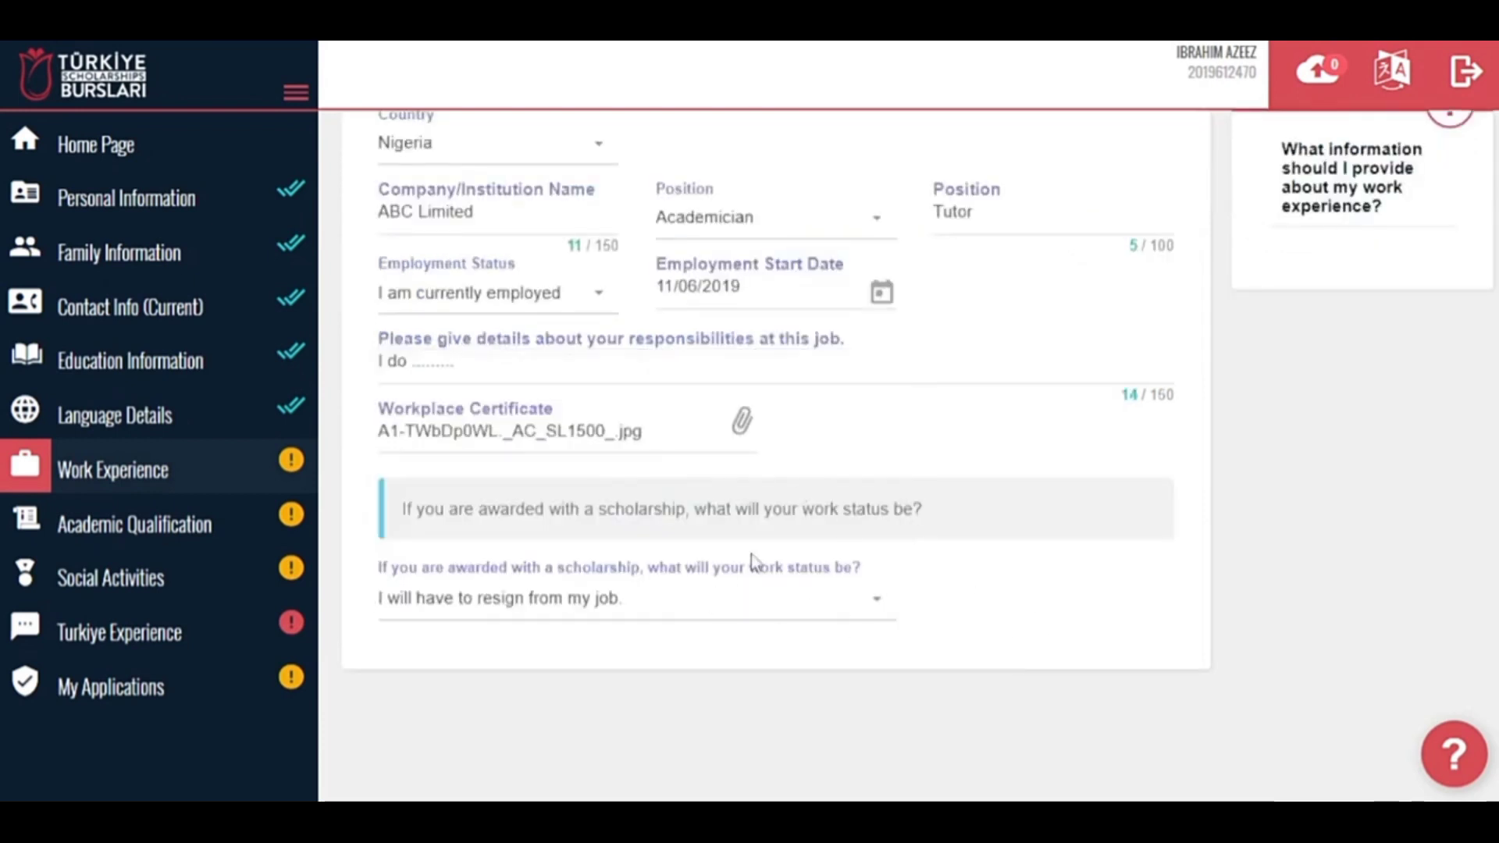
scroll(1140, 282, up, 2)
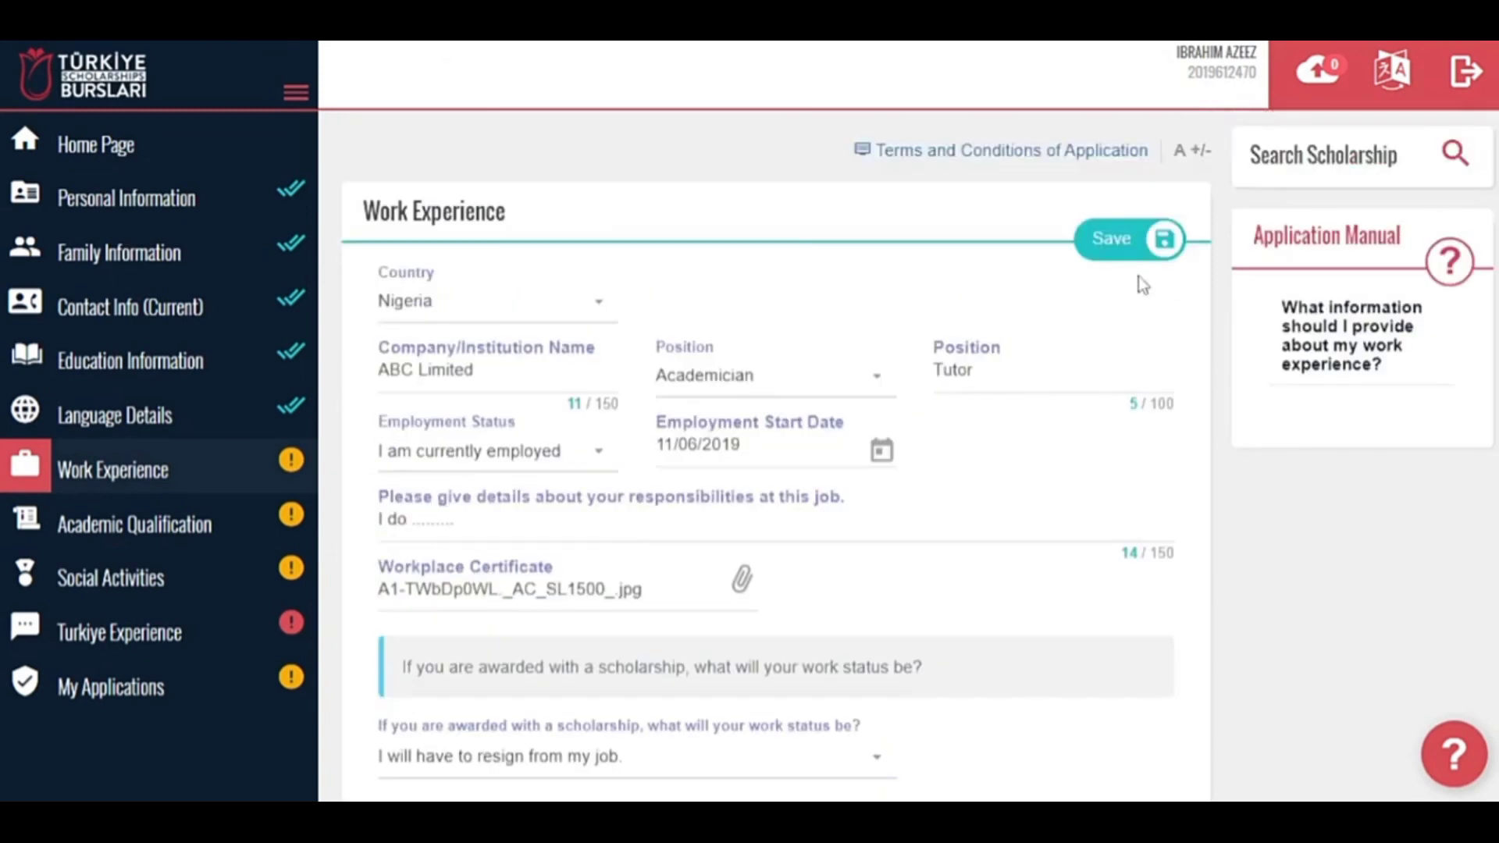
click(1131, 240)
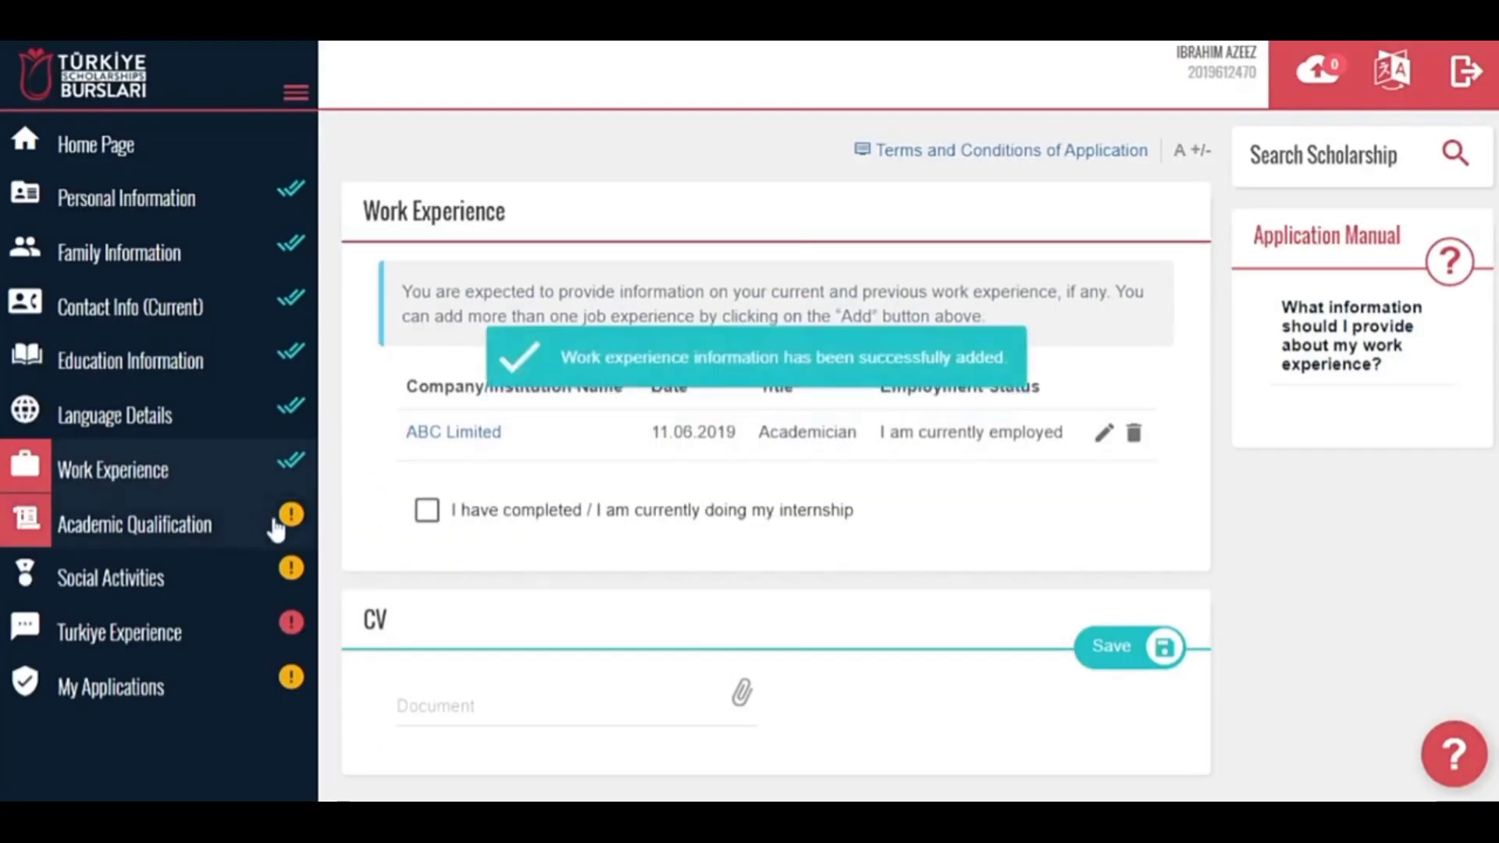
click(742, 692)
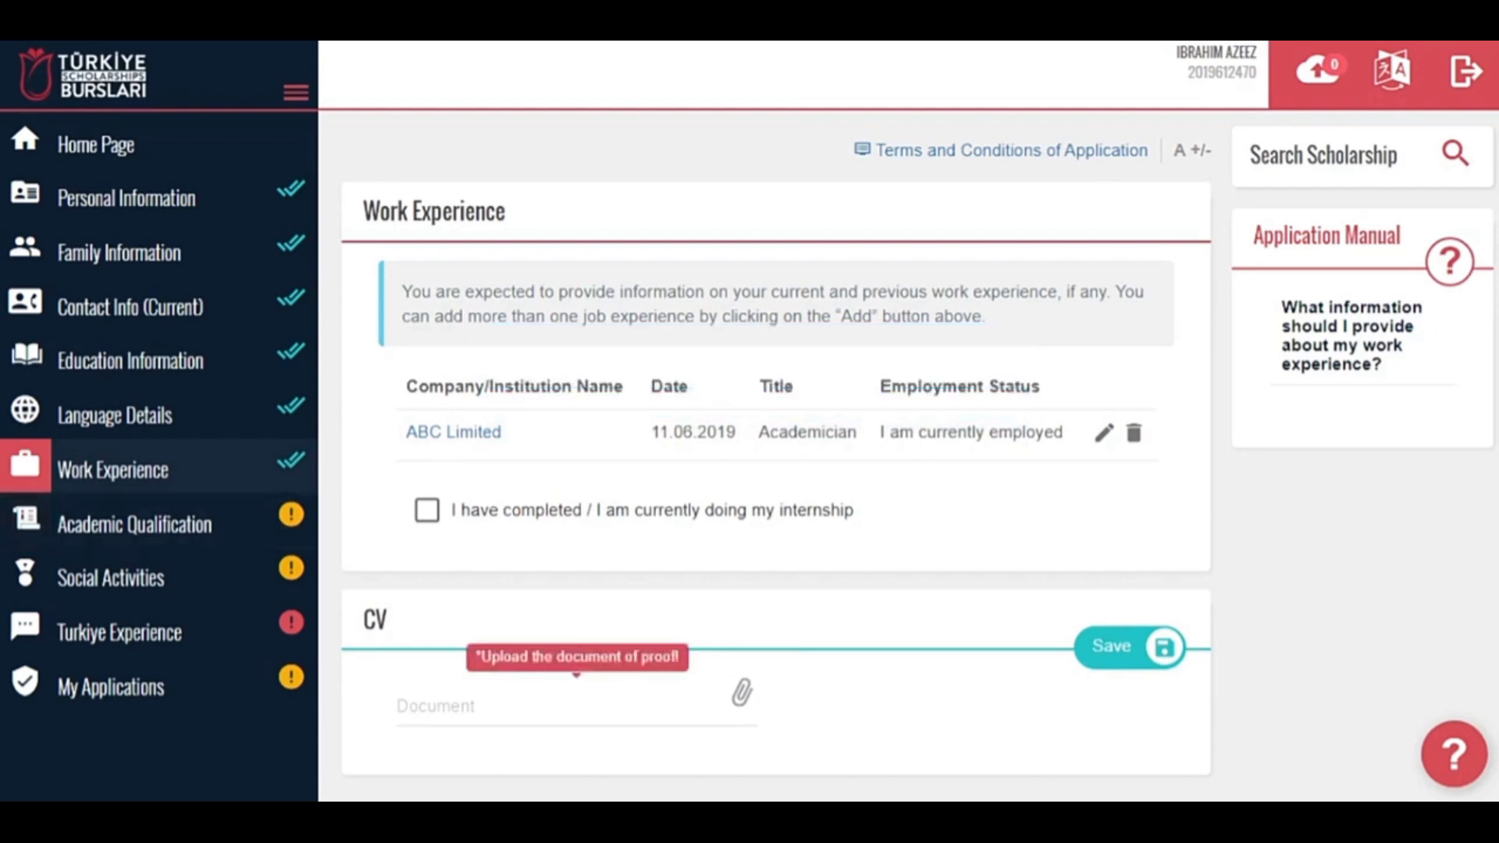
Add a new Academic Qualification entry and attempt to save the empty form.
click(239, 523)
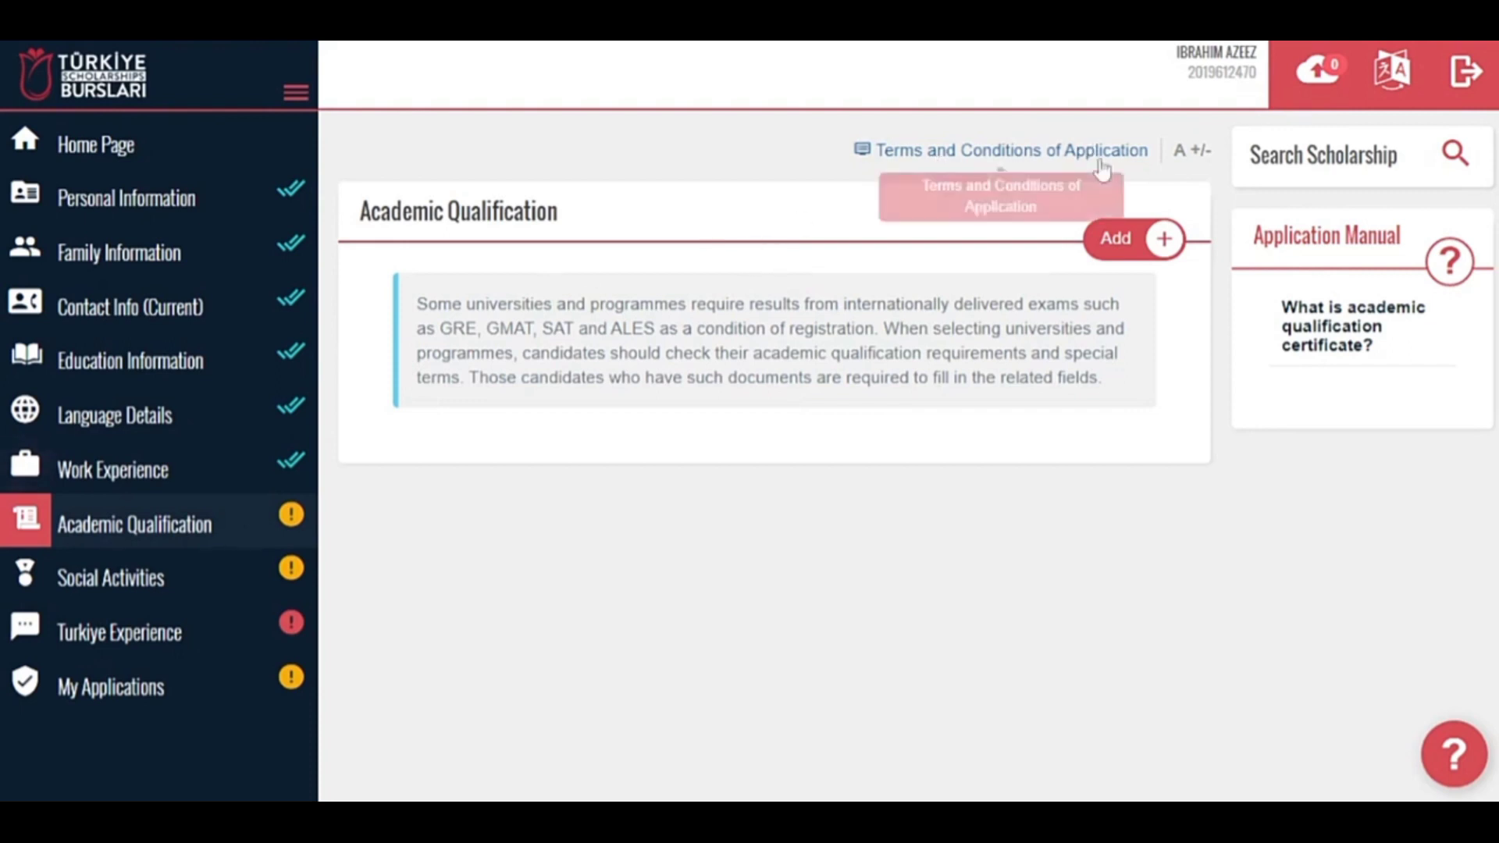
click(1119, 237)
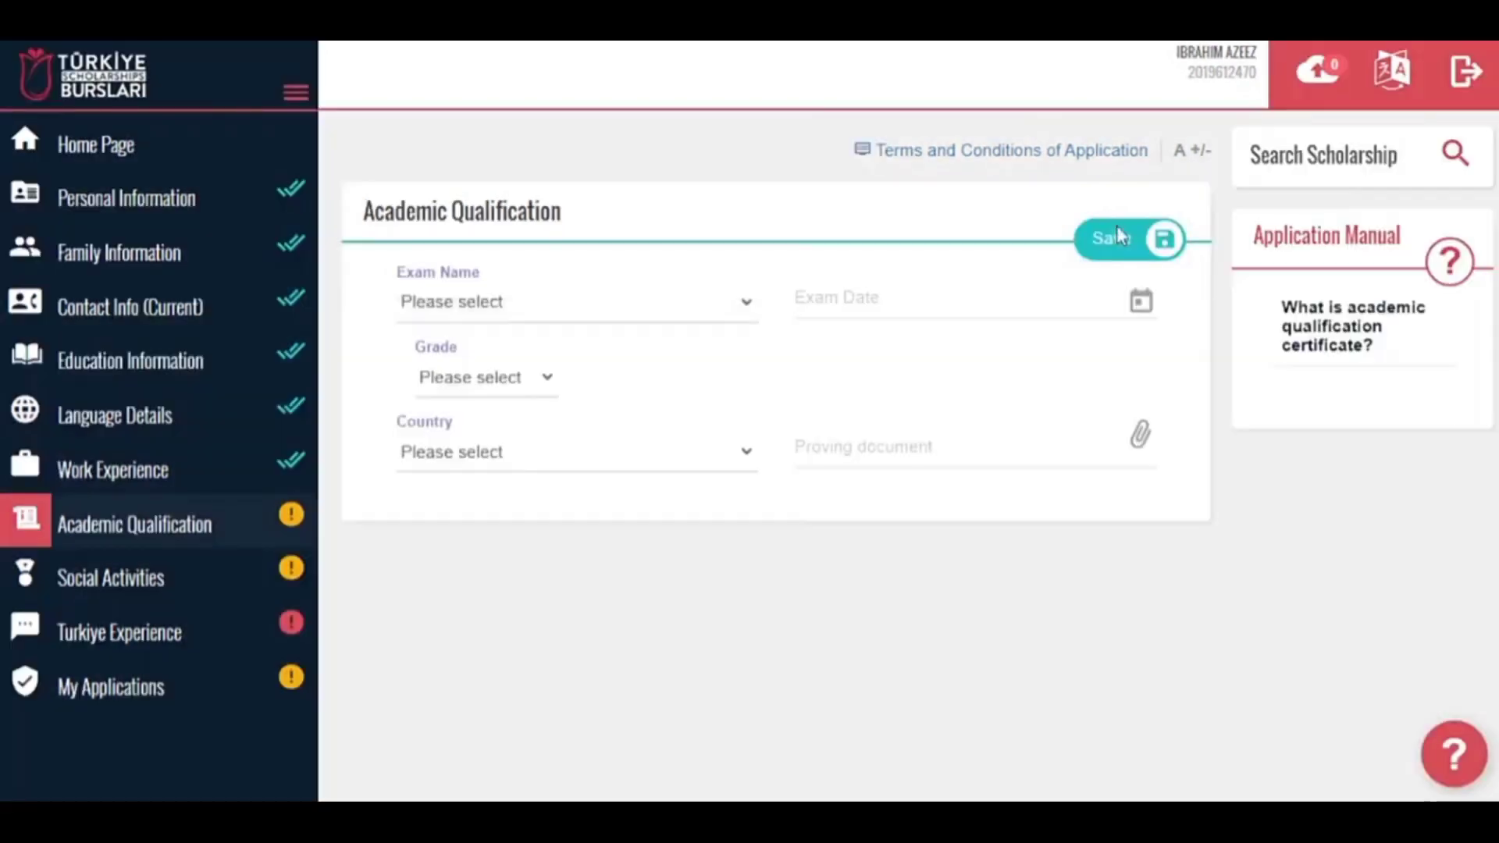
click(1116, 228)
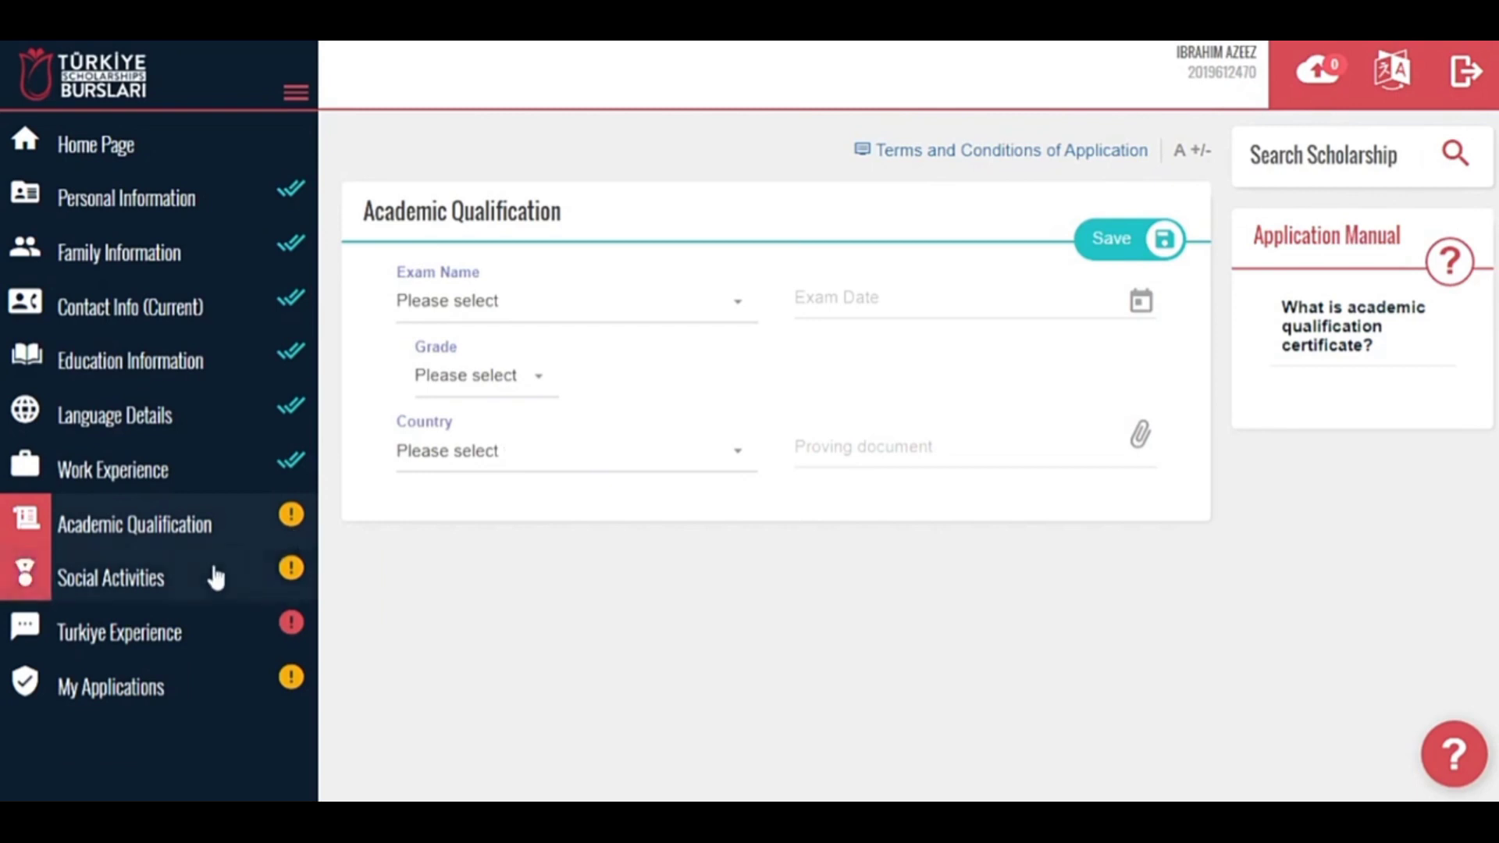
Show the Social Activities section with its empty Award, Project, Certificate and Voluntary Activities lists.
click(216, 596)
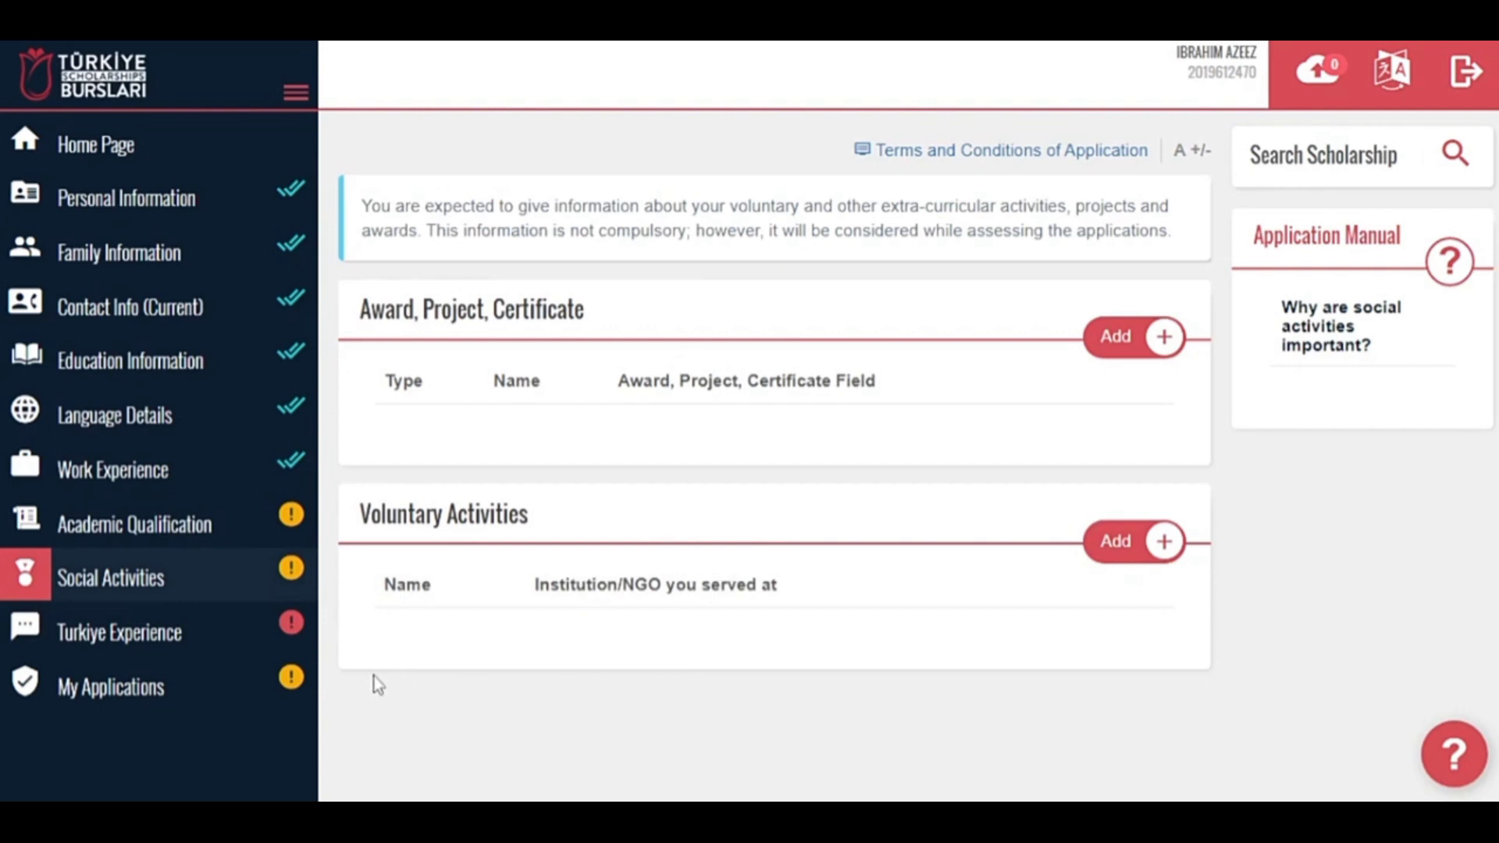
Edit Turkiye Experience and answer Social Media for how you learned about the scholarship.
click(249, 643)
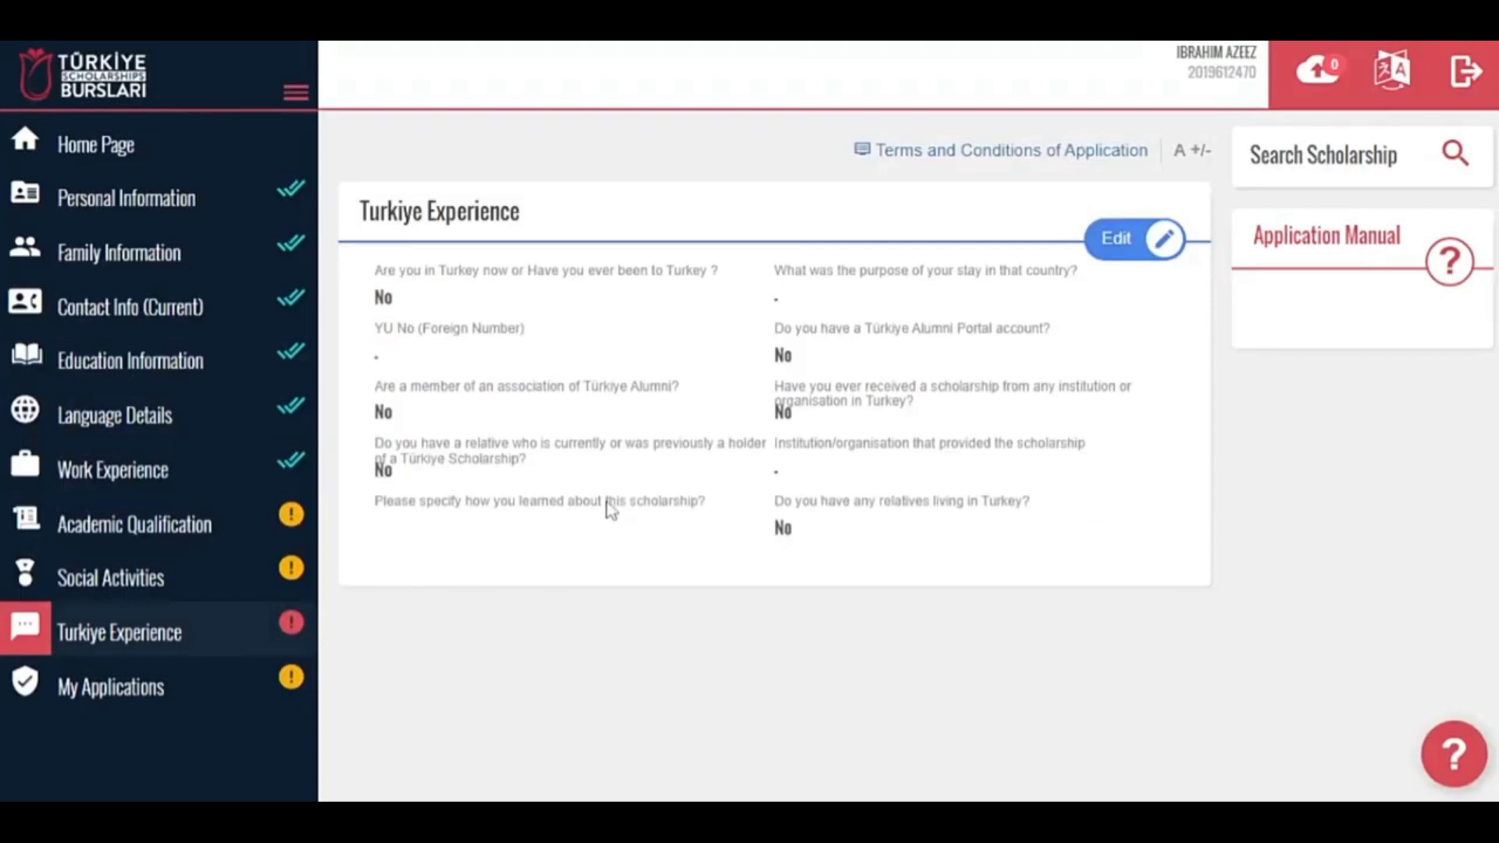
click(1125, 238)
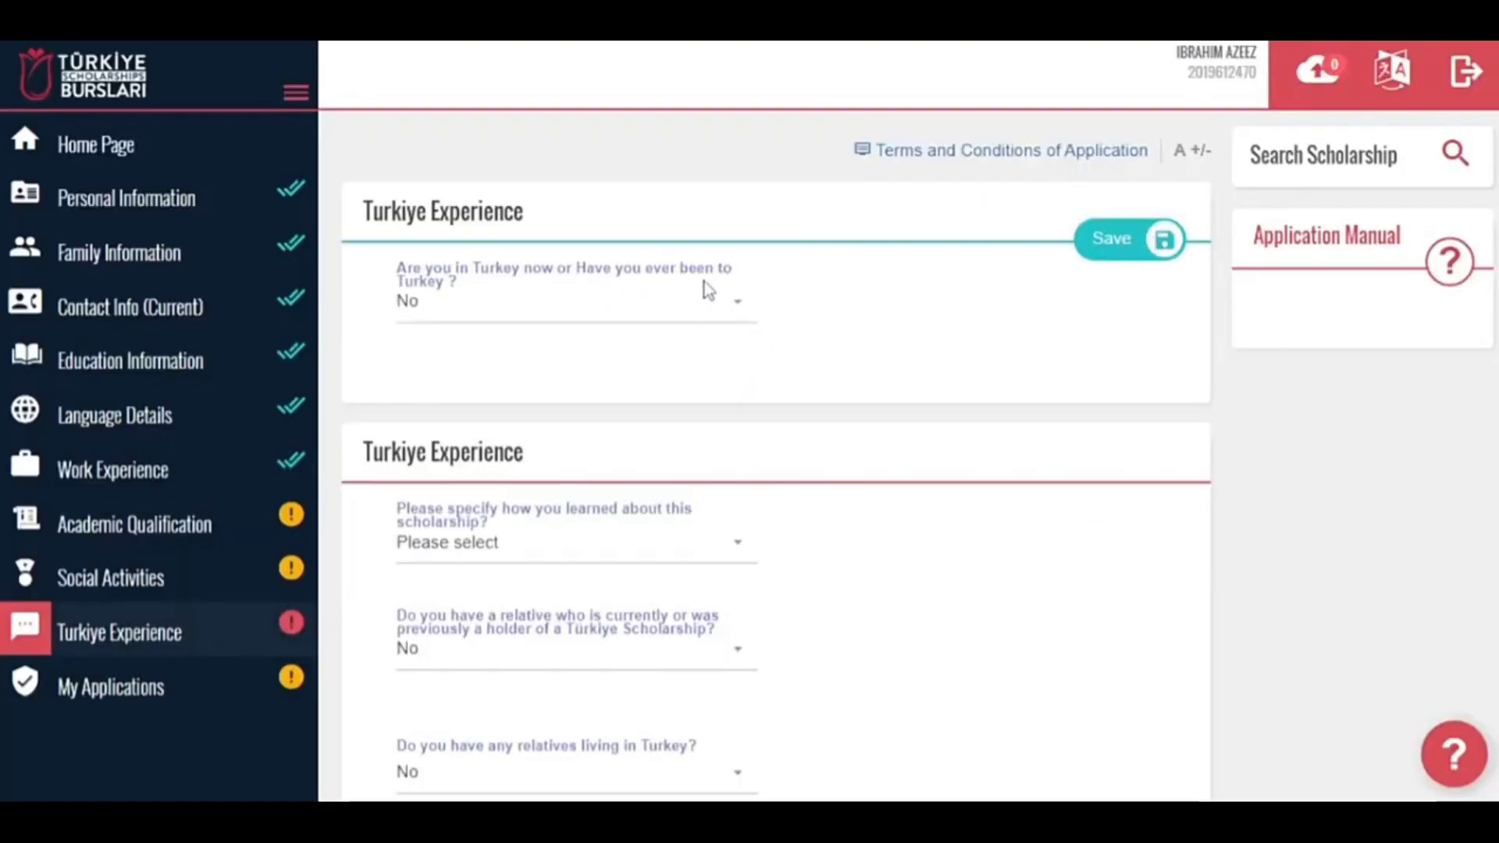
click(606, 547)
click(865, 545)
click(706, 544)
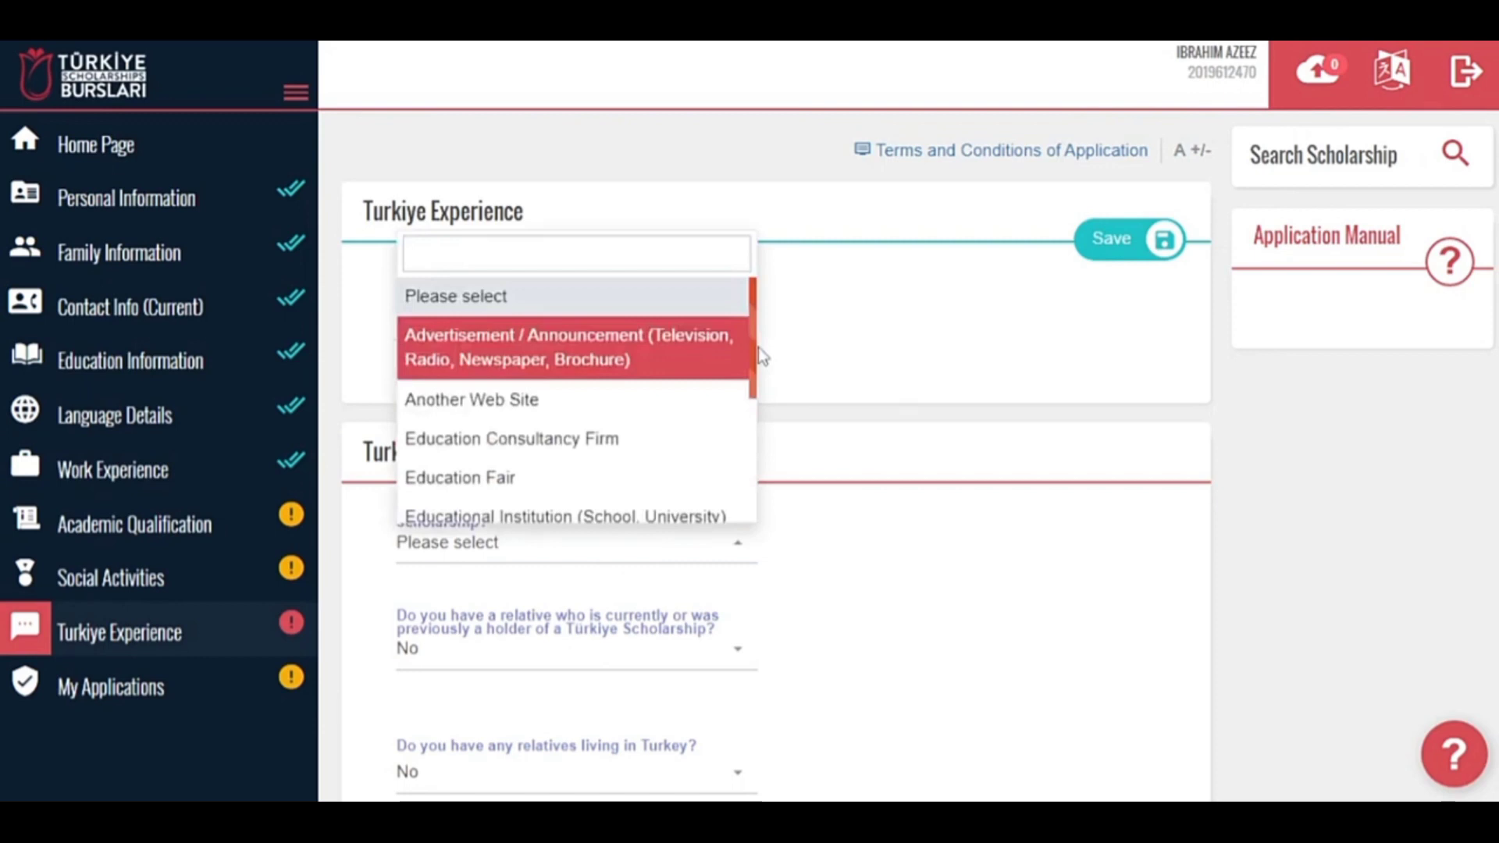
drag(757, 348, 760, 491)
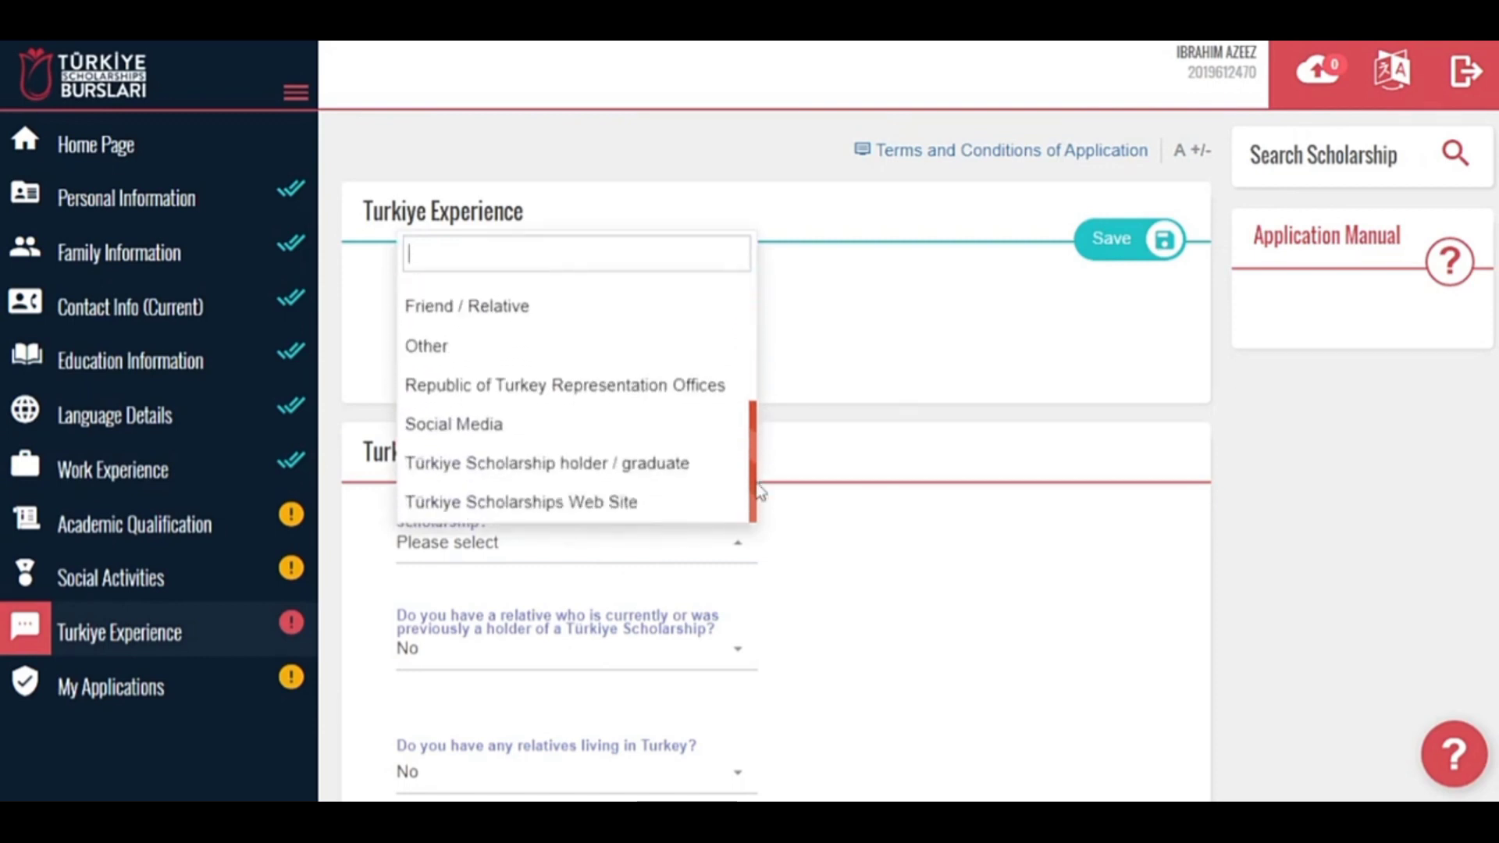
click(581, 434)
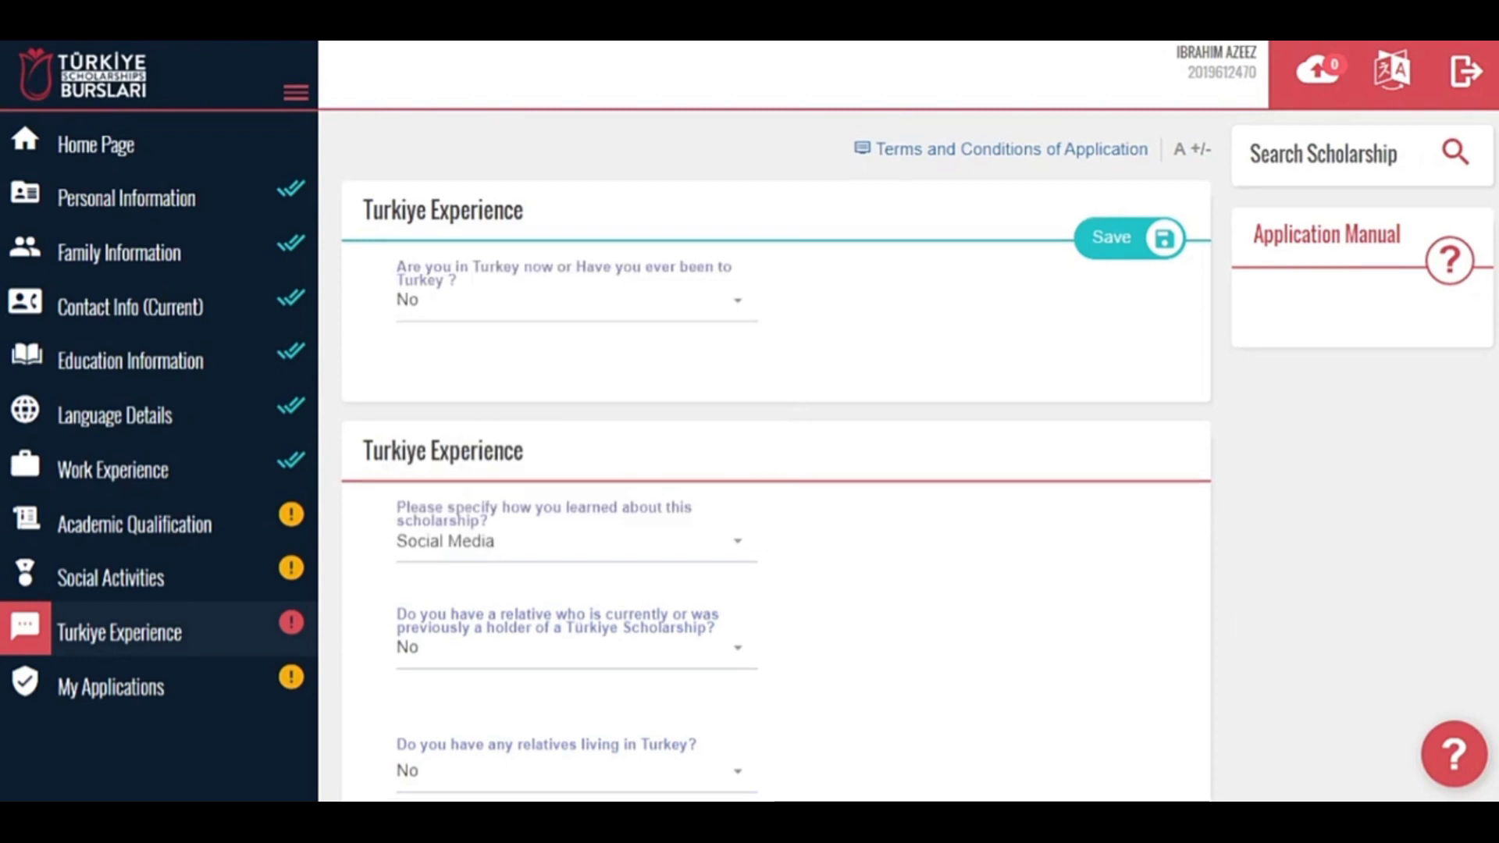
scroll(918, 455, down, 1)
scroll(918, 456, down, 2)
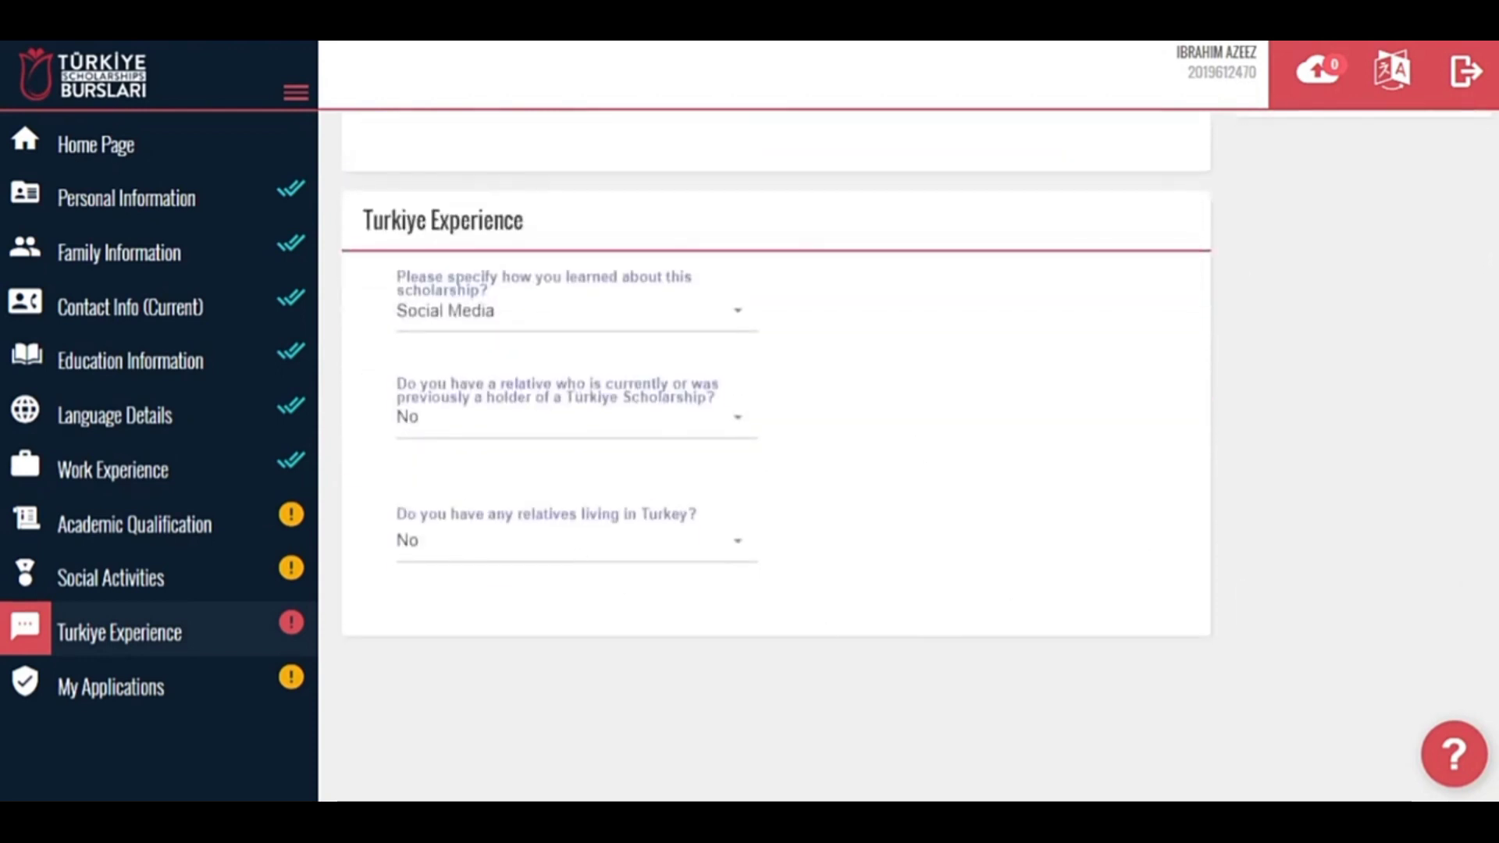
scroll(1139, 258, up, 3)
Save the Turkiye Experience answers and browse the Master's, PhD and Research programmes on the home page.
click(1143, 250)
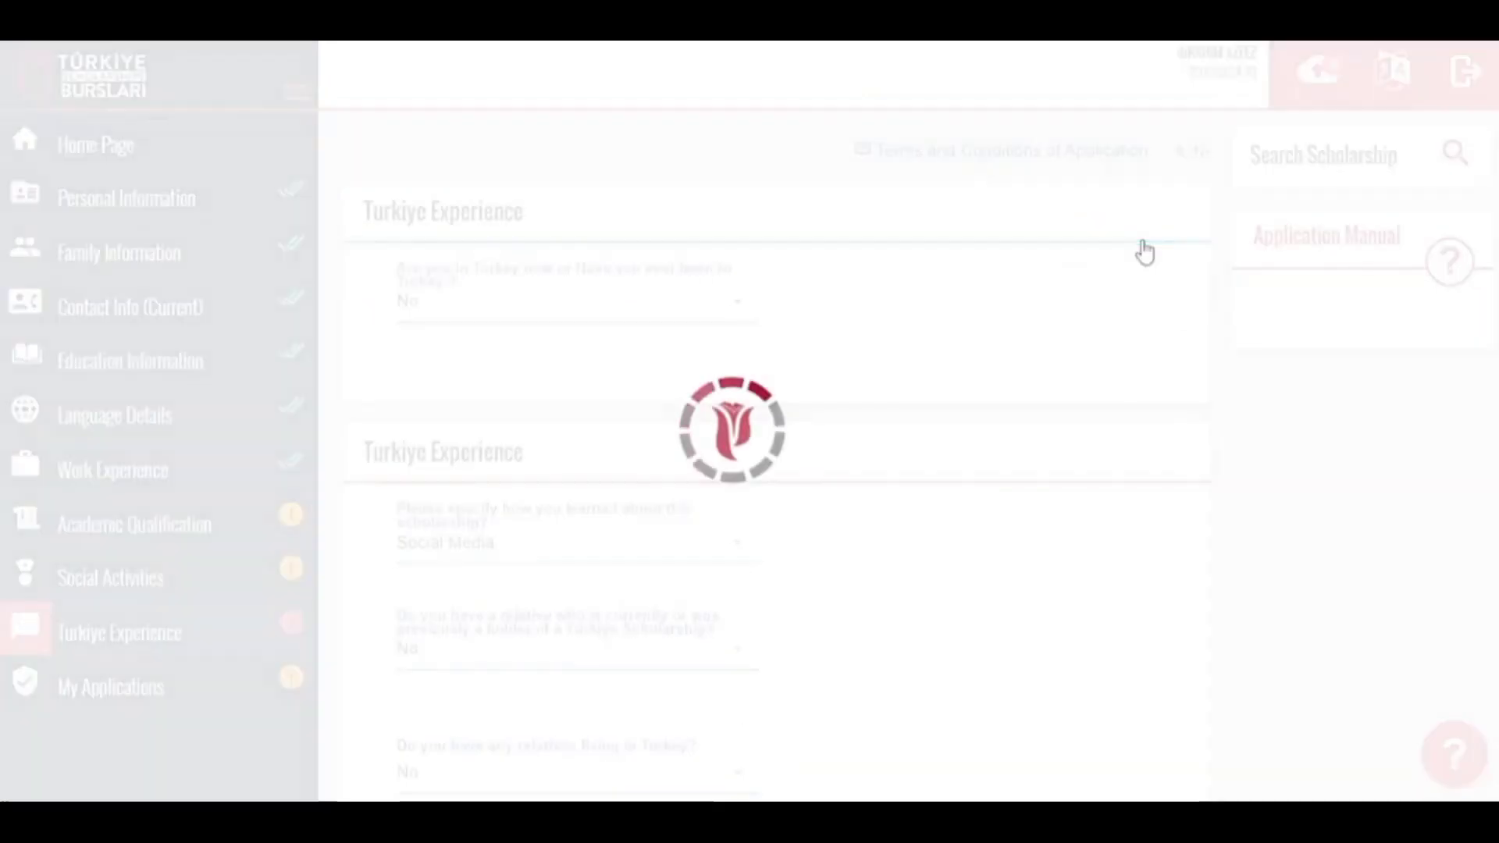
click(111, 145)
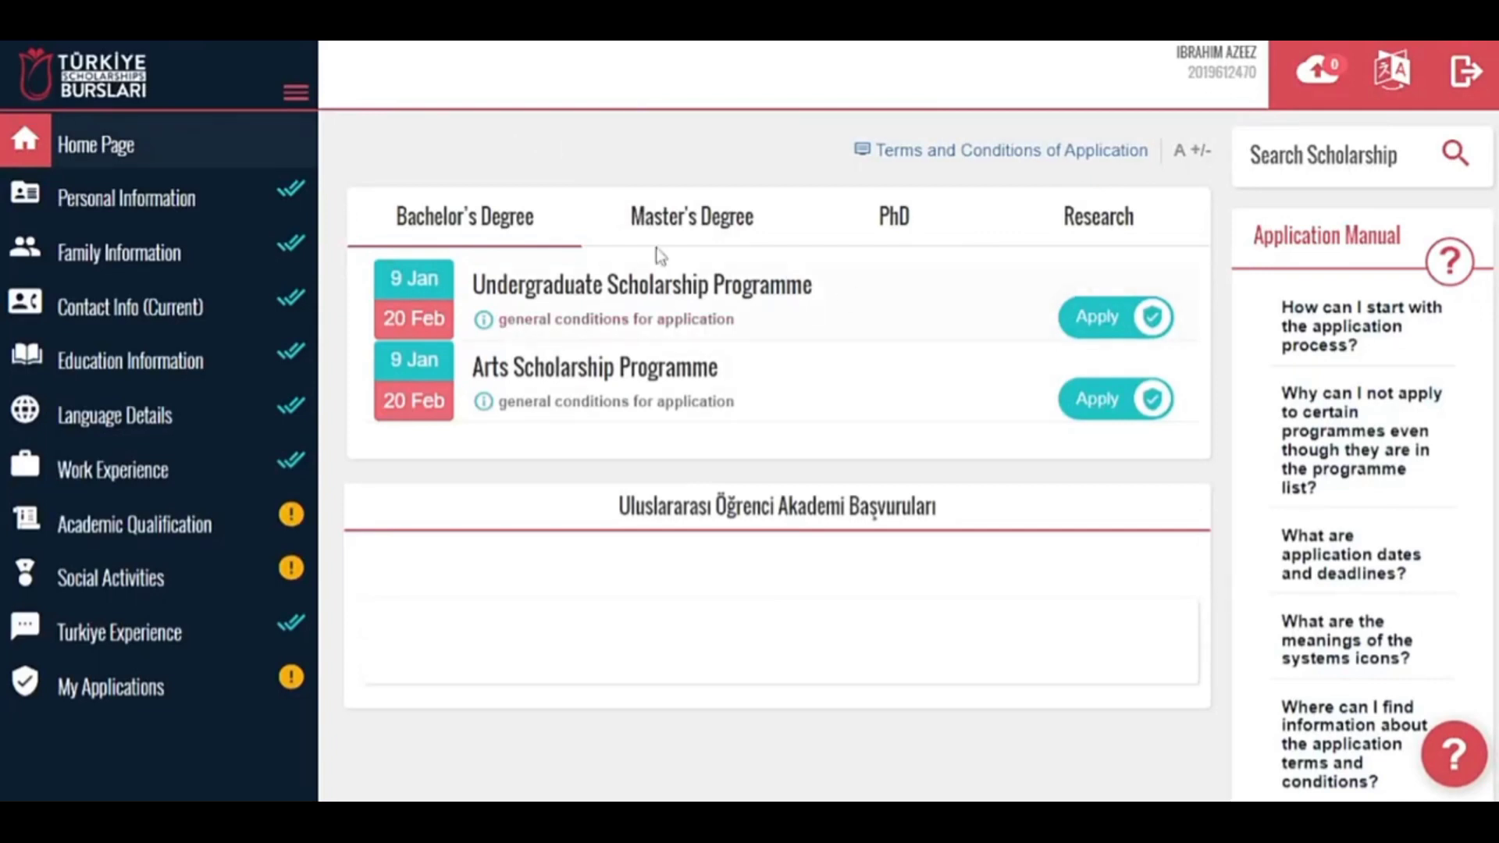
click(667, 227)
click(879, 224)
click(1088, 223)
click(1089, 223)
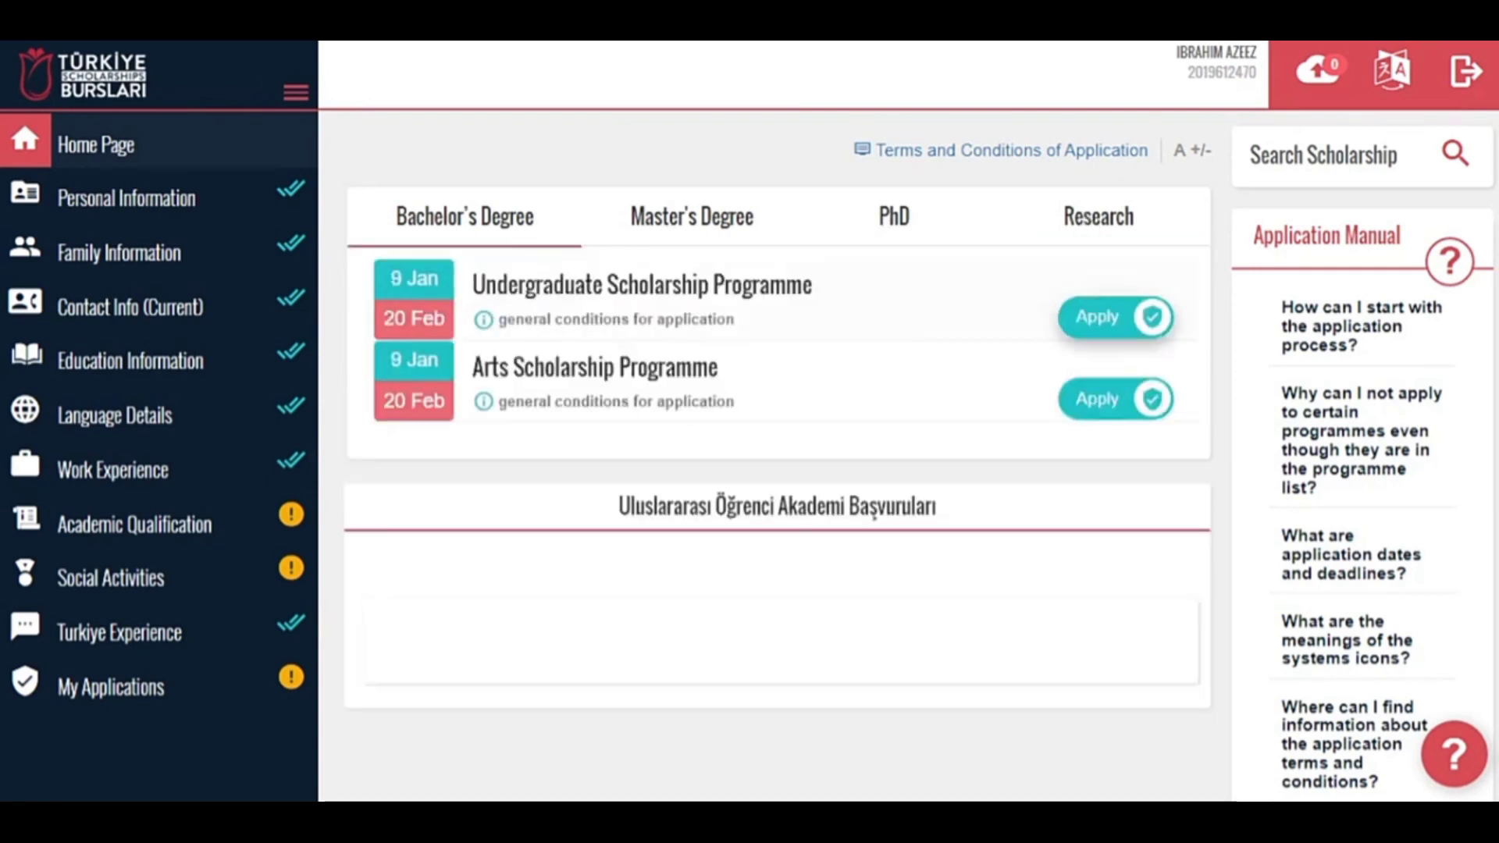
For the Undergraduate programme, record attending a website design training bootcamp on freecodecaamp.org.
click(1098, 307)
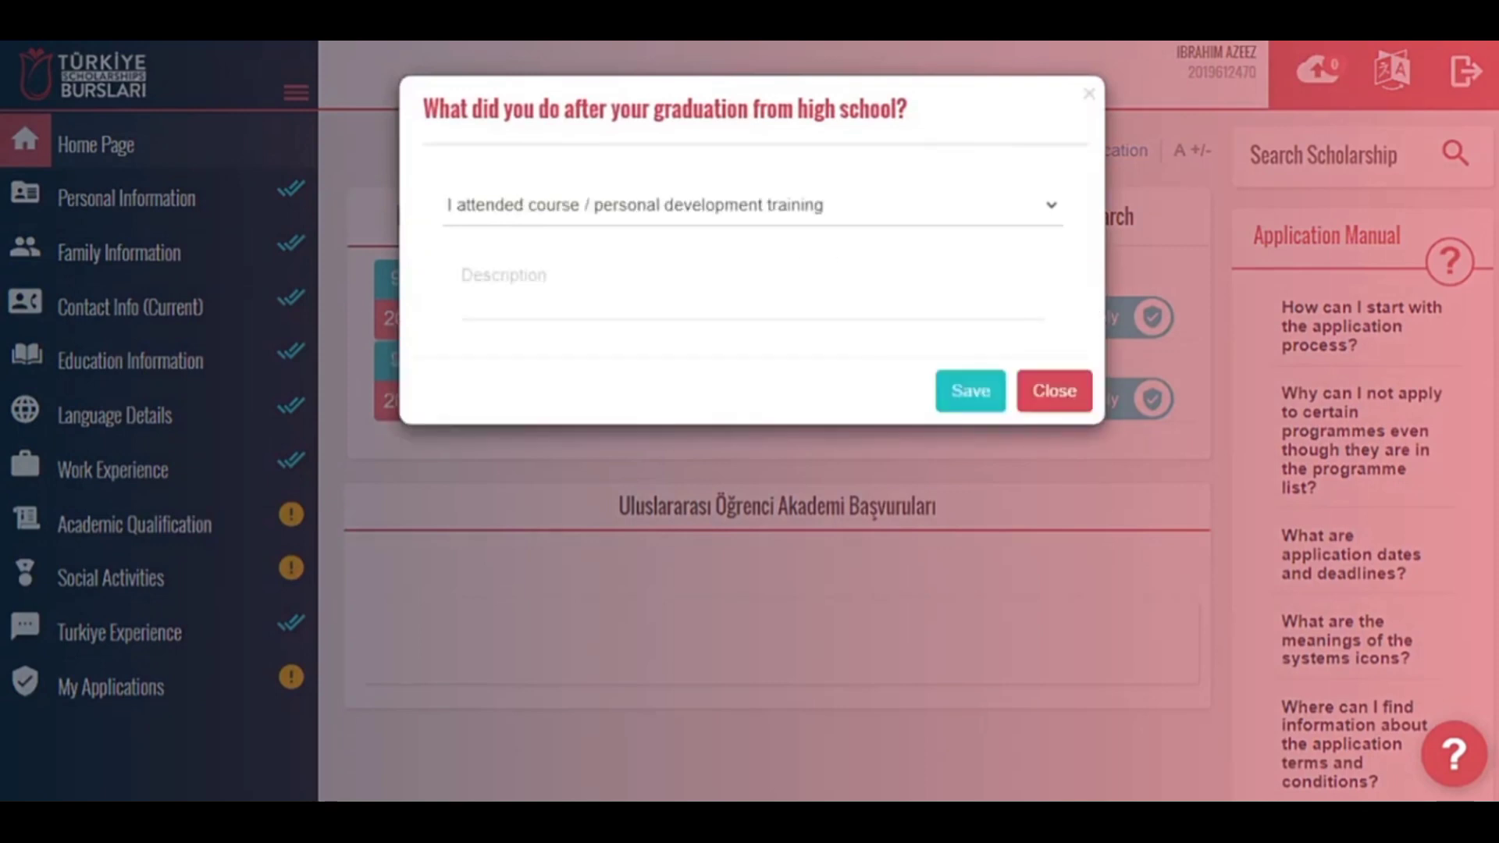
click(702, 300)
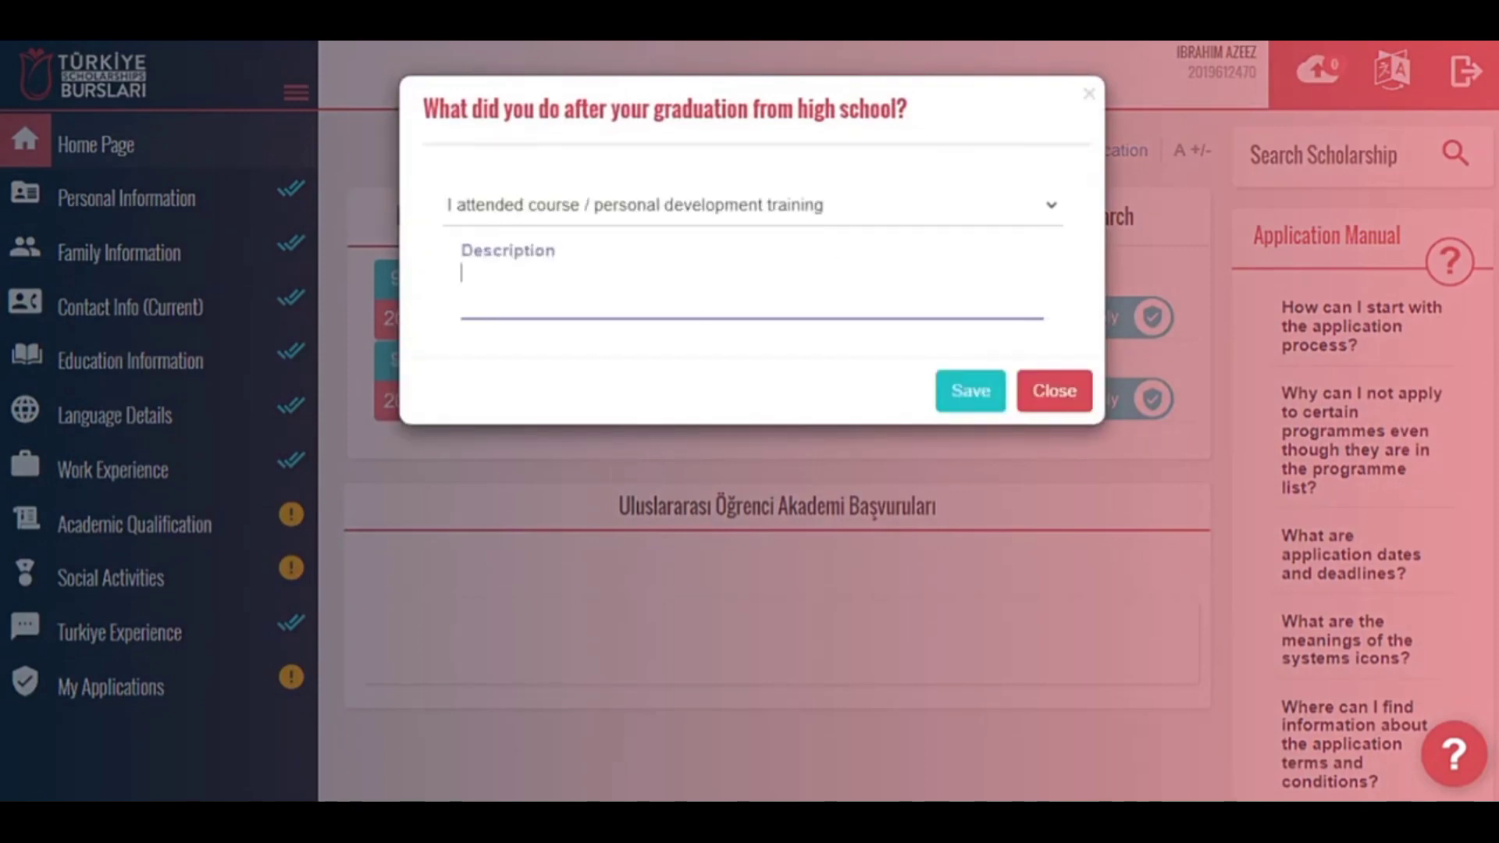
text(I attended website design training bootcamp on freecodecaamp.org......)
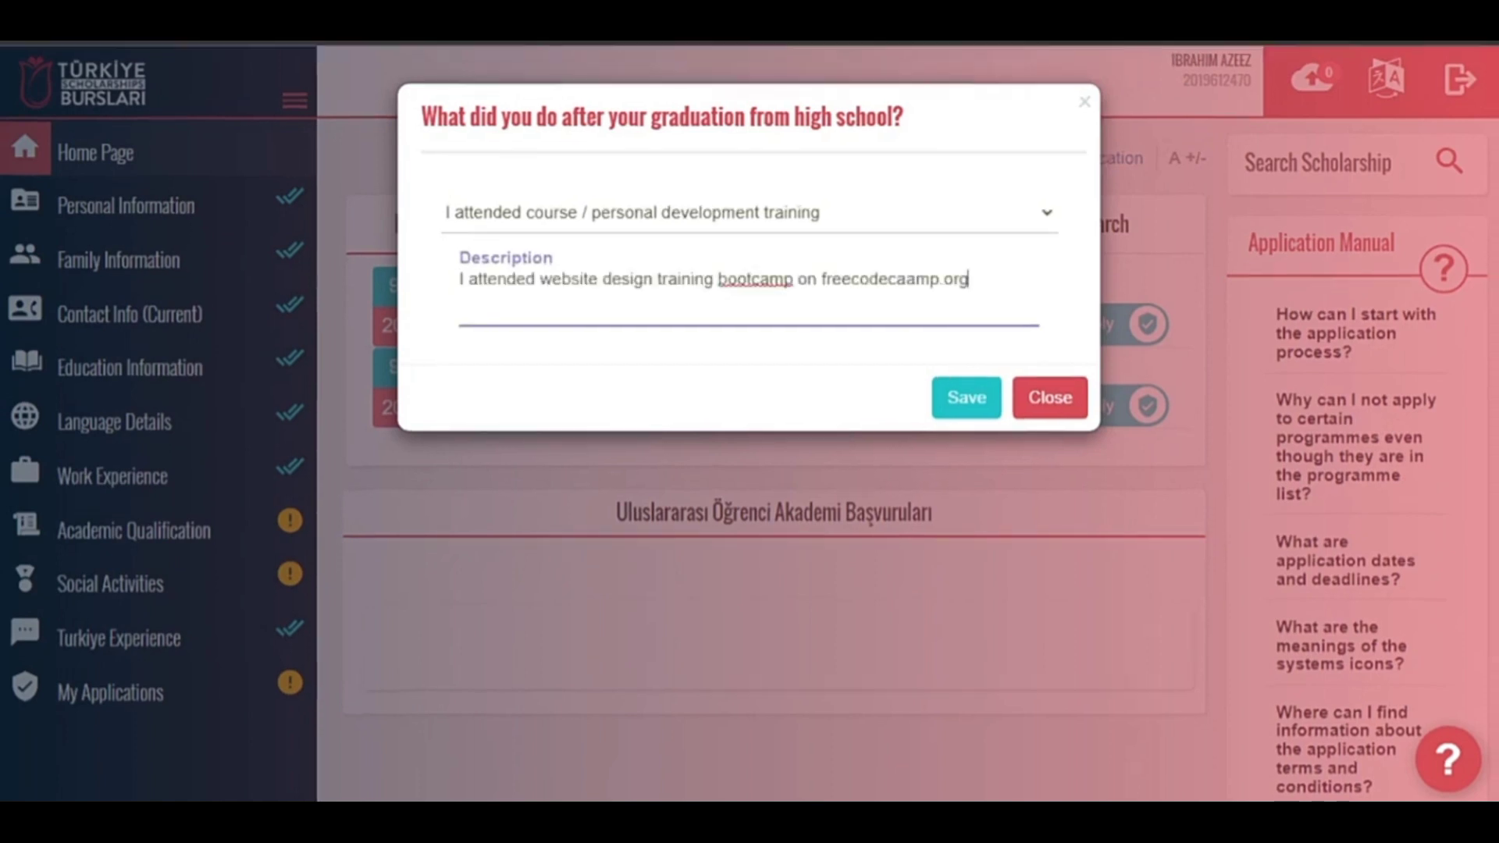
click(974, 402)
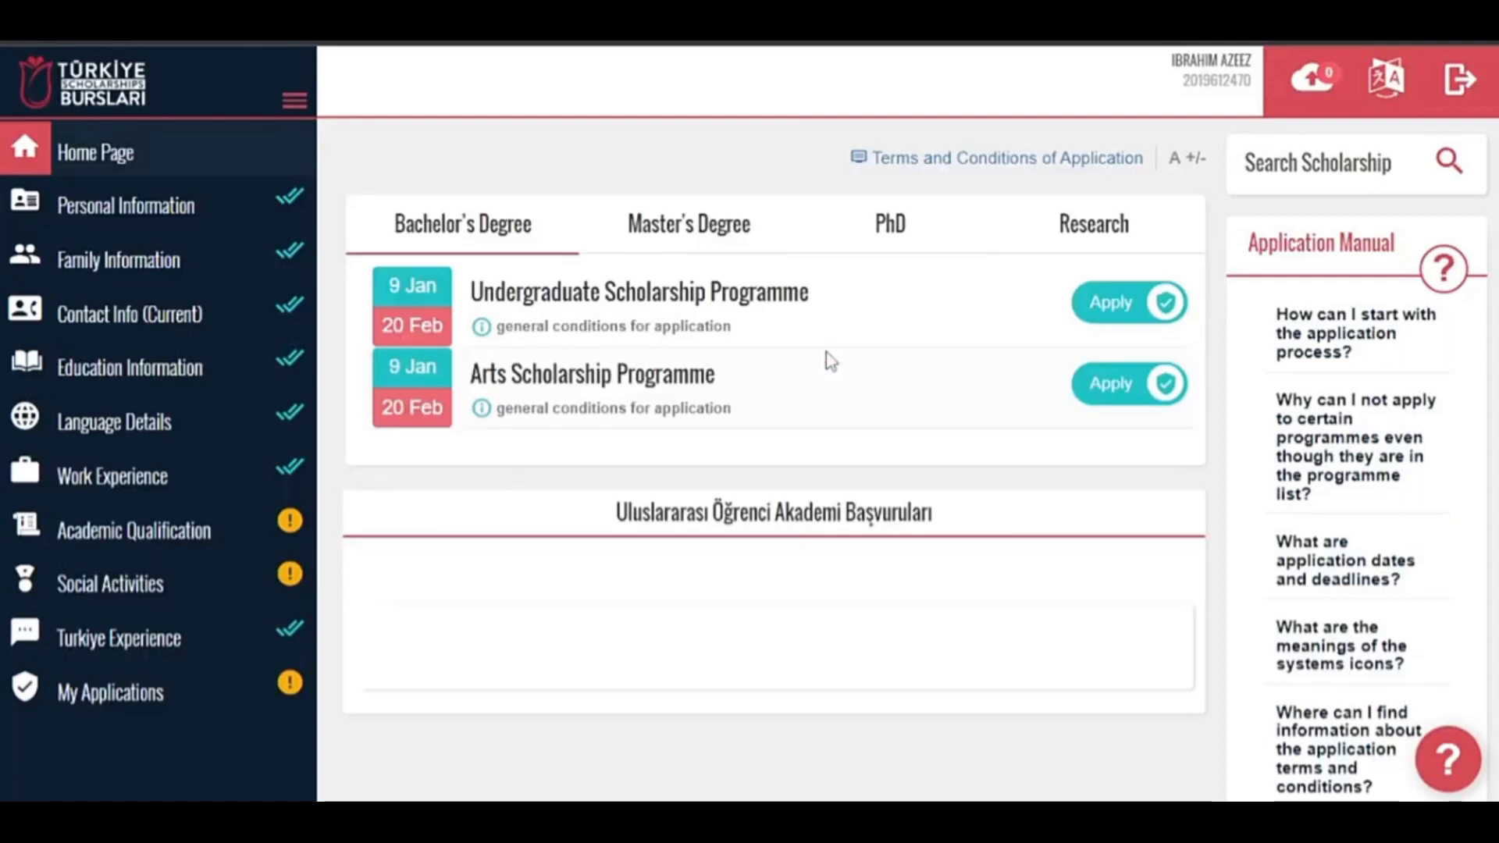
Apply to the Undergraduate programme, accepting the warnings and ticking the application conditions.
click(1130, 312)
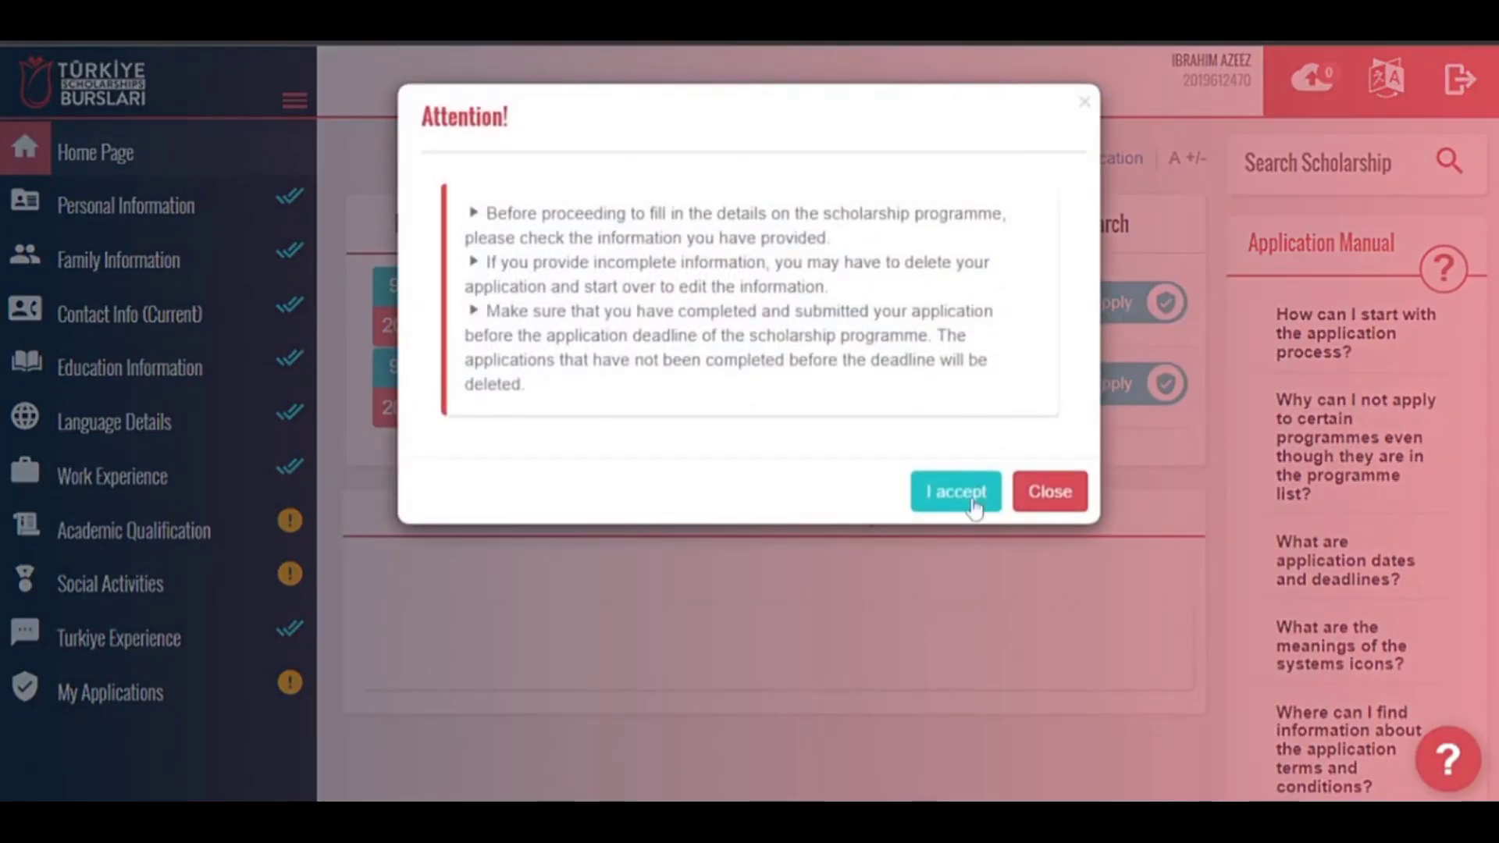
click(939, 472)
click(923, 489)
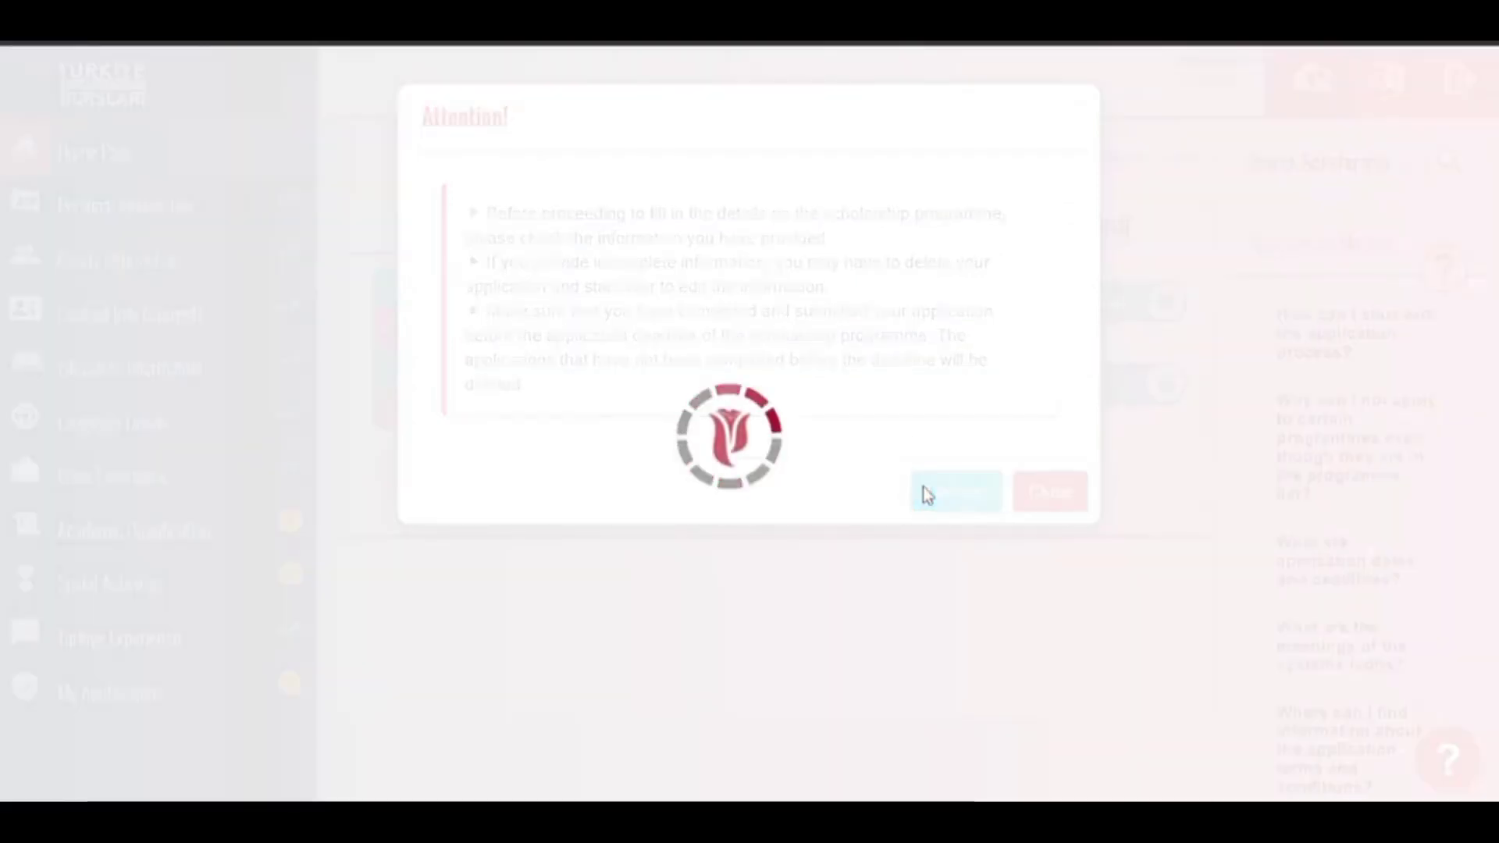
click(870, 694)
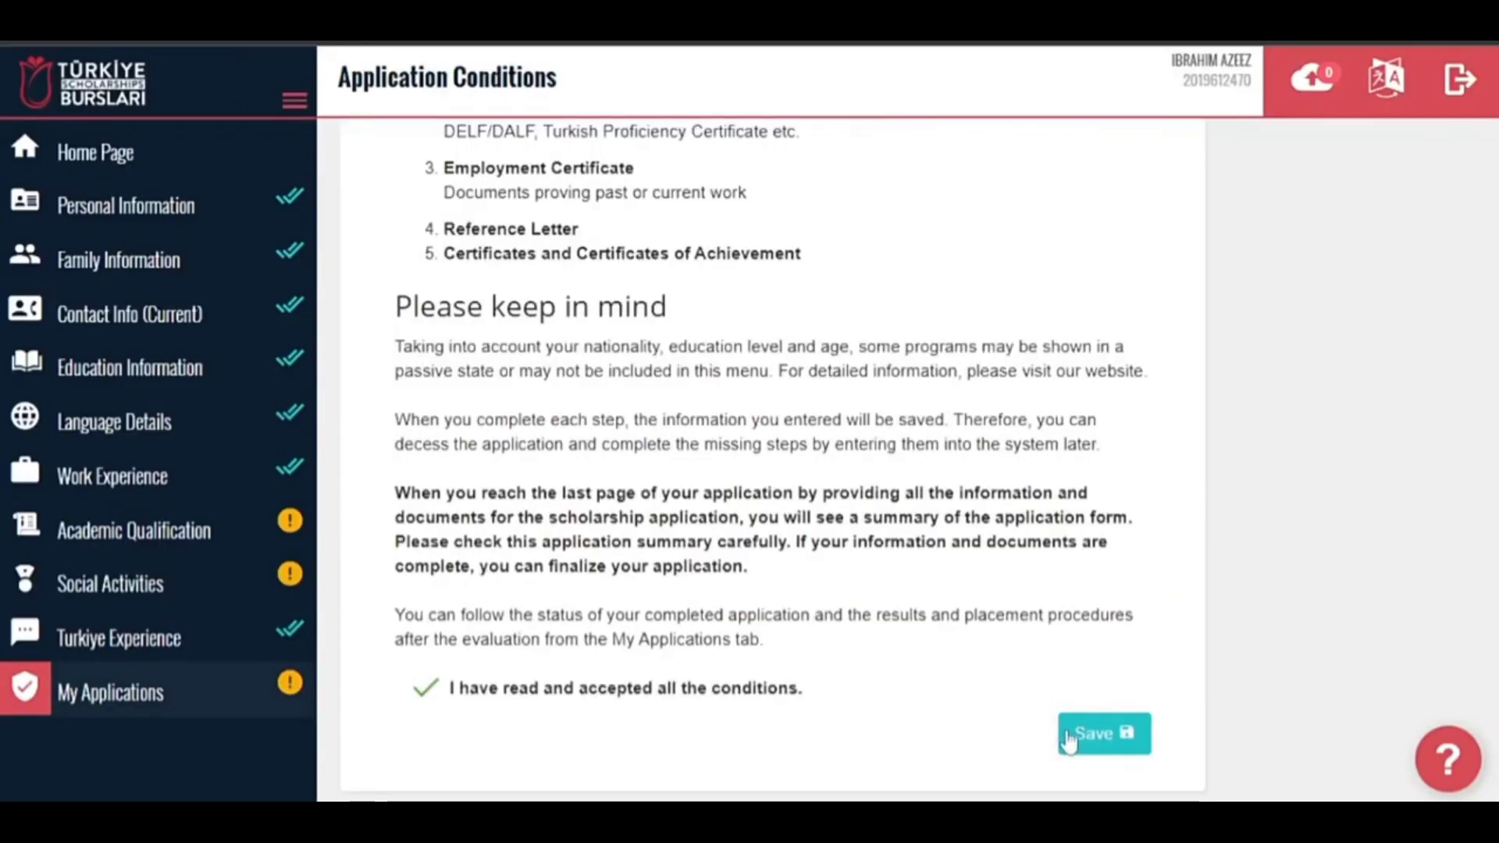
click(1071, 737)
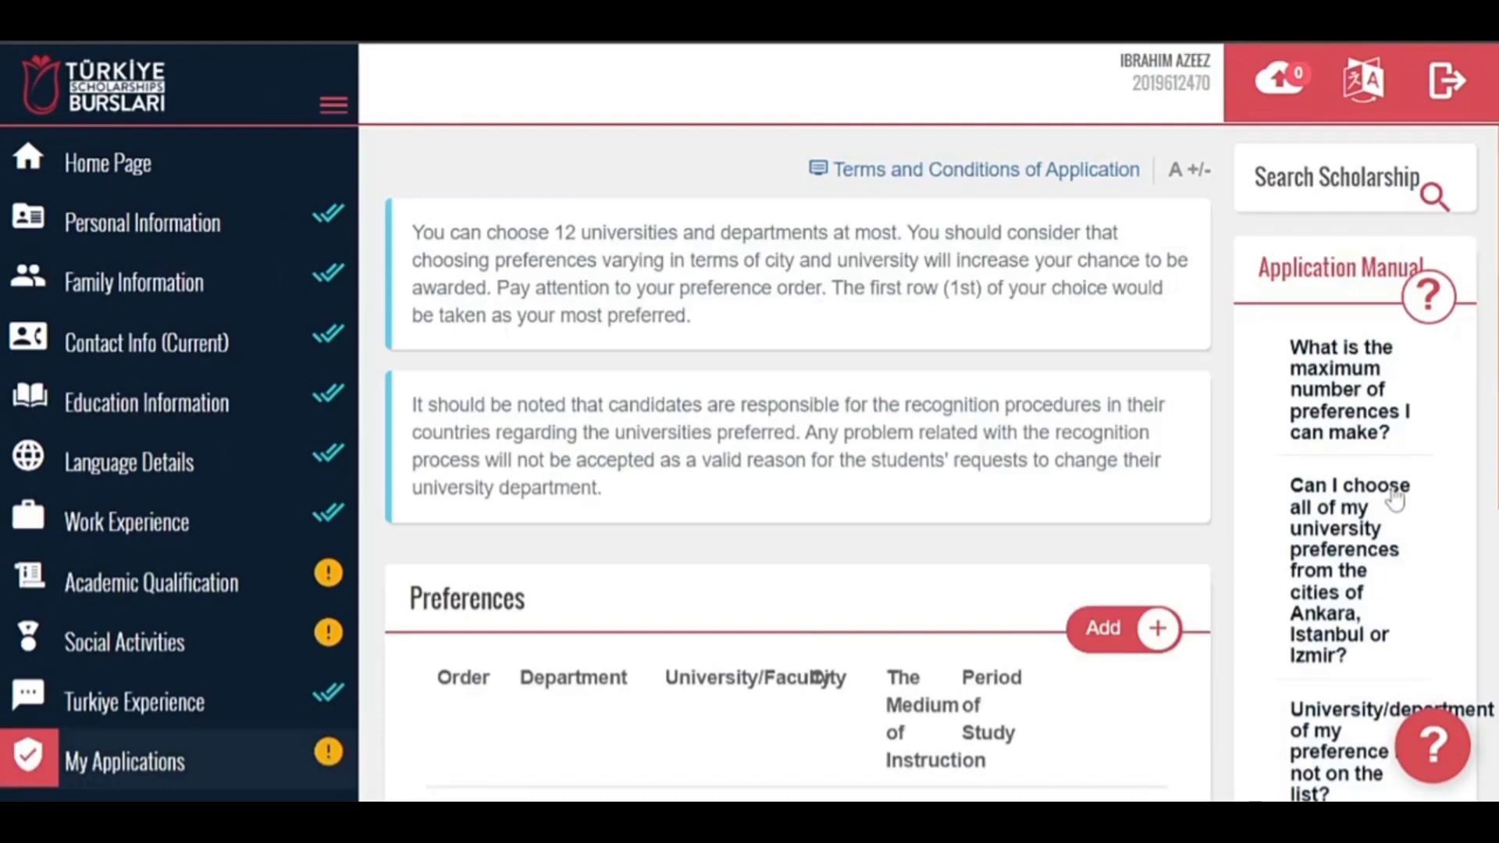
Add Artificial Intelligence and Data Engineering at Ankara University as a preference.
scroll(611, 468, down, 3)
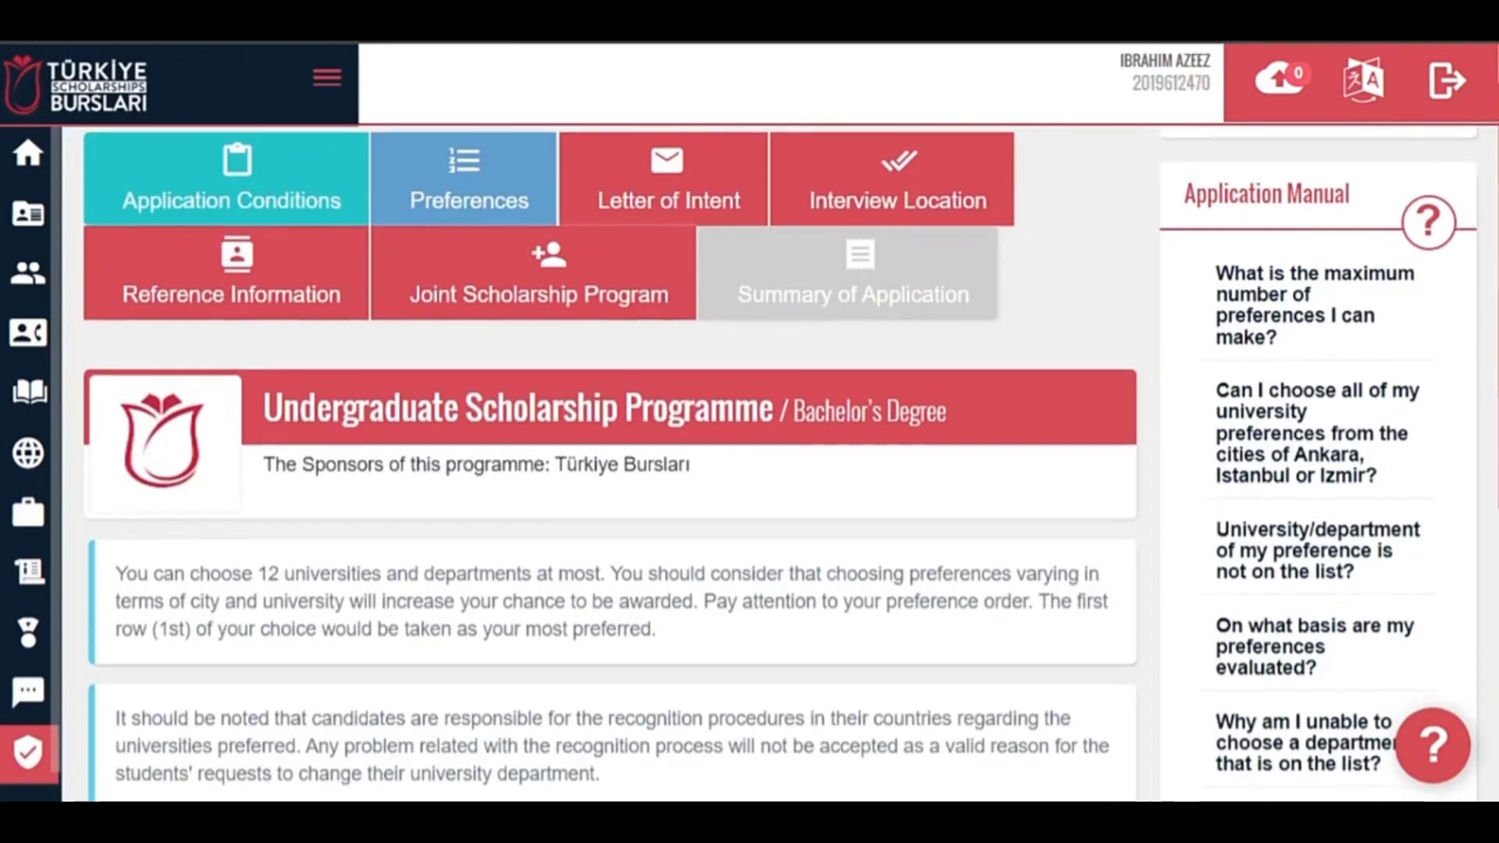
scroll(611, 468, down, 2)
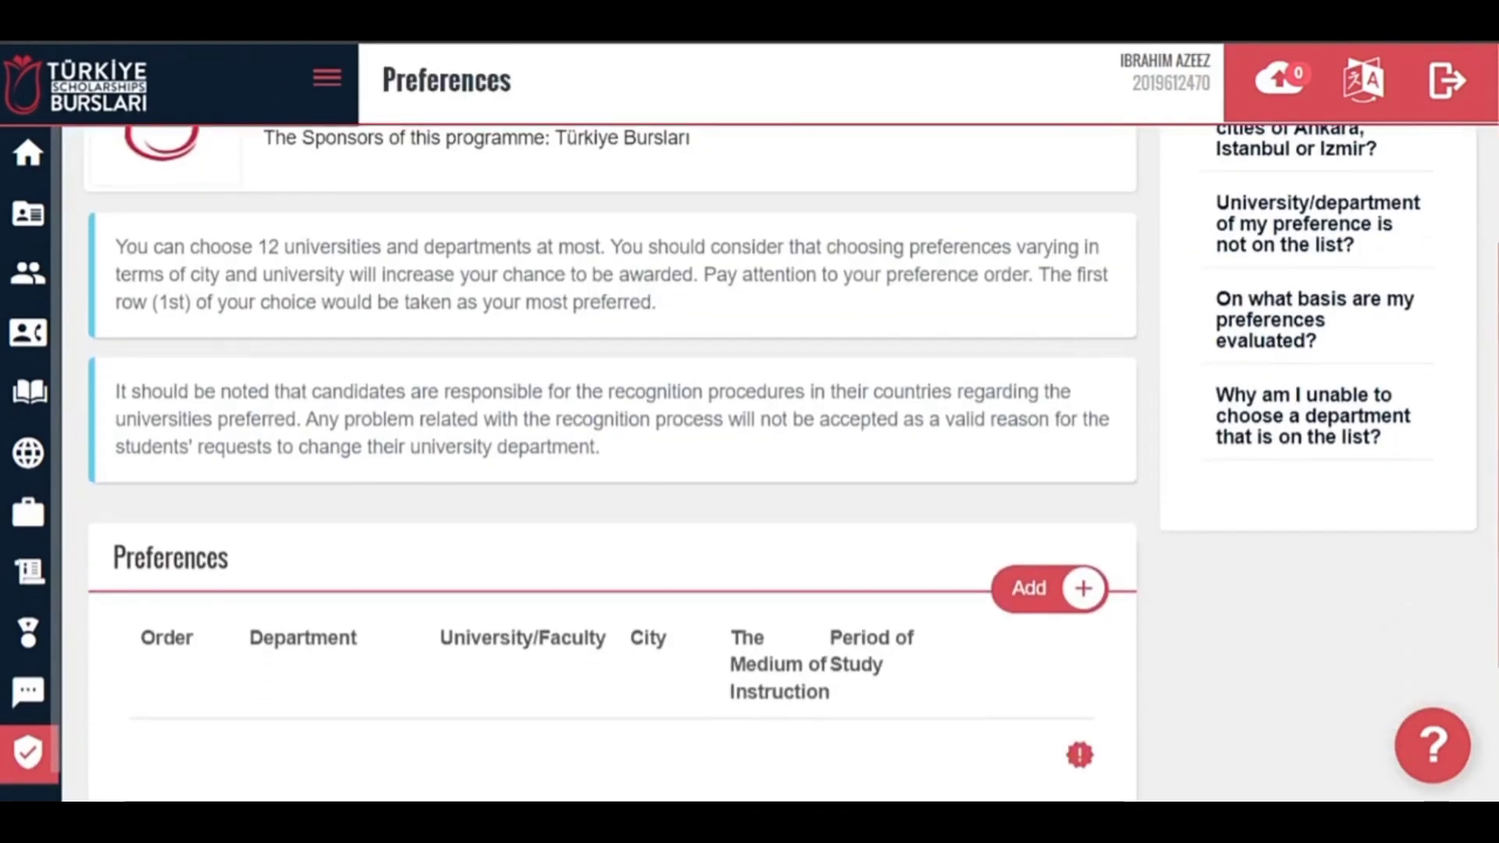
scroll(966, 576, down, 1)
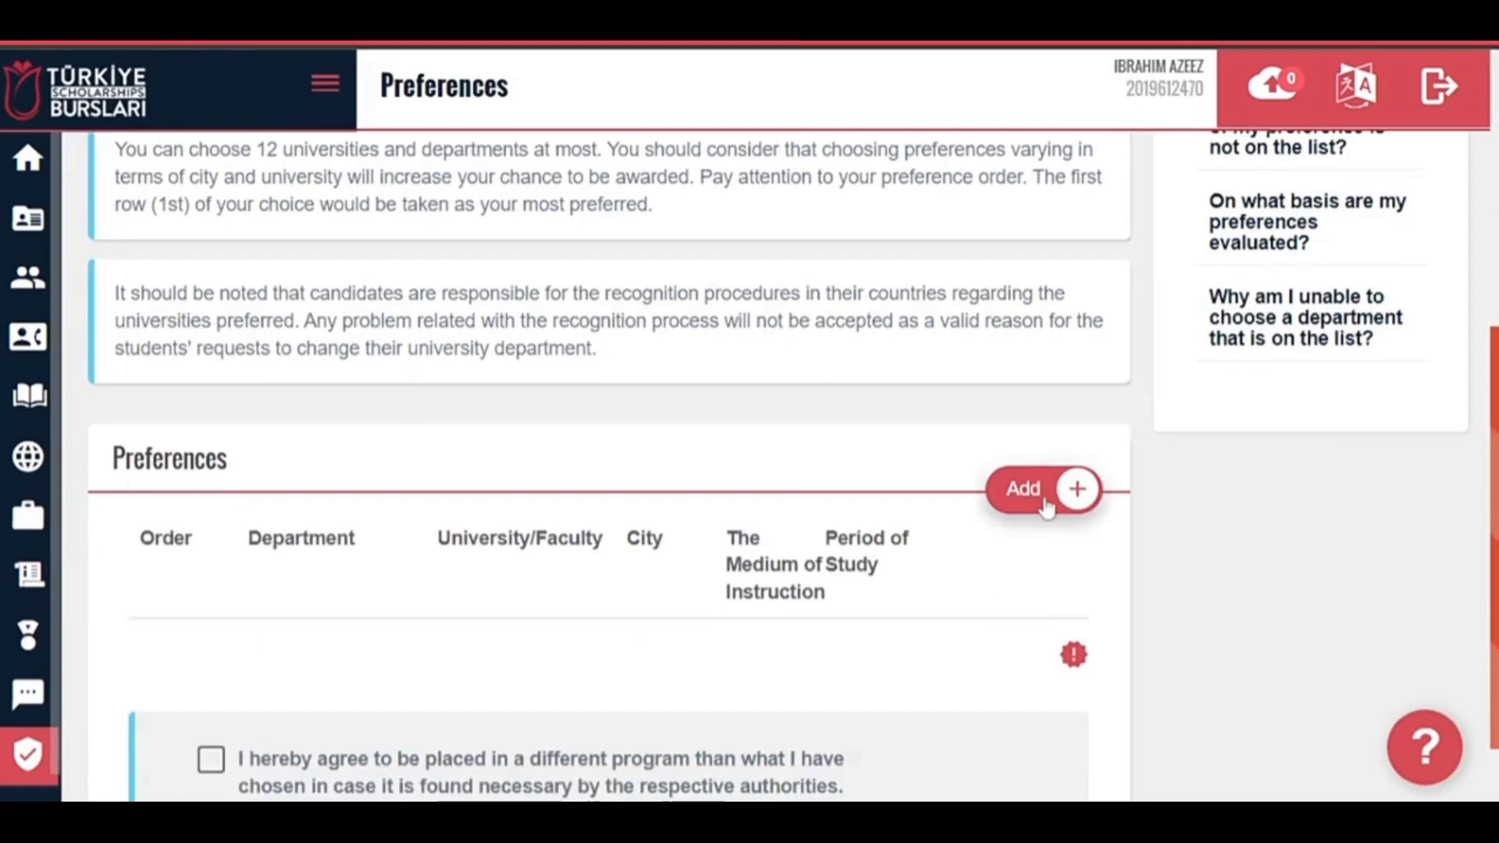
click(1076, 489)
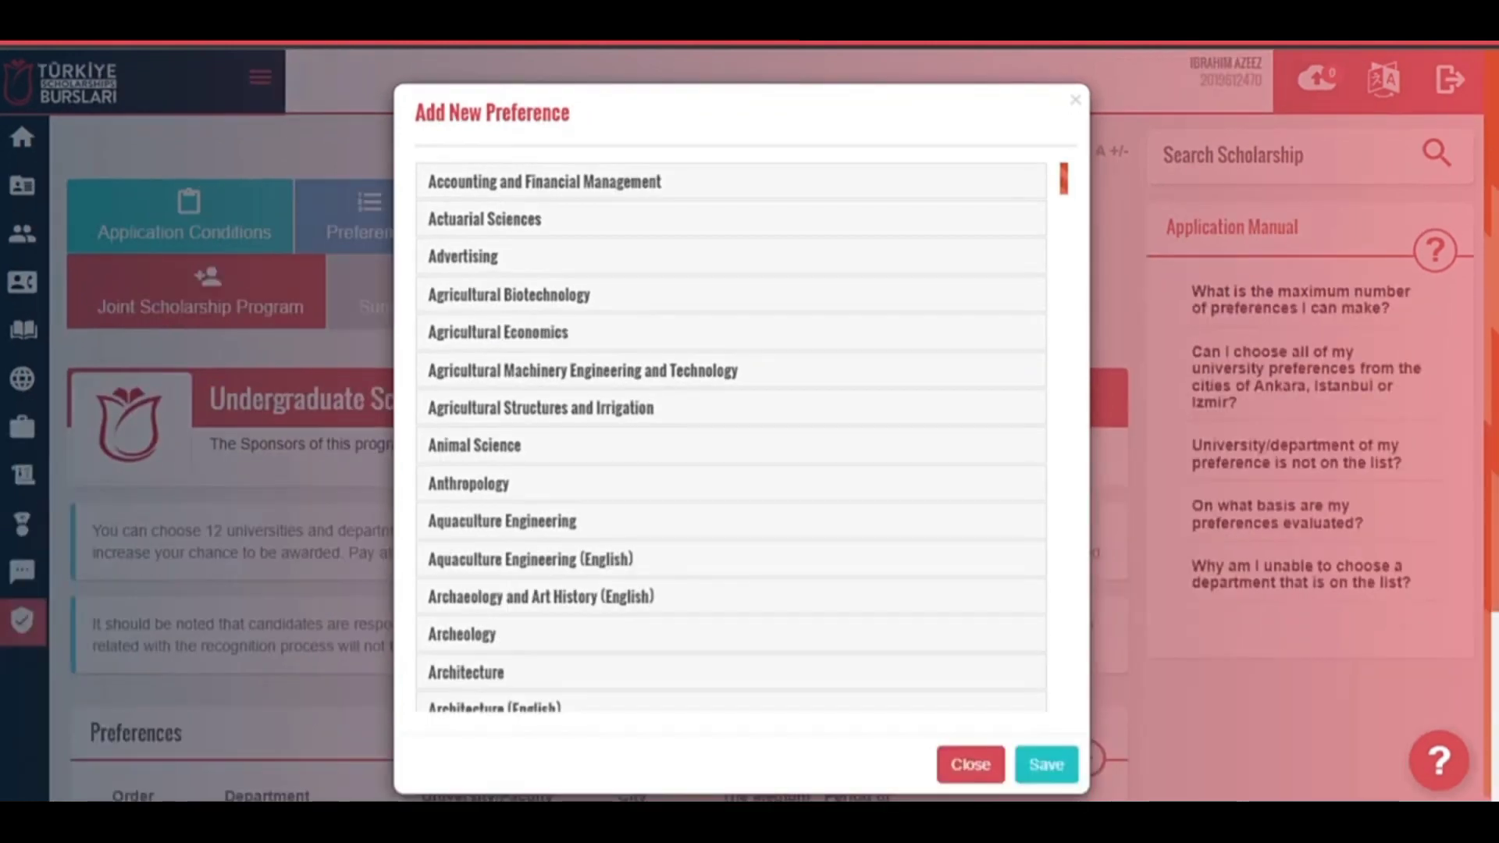
scroll(608, 468, down, 3)
click(609, 490)
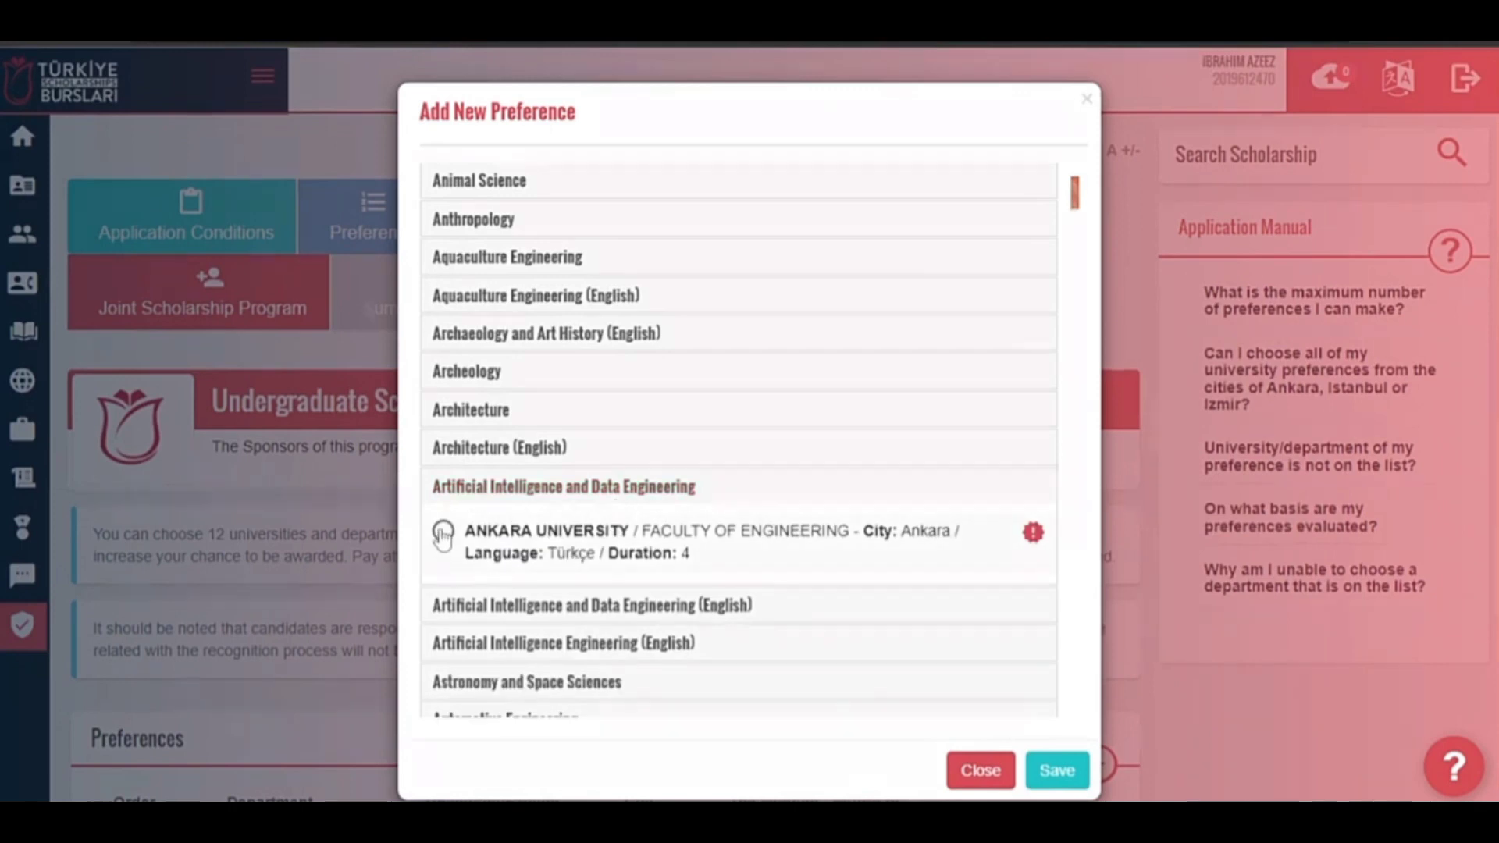
click(443, 533)
drag(1079, 191, 1078, 216)
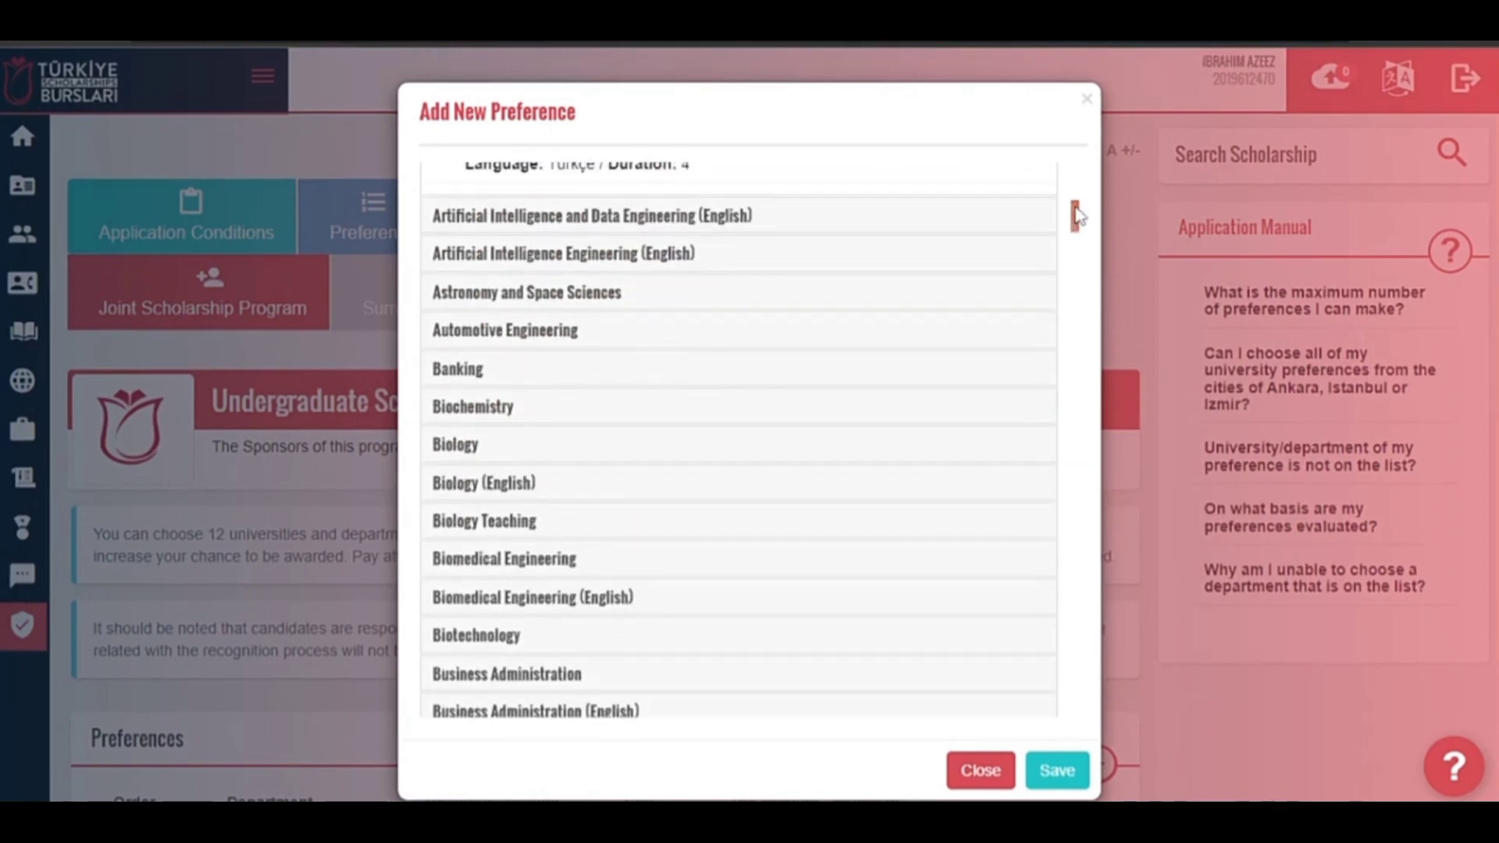
click(1060, 771)
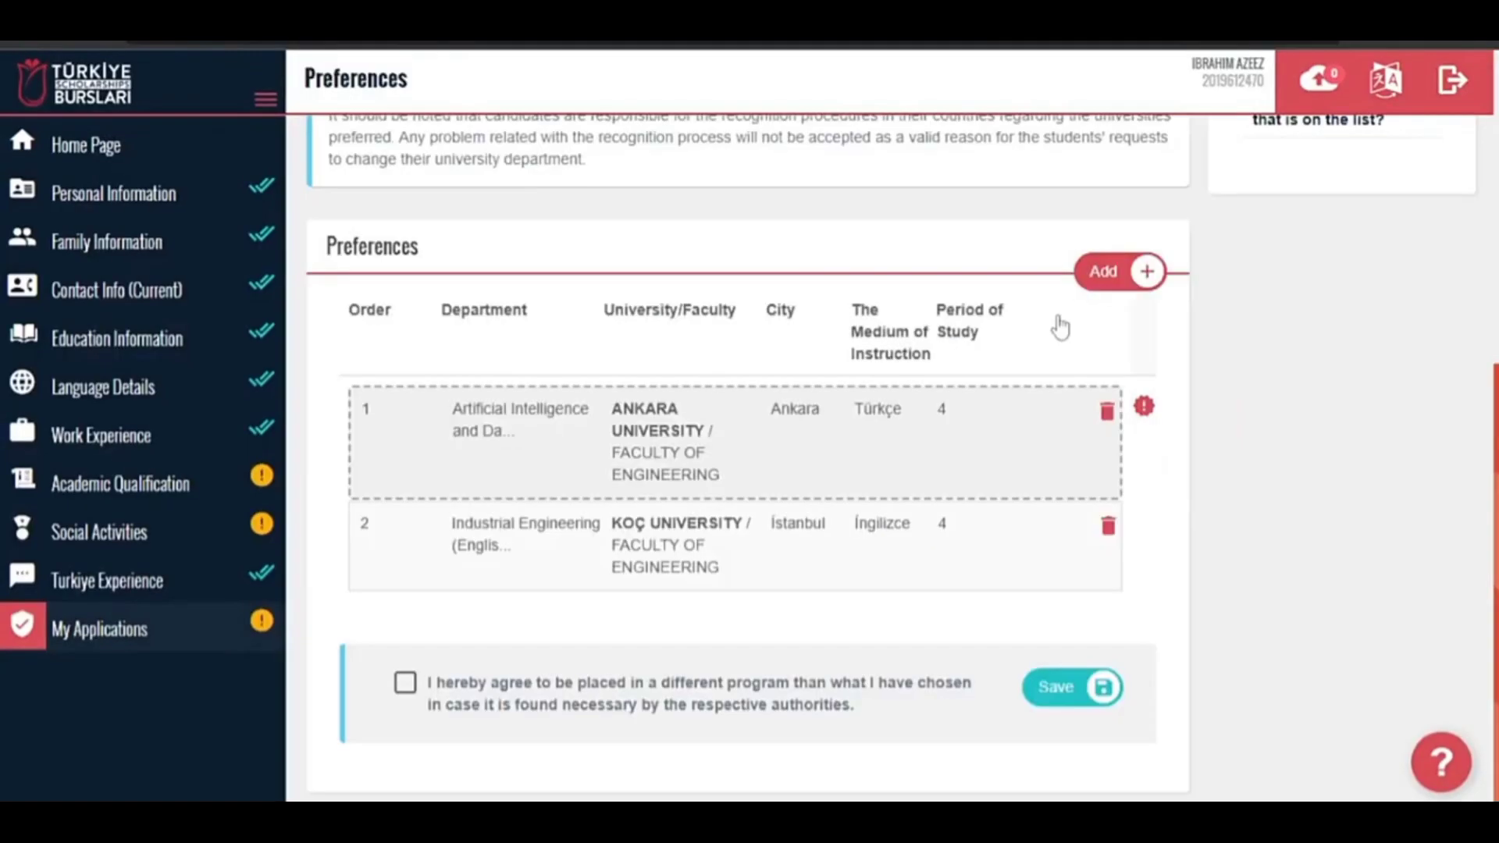
Add Chemistry (English) at Koç University and agree to placement in another programme if needed.
click(1124, 271)
scroll(676, 304, down, 15)
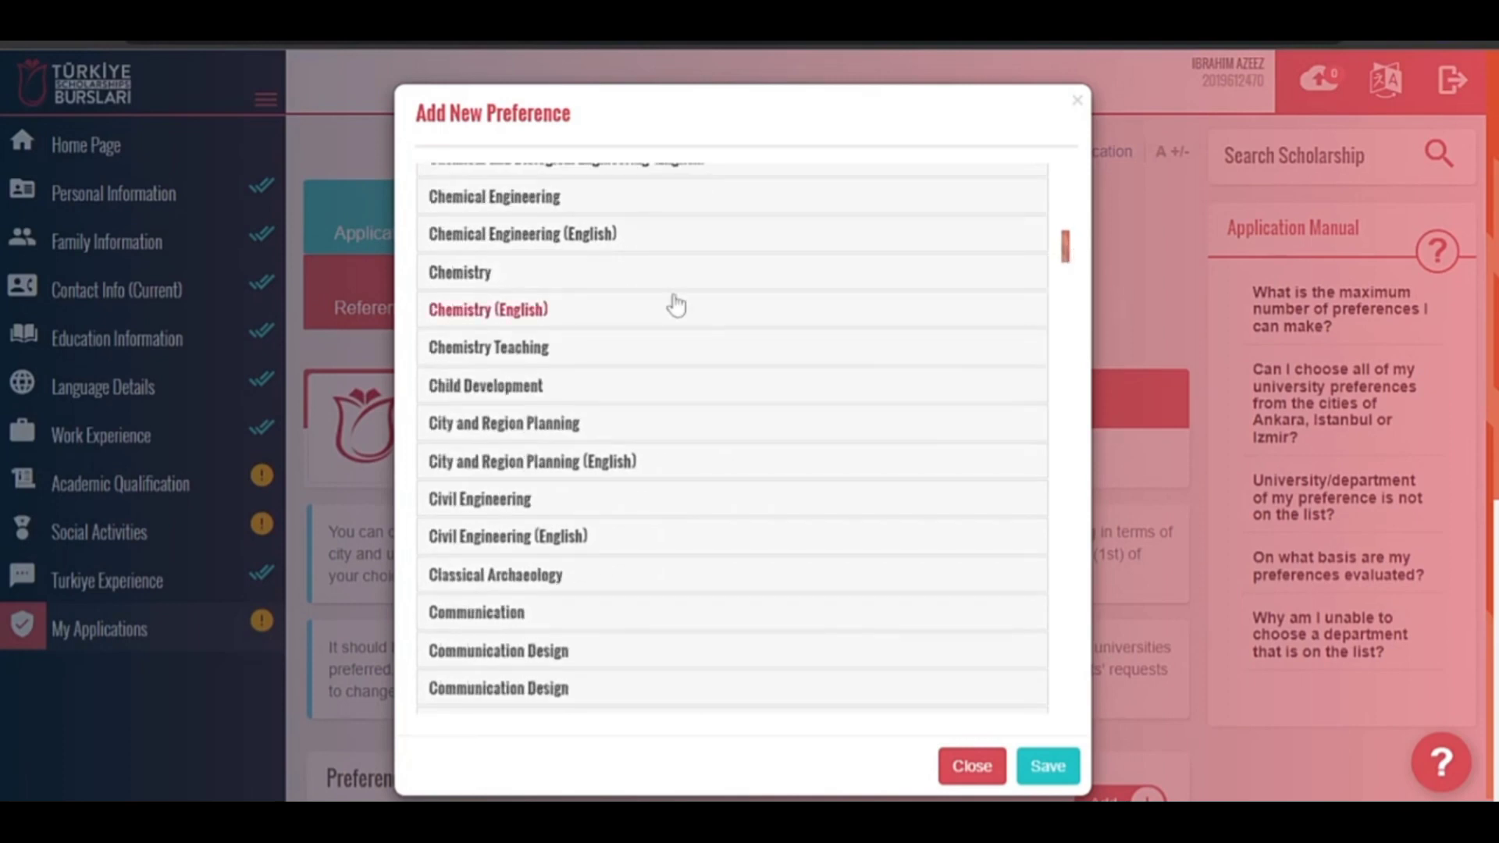
click(676, 309)
click(439, 529)
click(1048, 765)
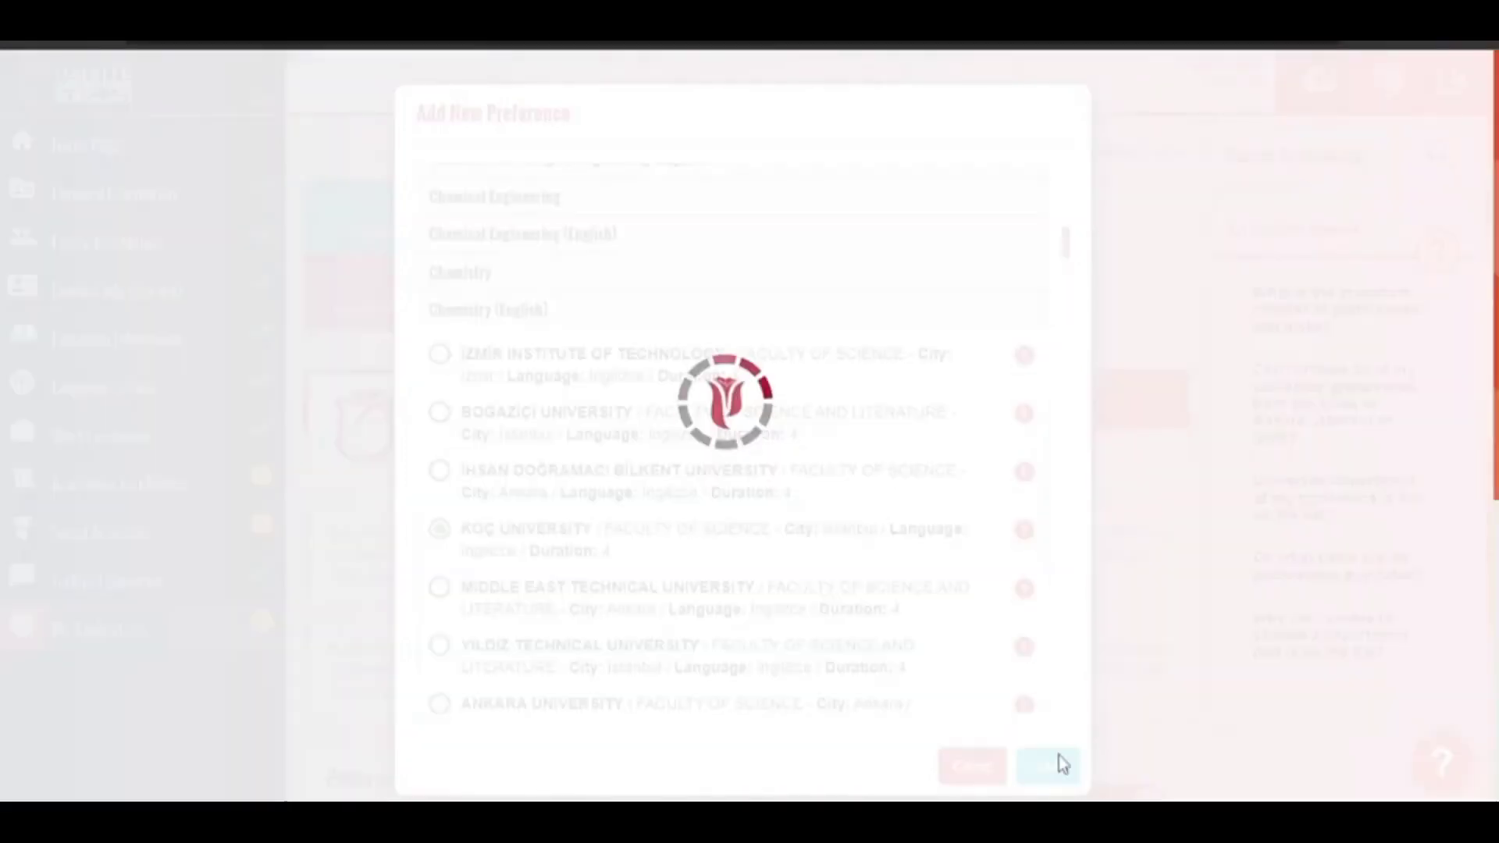
scroll(746, 507, down, 7)
click(410, 735)
scroll(747, 507, up, 7)
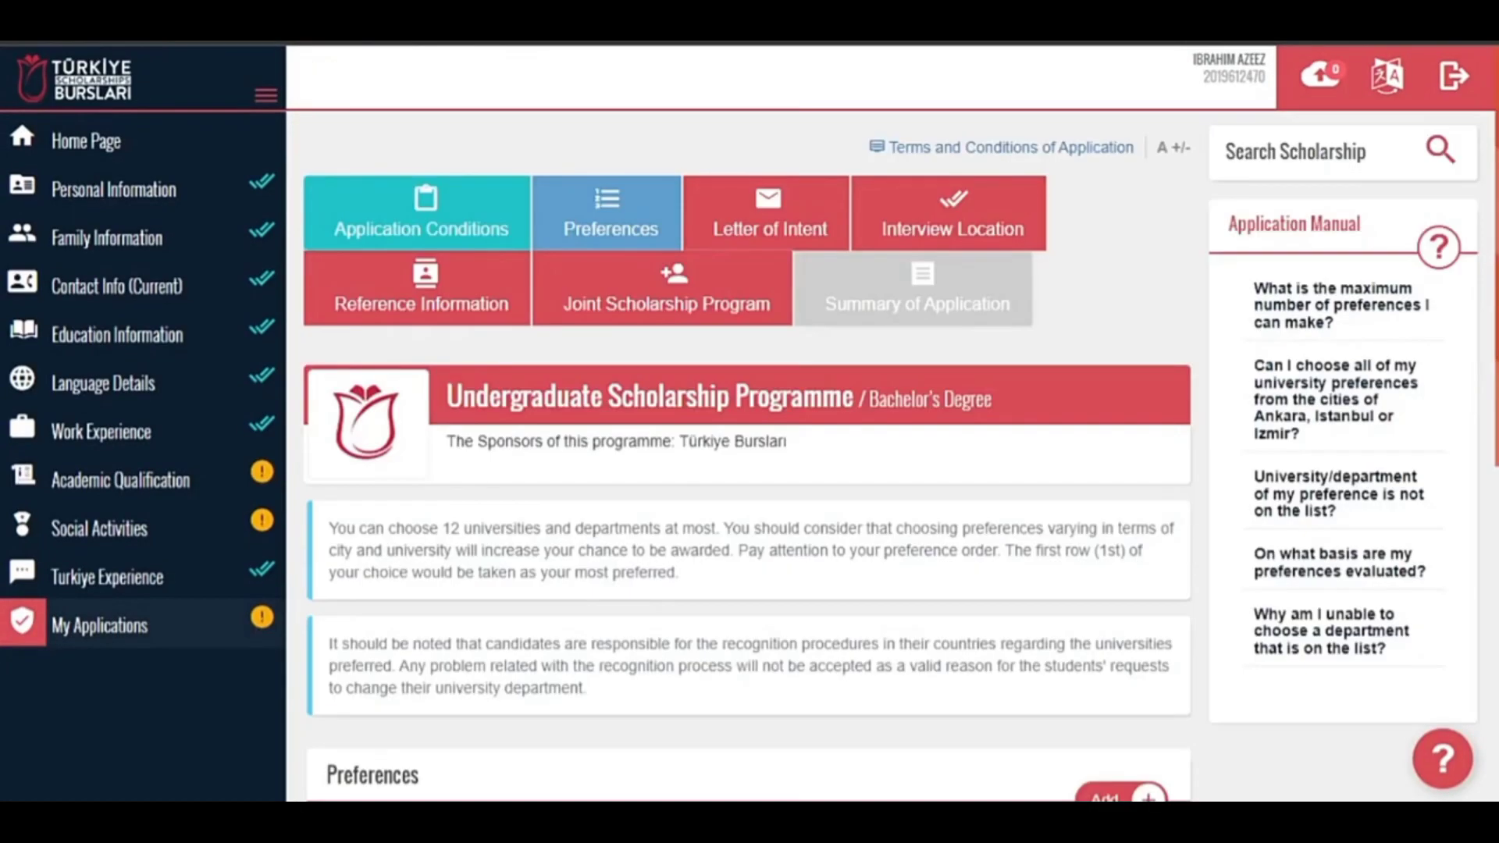
scroll(746, 507, down, 7)
Save the preferences, then read through the Letter of Intent guidance.
click(1053, 706)
click(798, 231)
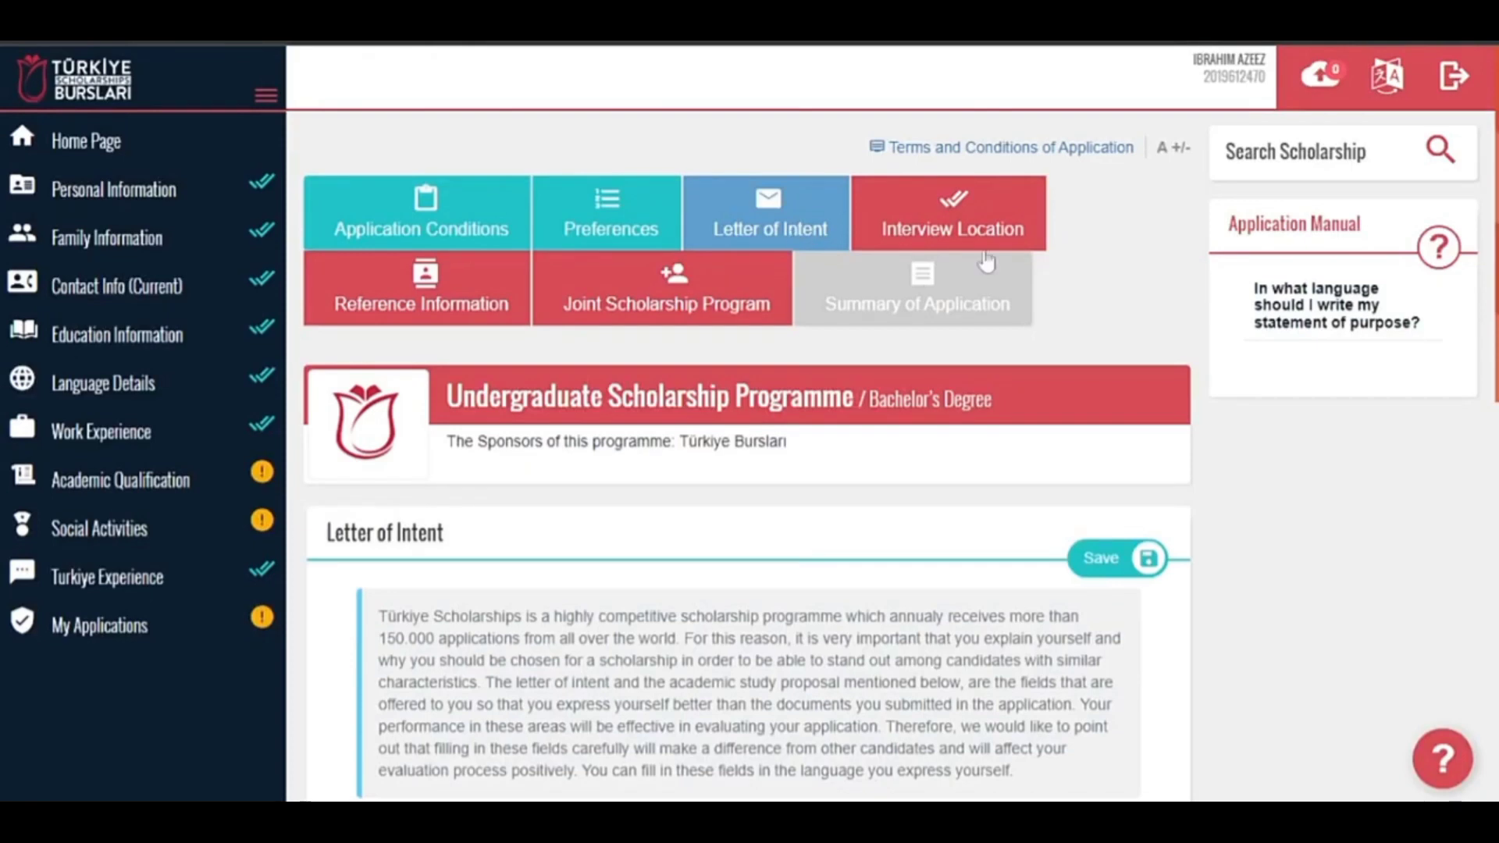
scroll(747, 469, down, 1)
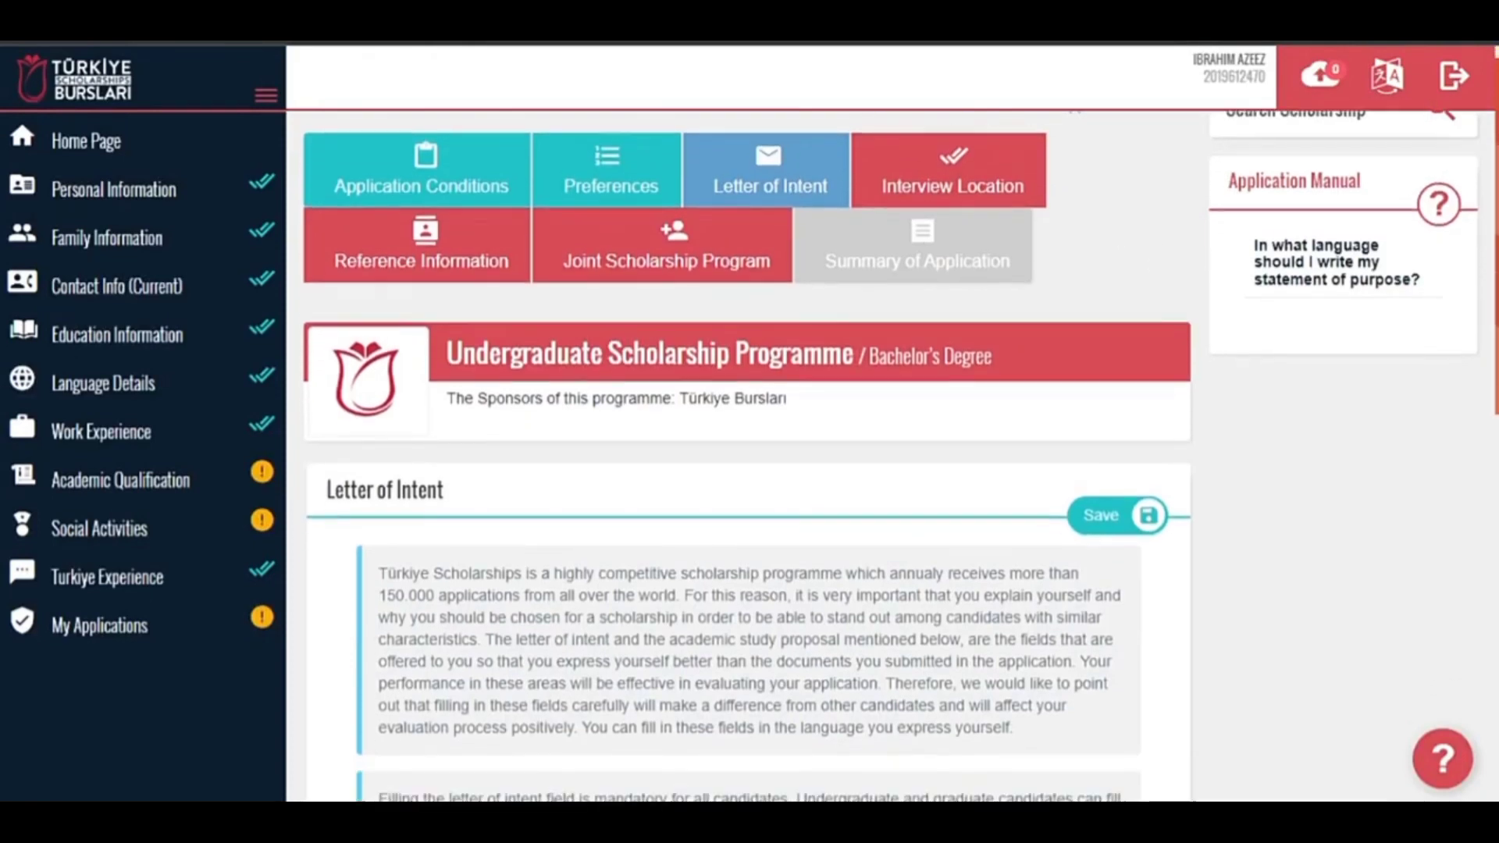
scroll(747, 468, up, 1)
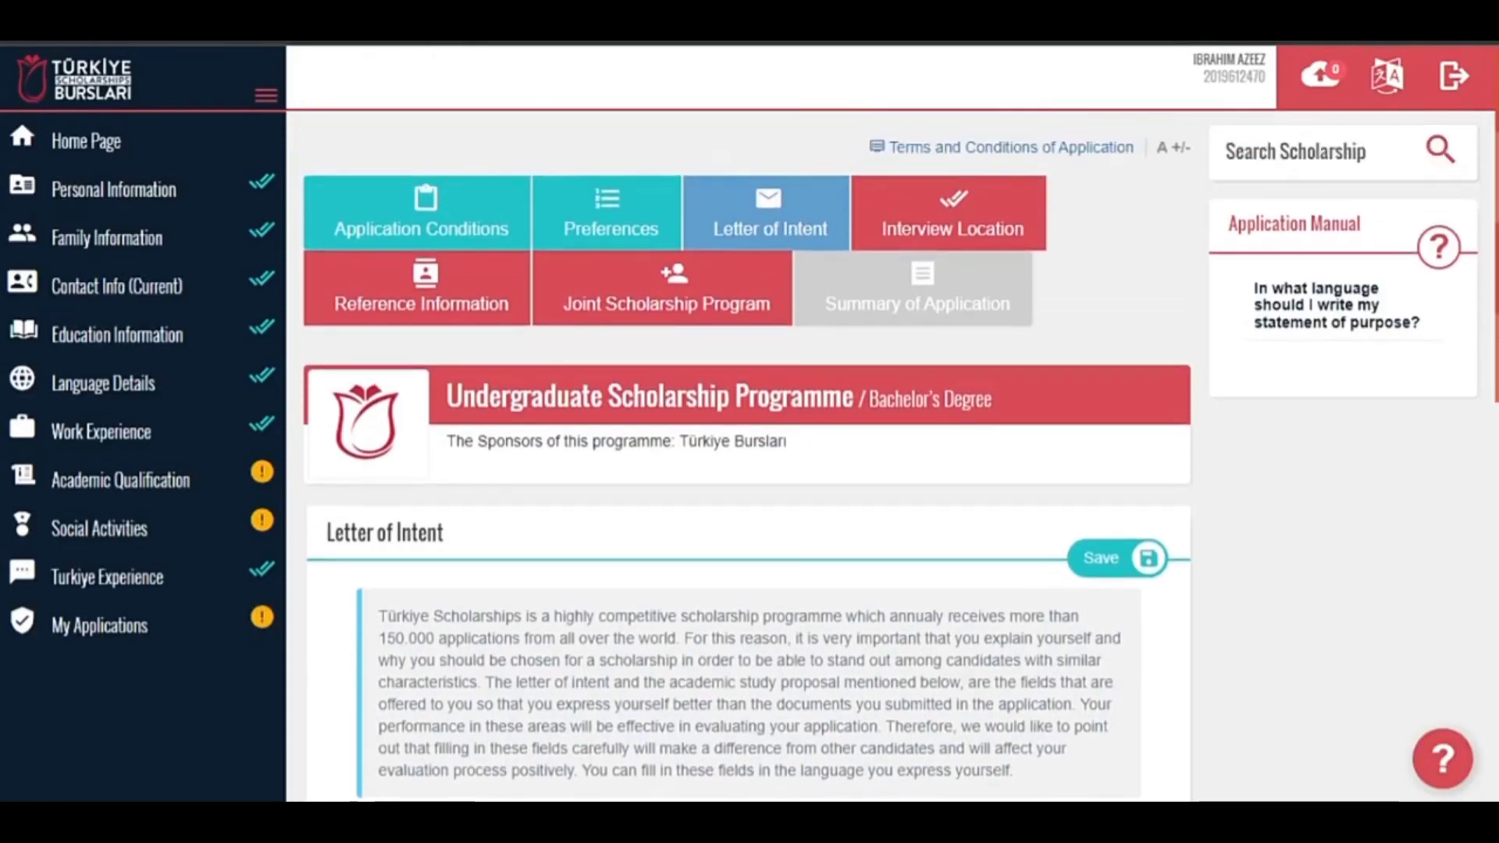
scroll(747, 468, down, 3)
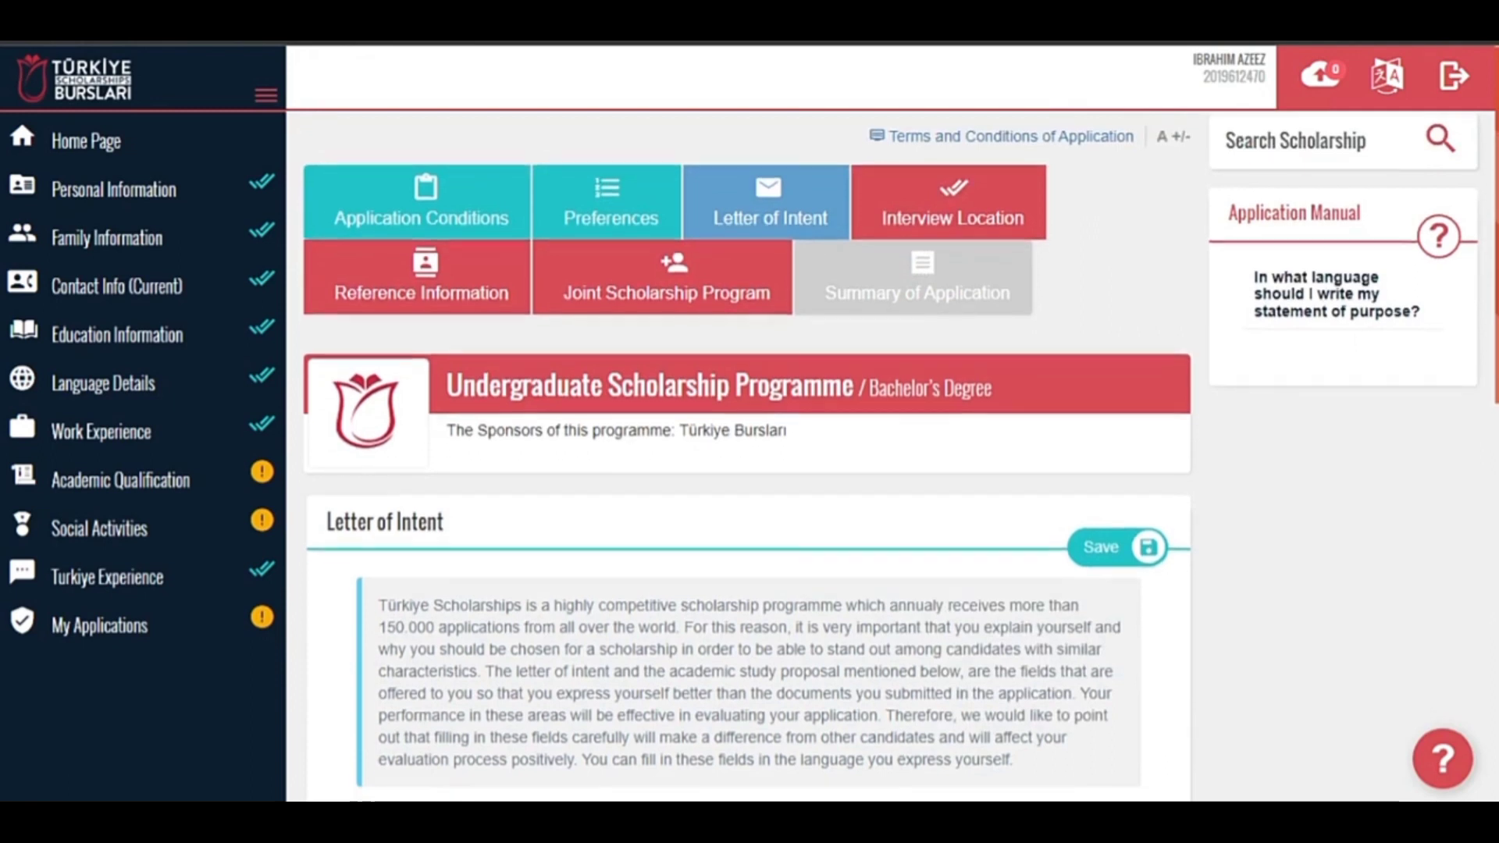
scroll(747, 468, down, 3)
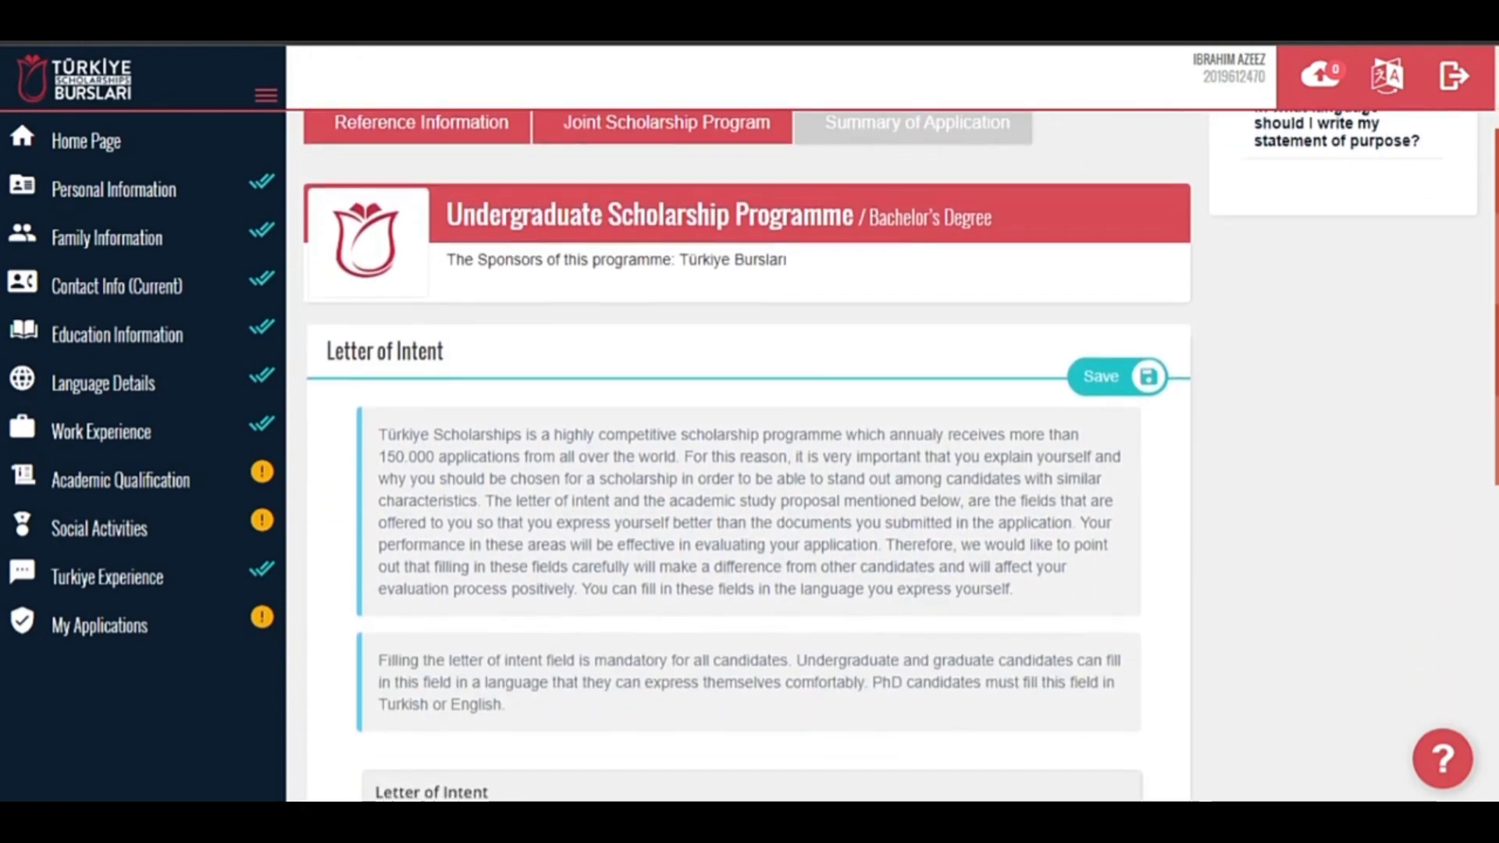
scroll(747, 469, down, 1)
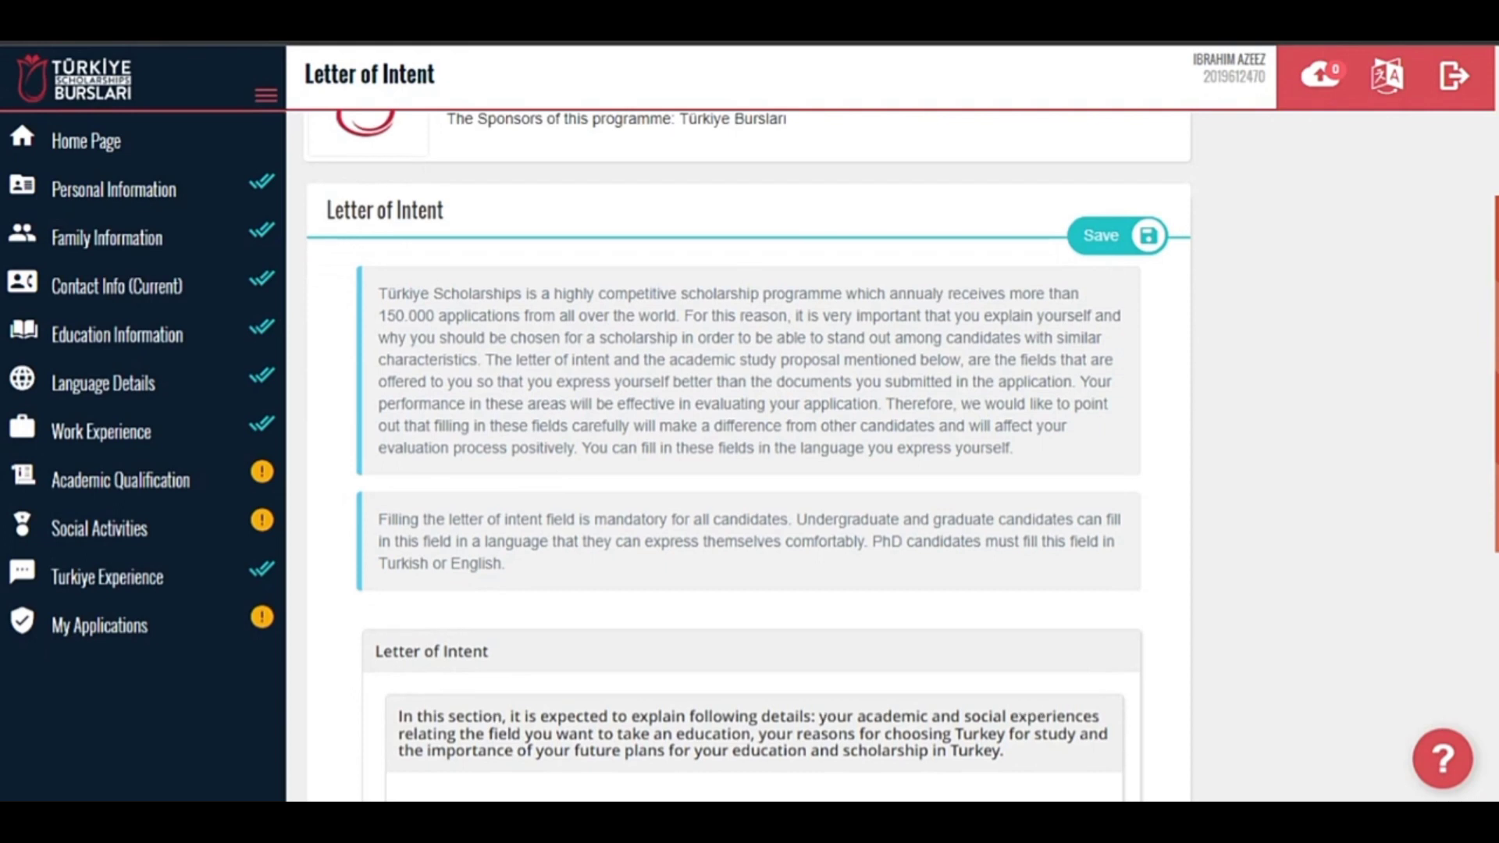
scroll(750, 452, down, 5)
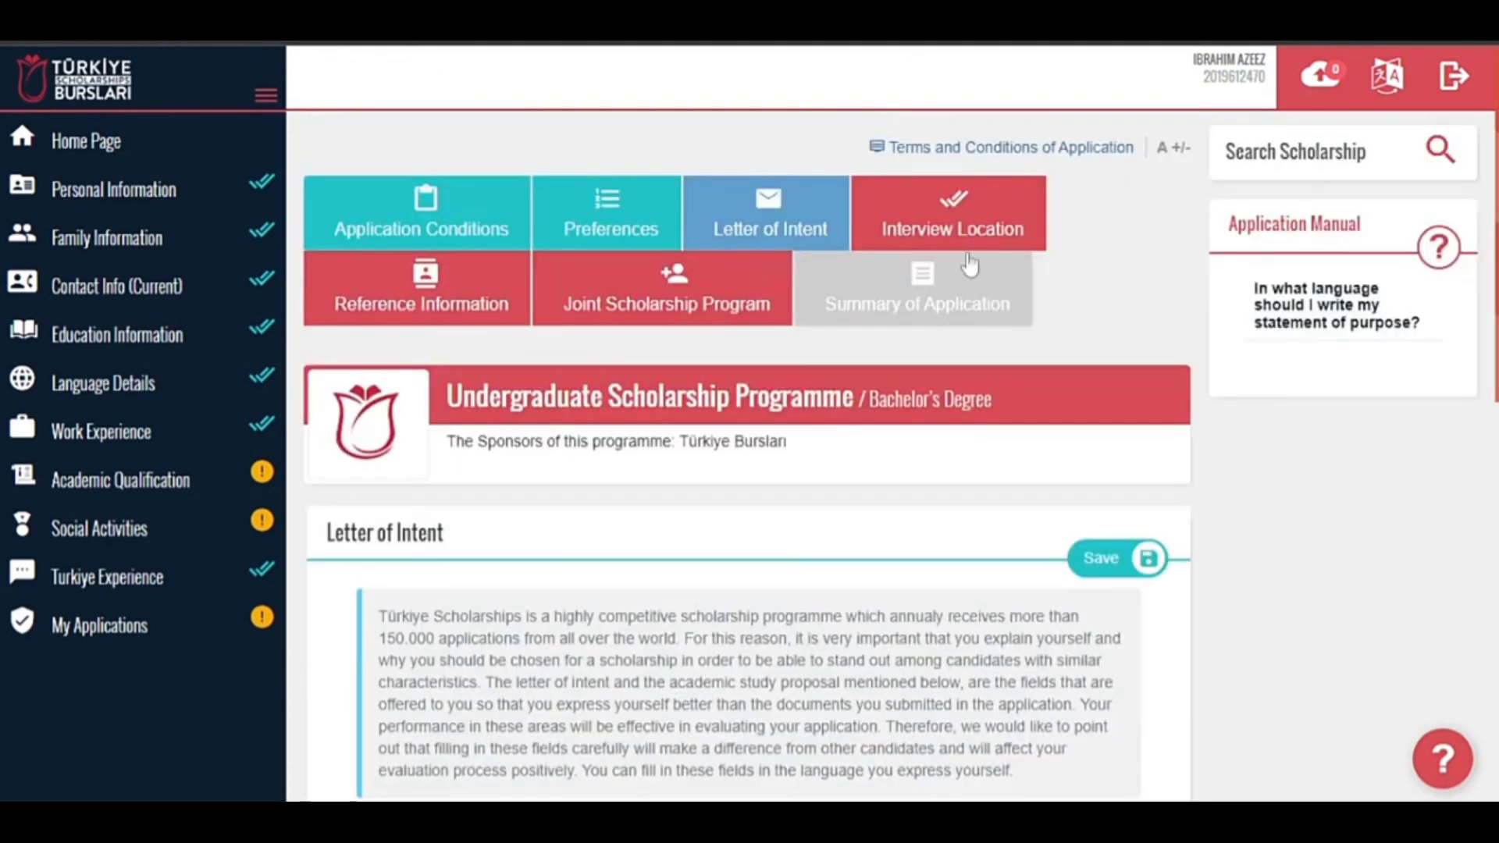
Choose Nigeria and Lagos as the interview country and city, then save.
click(971, 251)
scroll(676, 519, down, 3)
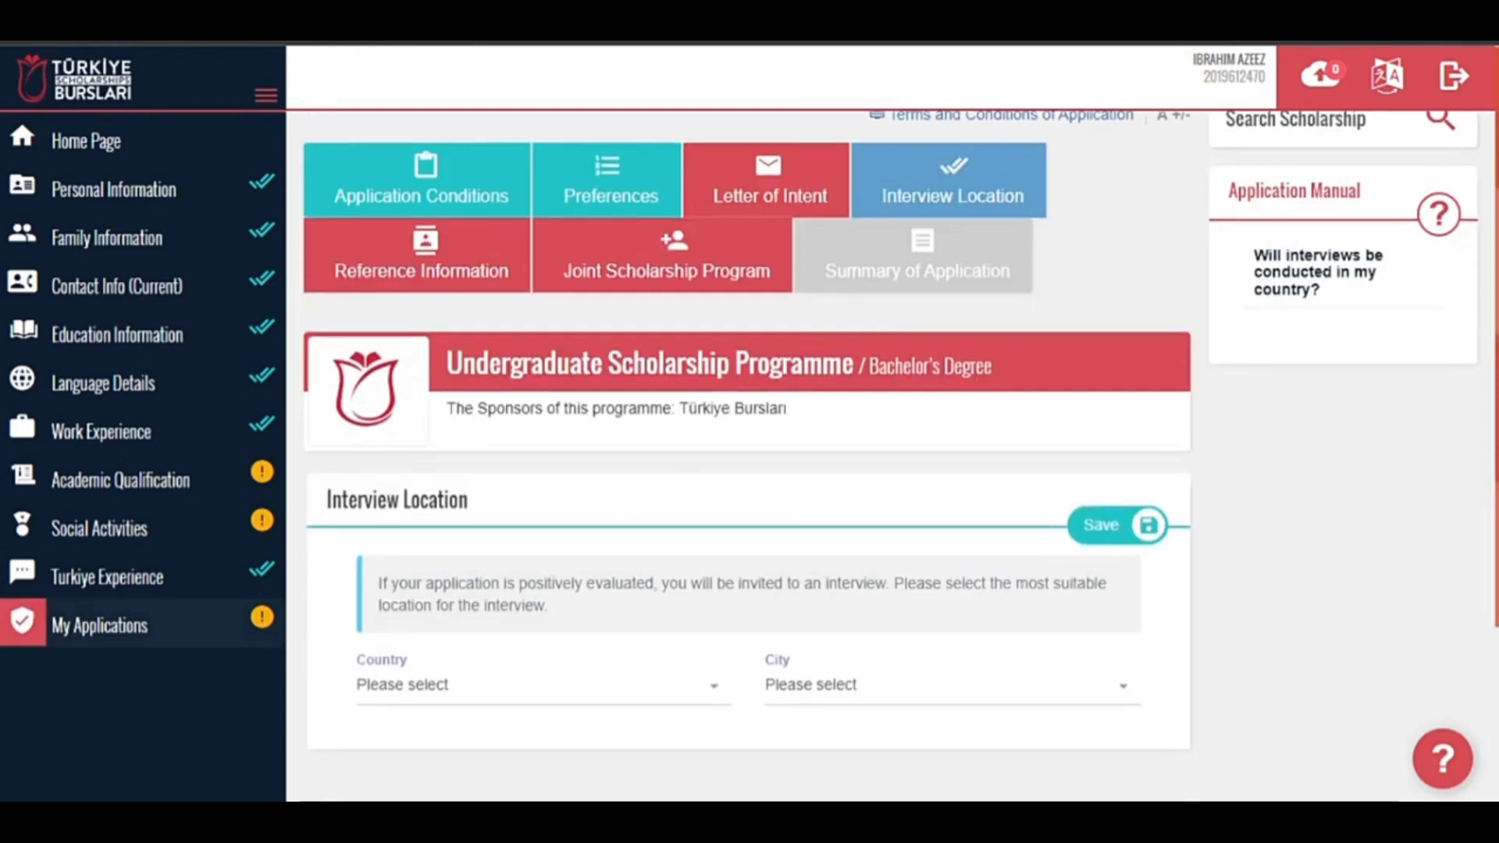
click(585, 499)
text(niger)
click(602, 589)
click(803, 478)
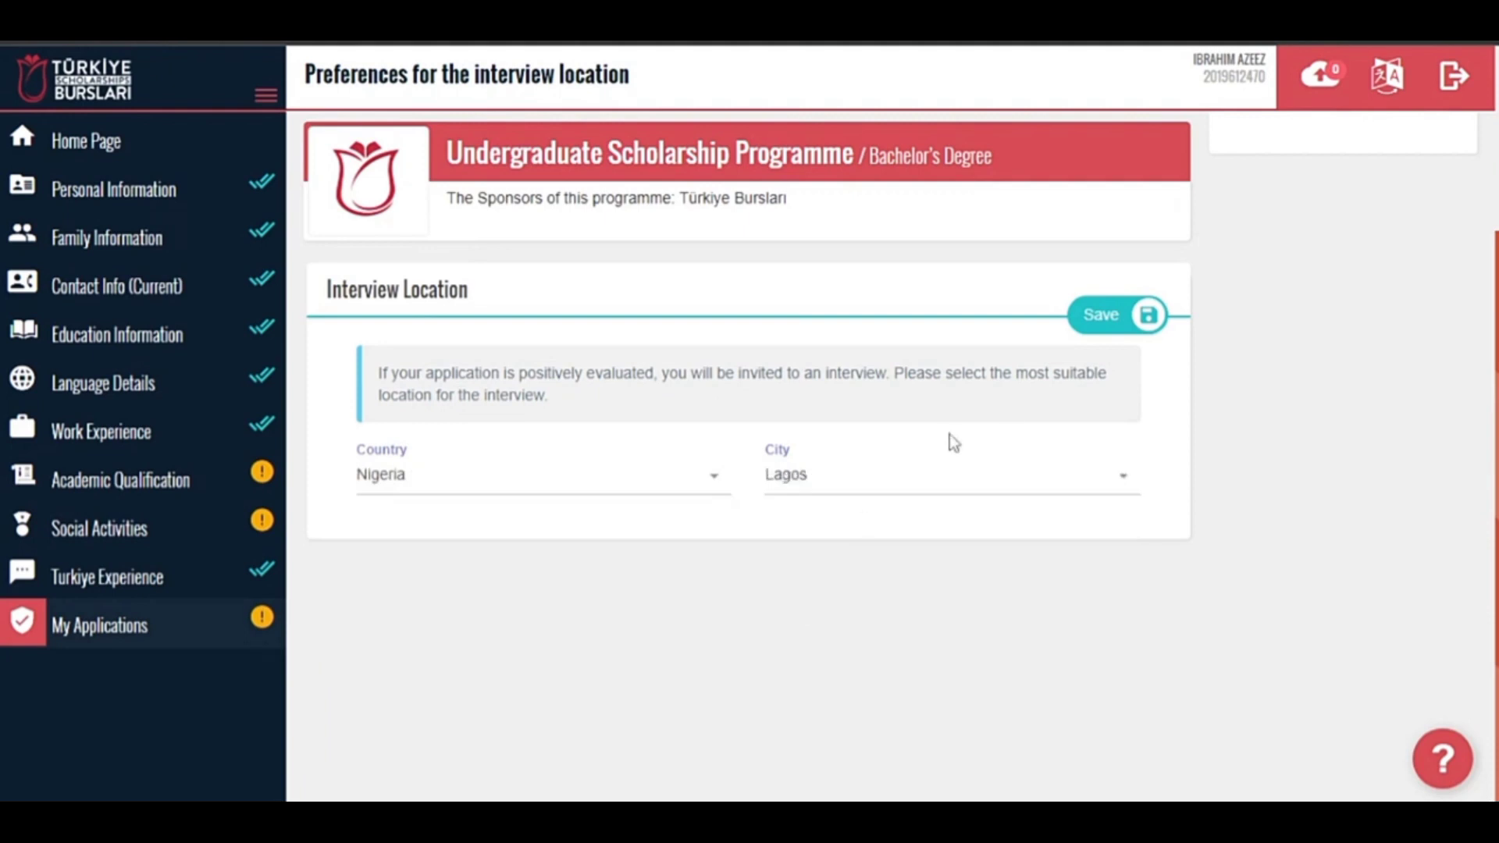
click(802, 606)
click(1115, 336)
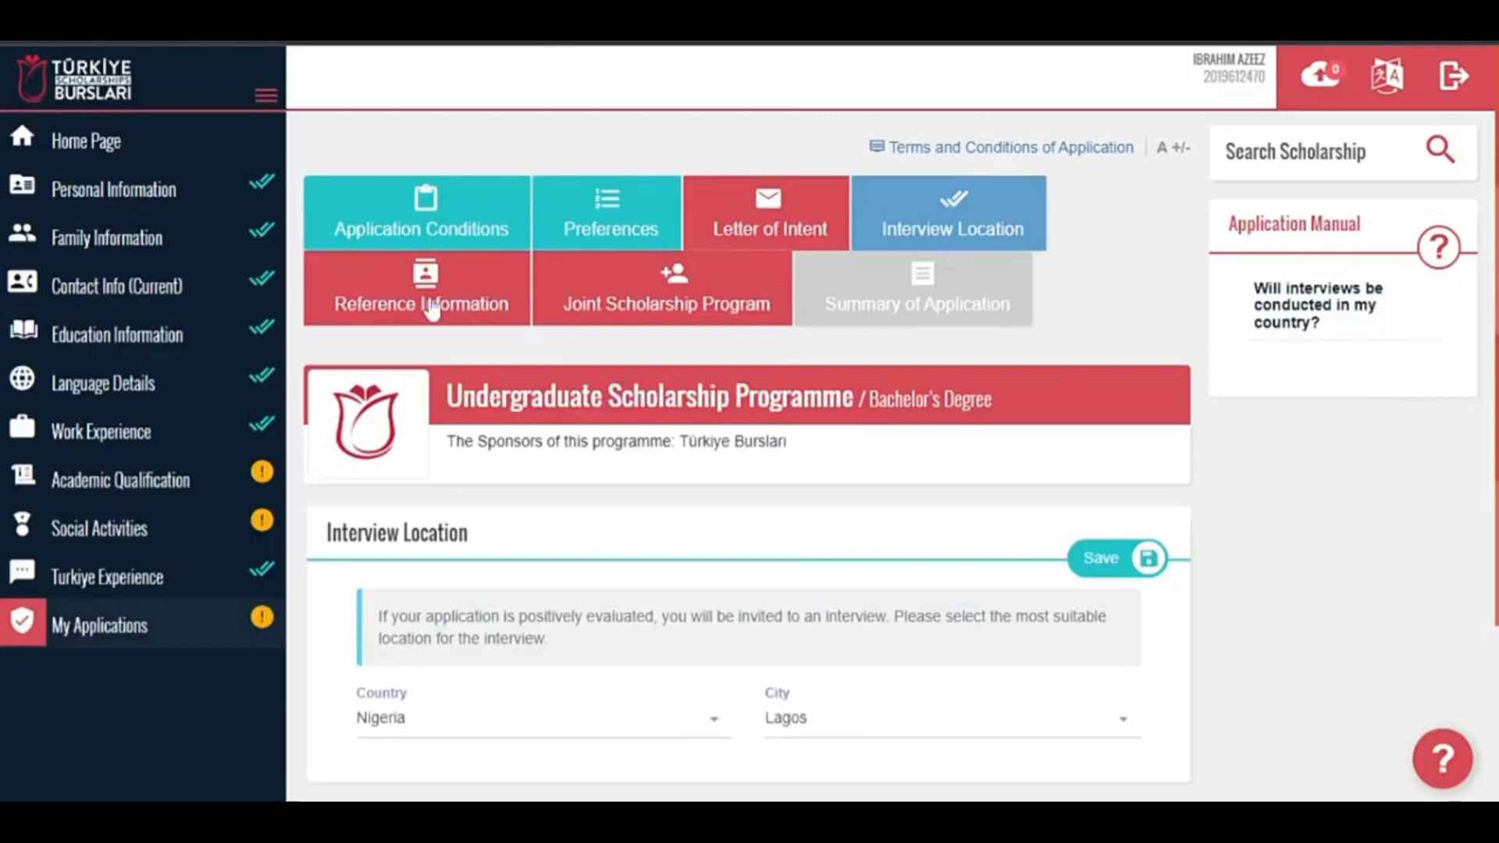
Add a new reference and enter the referee's name, surname, phone number and e-mail.
click(429, 303)
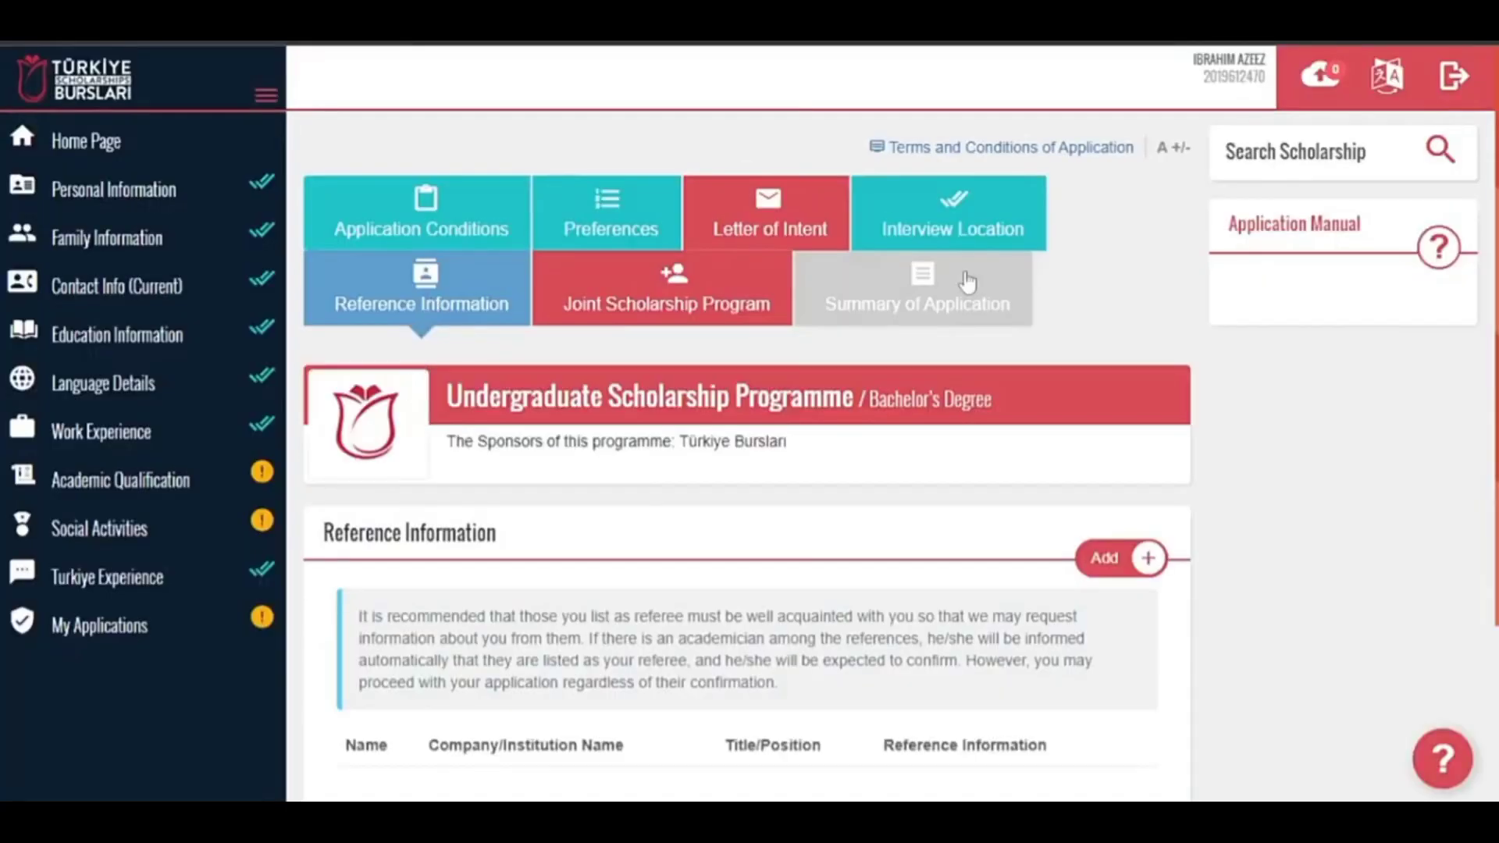
scroll(747, 484, down, 1)
scroll(747, 484, down, 2)
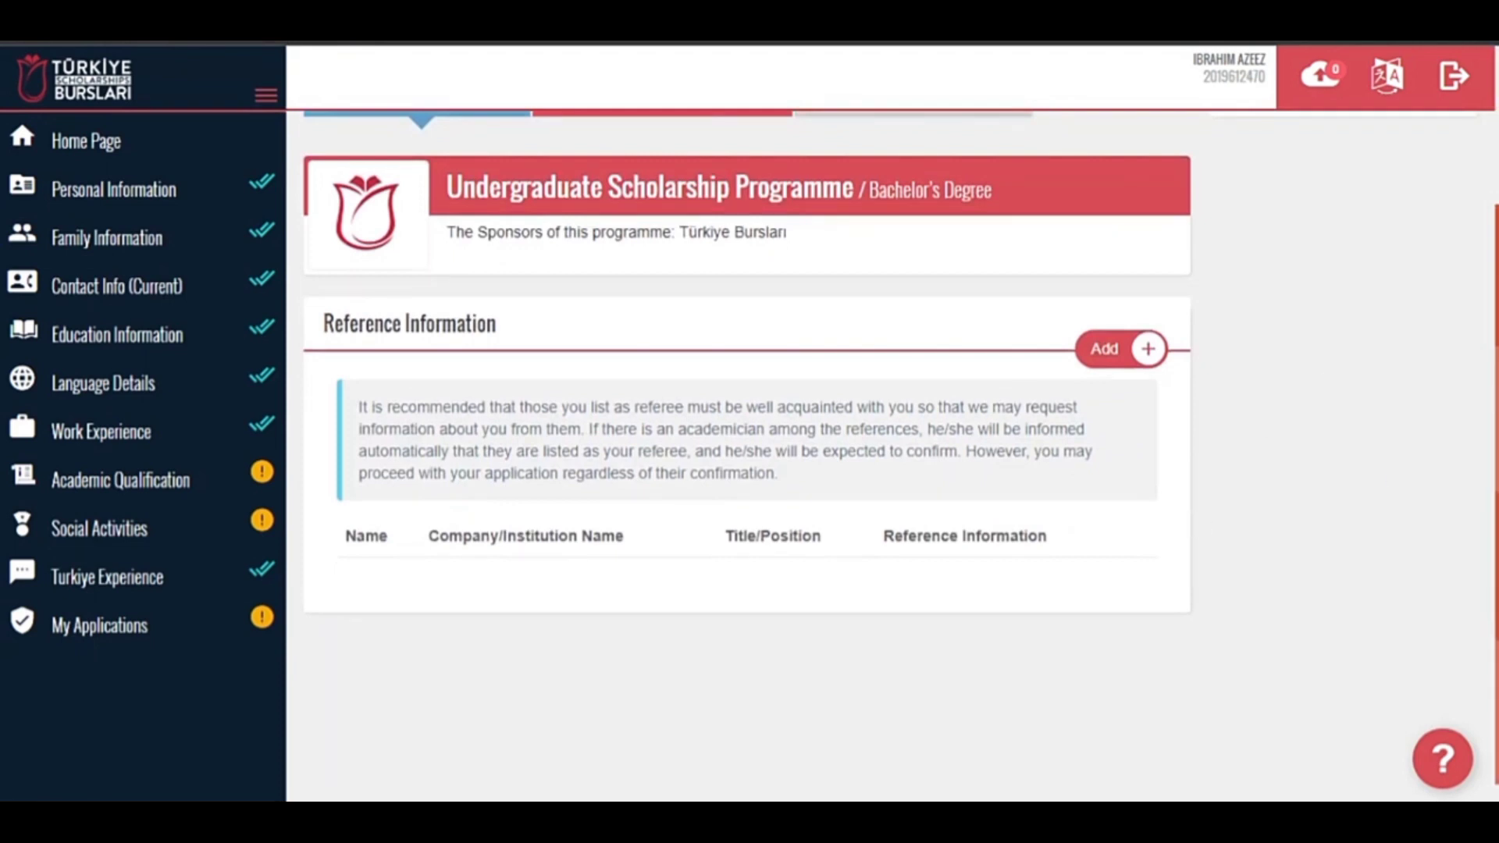
click(1109, 349)
key(Tab)
key(Tab)
text(+23412345678)
key(Tab)
text(email@gmail.com)
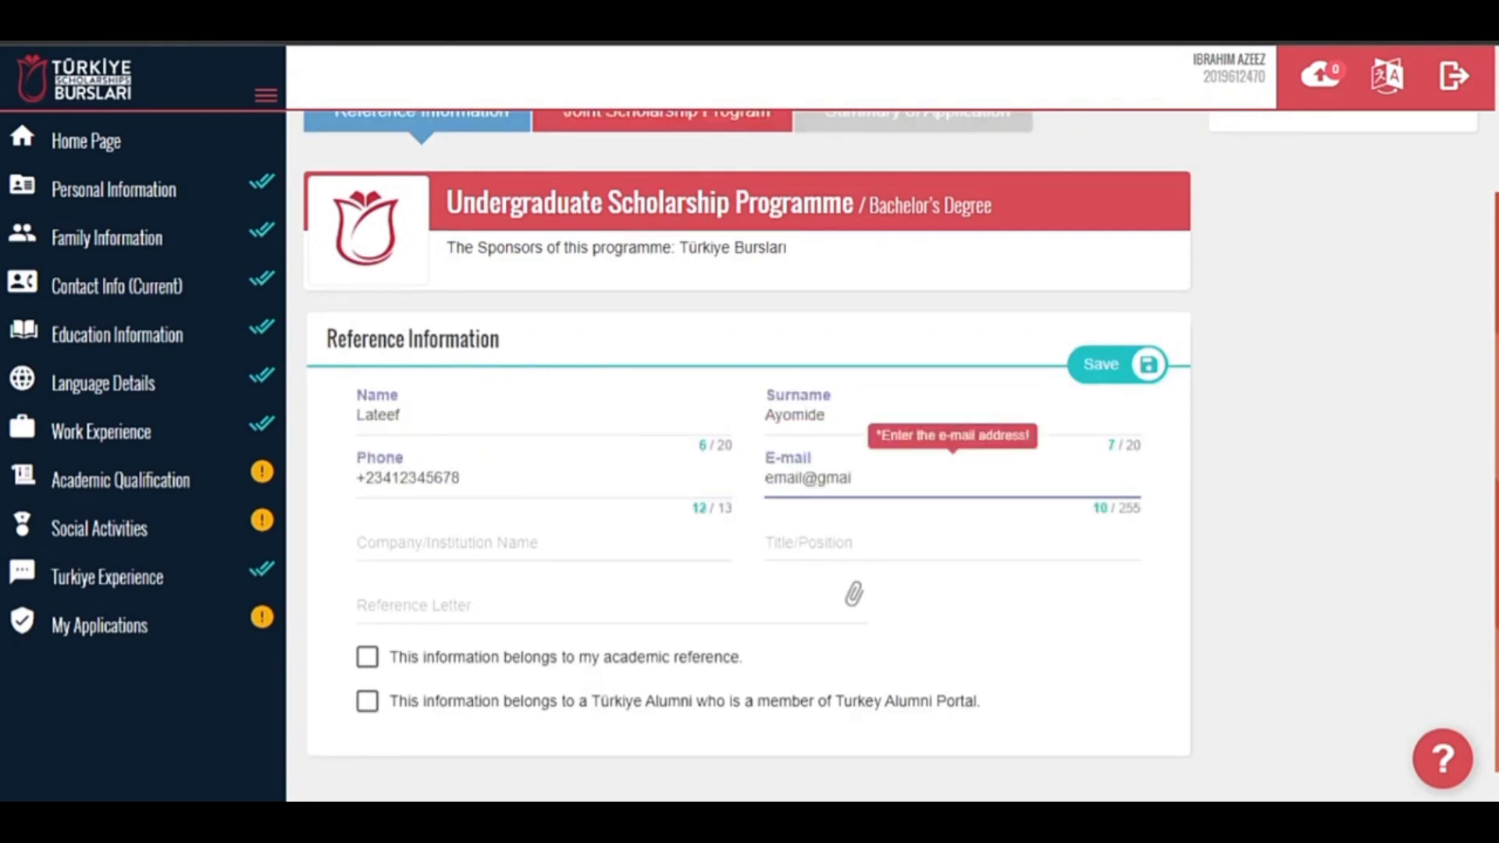
Set institution XYZ College, title Counsellor, letter My Resume.pdf, mark academic, and save.
key(Tab)
text(XYZ com)
key(BackSpace)
key(BackSpace)
key(BackSpace)
text(College)
key(Tab)
text(Counsellor)
key(Tab)
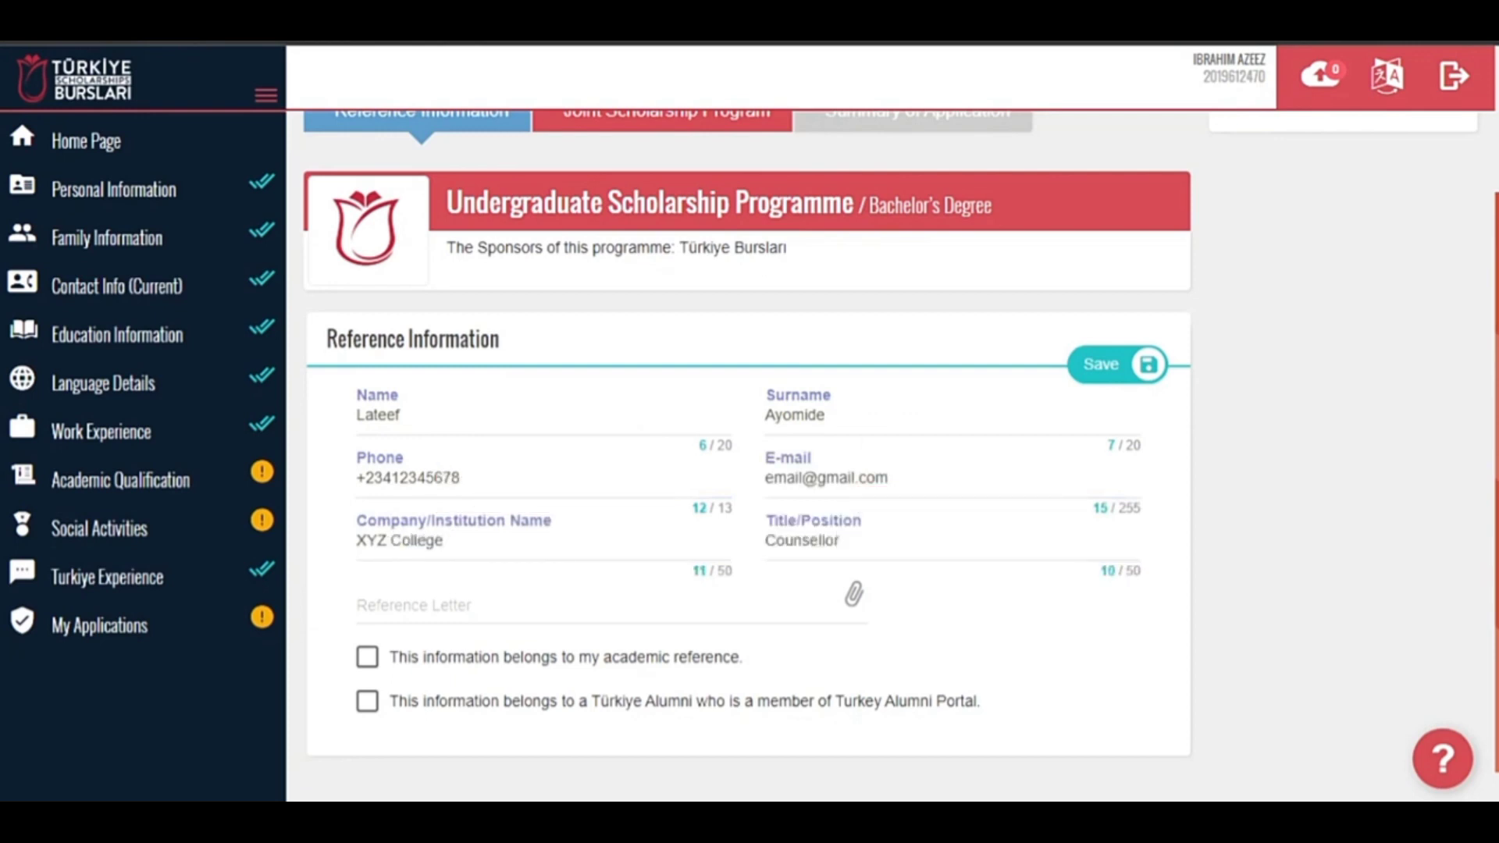
text(My Resume.pdf)
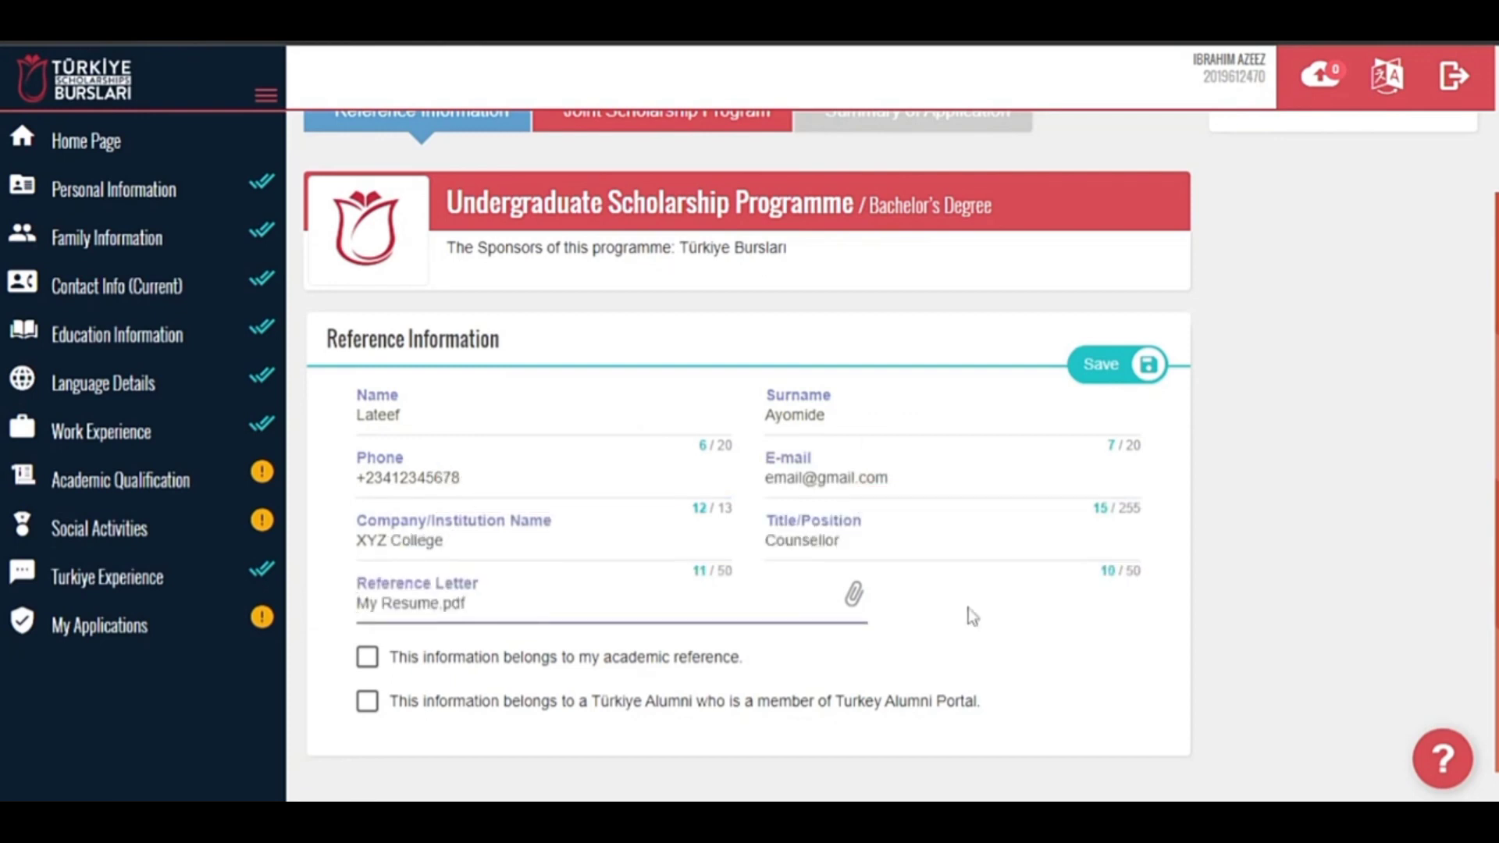
click(391, 662)
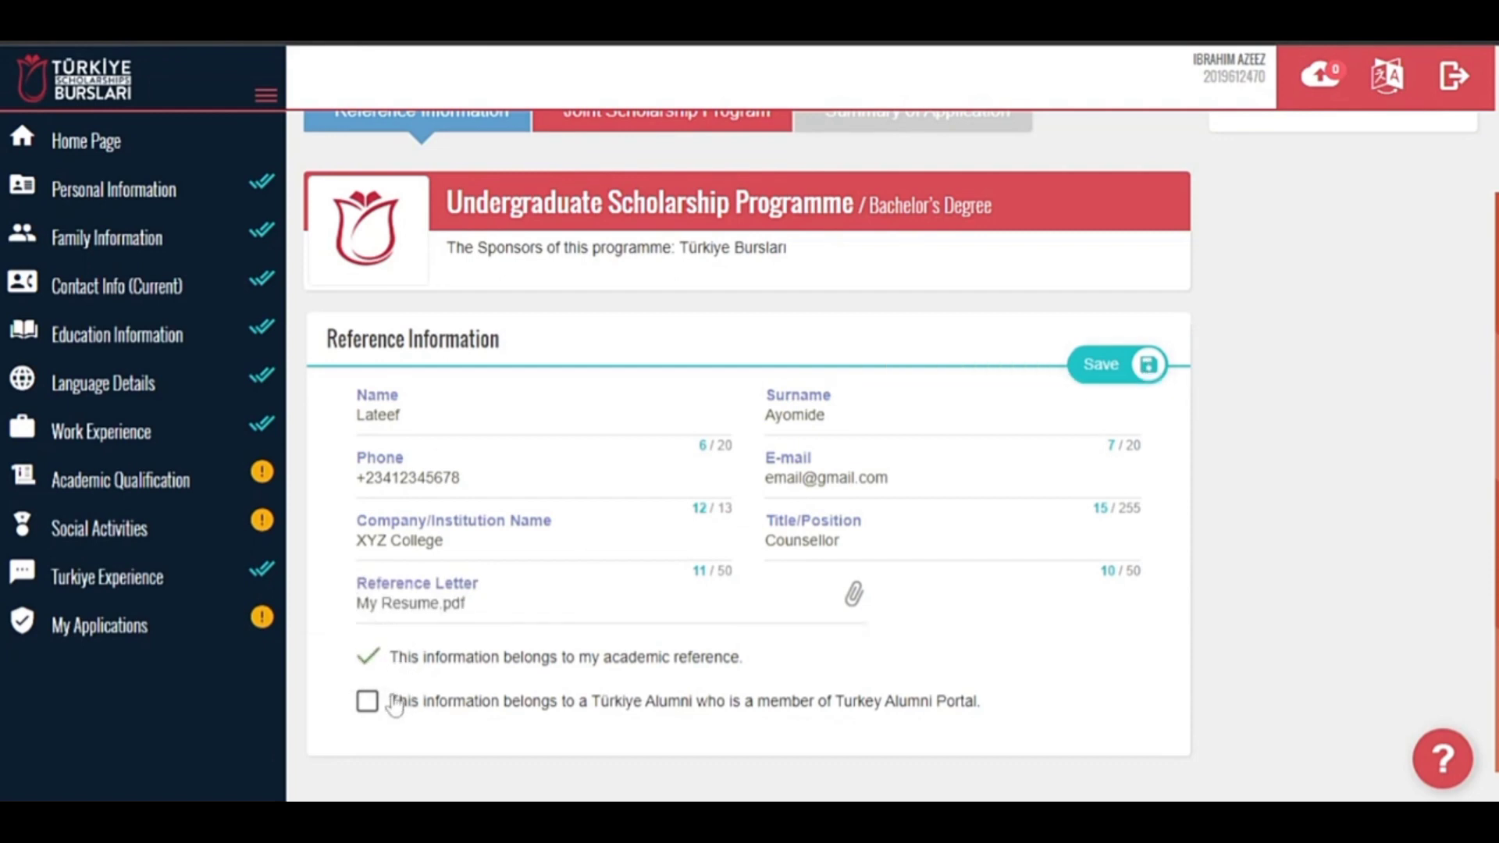
click(1149, 367)
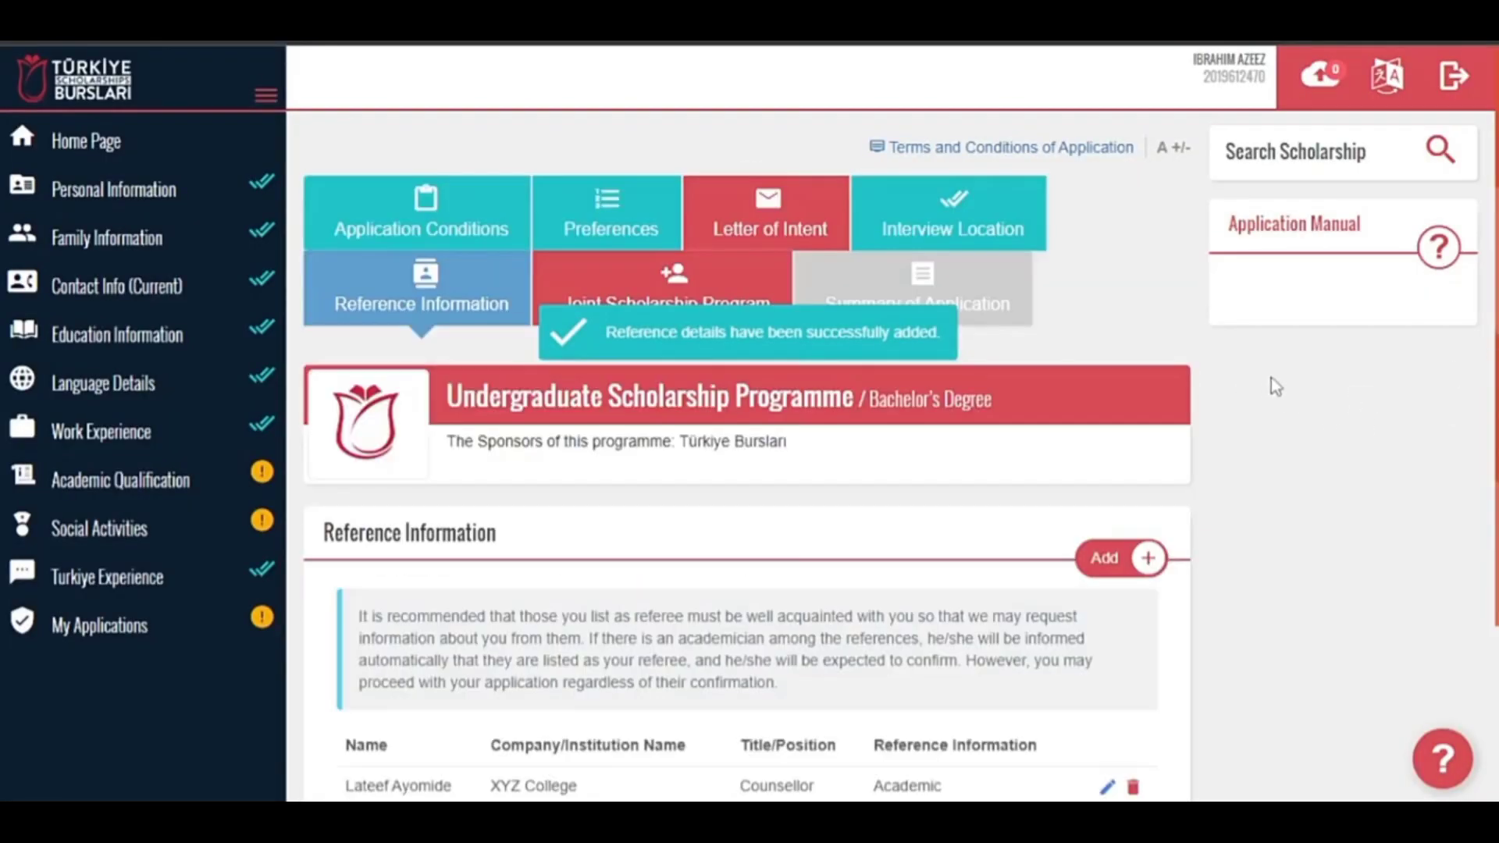
Answer No to the IsDB programme, IsDB staff and NAMA Foundation questions, then save.
scroll(429, 503, down, 2)
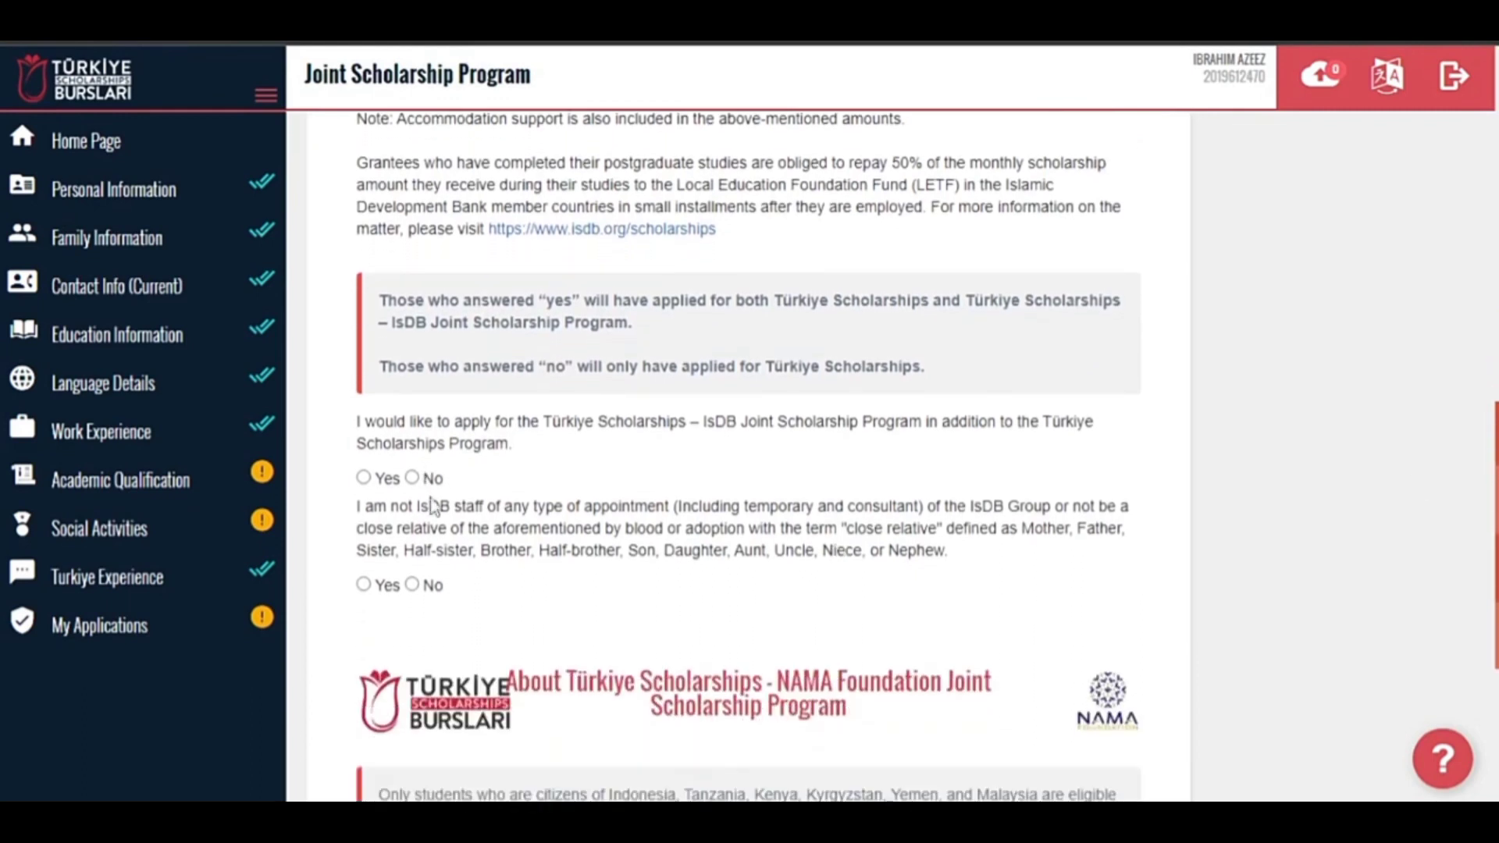
click(412, 478)
click(412, 585)
scroll(750, 456, up, 6)
scroll(750, 457, down, 10)
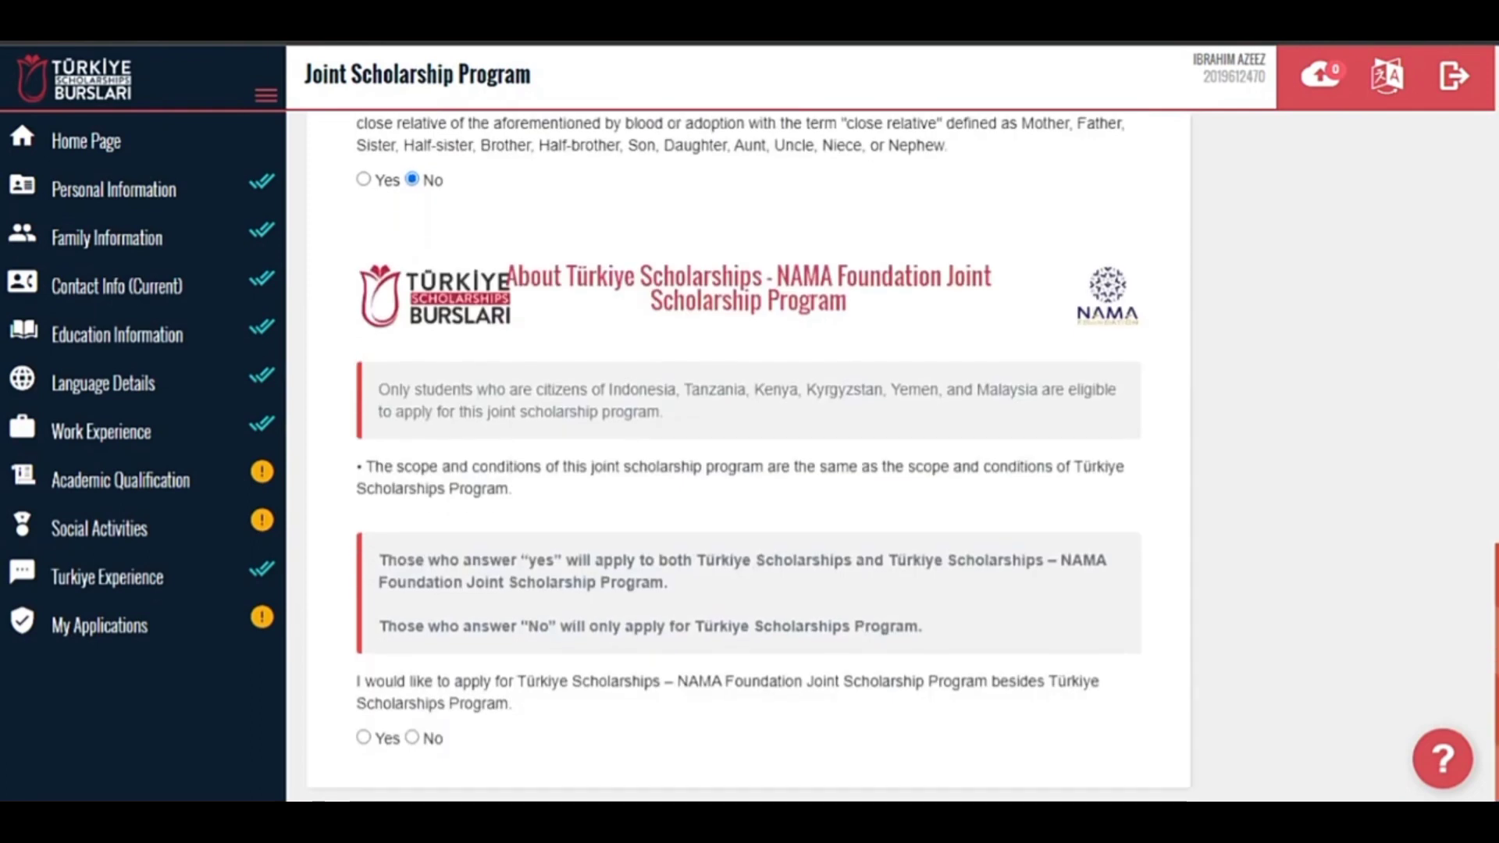
click(448, 740)
scroll(1173, 345, up, 15)
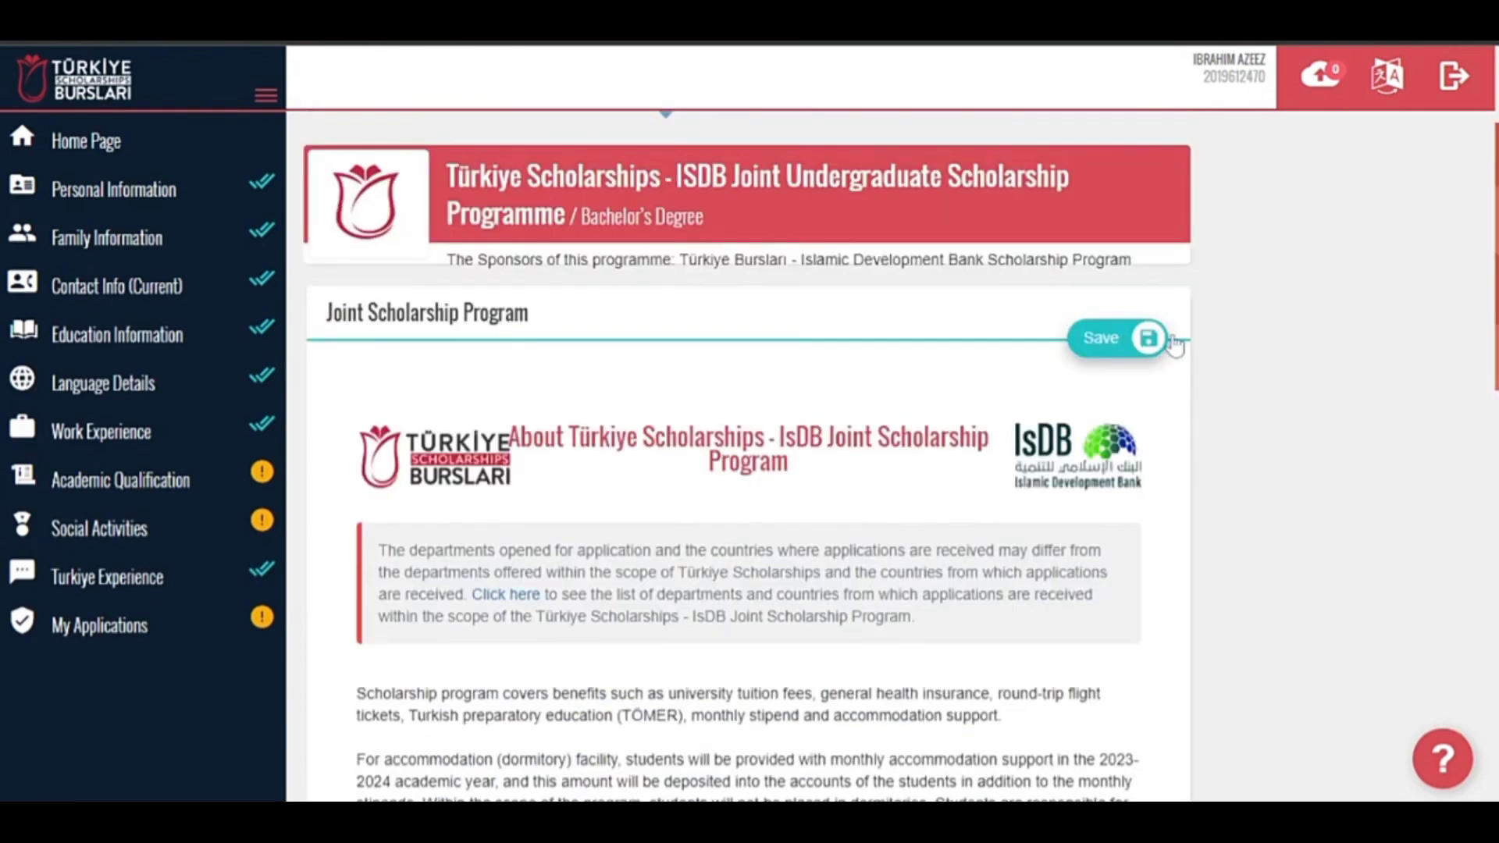
click(1171, 341)
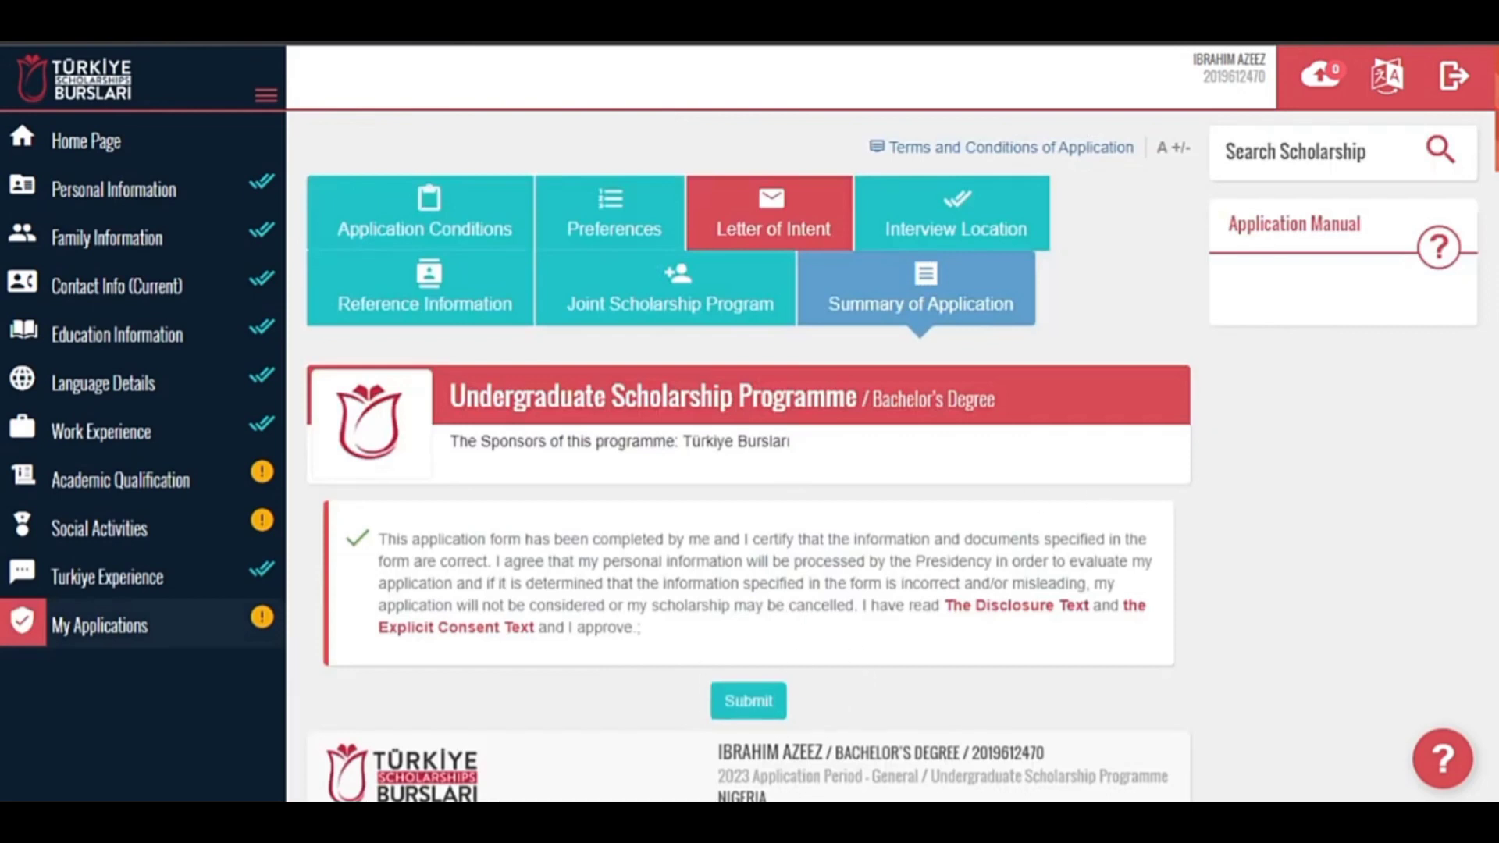
Read through the Summary of Application to the bottom, then return to the Home Page.
scroll(748, 457, down, 20)
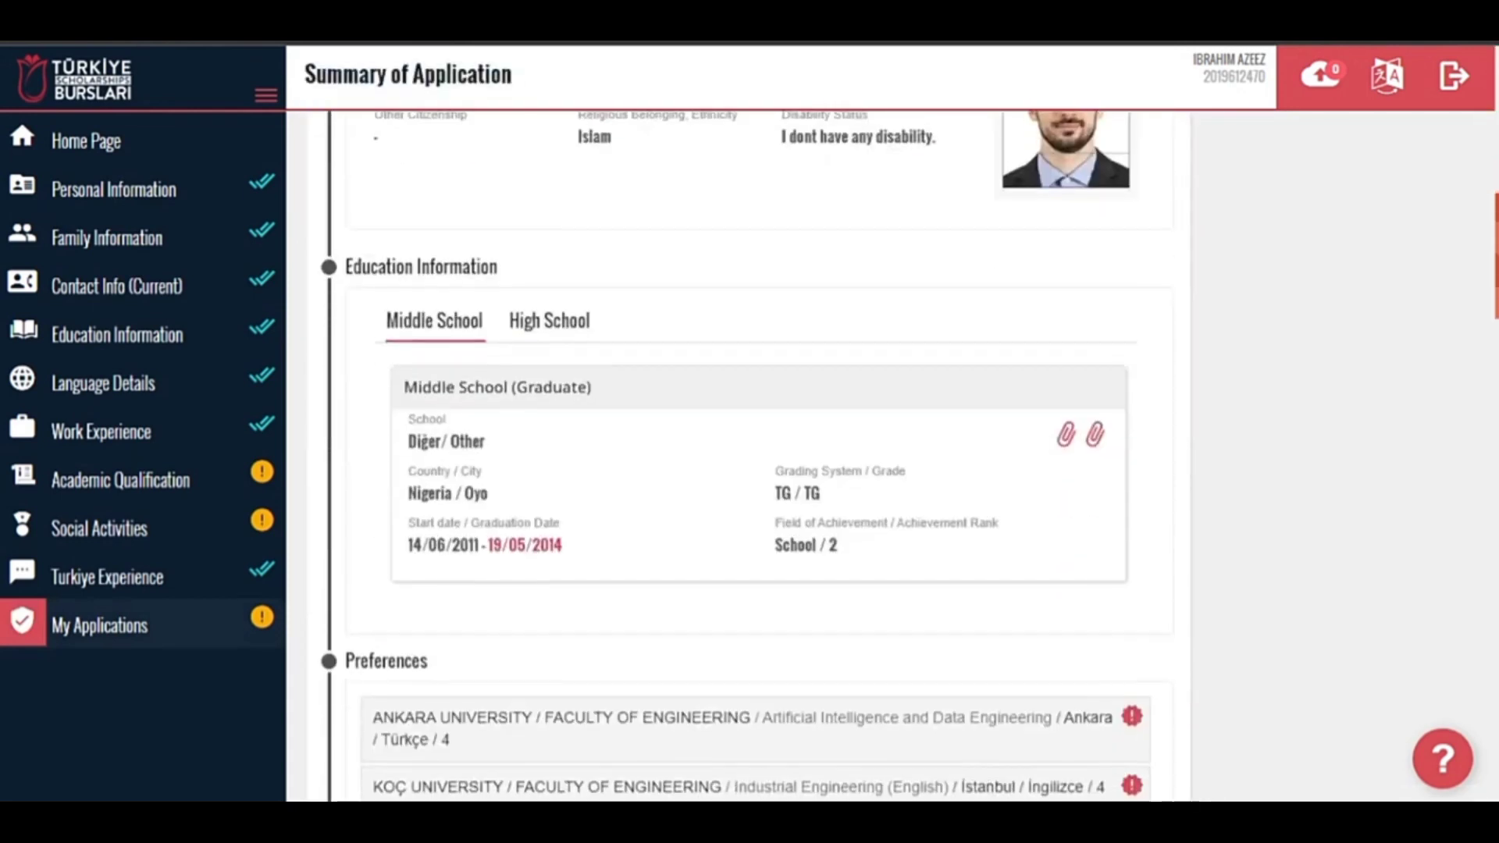
scroll(643, 117, down, 10)
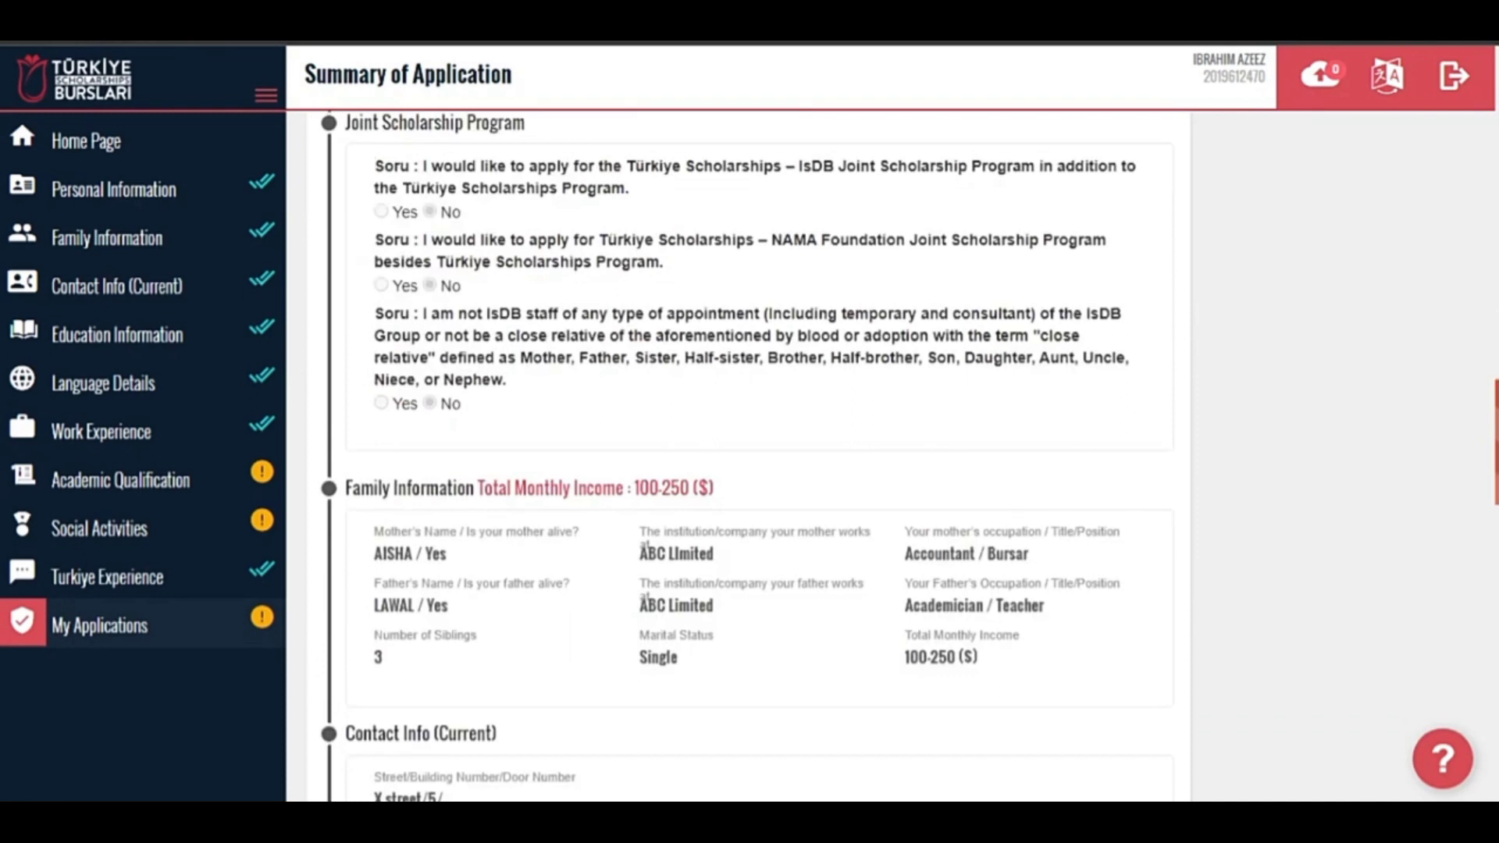
scroll(643, 117, down, 10)
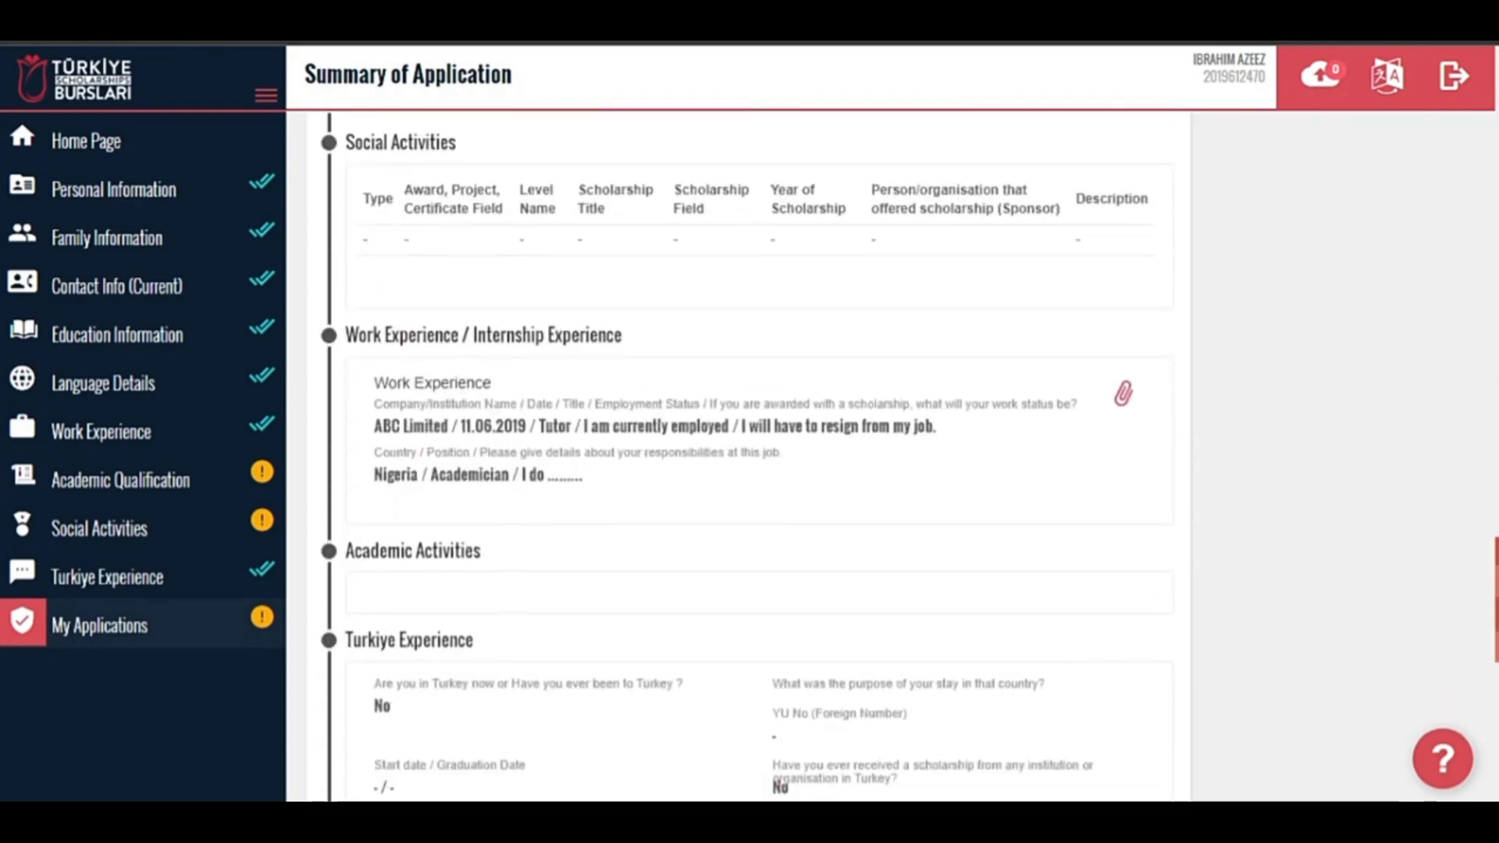
drag(1492, 183, 1487, 148)
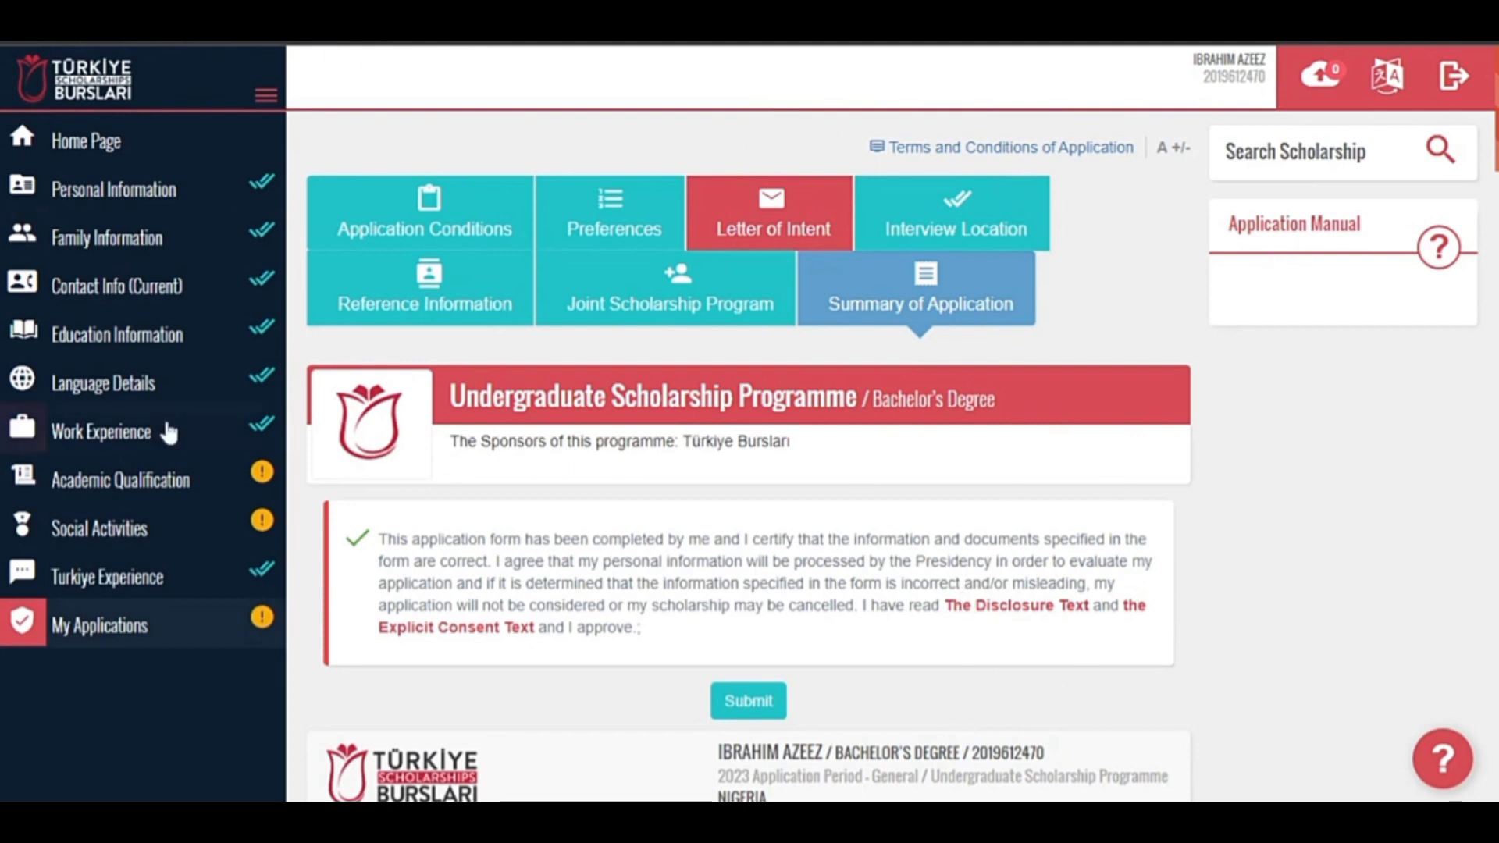
click(190, 156)
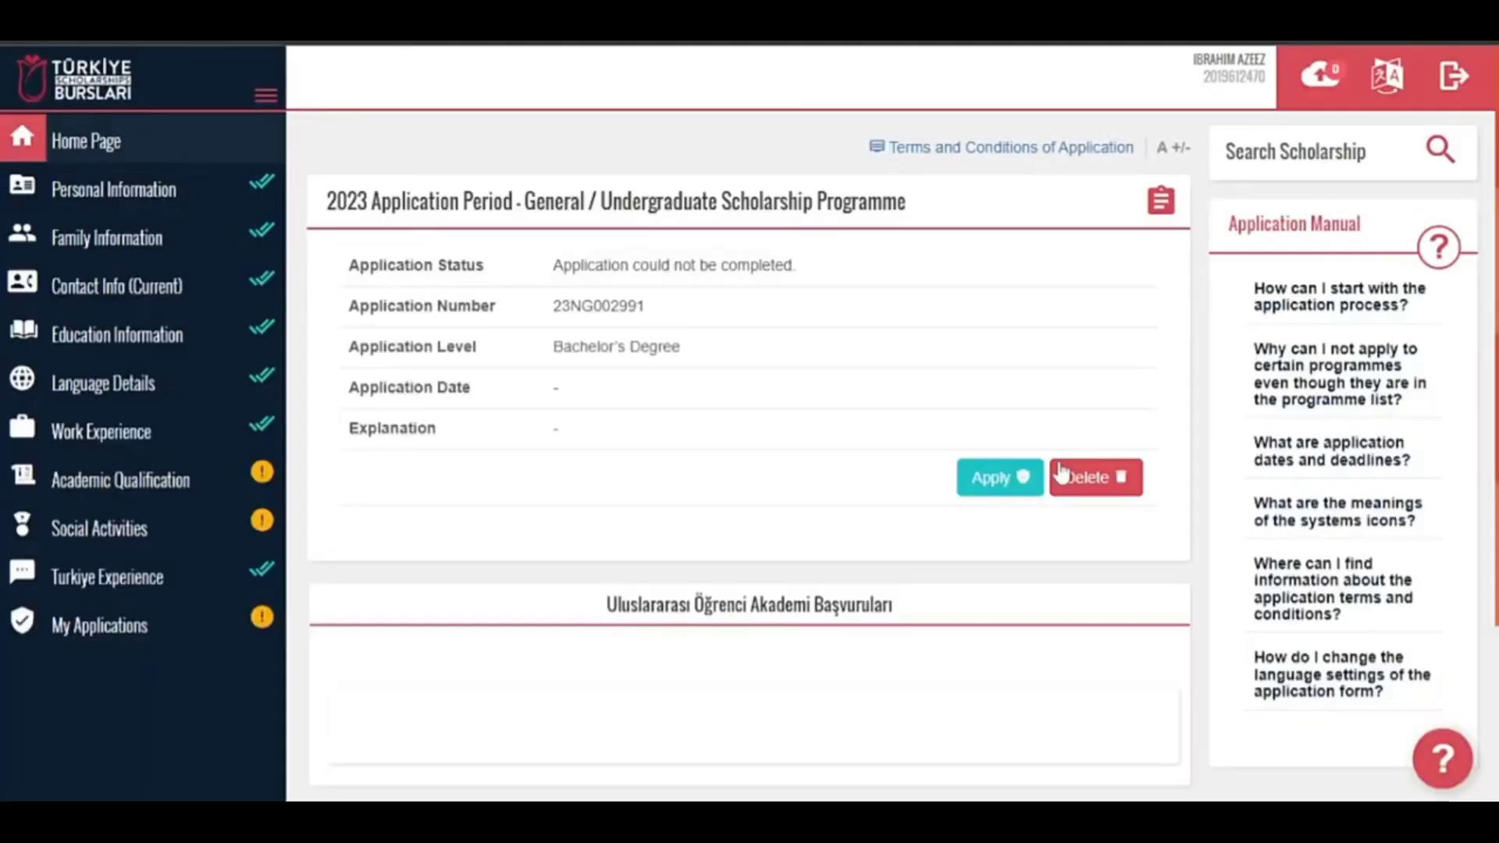